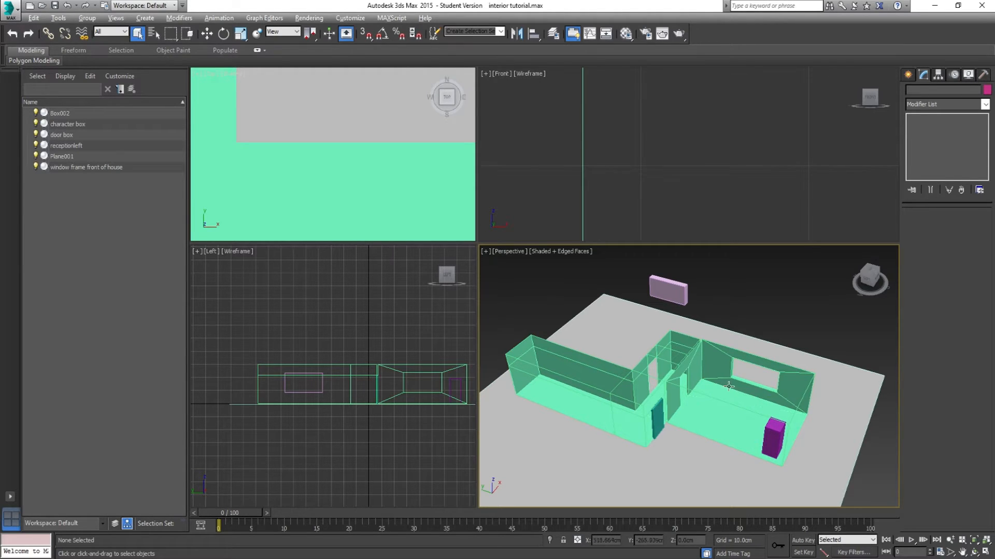
Step: Examine the reception room and the adjoining Box002 hallway, selecting each in turn to see their walls and door openings
{"action": "left_click", "coordinate": [757, 400]}
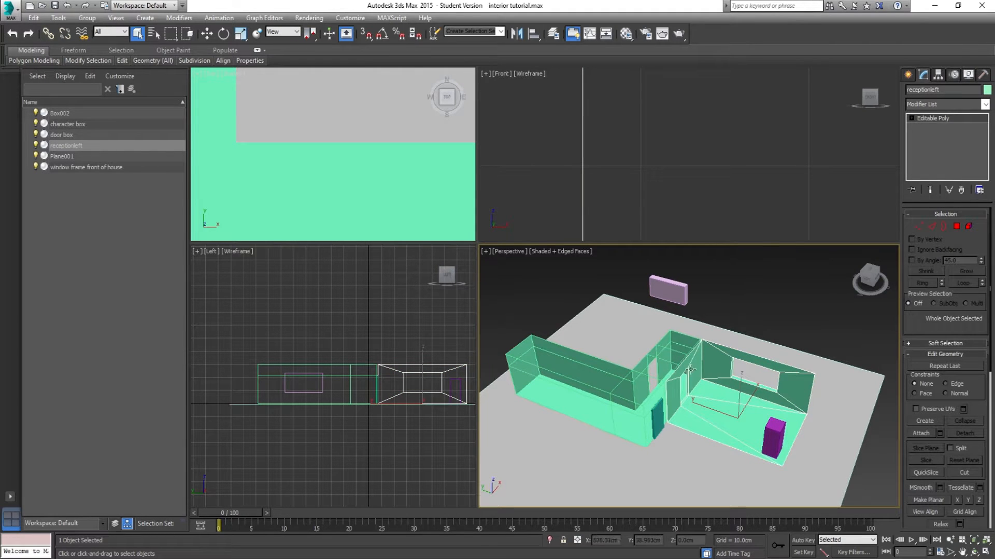
{"action": "left_click_drag", "start_coordinate": [694, 372], "coordinate": [674, 365]}
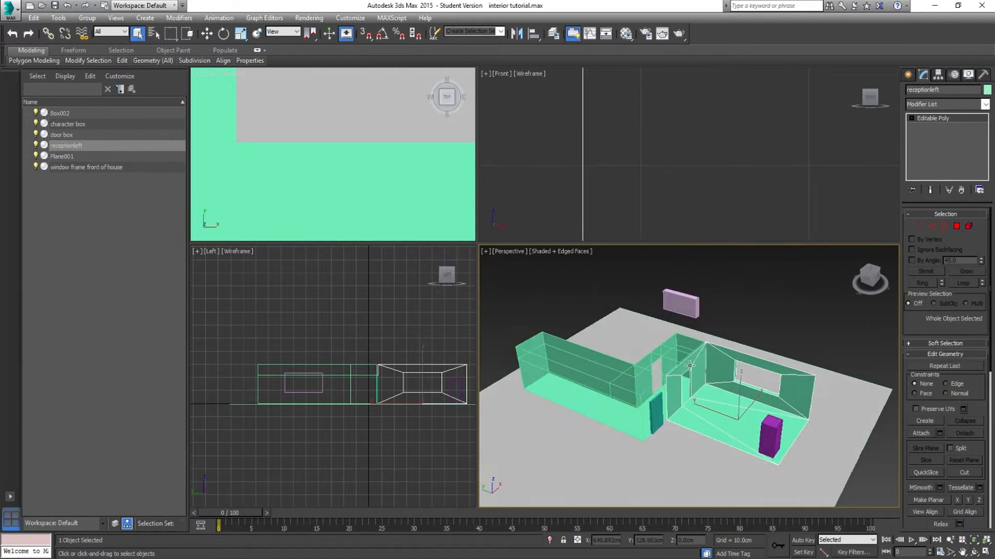
{"action": "scroll", "coordinate": [674, 364], "scroll_direction": "up", "scroll_amount": 3}
{"action": "scroll", "coordinate": [673, 364], "scroll_direction": "up", "scroll_amount": 1}
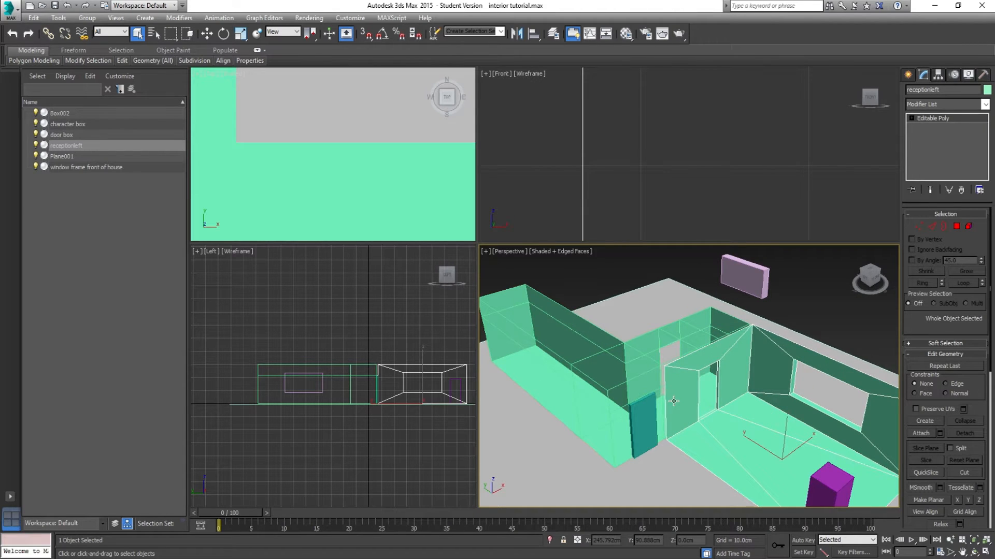
{"action": "left_click", "coordinate": [642, 347]}
{"action": "scroll", "coordinate": [639, 355], "scroll_direction": "down", "scroll_amount": 2}
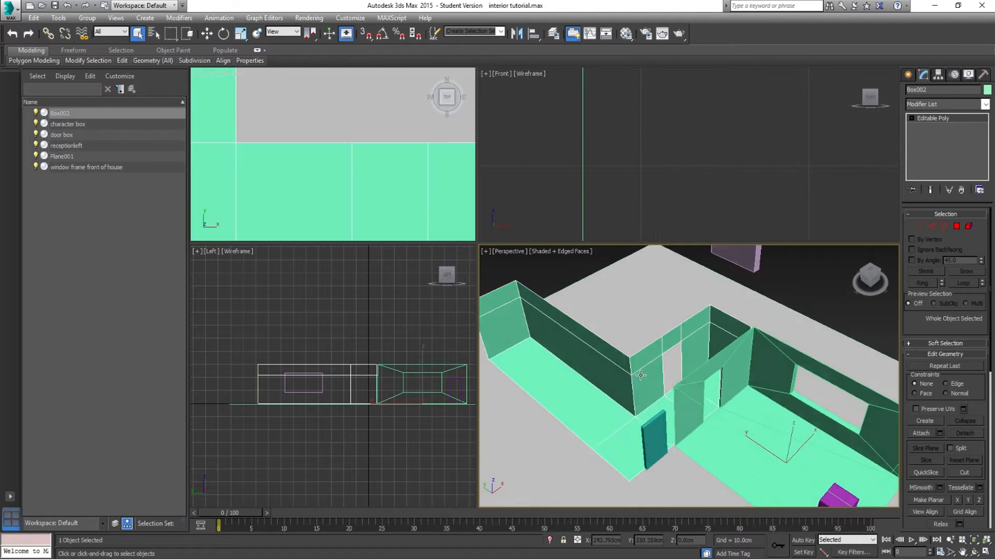
{"action": "left_click_drag", "start_coordinate": [609, 326], "coordinate": [730, 388]}
{"action": "scroll", "coordinate": [730, 388], "scroll_direction": "up", "scroll_amount": 3}
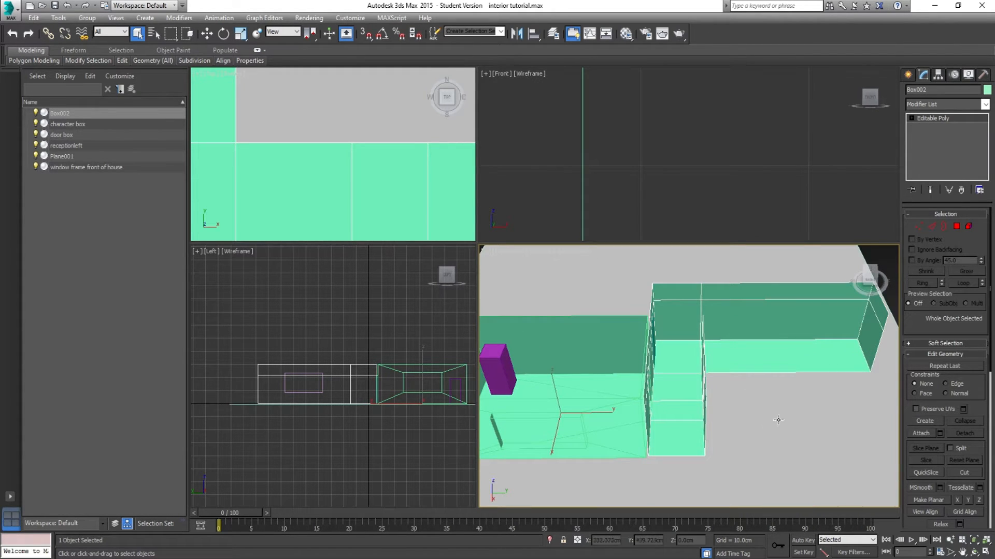
Step: Select the receptionleft room and examine its layout and the wall it shares with the hallway from several angles
{"action": "mouse_move", "coordinate": [594, 378]}
{"action": "left_mouse_down"}
{"action": "mouse_move", "coordinate": [617, 377]}
{"action": "mouse_move", "coordinate": [598, 373]}
{"action": "left_mouse_up"}
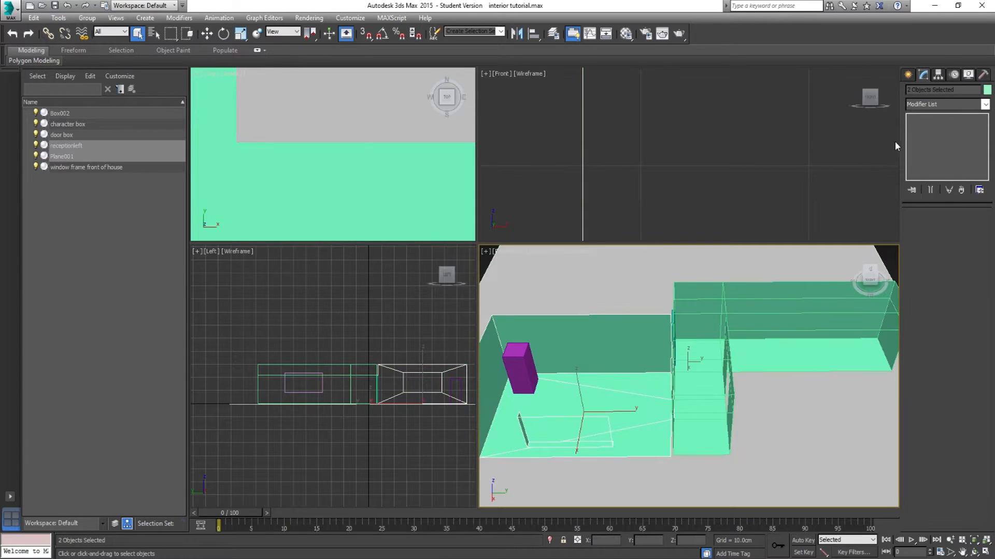
{"action": "left_click", "coordinate": [607, 347]}
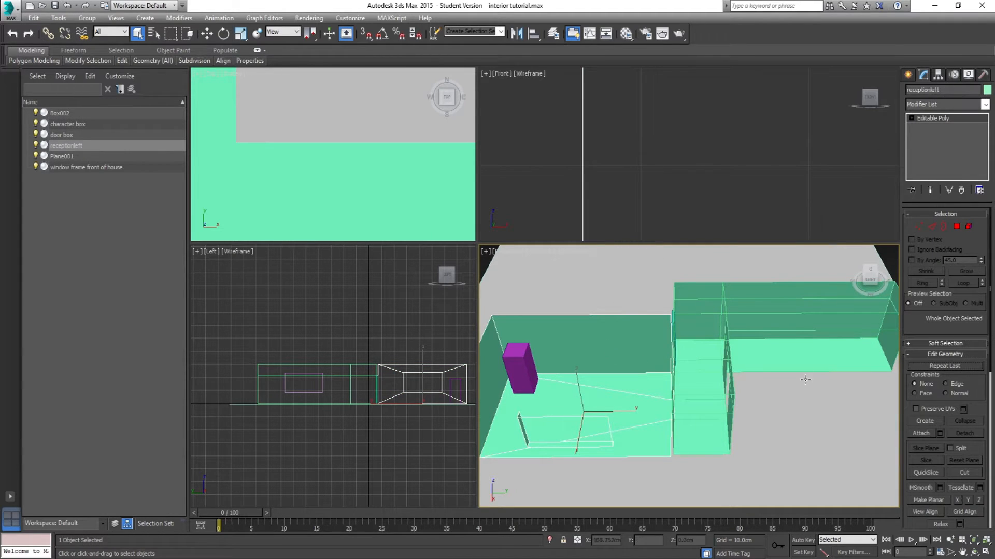
{"action": "scroll", "coordinate": [708, 400], "scroll_direction": "up", "scroll_amount": 4}
{"action": "scroll", "coordinate": [679, 390], "scroll_direction": "up", "scroll_amount": 5}
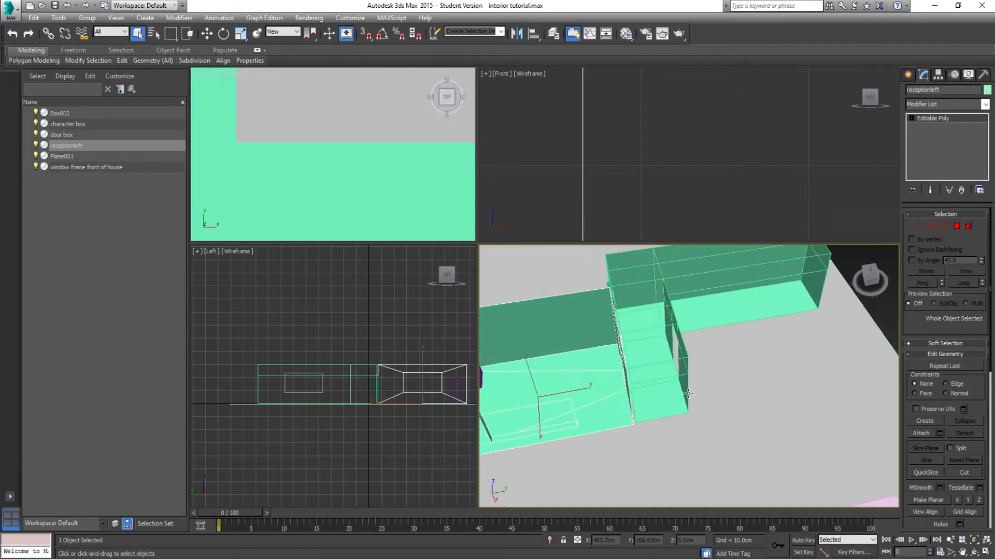
{"action": "scroll", "coordinate": [710, 344], "scroll_direction": "down", "scroll_amount": 5}
{"action": "scroll", "coordinate": [721, 335], "scroll_direction": "up", "scroll_amount": 5}
{"action": "scroll", "coordinate": [721, 335], "scroll_direction": "down", "scroll_amount": 8}
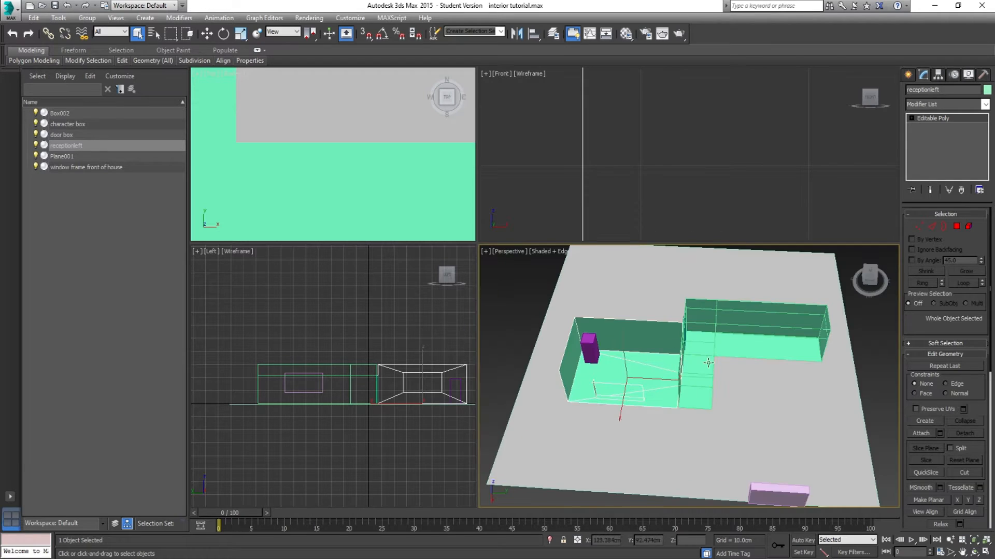
{"action": "scroll", "coordinate": [622, 363], "scroll_direction": "up", "scroll_amount": 6}
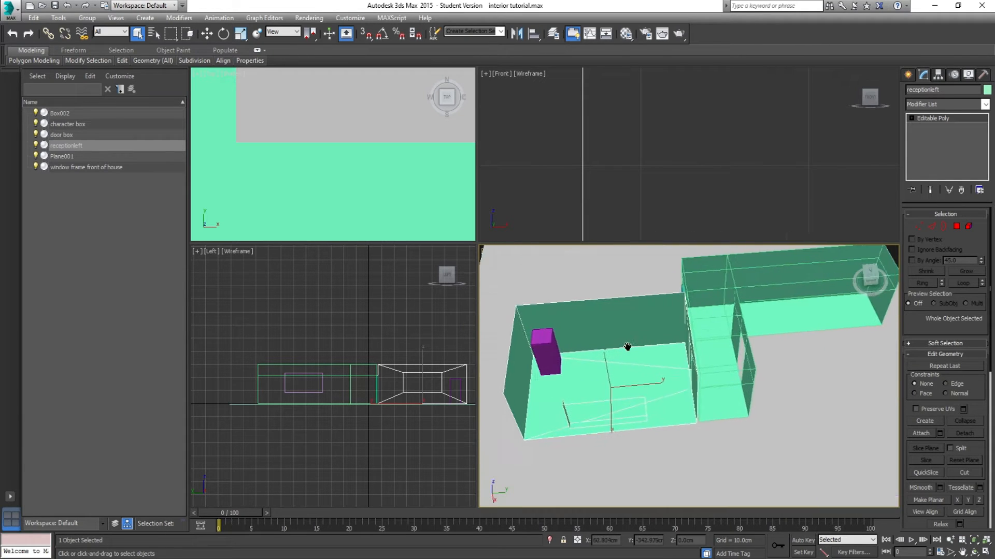
{"action": "scroll", "coordinate": [641, 360], "scroll_direction": "up", "scroll_amount": 2}
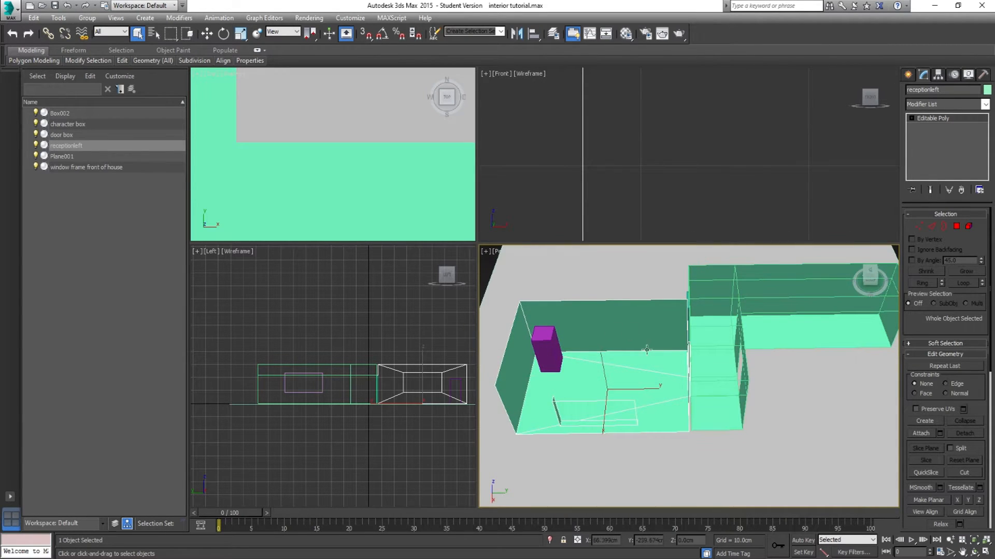
{"action": "left_click_drag", "start_coordinate": [588, 367], "coordinate": [792, 315]}
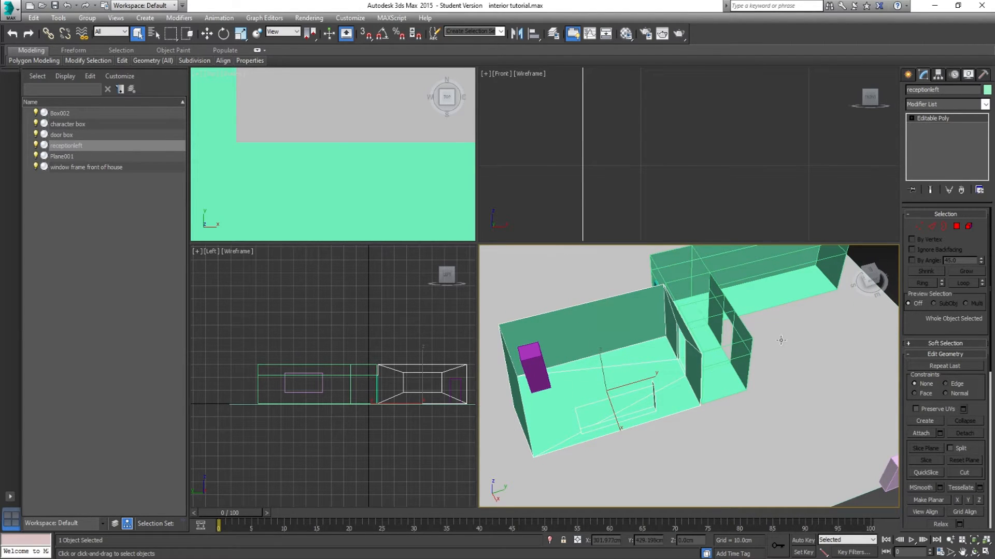
Step: Add an Unwrap UVW modifier to the receptionleft room and open its UV editor
{"action": "left_click", "coordinate": [984, 104]}
{"action": "scroll", "coordinate": [991, 408], "scroll_direction": "down", "scroll_amount": 10}
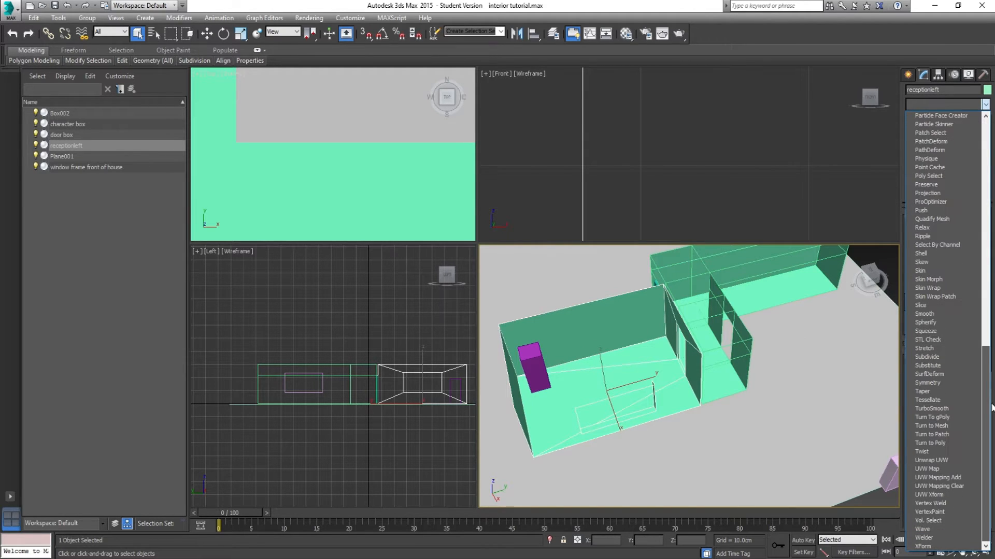
{"action": "left_click", "coordinate": [935, 460]}
{"action": "left_click", "coordinate": [942, 339]}
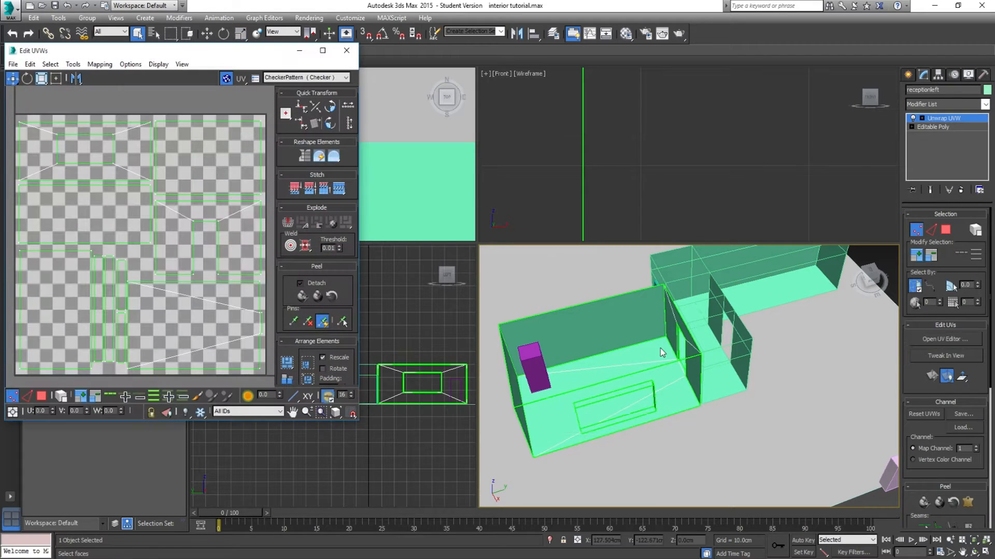
Step: Hide the checker background to review the room's UV layout, close the UV editor and switch to the object creation tools
{"action": "left_click", "coordinate": [227, 78]}
{"action": "mouse_move", "coordinate": [124, 226]}
{"action": "left_mouse_down"}
{"action": "mouse_move", "coordinate": [131, 198]}
{"action": "mouse_move", "coordinate": [115, 209]}
{"action": "mouse_move", "coordinate": [122, 219]}
{"action": "left_mouse_up"}
{"action": "right_click", "coordinate": [121, 219]}
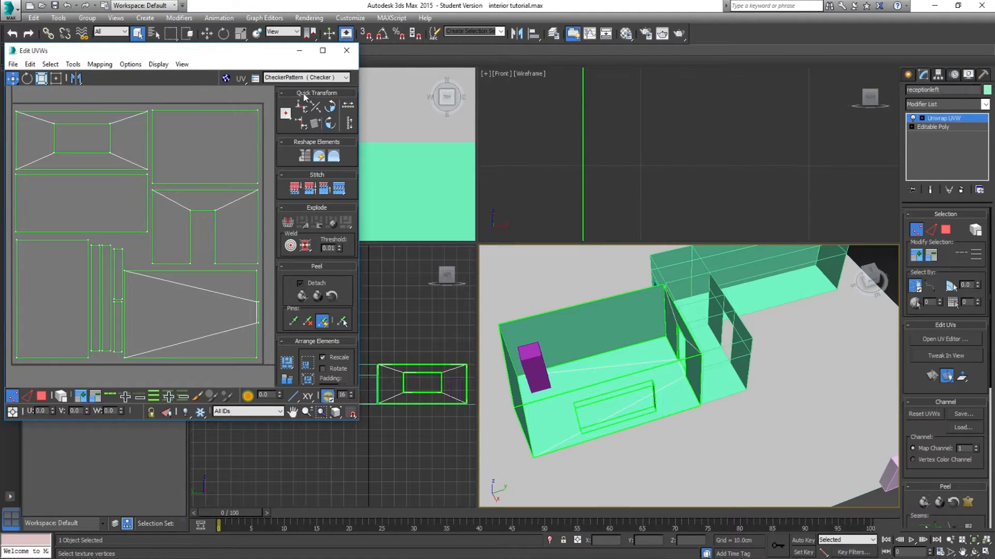
{"action": "left_click", "coordinate": [347, 50]}
{"action": "left_click_drag", "start_coordinate": [630, 343], "coordinate": [625, 342]}
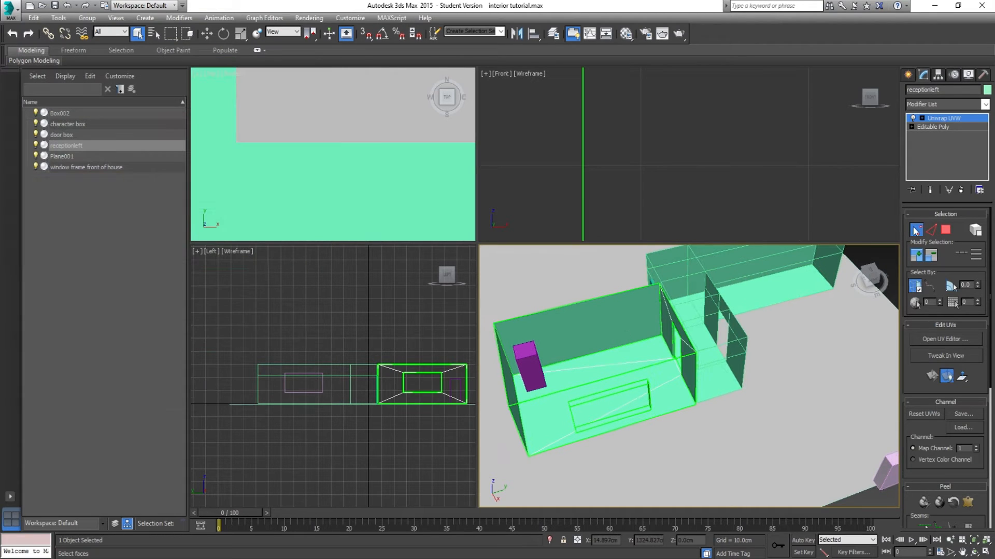
{"action": "left_click", "coordinate": [916, 231]}
{"action": "left_click", "coordinate": [907, 75]}
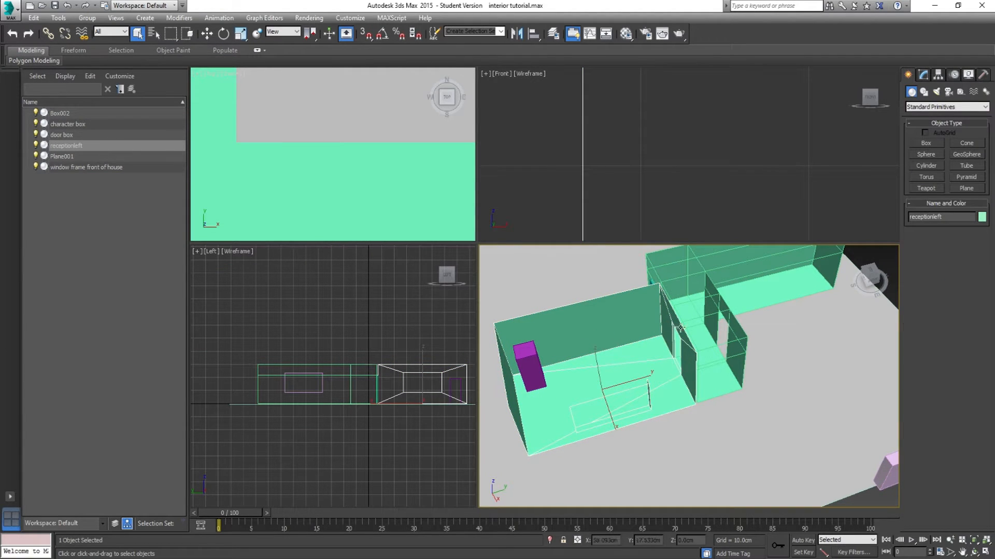
Step: Examine the doorways in the hallway and reception room walls up close, comparing their wall thickness
{"action": "scroll", "coordinate": [698, 358], "scroll_direction": "up", "scroll_amount": 6}
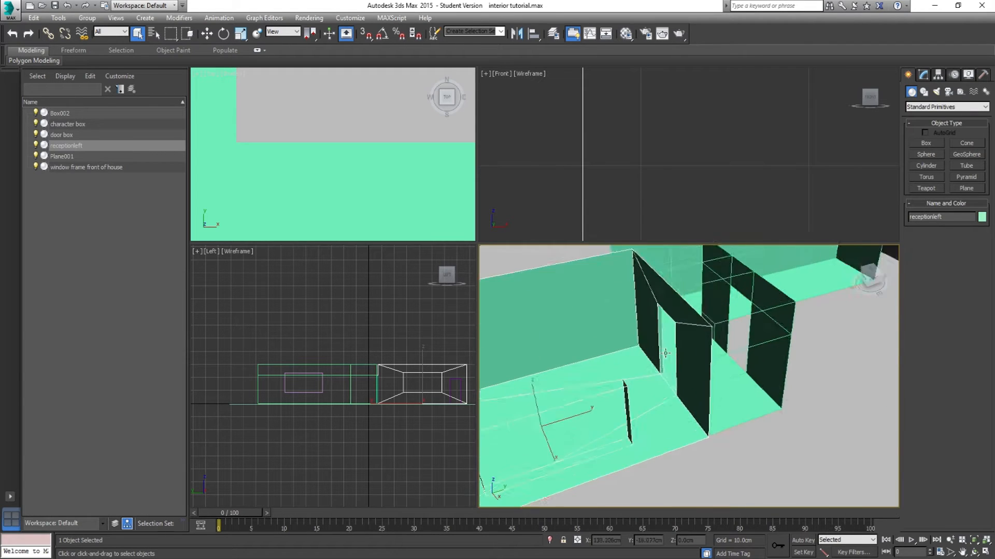
{"action": "scroll", "coordinate": [666, 362], "scroll_direction": "down", "scroll_amount": 4}
{"action": "scroll", "coordinate": [725, 381], "scroll_direction": "up", "scroll_amount": 2}
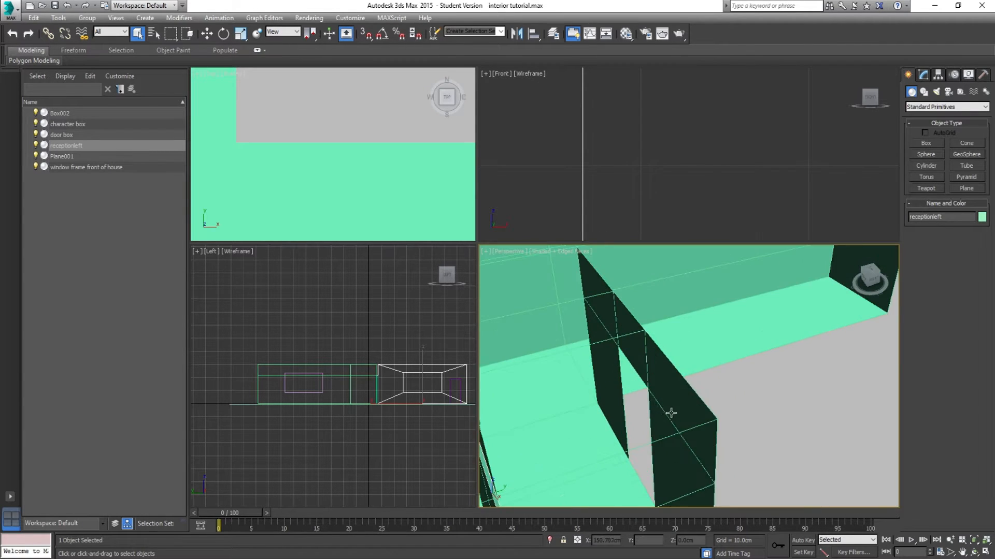
{"action": "scroll", "coordinate": [704, 388], "scroll_direction": "up", "scroll_amount": 5}
{"action": "scroll", "coordinate": [706, 417], "scroll_direction": "down", "scroll_amount": 10}
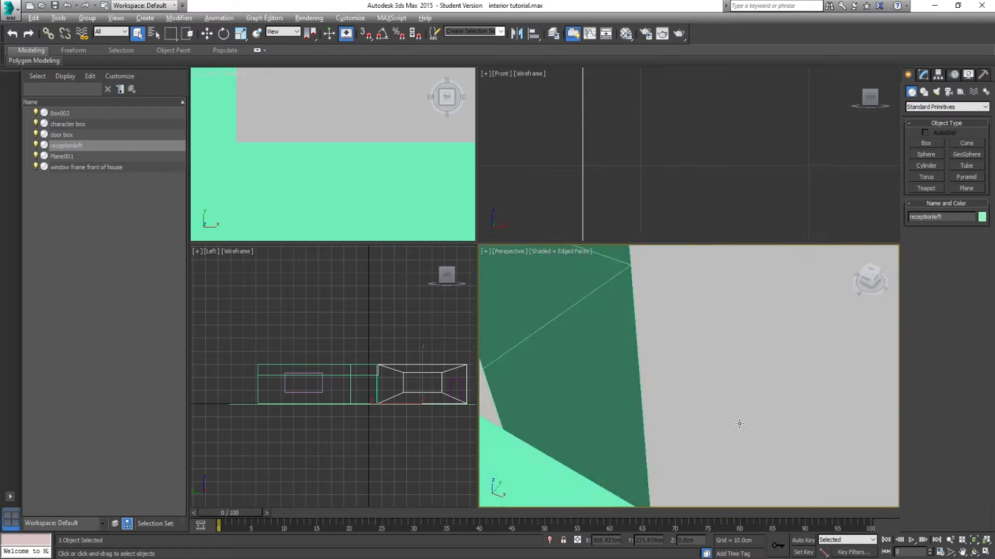
{"action": "scroll", "coordinate": [671, 384], "scroll_direction": "up", "scroll_amount": 8}
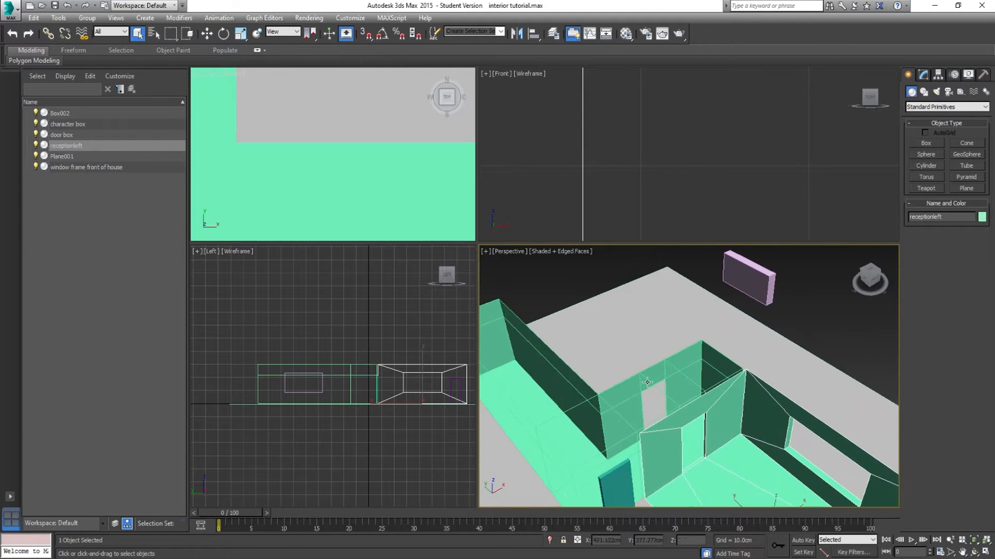
{"action": "left_click", "coordinate": [731, 321]}
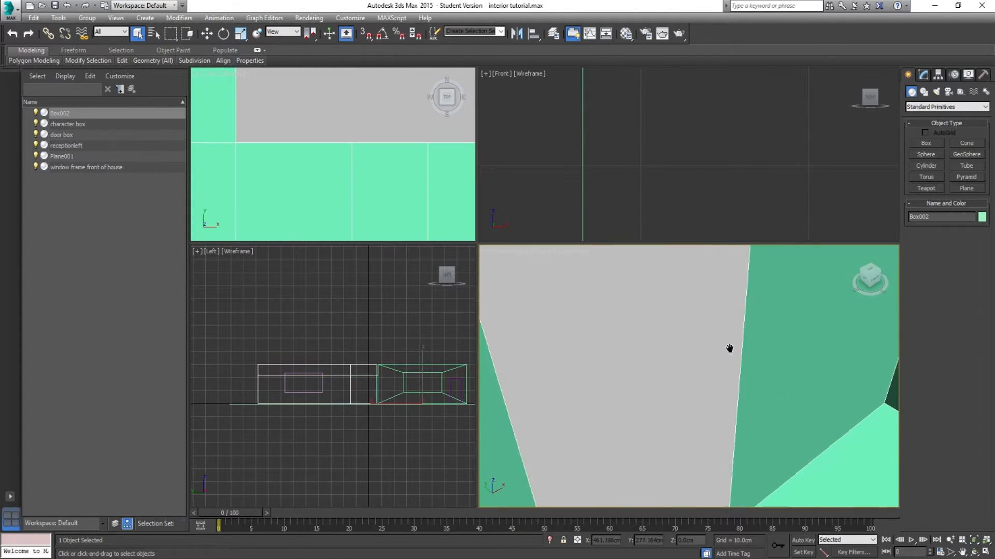
{"action": "scroll", "coordinate": [724, 344], "scroll_direction": "down", "scroll_amount": 5}
{"action": "scroll", "coordinate": [732, 362], "scroll_direction": "up", "scroll_amount": 8}
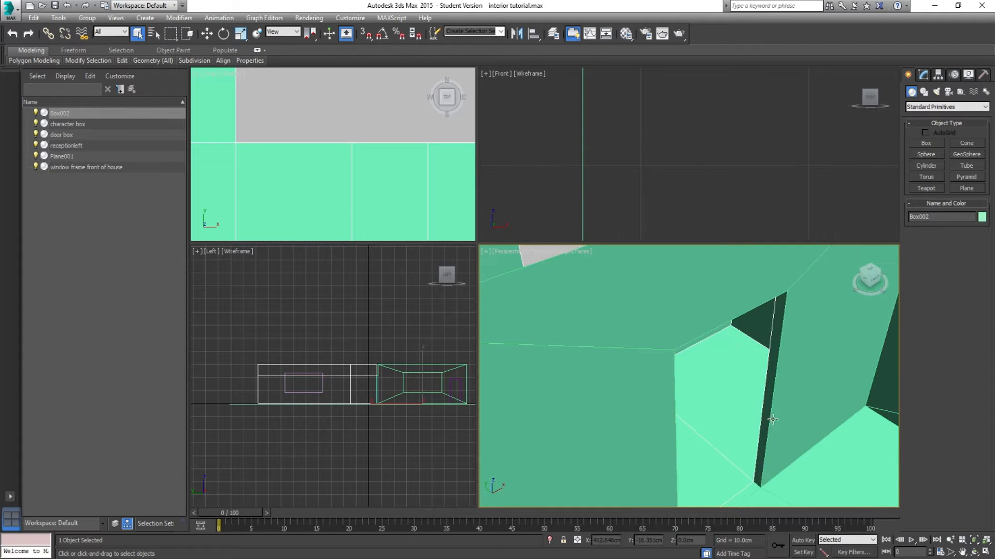
{"action": "left_click", "coordinate": [772, 425]}
{"action": "scroll", "coordinate": [735, 394], "scroll_direction": "down", "scroll_amount": 6}
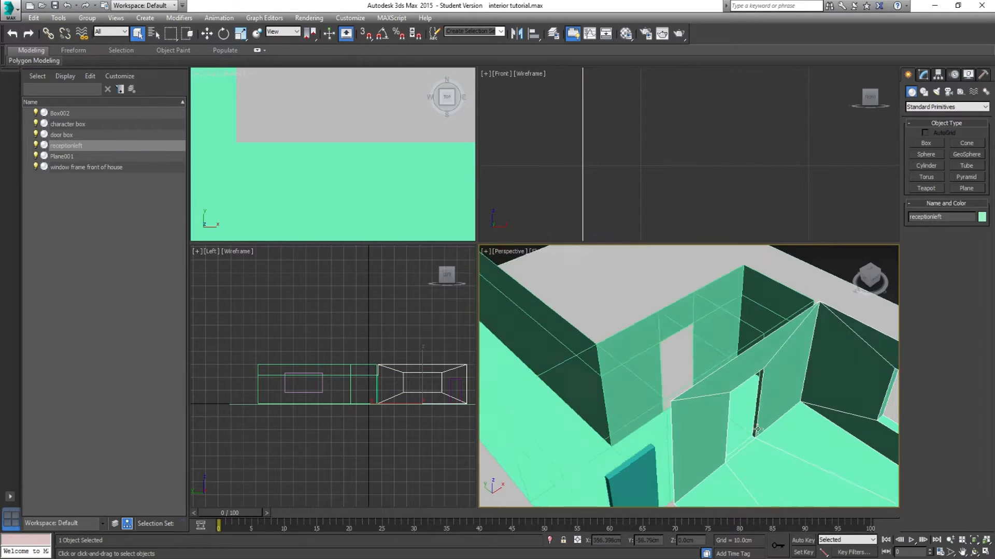
{"action": "scroll", "coordinate": [700, 361], "scroll_direction": "down", "scroll_amount": 3}
Step: Try moving the receptionleft room away from the hallway along the Y axis, and undo the move
{"action": "key", "text": "w"}
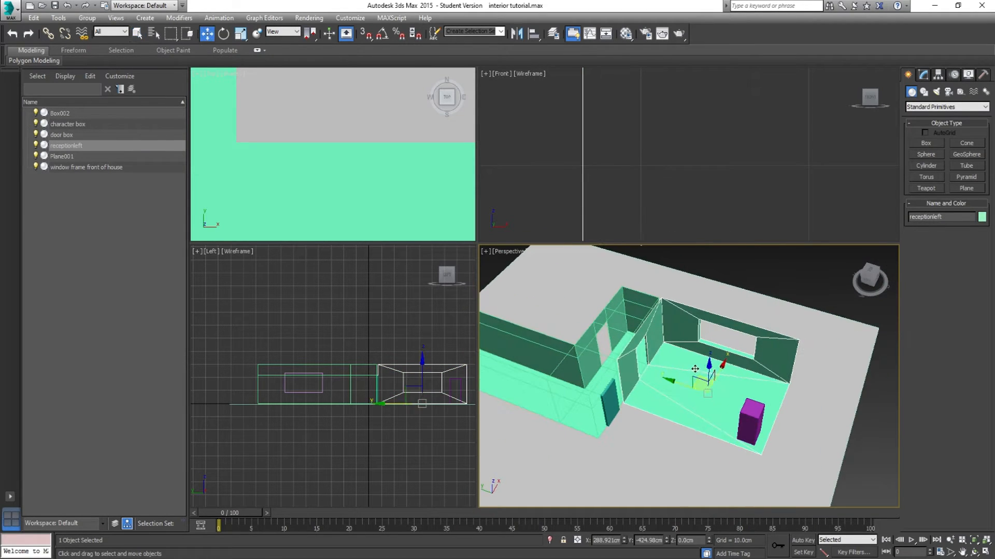
{"action": "scroll", "coordinate": [683, 398], "scroll_direction": "up", "scroll_amount": 5}
{"action": "left_click_drag", "start_coordinate": [682, 399], "coordinate": [654, 367]}
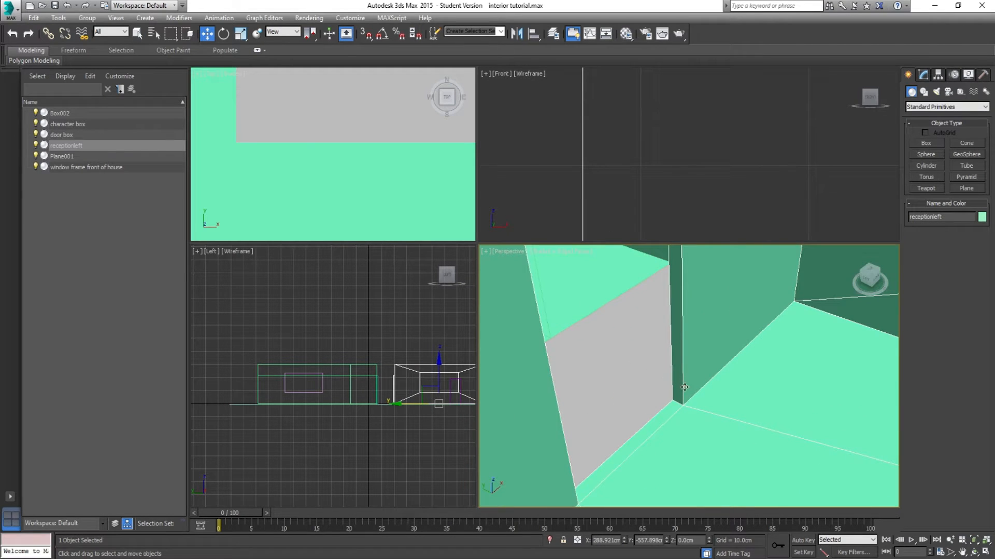
{"action": "scroll", "coordinate": [682, 385], "scroll_direction": "down", "scroll_amount": 6}
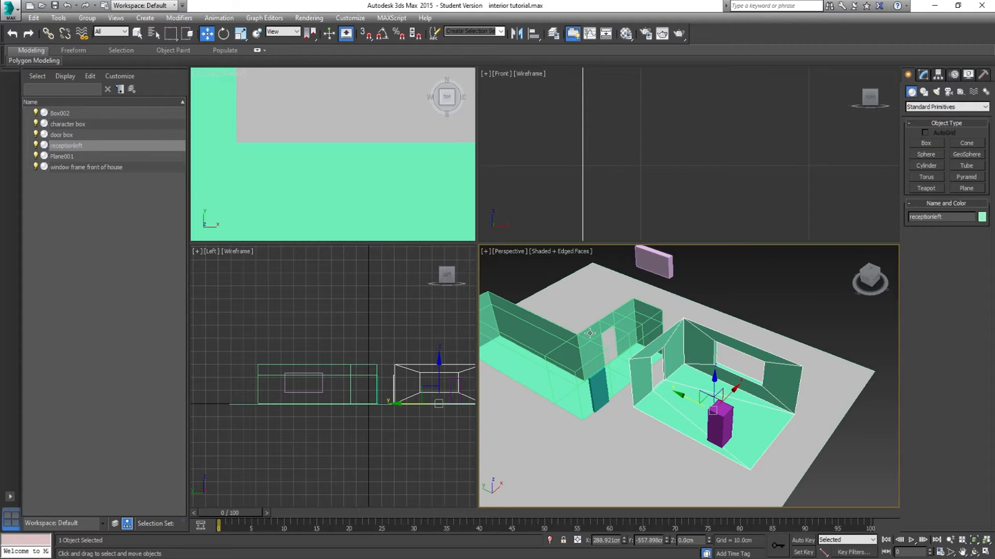
{"action": "key", "text": "ctrl+z"}
Step: Try shifting the receptionleft room freehand, cancel the move, and check the floor corner of its doorway
{"action": "scroll", "coordinate": [689, 396], "scroll_direction": "up", "scroll_amount": 5}
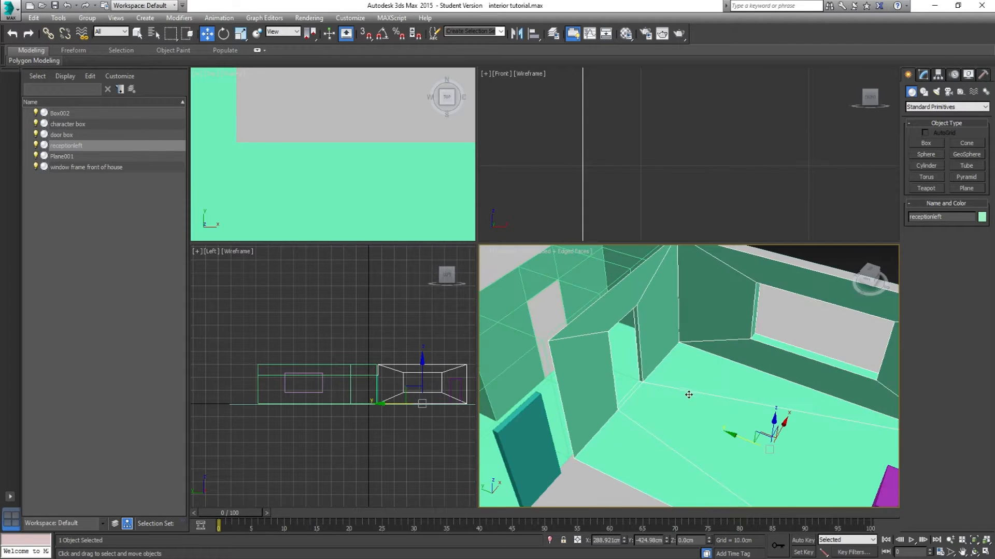
{"action": "left_click_drag", "start_coordinate": [743, 438], "coordinate": [788, 451]}
{"action": "right_click", "coordinate": [773, 454]}
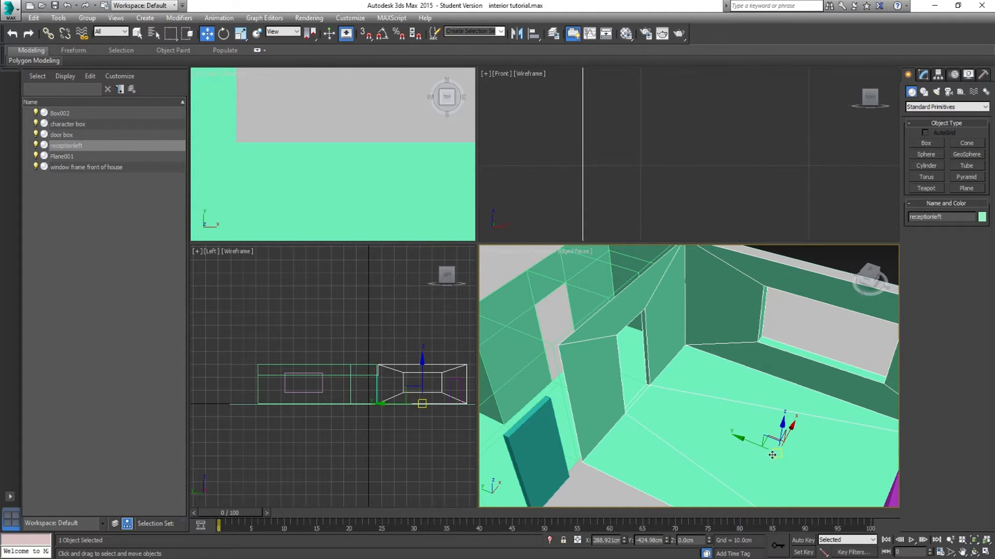
{"action": "scroll", "coordinate": [647, 383], "scroll_direction": "up", "scroll_amount": 6}
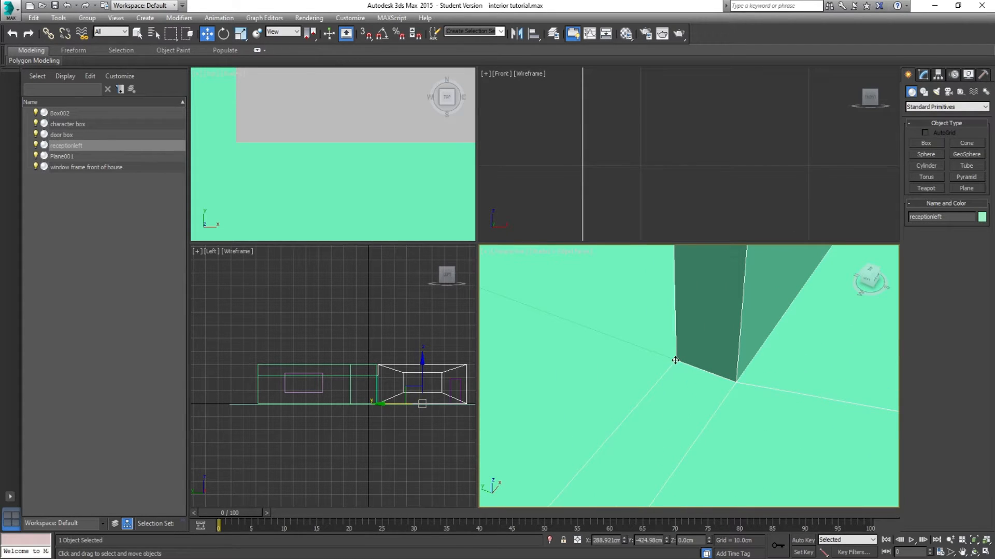
{"action": "scroll", "coordinate": [667, 382], "scroll_direction": "down", "scroll_amount": 6}
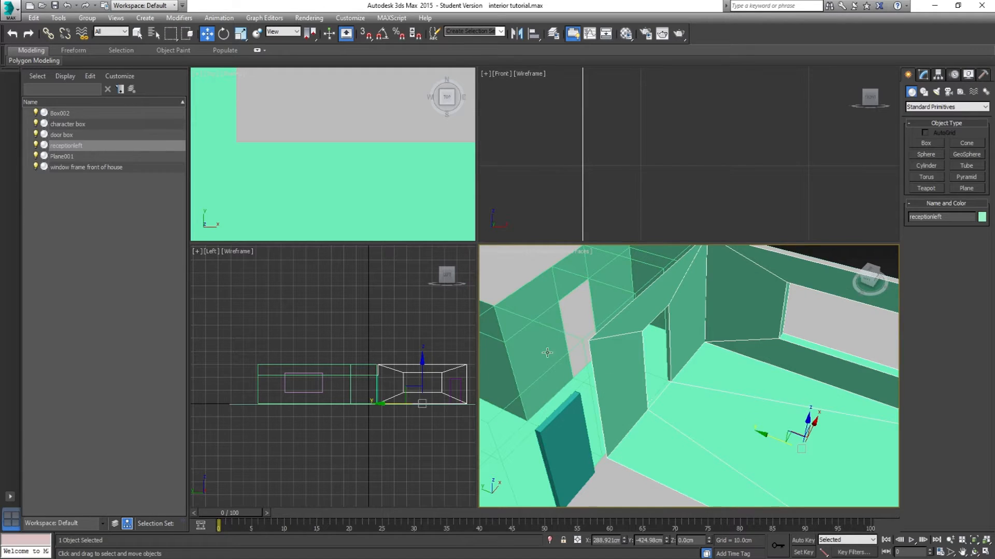
{"action": "left_click_drag", "start_coordinate": [784, 438], "coordinate": [769, 428]}
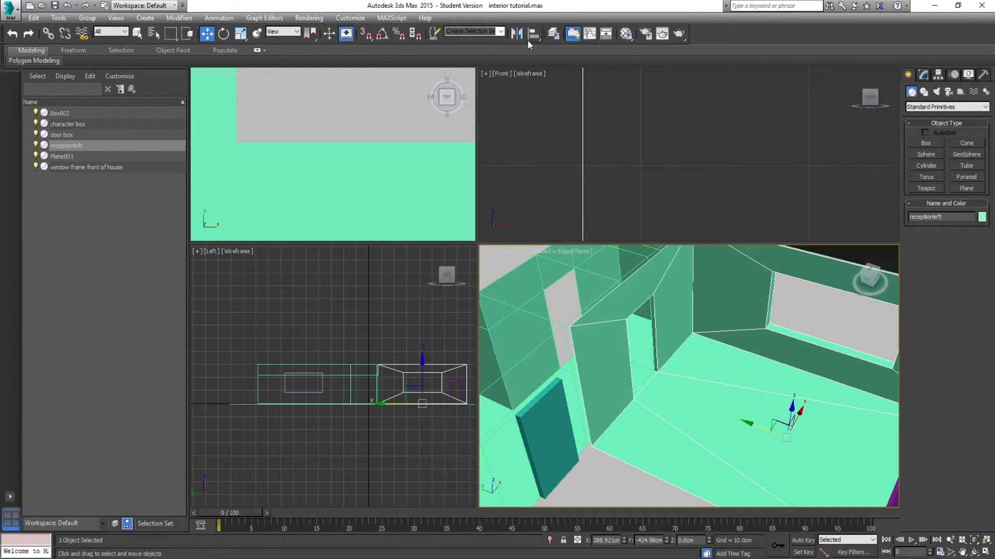
Step: Turn on 3D snapping and enable Vertex as a snap target in the grid and snap settings
{"action": "left_click", "coordinate": [365, 36]}
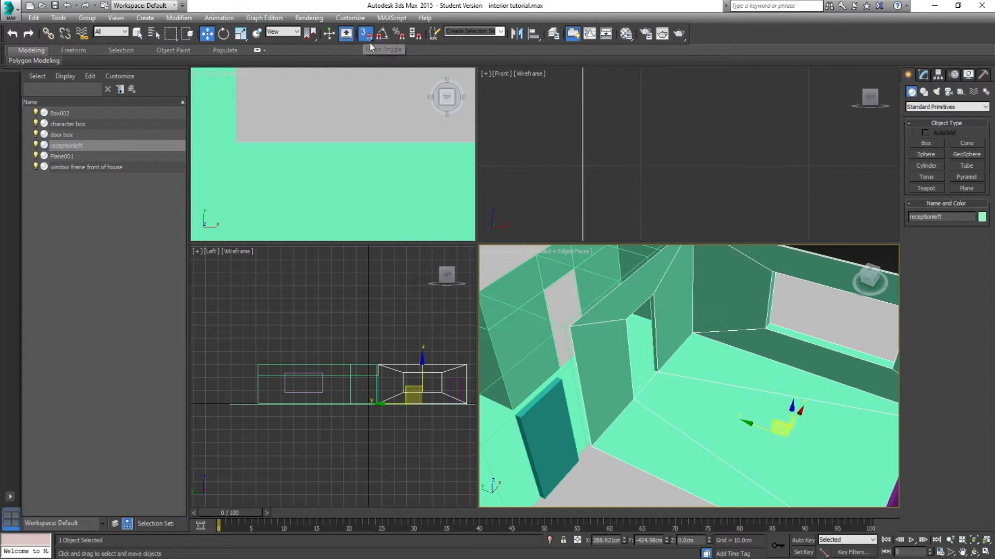
{"action": "right_click", "coordinate": [367, 35]}
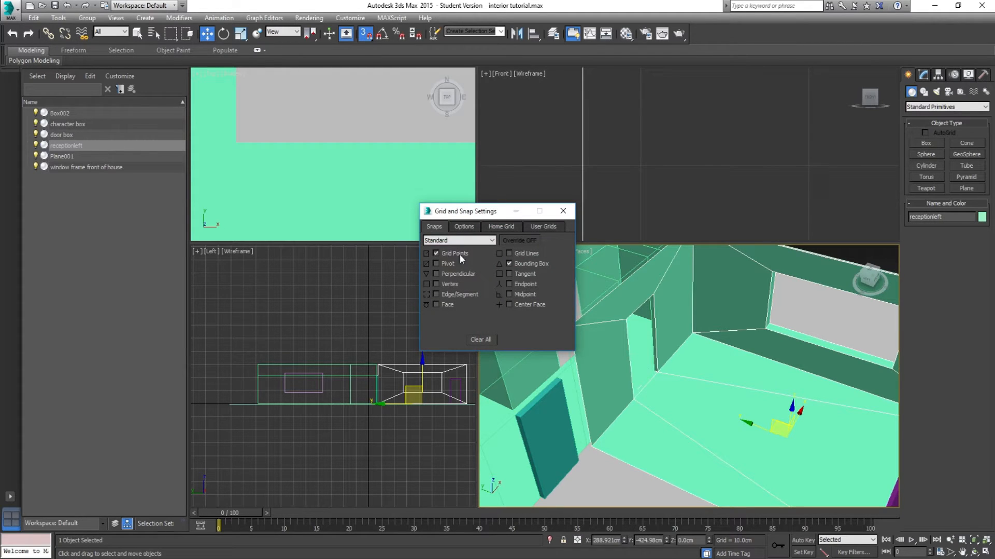
{"action": "left_click", "coordinate": [437, 284]}
{"action": "left_click", "coordinate": [563, 212]}
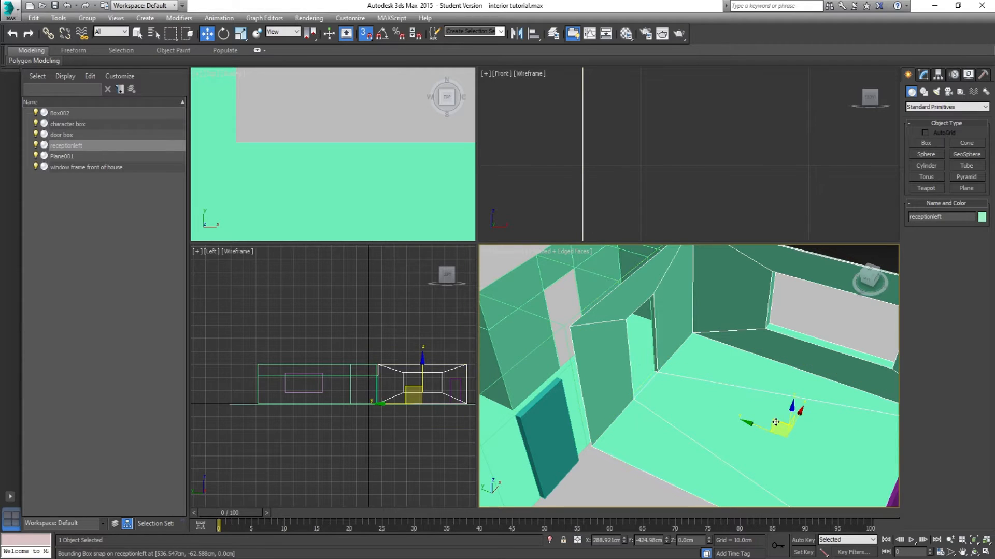
Step: Set the transform to affect only the receptionleft room's pivot and move the pivot to the floor corner of its doorway
{"action": "left_click_drag", "start_coordinate": [776, 423], "coordinate": [747, 421]}
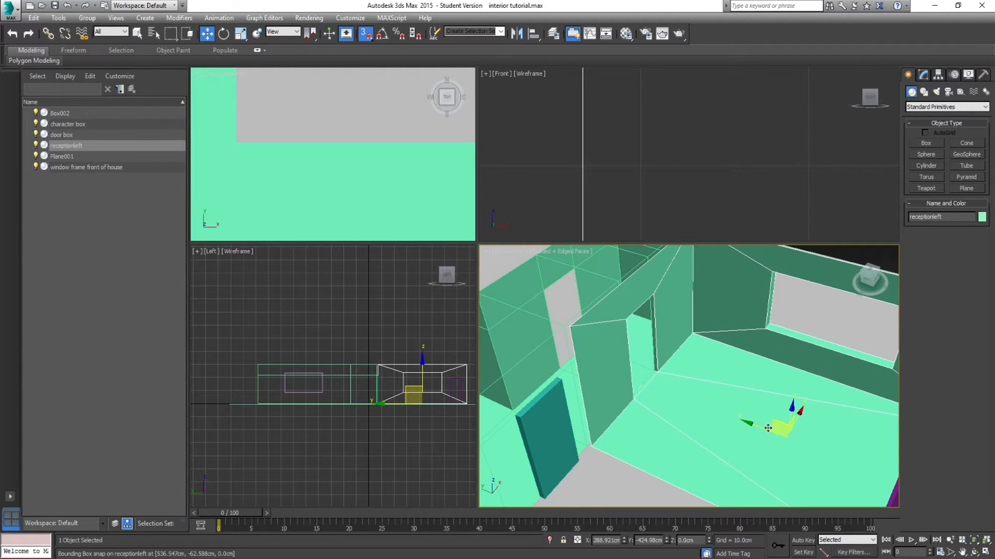
{"action": "left_click", "coordinate": [939, 74]}
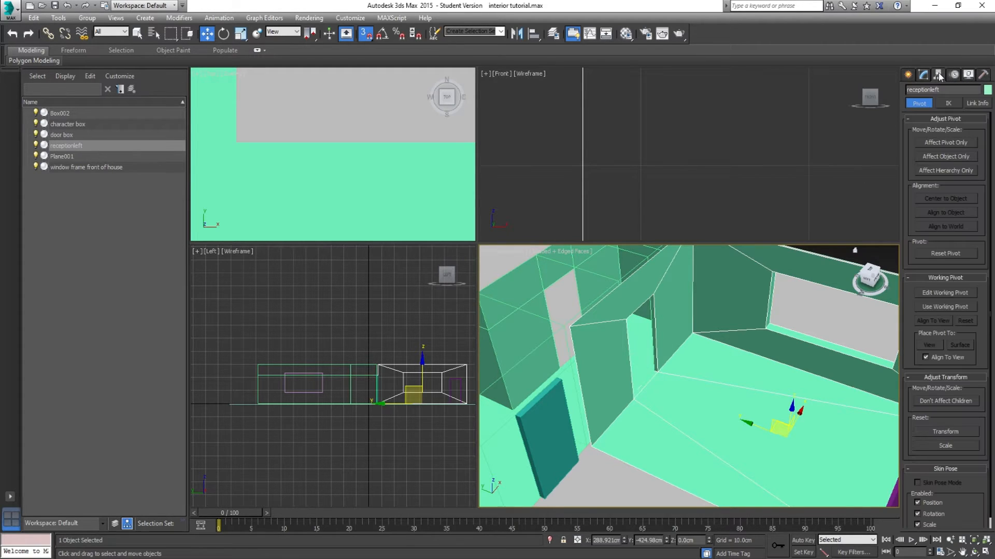
{"action": "left_click", "coordinate": [939, 143]}
{"action": "left_click_drag", "start_coordinate": [767, 357], "coordinate": [707, 452]}
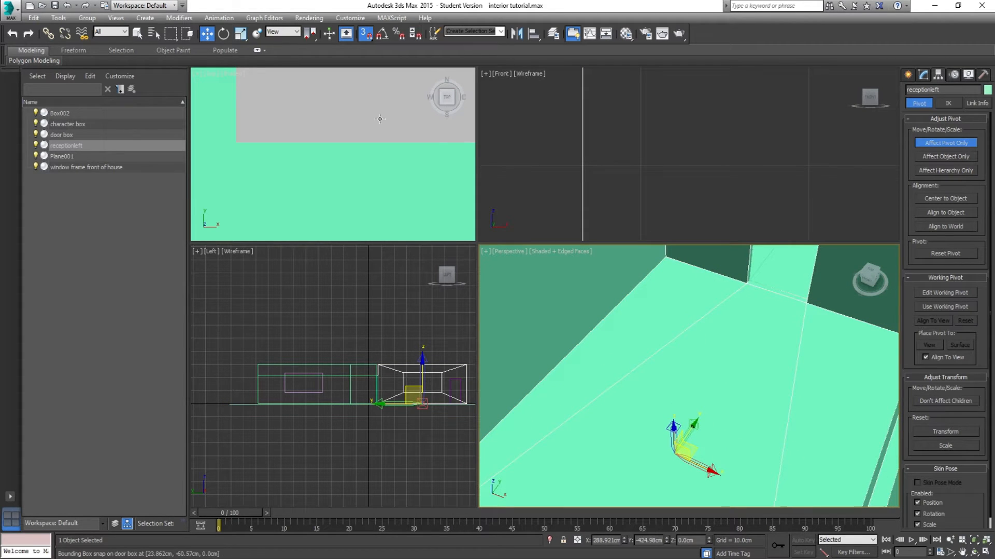
{"action": "left_click_drag", "start_coordinate": [683, 448], "coordinate": [781, 331]}
{"action": "left_click_drag", "start_coordinate": [830, 370], "coordinate": [612, 358]}
Step: Snap the pivot exactly onto the doorway's floor-corner vertex and stop editing the pivot only
{"action": "scroll", "coordinate": [695, 352], "scroll_direction": "up", "scroll_amount": 4}
{"action": "scroll", "coordinate": [695, 399], "scroll_direction": "down", "scroll_amount": 4}
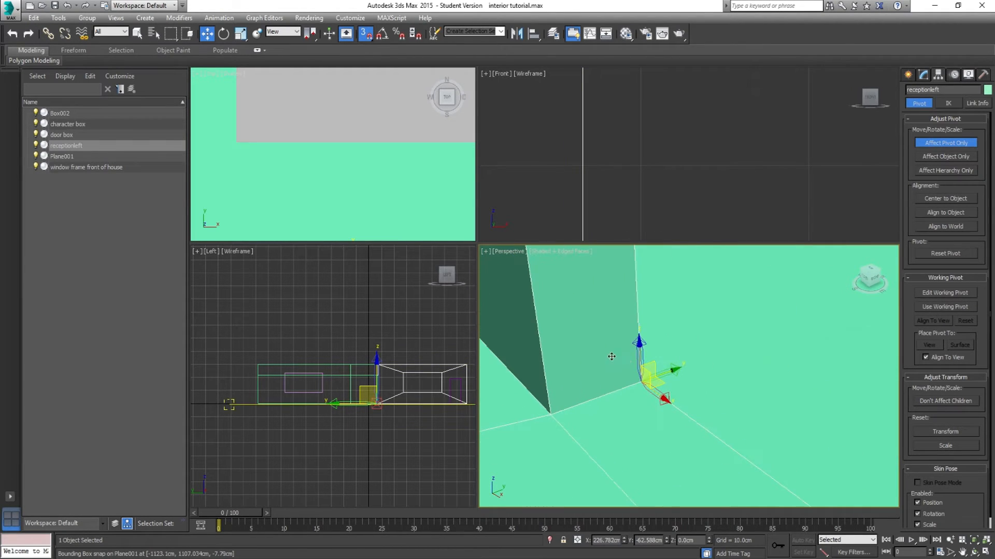
{"action": "left_click_drag", "start_coordinate": [675, 372], "coordinate": [647, 378]}
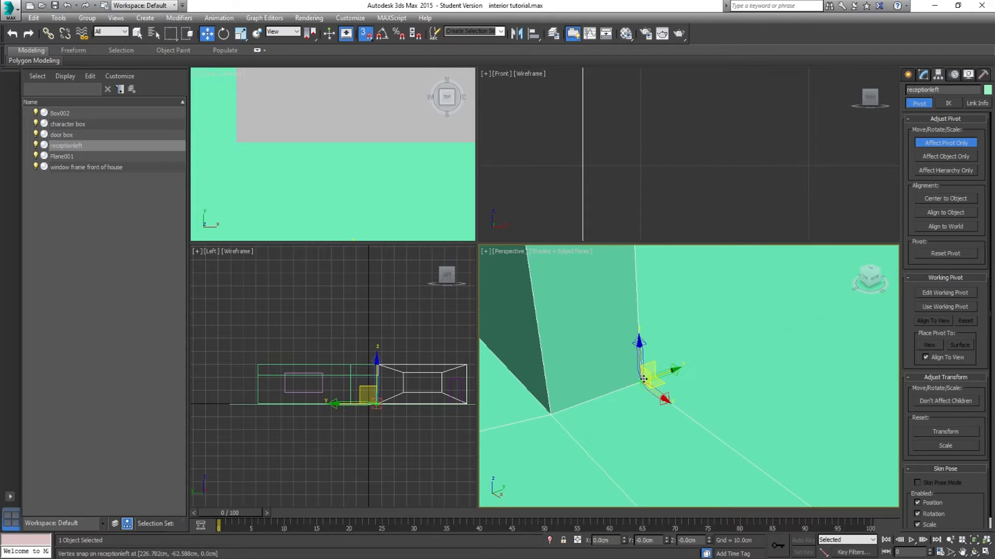
{"action": "scroll", "coordinate": [648, 380], "scroll_direction": "down", "scroll_amount": 5}
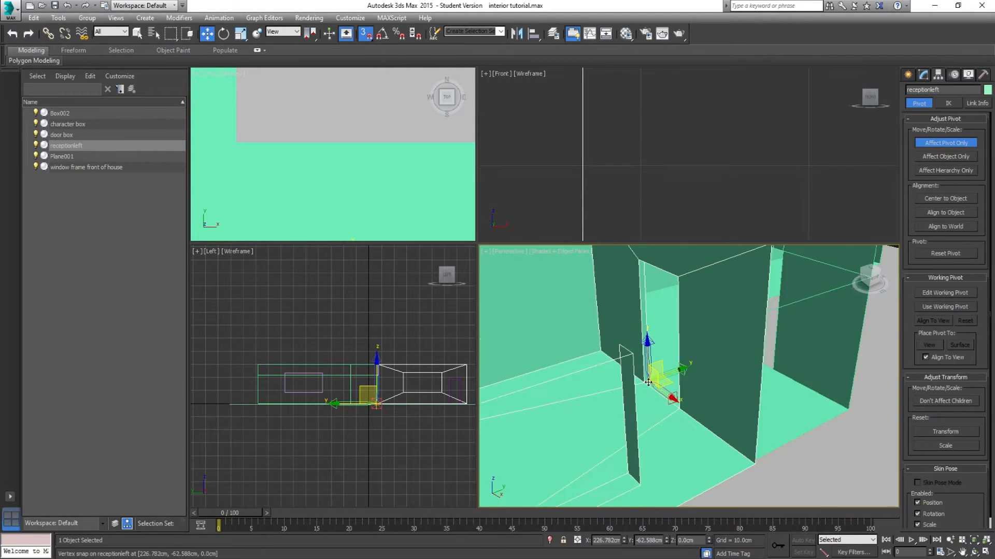
{"action": "scroll", "coordinate": [649, 382], "scroll_direction": "down", "scroll_amount": 4}
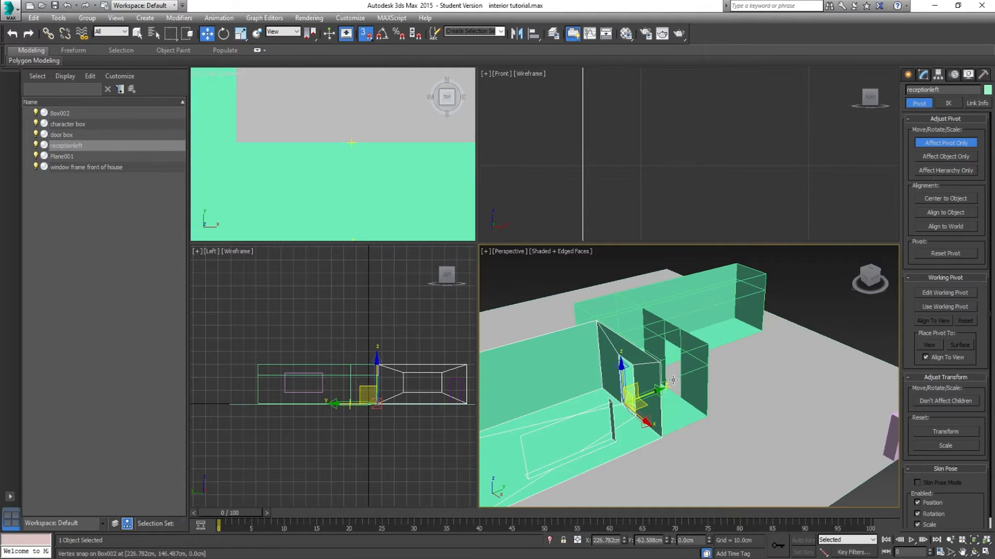
{"action": "left_click", "coordinate": [943, 142]}
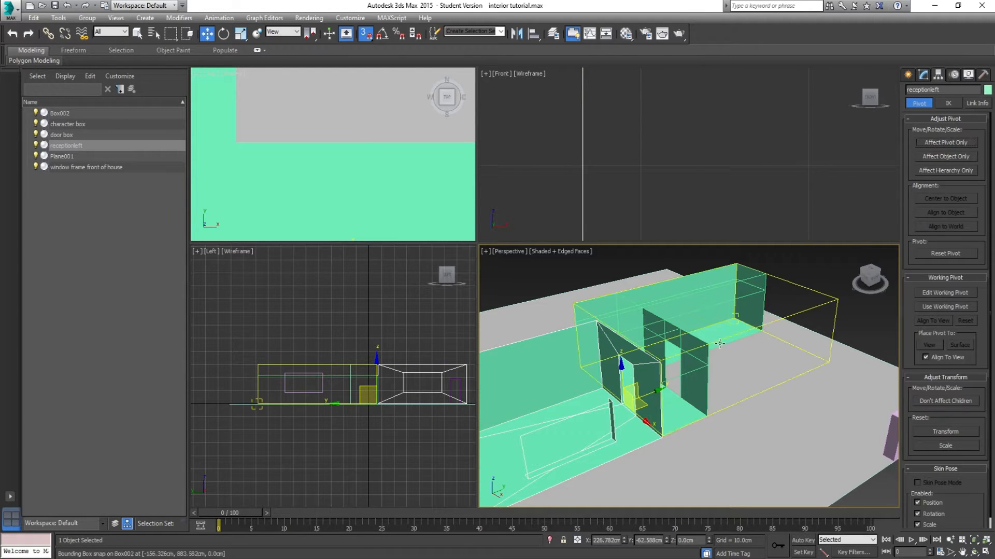
Step: Snap the receptionleft room by its pivot onto the matching floor-corner vertex of the hallway's doorway
{"action": "scroll", "coordinate": [617, 420], "scroll_direction": "up", "scroll_amount": 6}
{"action": "scroll", "coordinate": [617, 421], "scroll_direction": "up", "scroll_amount": 8}
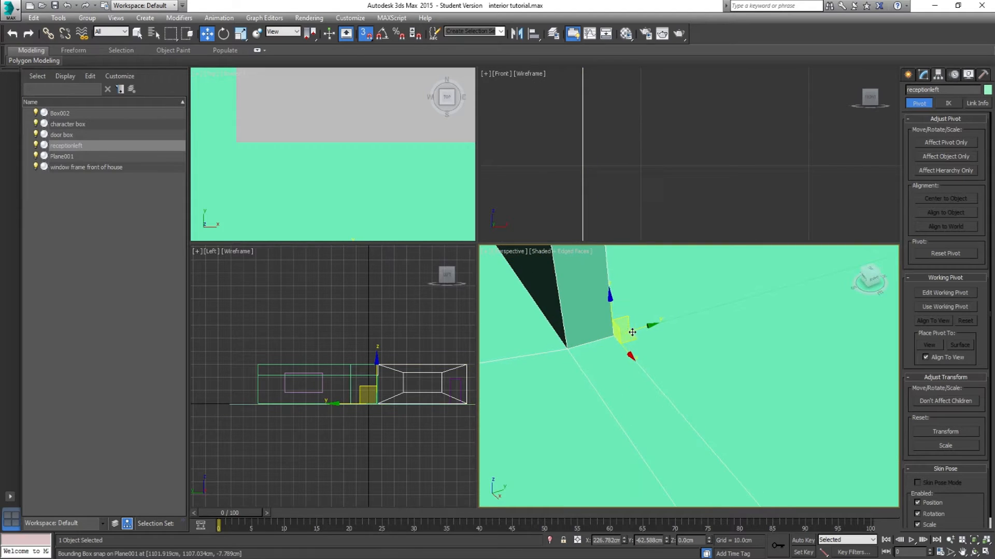
{"action": "scroll", "coordinate": [597, 409], "scroll_direction": "down", "scroll_amount": 6}
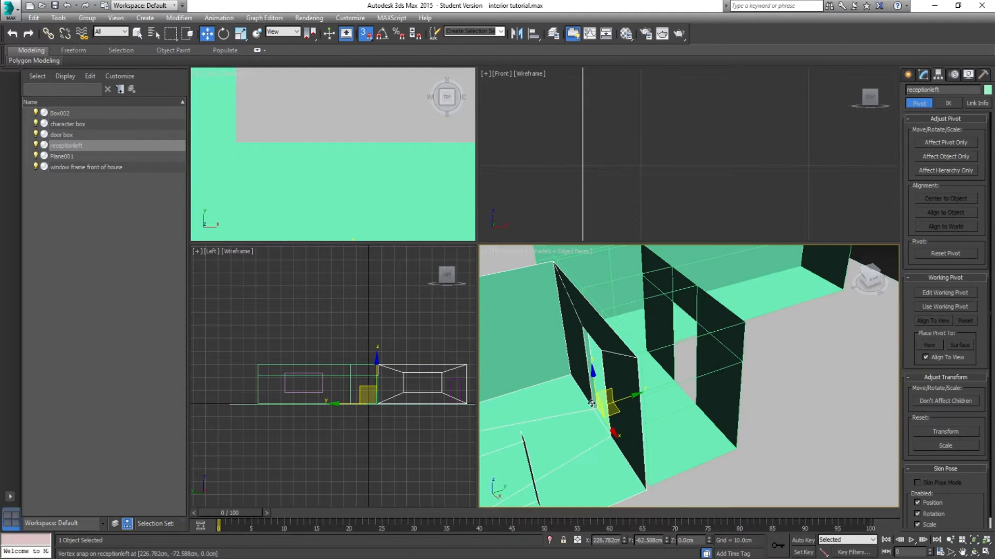
{"action": "scroll", "coordinate": [542, 378], "scroll_direction": "up", "scroll_amount": 3}
{"action": "scroll", "coordinate": [678, 410], "scroll_direction": "up", "scroll_amount": 3}
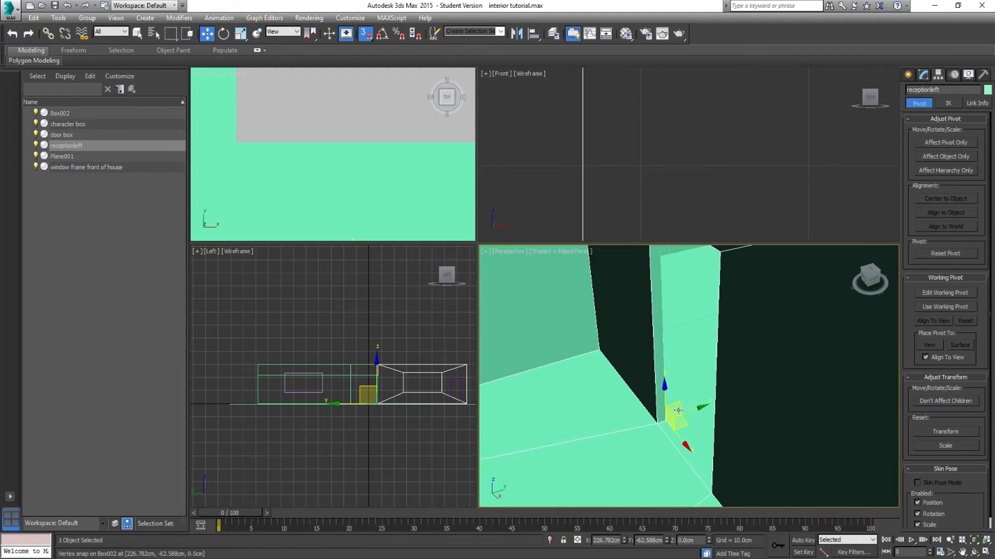
{"action": "mouse_move", "coordinate": [698, 407]}
{"action": "left_mouse_down"}
{"action": "mouse_move", "coordinate": [635, 422]}
{"action": "mouse_move", "coordinate": [628, 448]}
{"action": "mouse_move", "coordinate": [676, 445]}
{"action": "mouse_move", "coordinate": [671, 421]}
{"action": "mouse_move", "coordinate": [641, 418]}
{"action": "mouse_move", "coordinate": [672, 415]}
{"action": "mouse_move", "coordinate": [646, 416]}
{"action": "mouse_move", "coordinate": [699, 426]}
{"action": "left_mouse_up"}
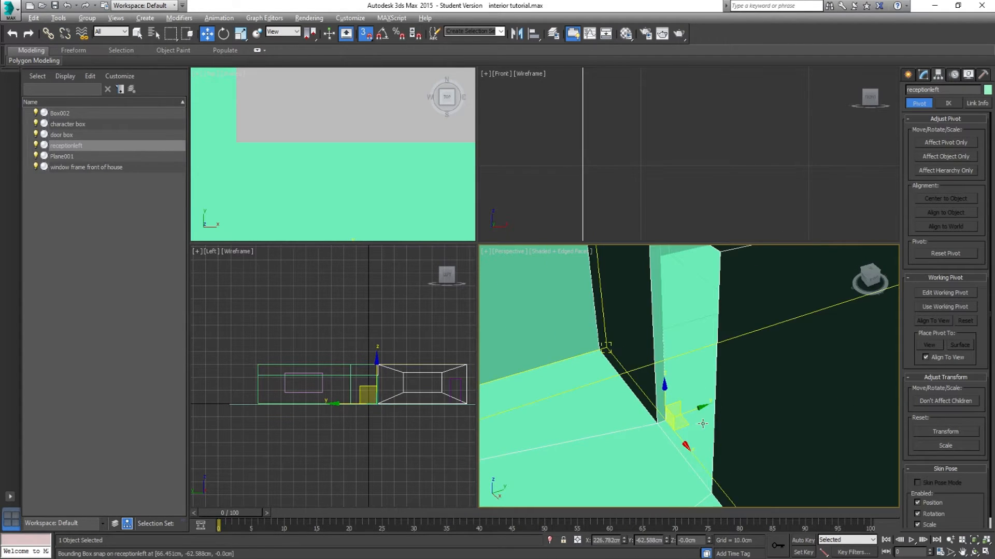
{"action": "scroll", "coordinate": [673, 420], "scroll_direction": "up", "scroll_amount": 3}
{"action": "scroll", "coordinate": [695, 422], "scroll_direction": "down", "scroll_amount": 4}
{"action": "scroll", "coordinate": [662, 417], "scroll_direction": "up", "scroll_amount": 2}
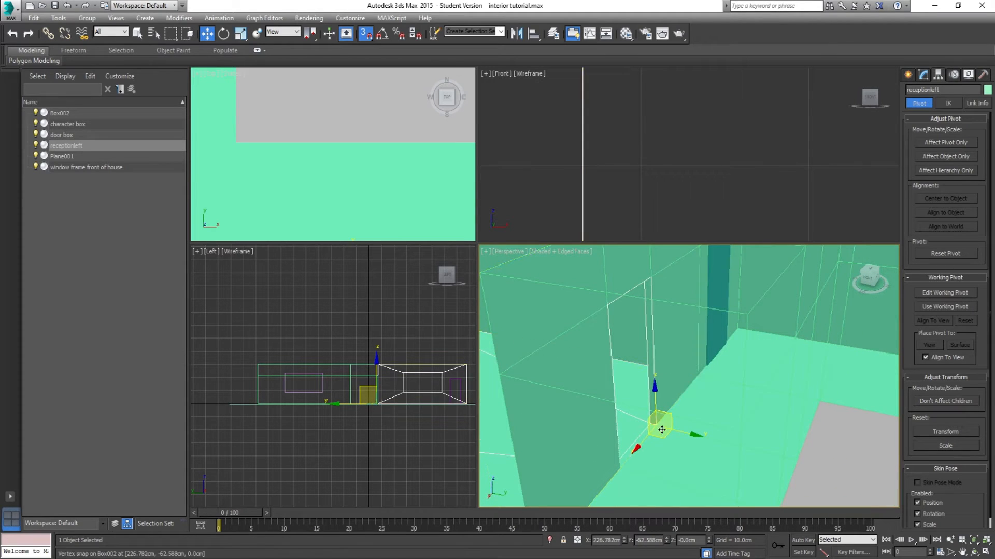
{"action": "mouse_move", "coordinate": [657, 425]}
{"action": "left_mouse_down"}
{"action": "mouse_move", "coordinate": [663, 417]}
{"action": "mouse_move", "coordinate": [622, 423]}
{"action": "mouse_move", "coordinate": [654, 424]}
{"action": "left_mouse_up"}
Step: Mirror the receptionleft room across the Y axis as a copy with 0.0 cm offset
{"action": "scroll", "coordinate": [658, 422], "scroll_direction": "down", "scroll_amount": 6}
{"action": "scroll", "coordinate": [653, 430], "scroll_direction": "down", "scroll_amount": 5}
{"action": "scroll", "coordinate": [595, 410], "scroll_direction": "up", "scroll_amount": 4}
{"action": "mouse_move", "coordinate": [583, 403]}
{"action": "left_mouse_down"}
{"action": "mouse_move", "coordinate": [577, 410]}
{"action": "mouse_move", "coordinate": [586, 409]}
{"action": "left_mouse_up"}
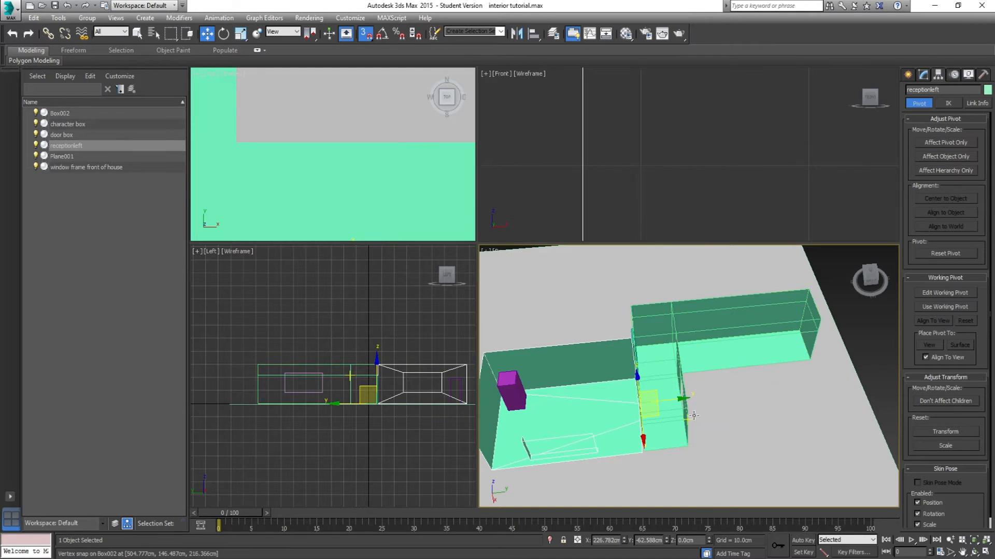
{"action": "scroll", "coordinate": [673, 412], "scroll_direction": "up", "scroll_amount": 4}
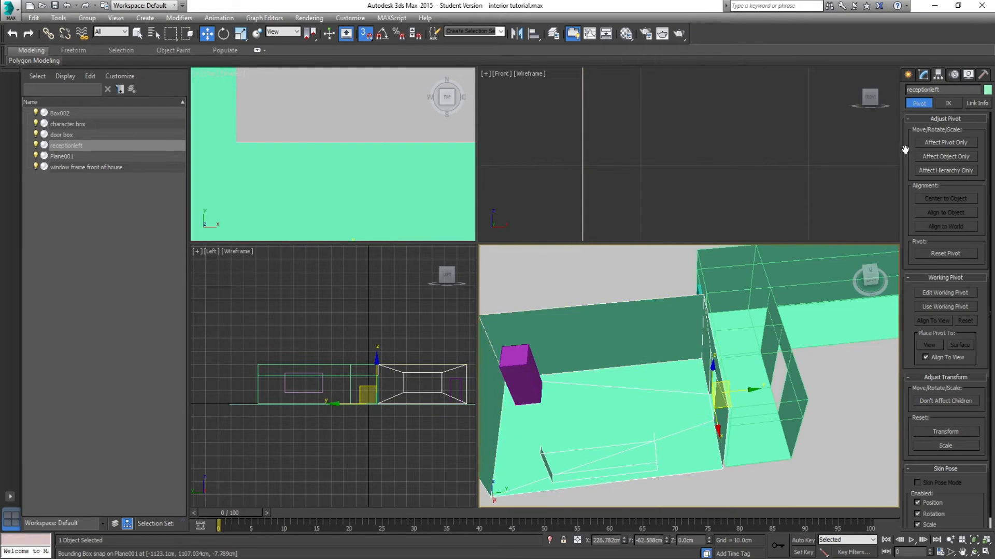
{"action": "left_click", "coordinate": [907, 78]}
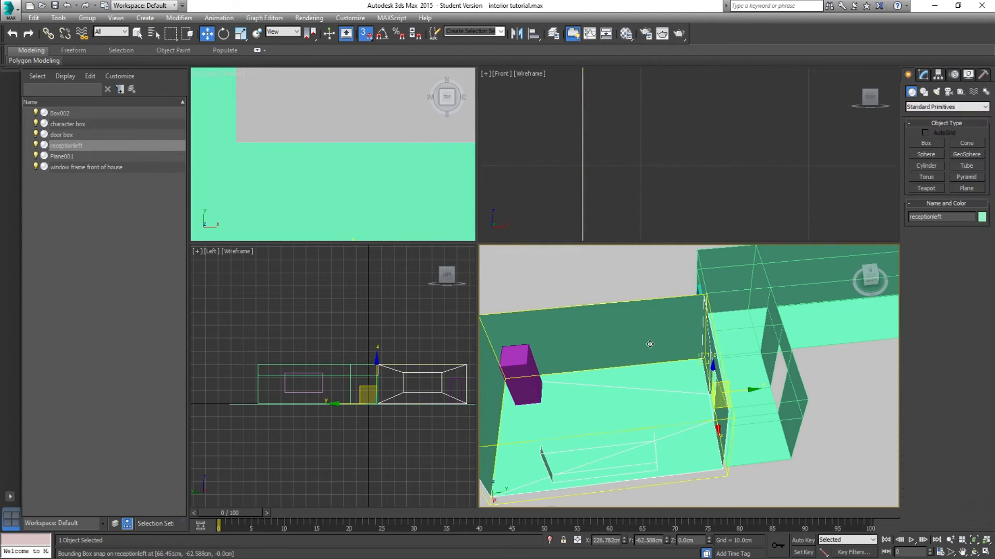
{"action": "left_click", "coordinate": [516, 34]}
{"action": "left_click_drag", "start_coordinate": [492, 199], "coordinate": [387, 153]}
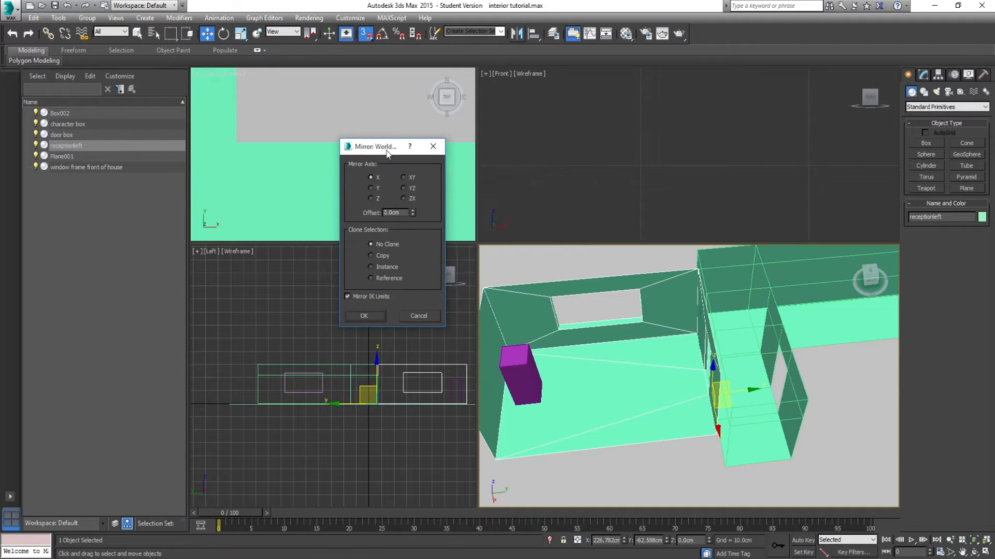
{"action": "left_click", "coordinate": [374, 193]}
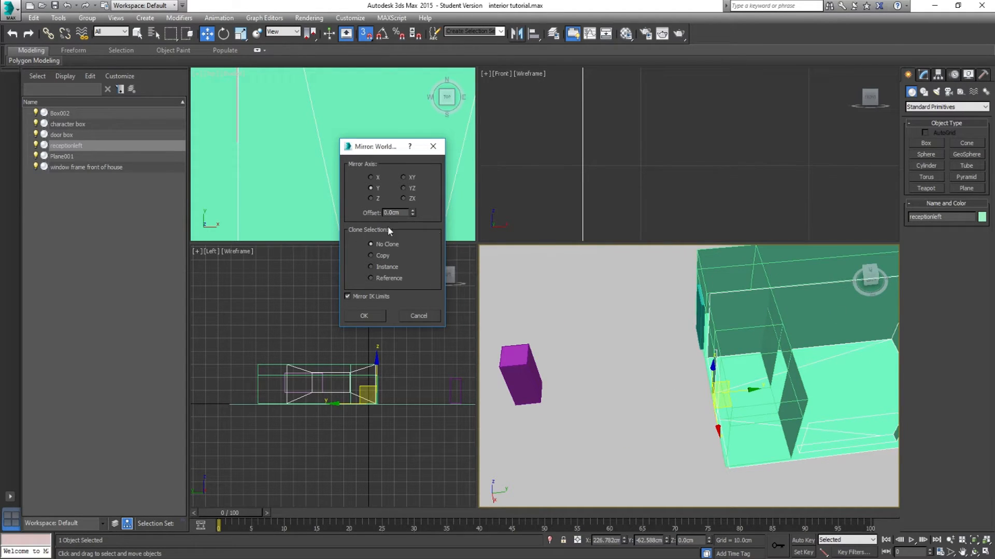
{"action": "left_click", "coordinate": [371, 255]}
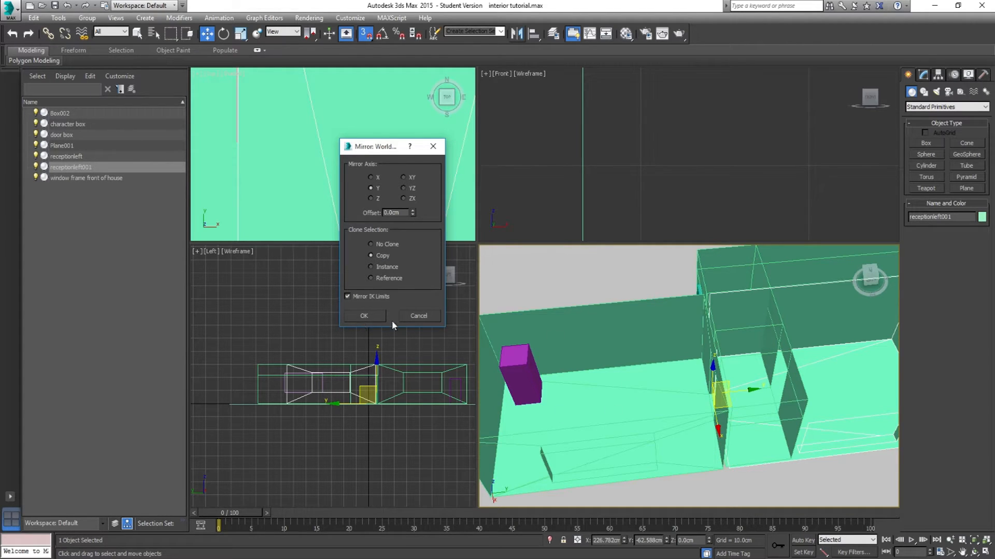
{"action": "left_click", "coordinate": [364, 316]}
Step: Move the mirrored room along Y, snap it to the doorway corner on the hallway's opposite side, and deselect it
{"action": "mouse_move", "coordinate": [753, 388]}
{"action": "left_mouse_down"}
{"action": "mouse_move", "coordinate": [803, 379]}
{"action": "mouse_move", "coordinate": [772, 385]}
{"action": "left_mouse_up"}
{"action": "scroll", "coordinate": [725, 394], "scroll_direction": "down", "scroll_amount": 3}
{"action": "scroll", "coordinate": [708, 412], "scroll_direction": "up", "scroll_amount": 5}
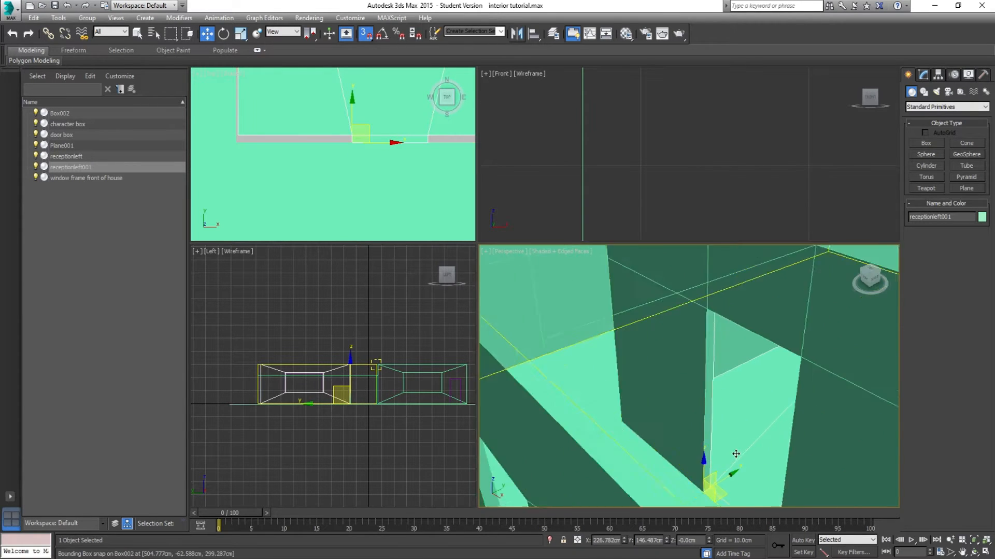
{"action": "scroll", "coordinate": [707, 413], "scroll_direction": "down", "scroll_amount": 10}
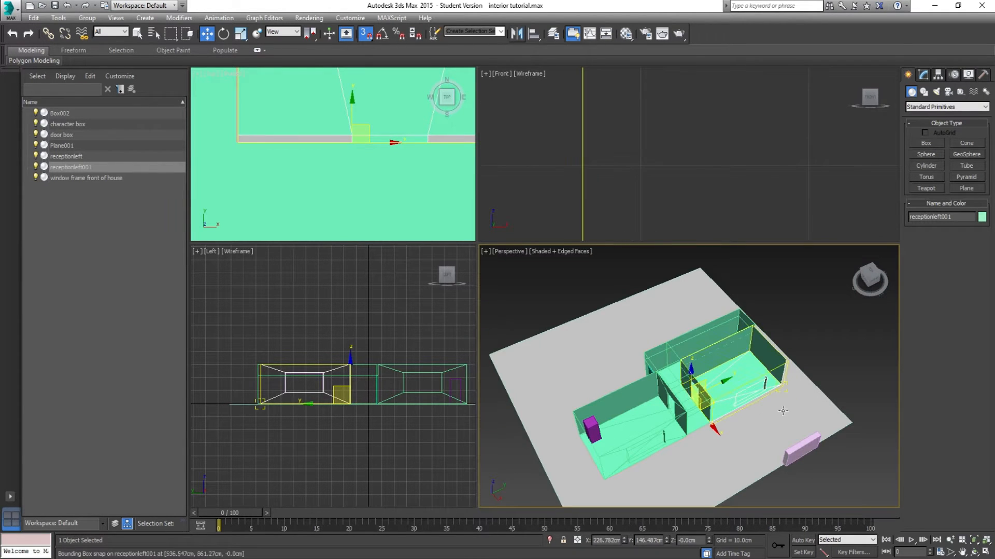
{"action": "key", "text": "ctrl+d"}
Step: Examine how the mirrored room lines up with the hallway walls from several angles and from above
{"action": "scroll", "coordinate": [760, 381], "scroll_direction": "up", "scroll_amount": 10}
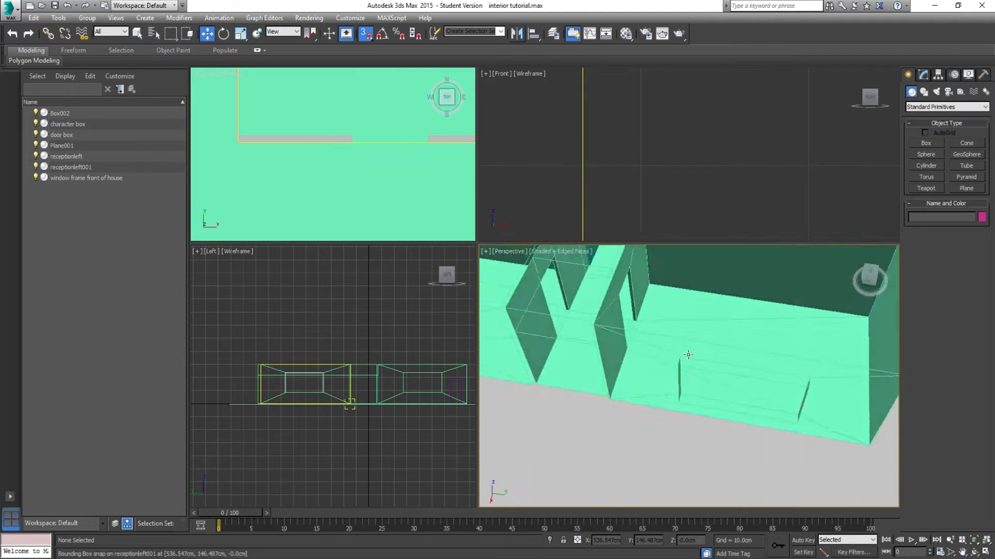
{"action": "scroll", "coordinate": [632, 363], "scroll_direction": "up", "scroll_amount": 10}
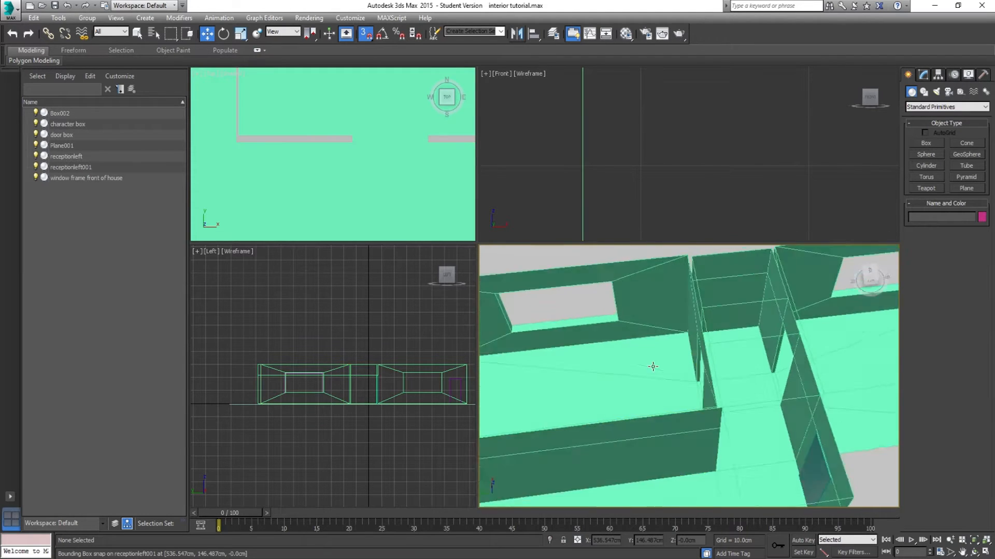
{"action": "scroll", "coordinate": [642, 367], "scroll_direction": "down", "scroll_amount": 6}
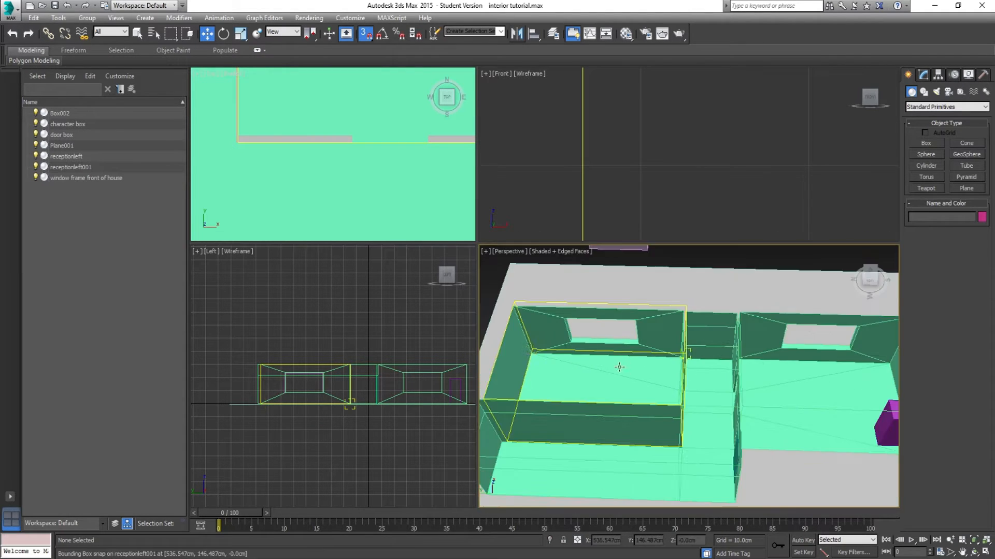
{"action": "scroll", "coordinate": [660, 370], "scroll_direction": "up", "scroll_amount": 10}
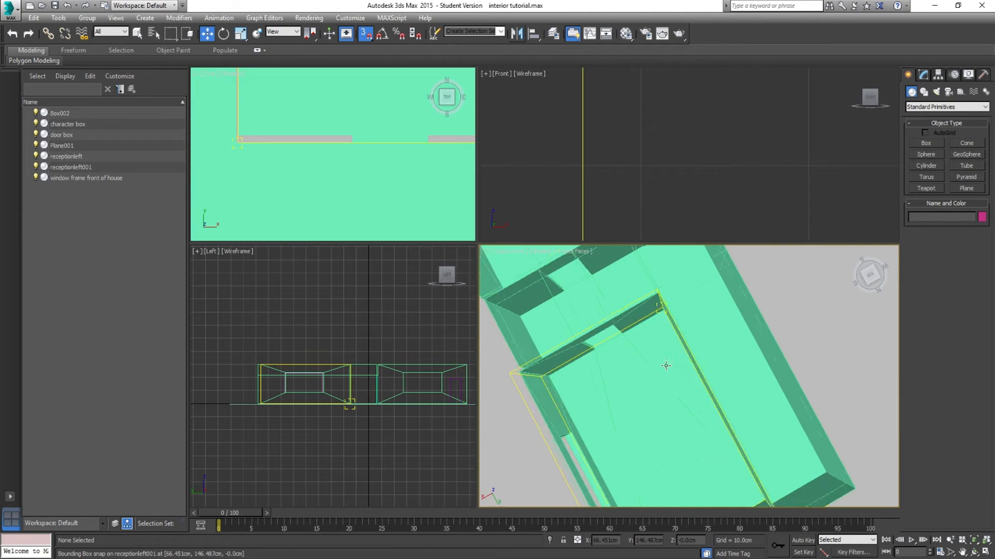
{"action": "scroll", "coordinate": [689, 353], "scroll_direction": "down", "scroll_amount": 10}
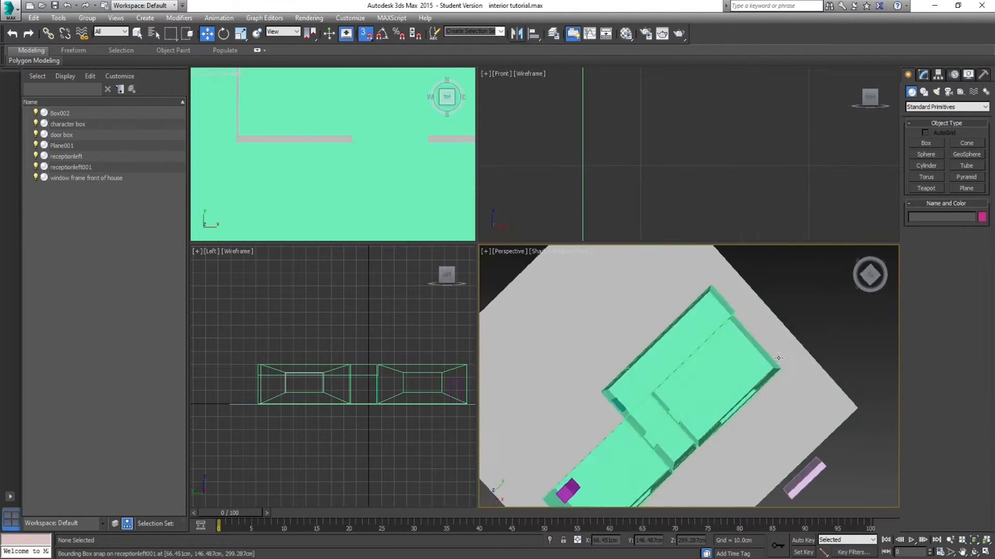
{"action": "scroll", "coordinate": [752, 360], "scroll_direction": "up", "scroll_amount": 10}
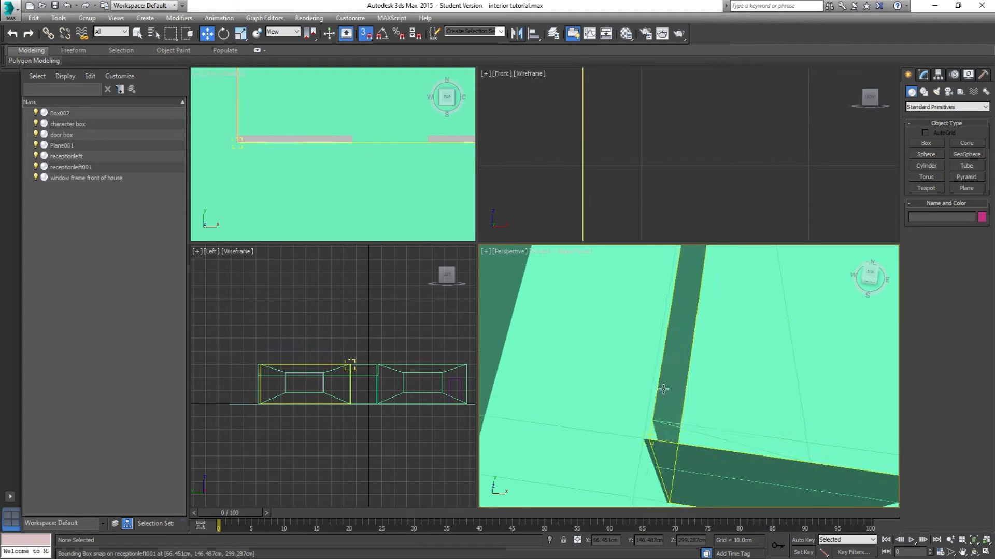
{"action": "left_click_drag", "start_coordinate": [706, 386], "coordinate": [724, 411]}
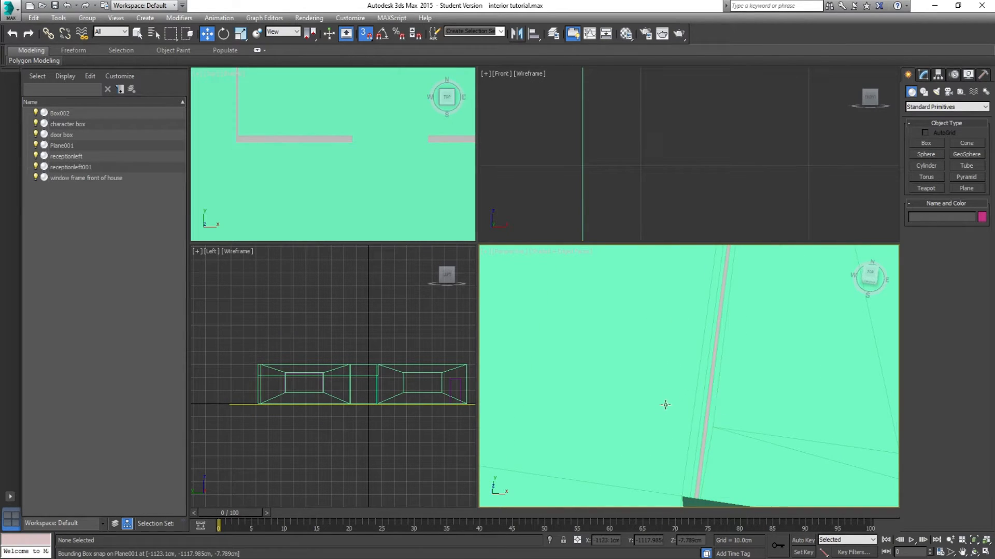
Step: Select the hallway object Box002 and examine the wall corner where it meets the mirrored room for gaps
{"action": "left_click", "coordinate": [698, 388]}
{"action": "scroll", "coordinate": [678, 402], "scroll_direction": "down", "scroll_amount": 6}
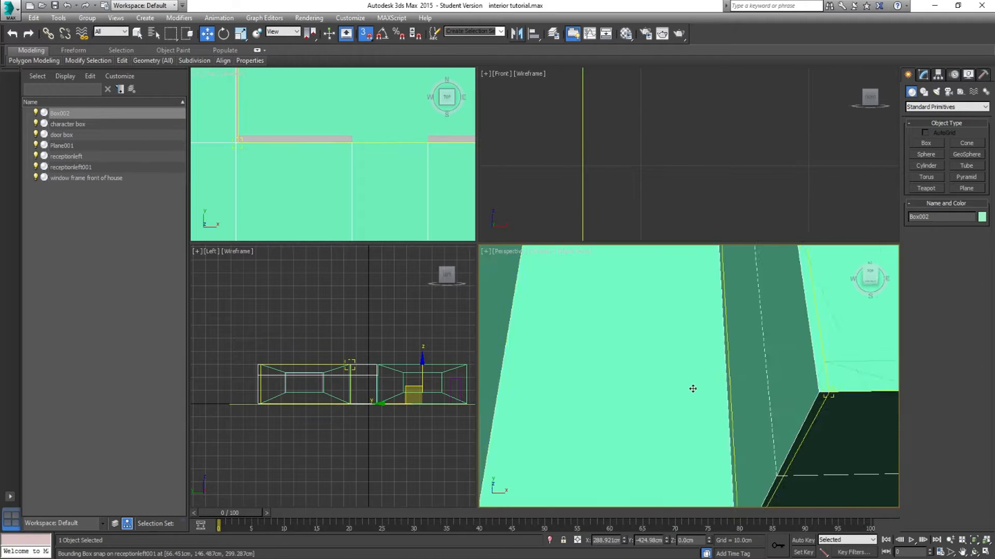
{"action": "scroll", "coordinate": [701, 371], "scroll_direction": "up", "scroll_amount": 3}
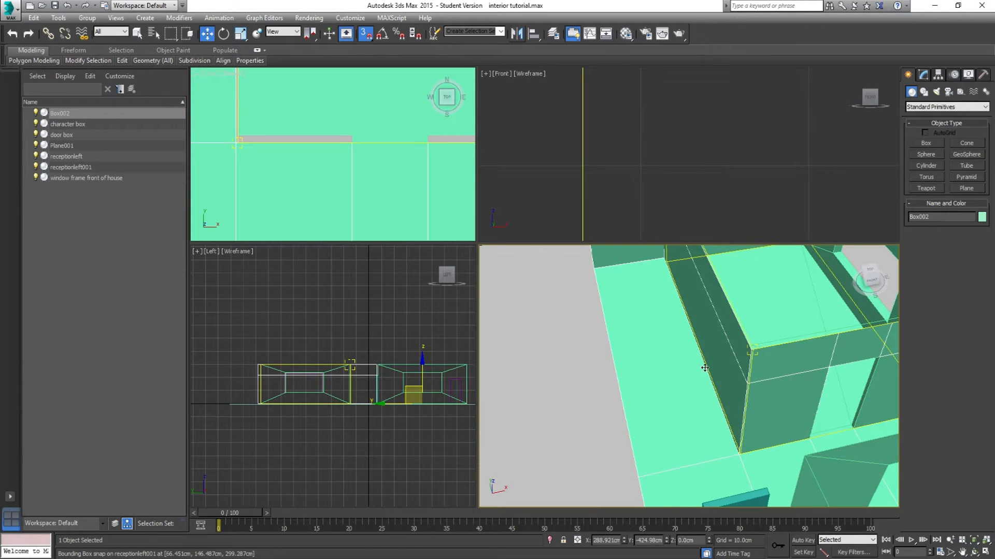
{"action": "scroll", "coordinate": [712, 414], "scroll_direction": "up", "scroll_amount": 4}
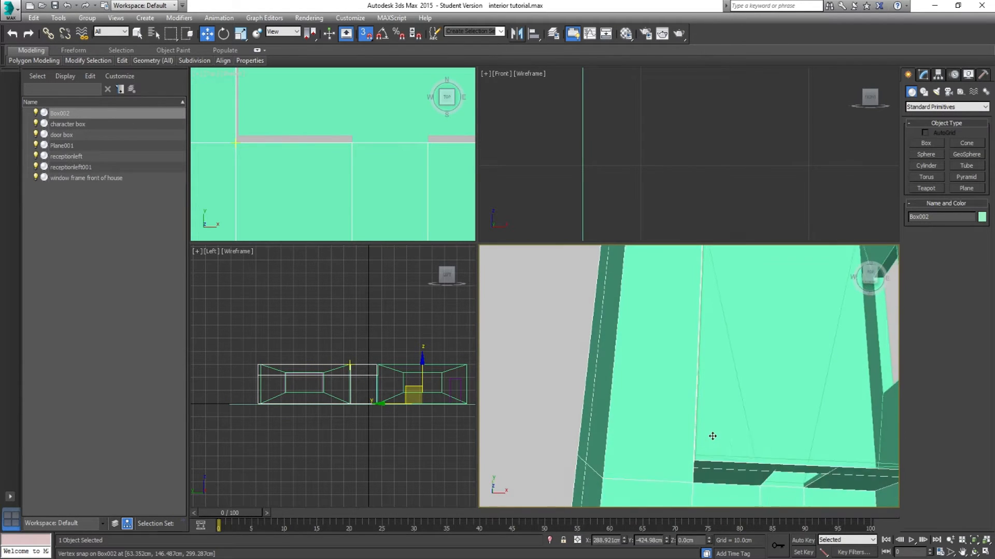
{"action": "scroll", "coordinate": [705, 445], "scroll_direction": "down", "scroll_amount": 3}
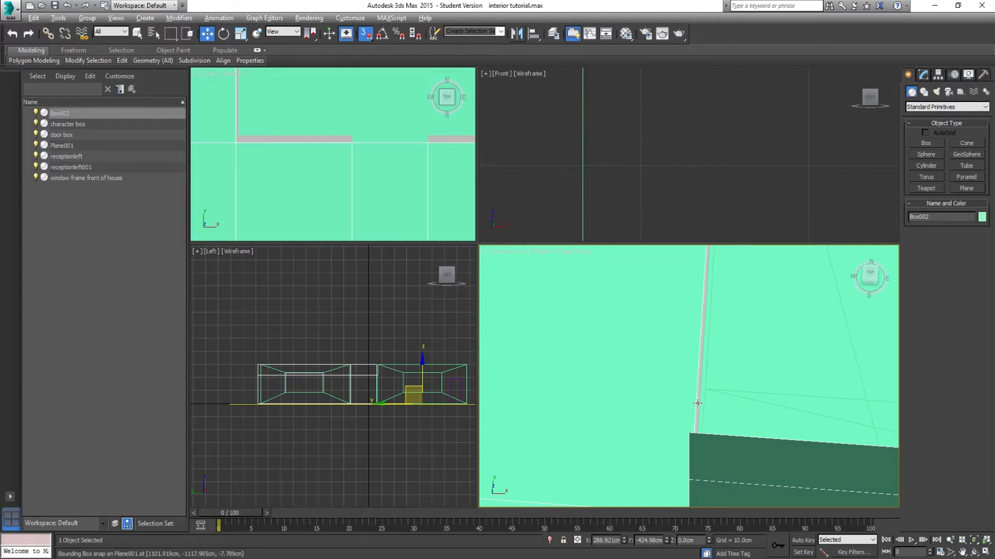
{"action": "scroll", "coordinate": [705, 399], "scroll_direction": "down", "scroll_amount": 3}
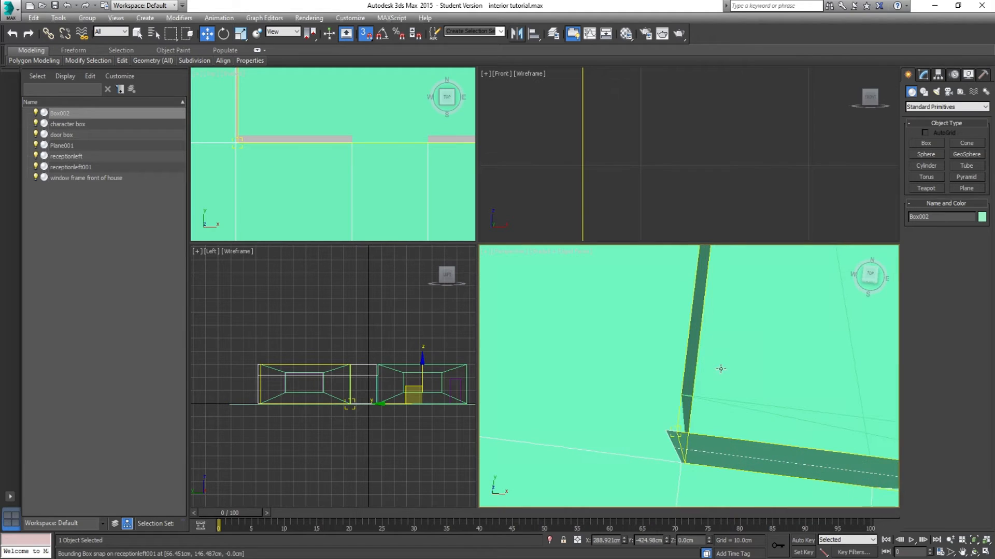
{"action": "scroll", "coordinate": [725, 362], "scroll_direction": "up", "scroll_amount": 2}
{"action": "left_click_drag", "start_coordinate": [695, 369], "coordinate": [666, 370]}
{"action": "scroll", "coordinate": [655, 366], "scroll_direction": "down", "scroll_amount": 4}
{"action": "left_click_drag", "start_coordinate": [665, 370], "coordinate": [637, 347]}
{"action": "scroll", "coordinate": [637, 347], "scroll_direction": "down", "scroll_amount": 4}
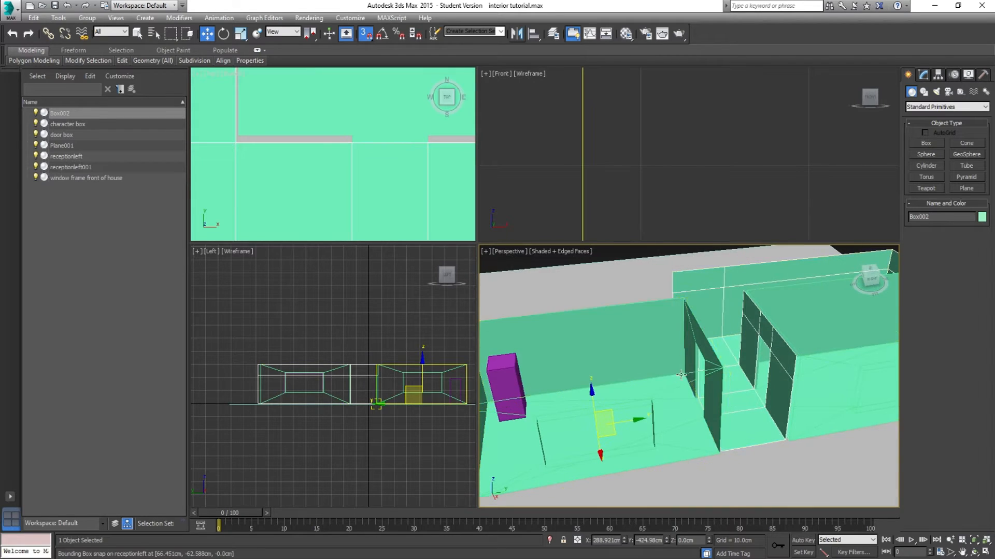
Step: Select the receptionleft room, view its unwrapped layout in the UV editor, and close the editor
{"action": "left_click", "coordinate": [632, 361]}
{"action": "key", "text": "z"}
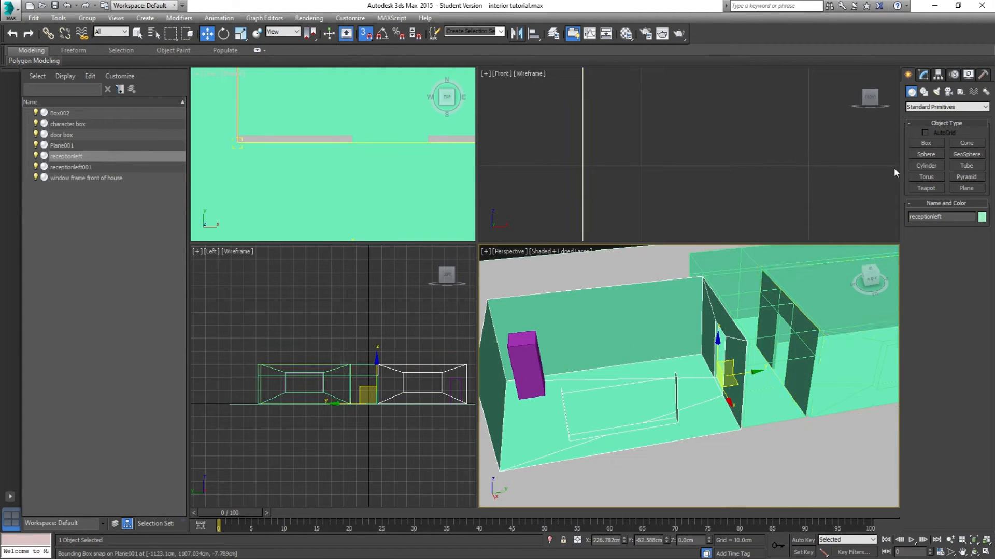
{"action": "left_click", "coordinate": [921, 76]}
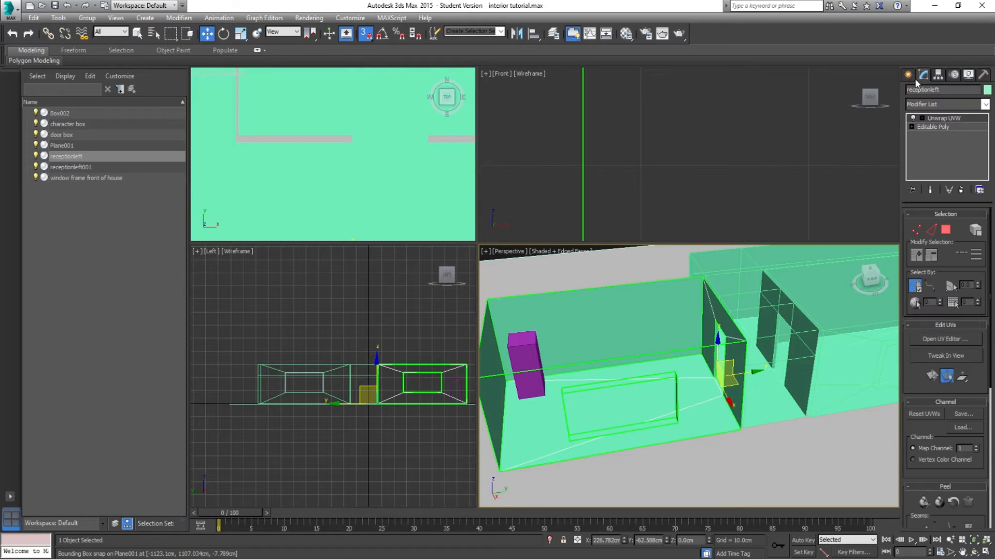
{"action": "left_click", "coordinate": [946, 339]}
{"action": "left_click", "coordinate": [73, 64]}
{"action": "left_click", "coordinate": [127, 262]}
{"action": "left_click", "coordinate": [61, 96]}
{"action": "left_click", "coordinate": [79, 78]}
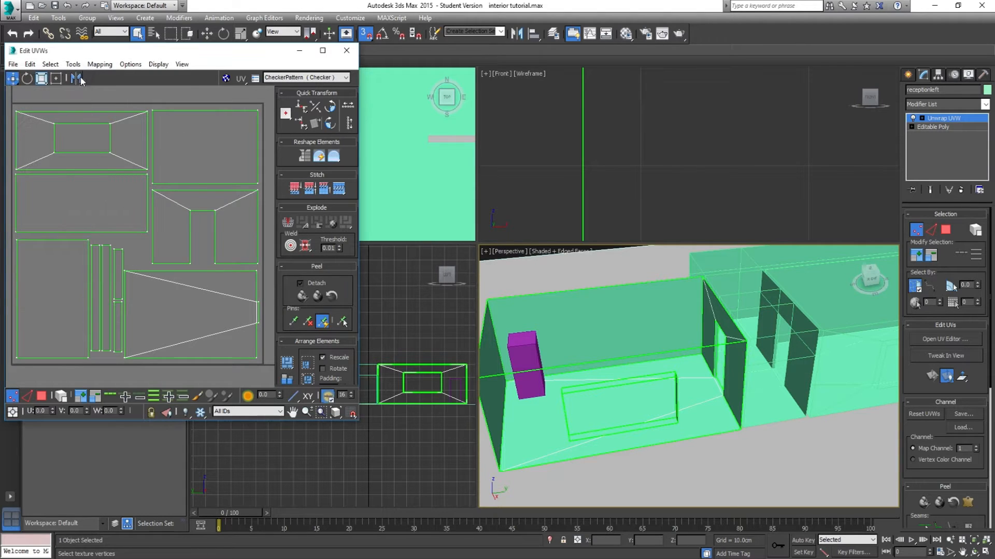
{"action": "left_click", "coordinate": [347, 51]}
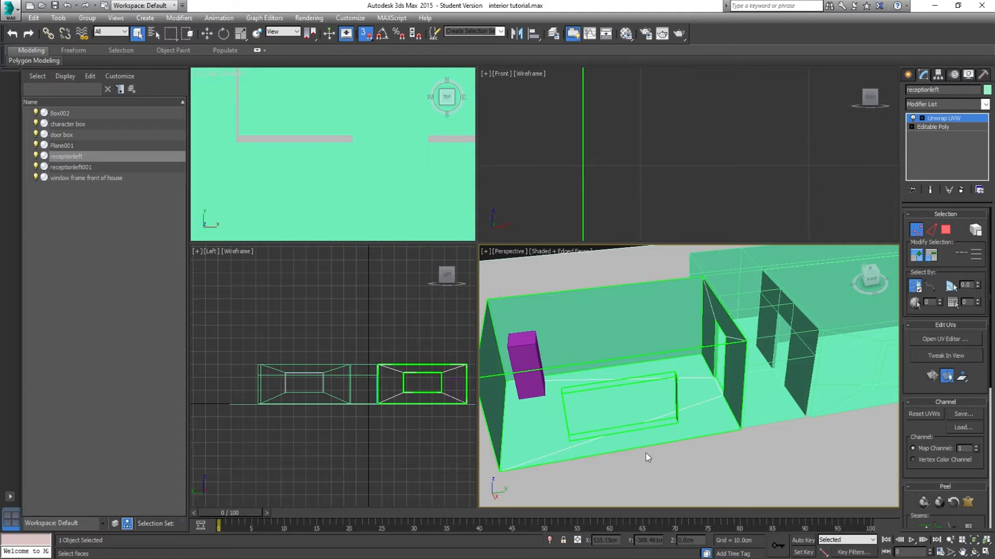
Step: Switch to Photoshop and check the image dimensions of uv template.jpg without resizing it
{"action": "left_click_drag", "start_coordinate": [611, 390], "coordinate": [626, 504]}
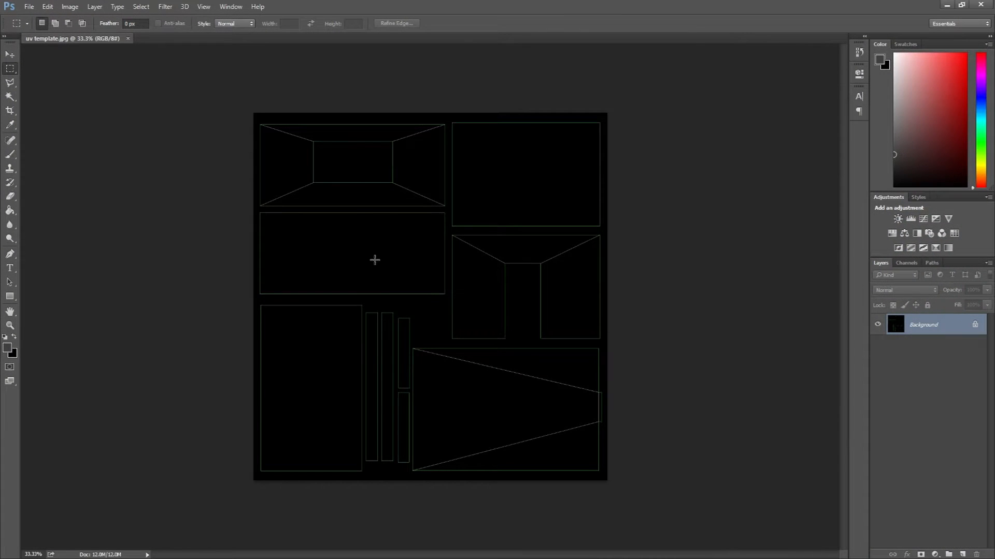
{"action": "scroll", "coordinate": [355, 216], "scroll_direction": "up", "scroll_amount": 2}
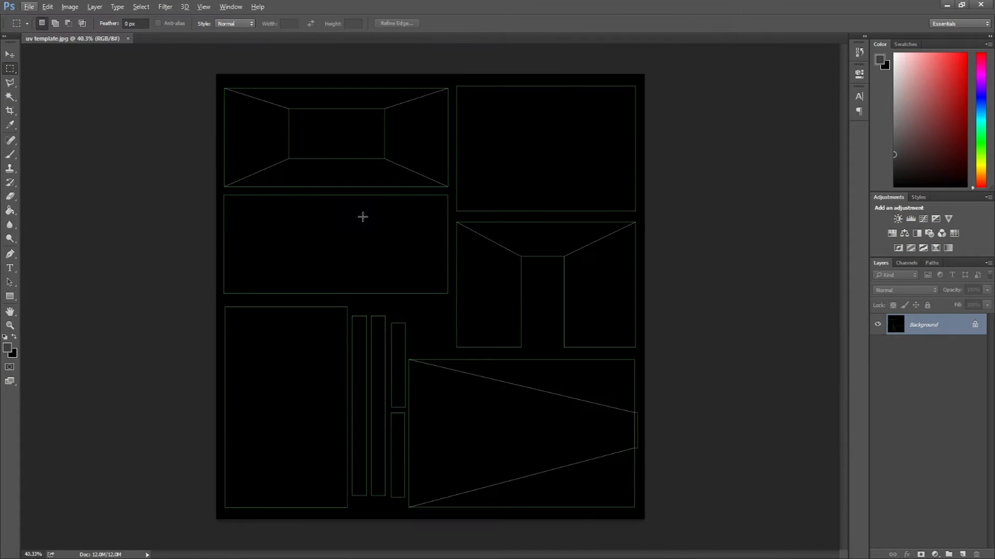
{"action": "left_click", "coordinate": [69, 6]}
{"action": "left_click", "coordinate": [99, 84]}
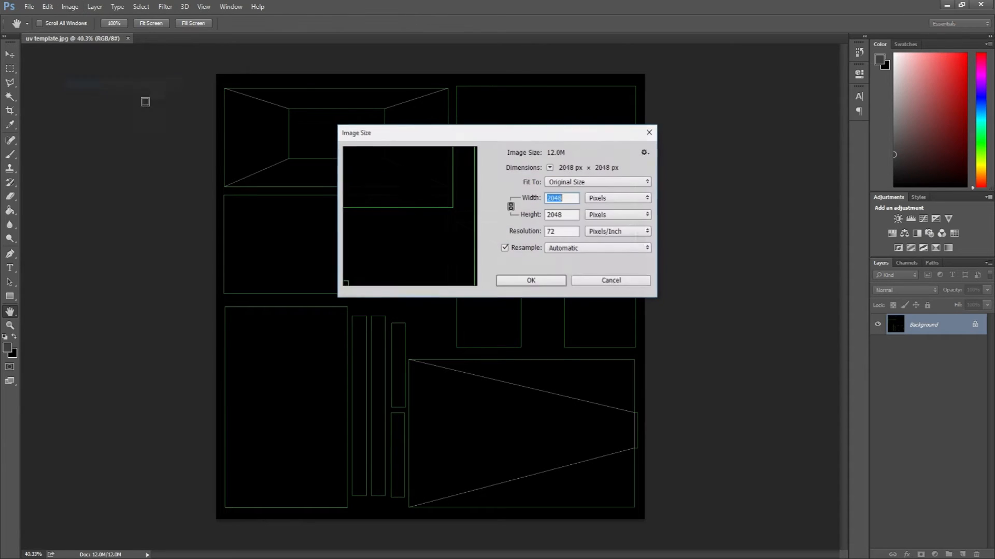
{"action": "left_click", "coordinate": [590, 282]}
Step: Open all five texture images from the references folder in Photoshop alongside the UV template
{"action": "key", "text": "m"}
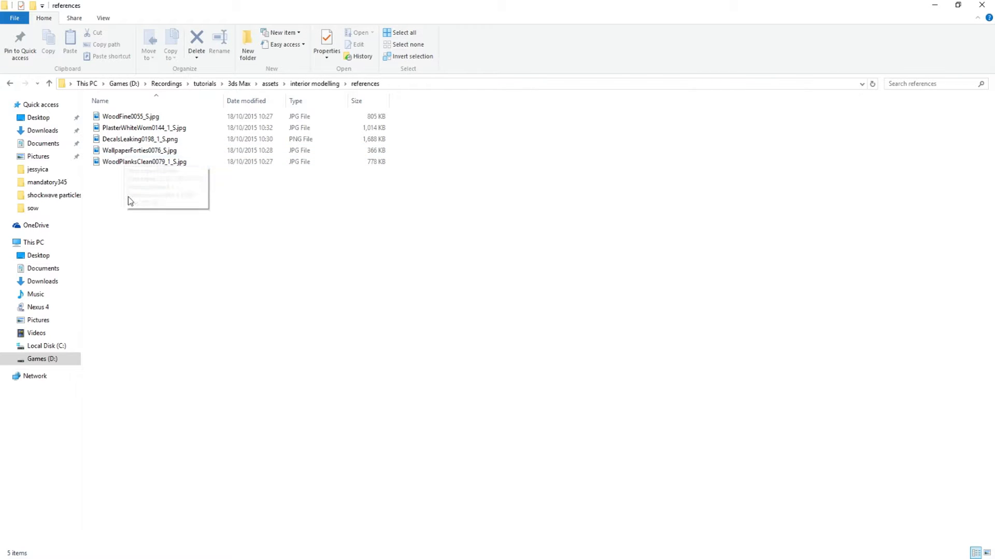
{"action": "left_click_drag", "start_coordinate": [149, 210], "coordinate": [168, 40]}
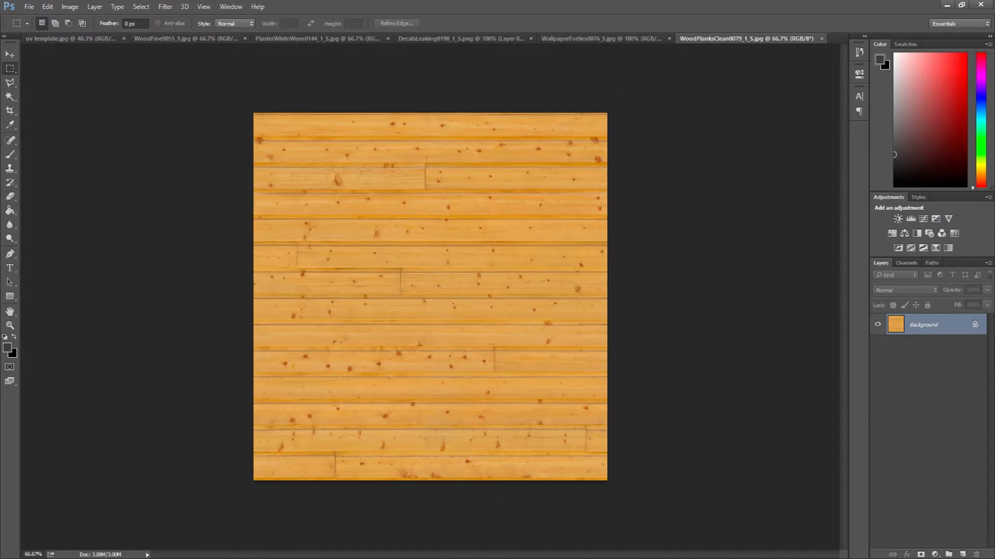
Step: Go to textures.com in the browser and open the FloorsCheckerboard0017 texture from the Checkerboard floors category
{"action": "left_click", "coordinate": [488, 535]}
{"action": "type", "text": "textures"}
{"action": "key", "text": "Down"}
{"action": "key", "text": "Down"}
{"action": "key", "text": "Return"}
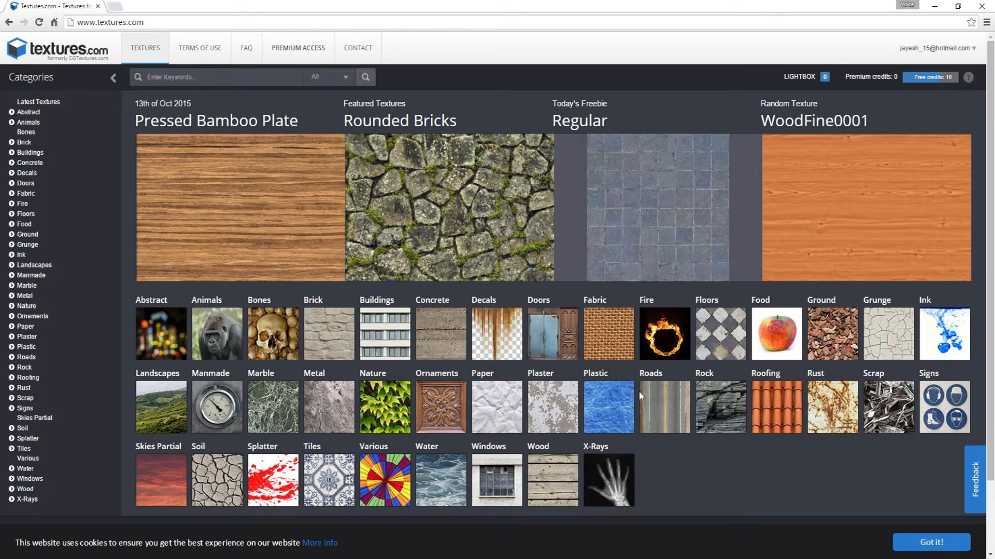
{"action": "left_click", "coordinate": [717, 339]}
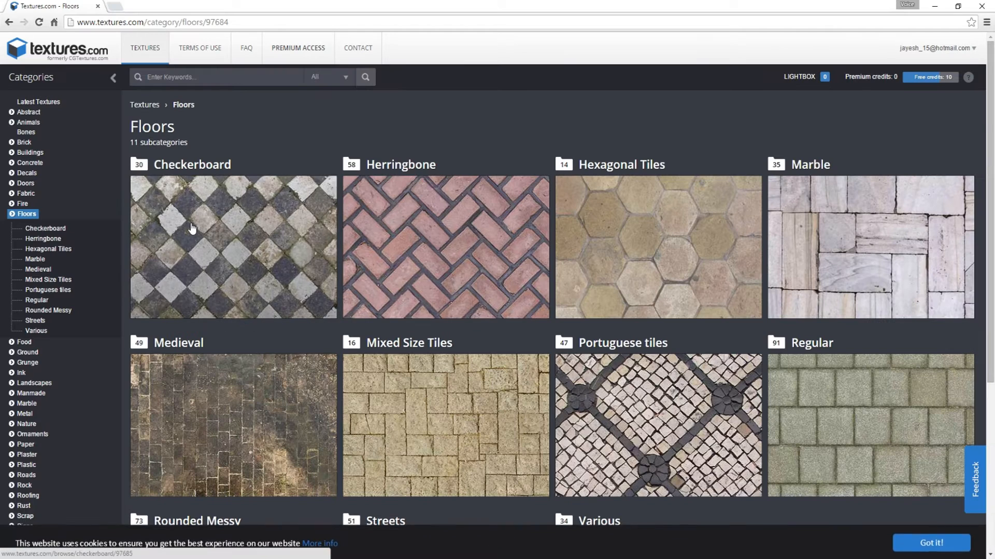
{"action": "left_click", "coordinate": [191, 229]}
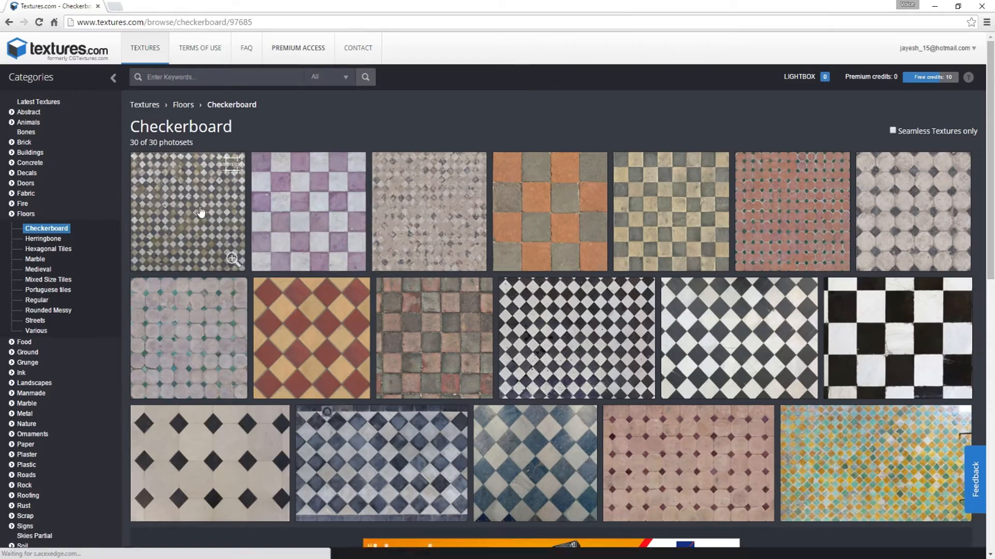
{"action": "left_click", "coordinate": [201, 212]}
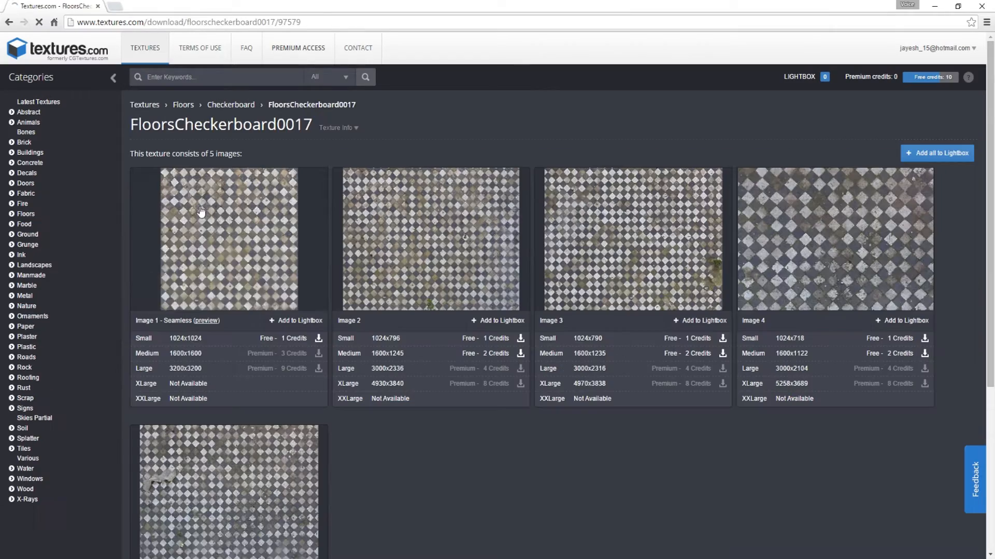
Step: Examine the seamless tiling preview of FloorsCheckerboard0017 and review its available download sizes
{"action": "left_click", "coordinate": [206, 322]}
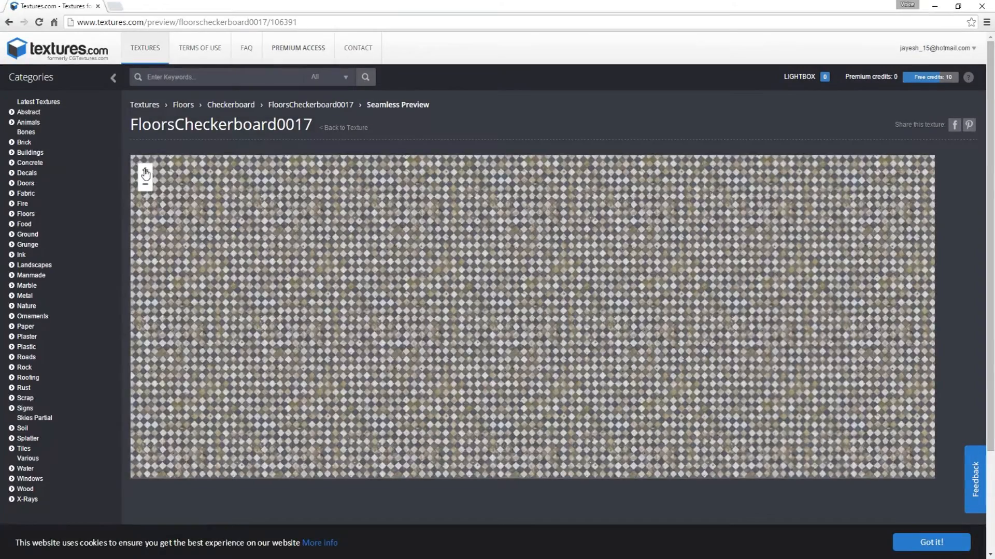
{"action": "left_click", "coordinate": [145, 172]}
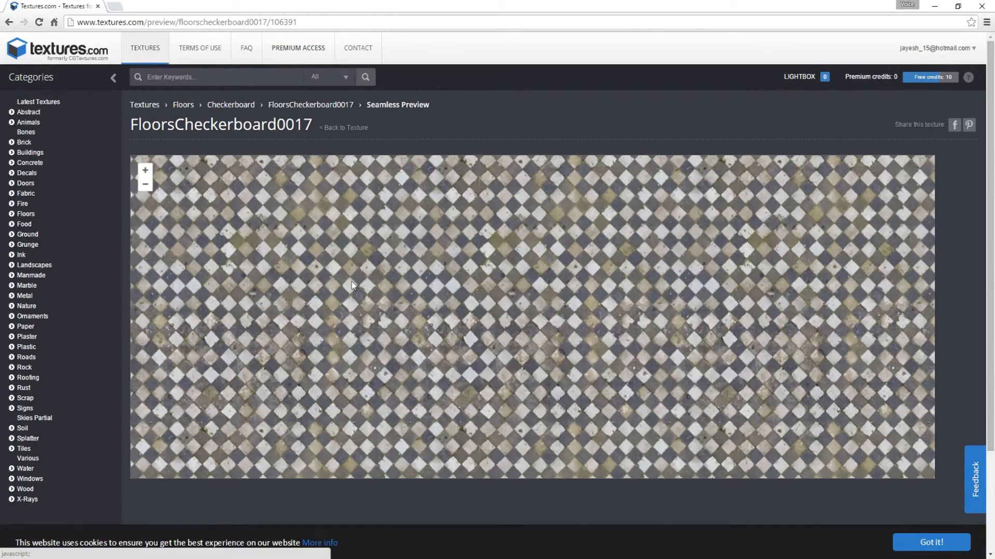
{"action": "left_click_drag", "start_coordinate": [345, 278], "coordinate": [428, 348]}
{"action": "left_click", "coordinate": [8, 22]}
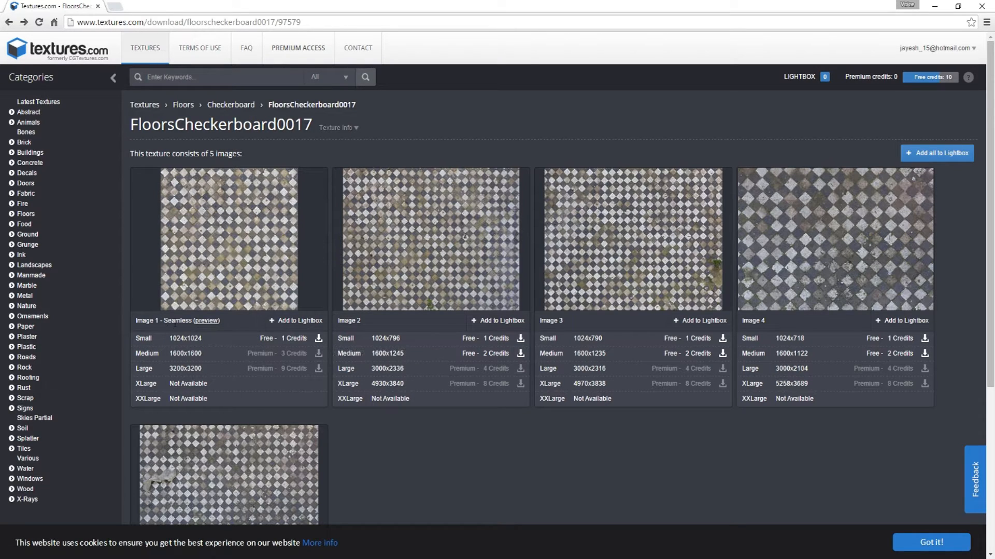
{"action": "scroll", "coordinate": [210, 340], "scroll_direction": "down", "scroll_amount": 1}
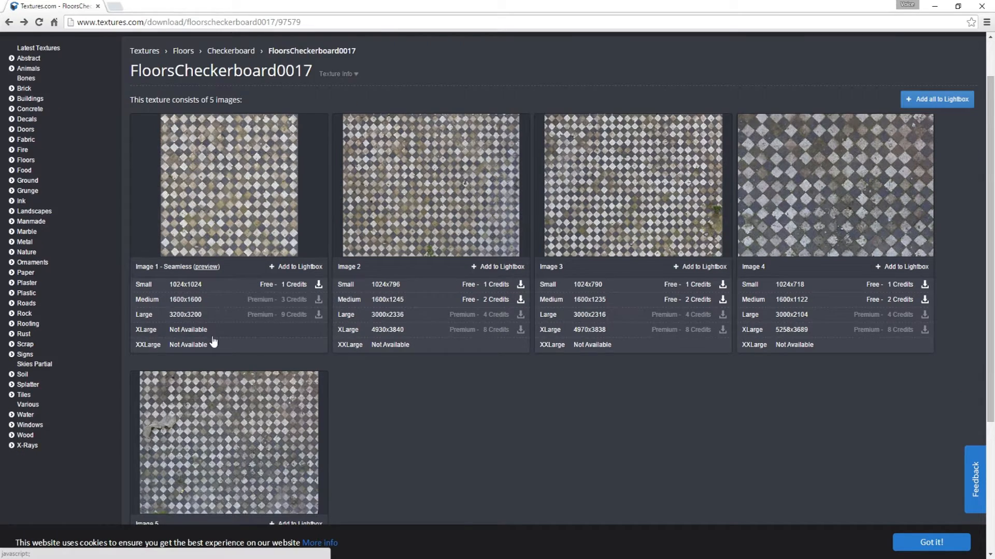
{"action": "scroll", "coordinate": [214, 343], "scroll_direction": "up", "scroll_amount": 1}
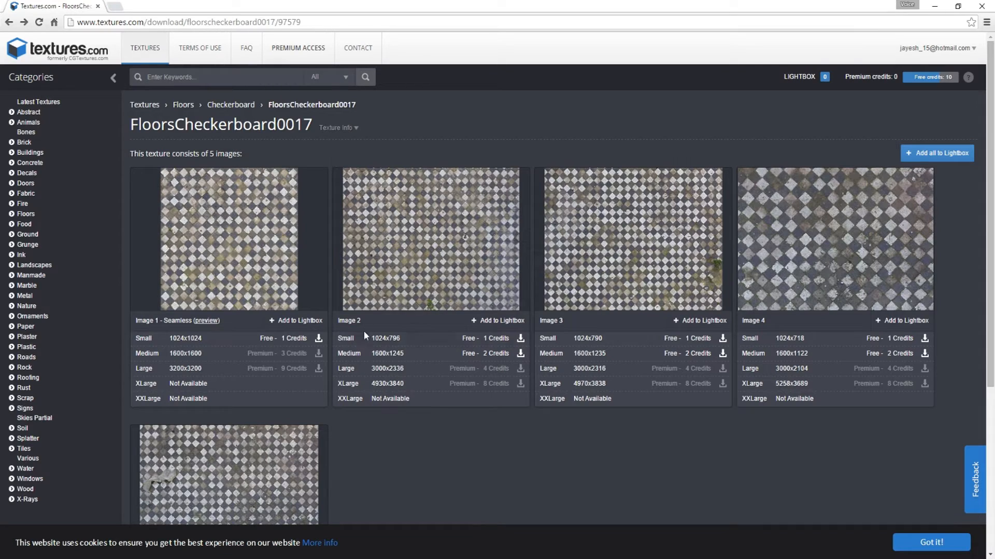
Step: Return to the textures.com home page and browse the dark leaking textures in the Decals category
{"action": "left_click", "coordinate": [8, 22]}
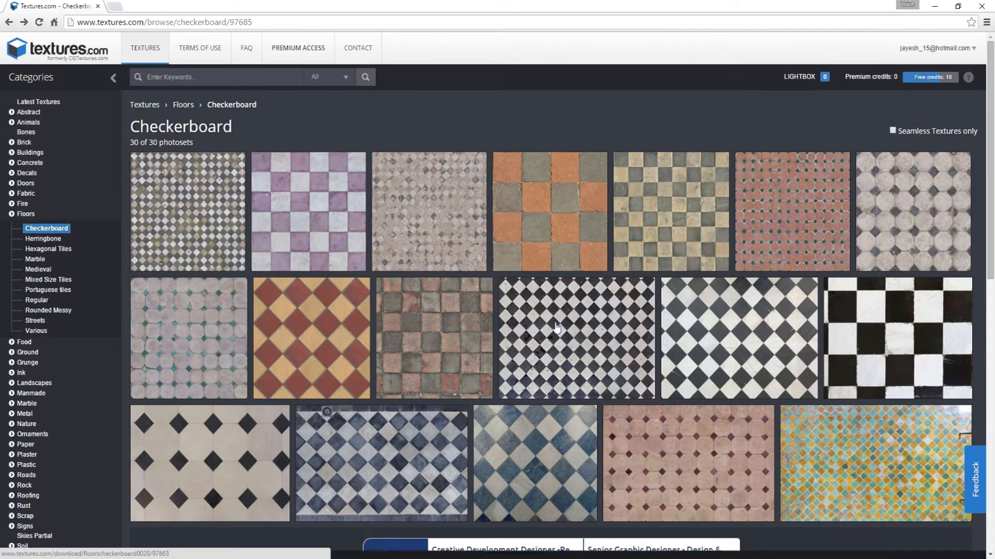
{"action": "left_click", "coordinate": [9, 22]}
{"action": "left_click", "coordinate": [49, 56]}
{"action": "scroll", "coordinate": [689, 303], "scroll_direction": "down", "scroll_amount": 2}
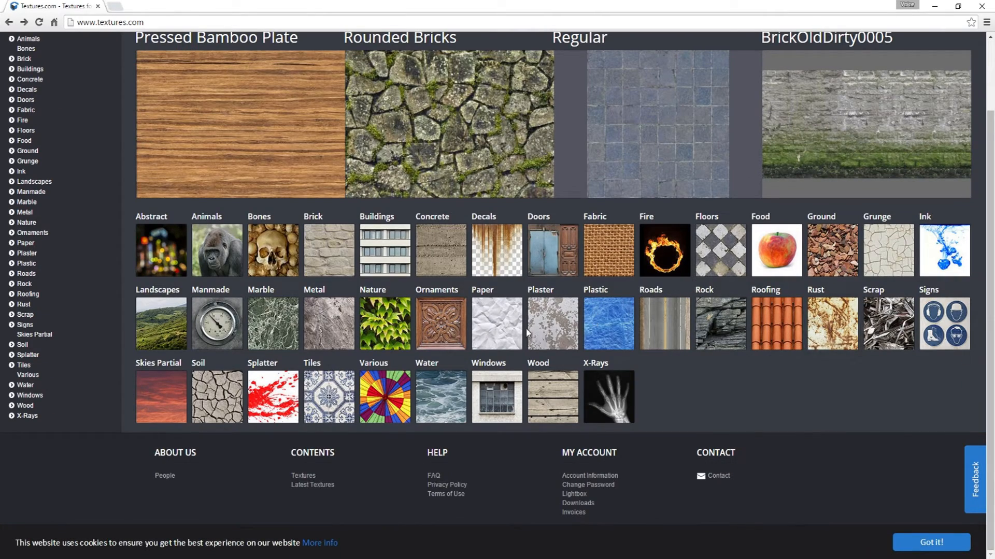
{"action": "left_click", "coordinate": [496, 251]}
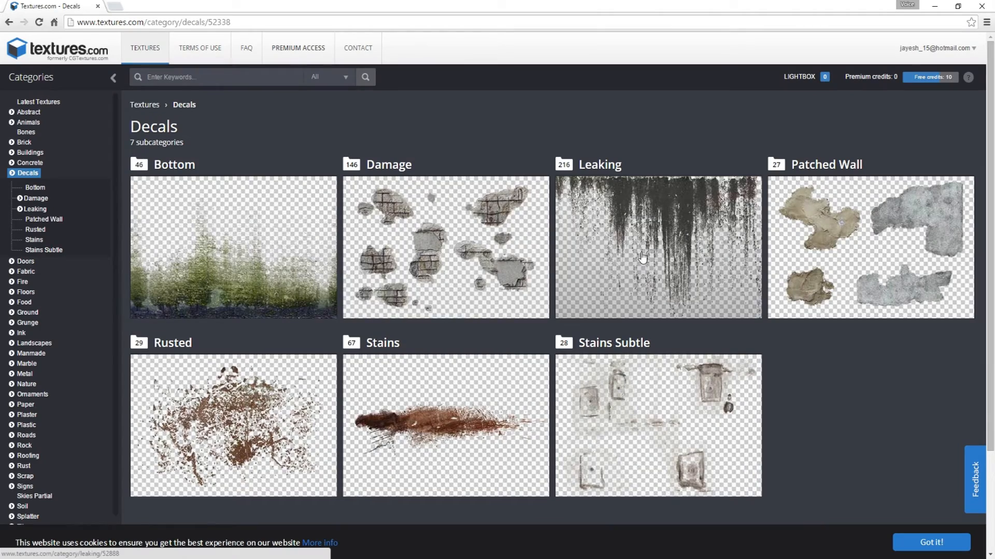
{"action": "left_click", "coordinate": [662, 228]}
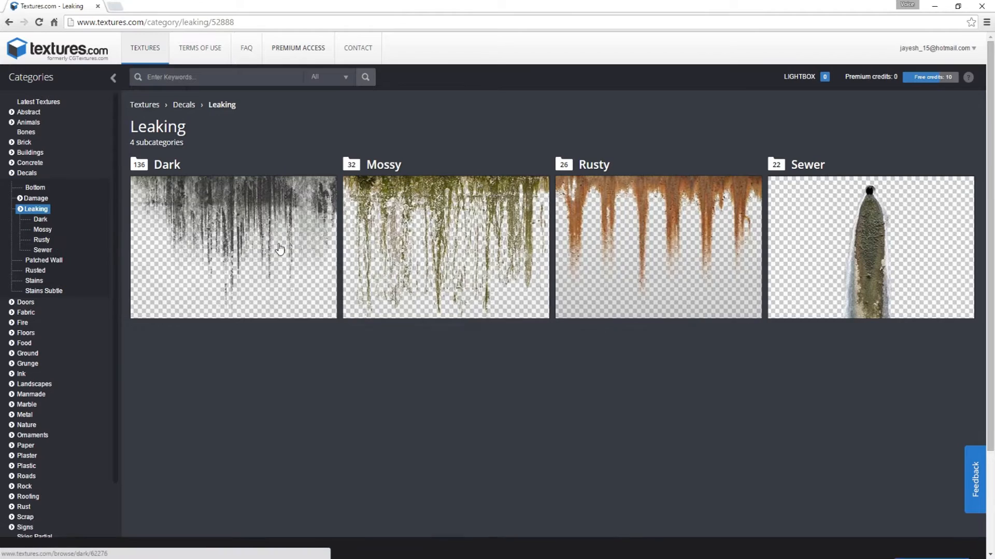
{"action": "left_click", "coordinate": [237, 222]}
{"action": "scroll", "coordinate": [740, 307], "scroll_direction": "down", "scroll_amount": 4}
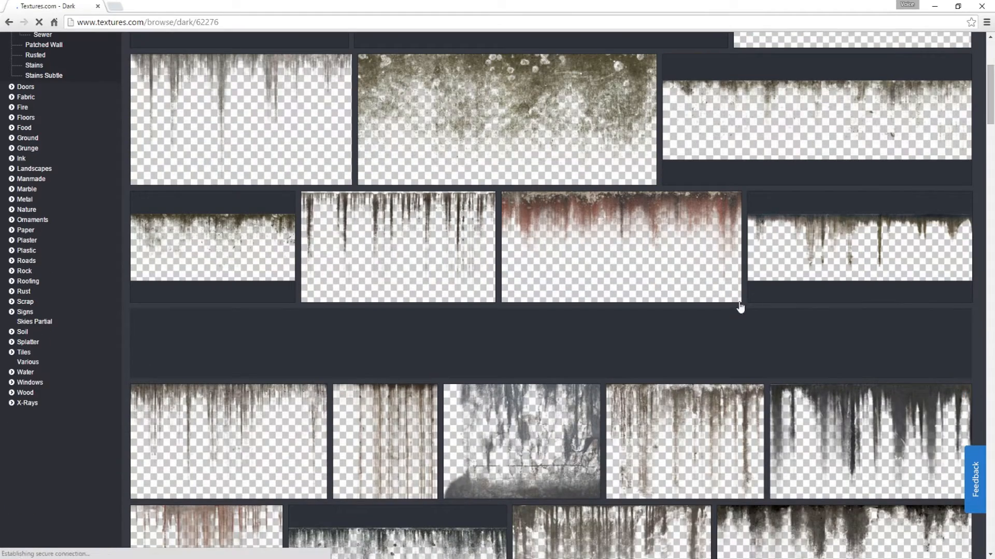
{"action": "scroll", "coordinate": [838, 252], "scroll_direction": "down", "scroll_amount": 8}
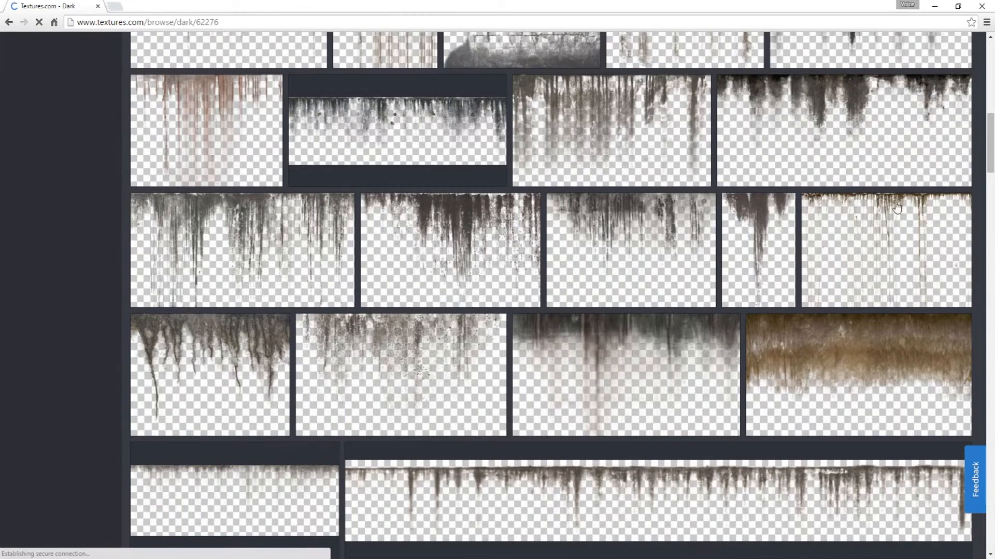
{"action": "left_click", "coordinate": [874, 285]}
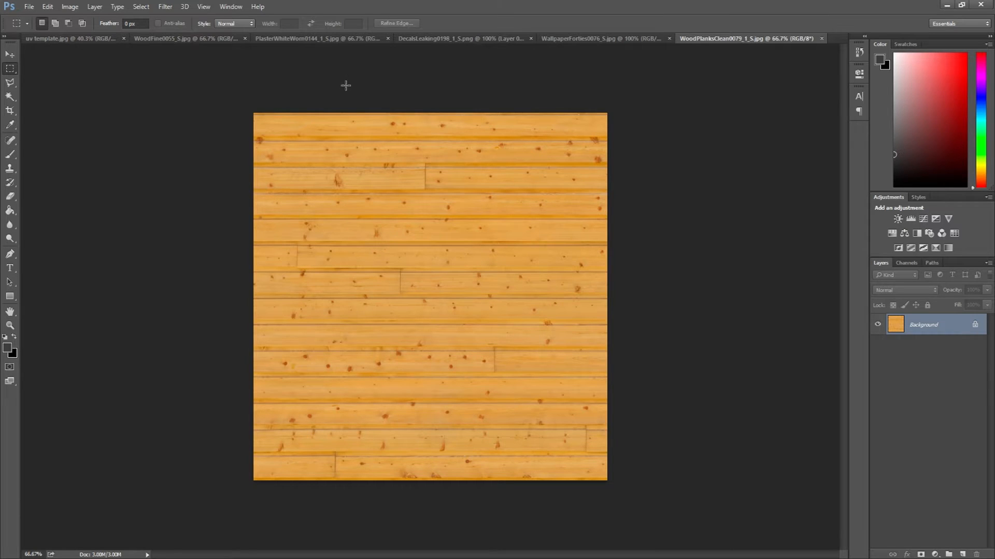
Step: Switch back to Photoshop, display uv template.jpg, and activate the Move tool
{"action": "left_click", "coordinate": [91, 39]}
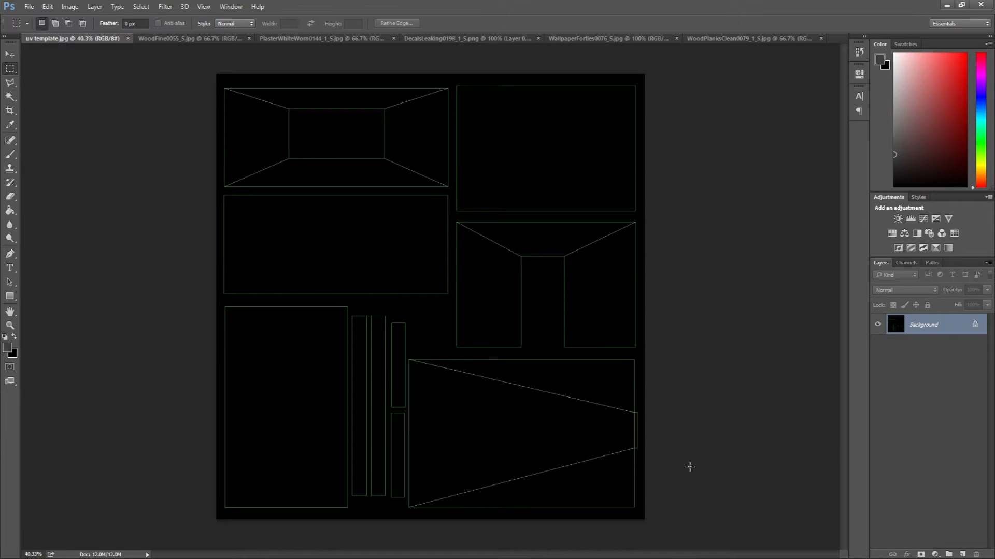
{"action": "left_click", "coordinate": [9, 55]}
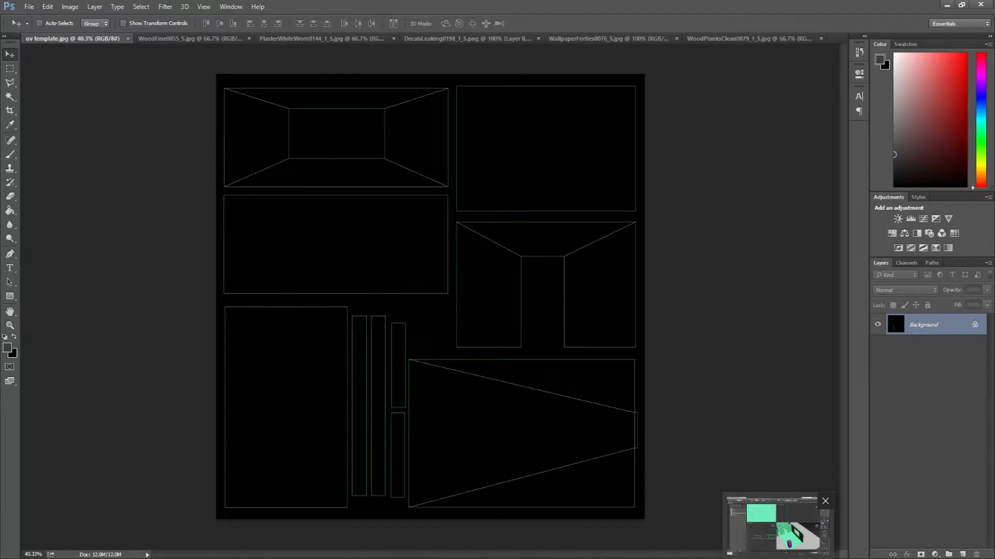
Step: Switch to 3ds Max, reopen receptionleft's UV editor, and select the floor polygon to identify its piece in the layout
{"action": "left_click", "coordinate": [777, 523]}
{"action": "left_click", "coordinate": [938, 338]}
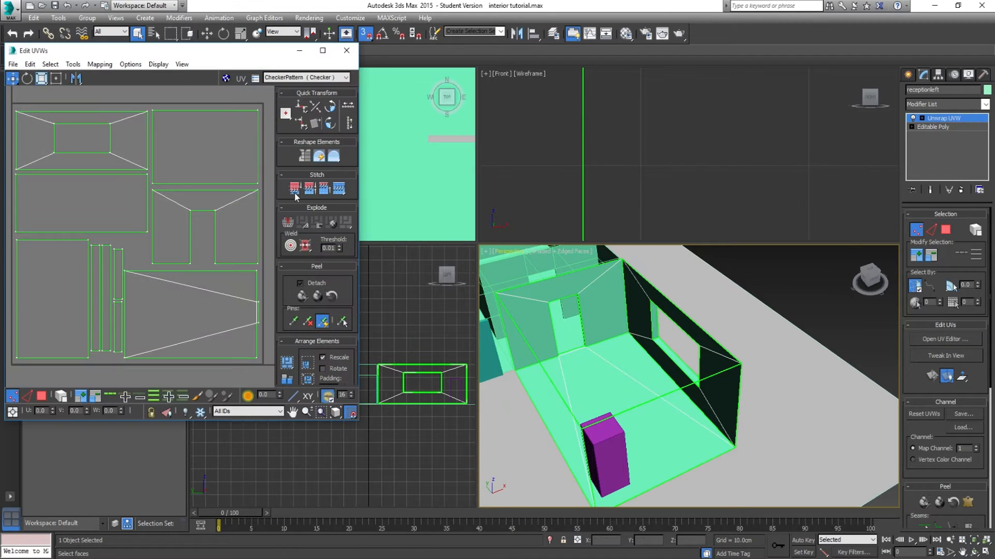
{"action": "left_click", "coordinate": [945, 229]}
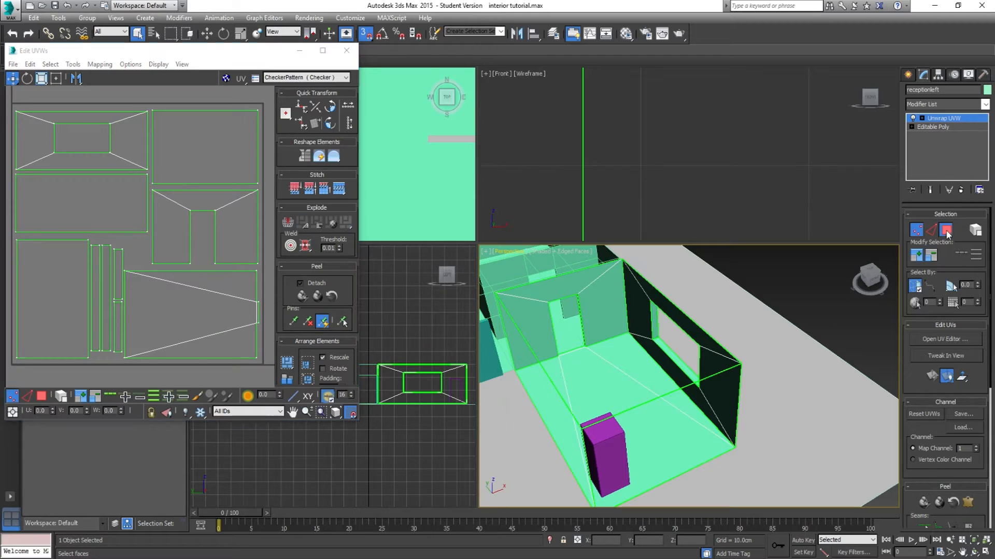
{"action": "left_click", "coordinate": [597, 367]}
{"action": "left_click_drag", "start_coordinate": [577, 368], "coordinate": [632, 358]}
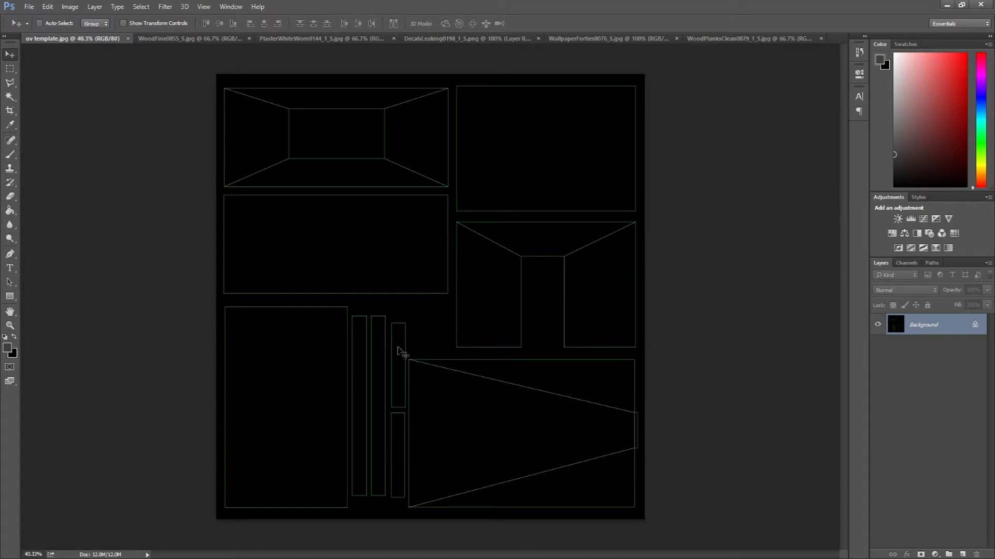
Step: Switch to Photoshop and look through the WoodFine, PlasterWhiteWorn, DecalsLeaking and WallpaperForties textures
{"action": "left_click", "coordinate": [178, 39]}
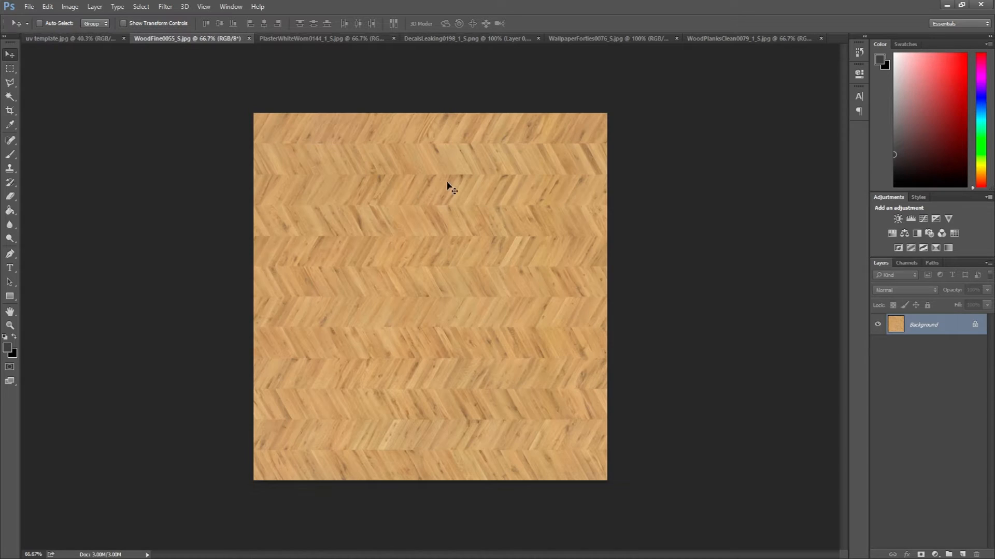
{"action": "left_click", "coordinate": [331, 40]}
{"action": "left_click", "coordinate": [466, 39]}
{"action": "left_click", "coordinate": [647, 39]}
Step: Reorder WoodPlanksClean0079_1_S.jpg to sit directly after WoodFine0055_S.jpg and inspect its planks up close
{"action": "left_click_drag", "start_coordinate": [746, 39], "coordinate": [285, 42]}
{"action": "scroll", "coordinate": [360, 234], "scroll_direction": "up", "scroll_amount": 4}
{"action": "scroll", "coordinate": [360, 235], "scroll_direction": "down", "scroll_amount": 3}
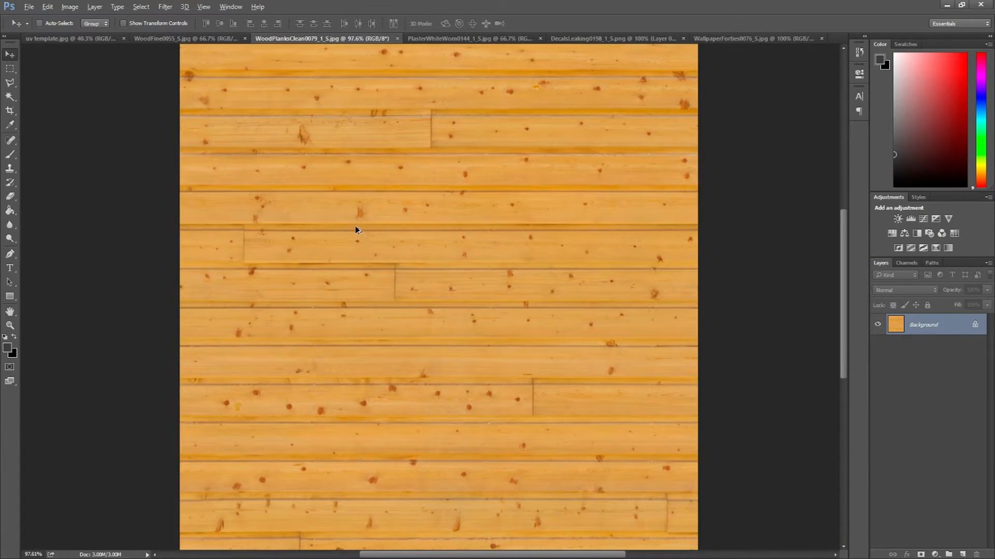
{"action": "scroll", "coordinate": [332, 228], "scroll_direction": "up", "scroll_amount": 3}
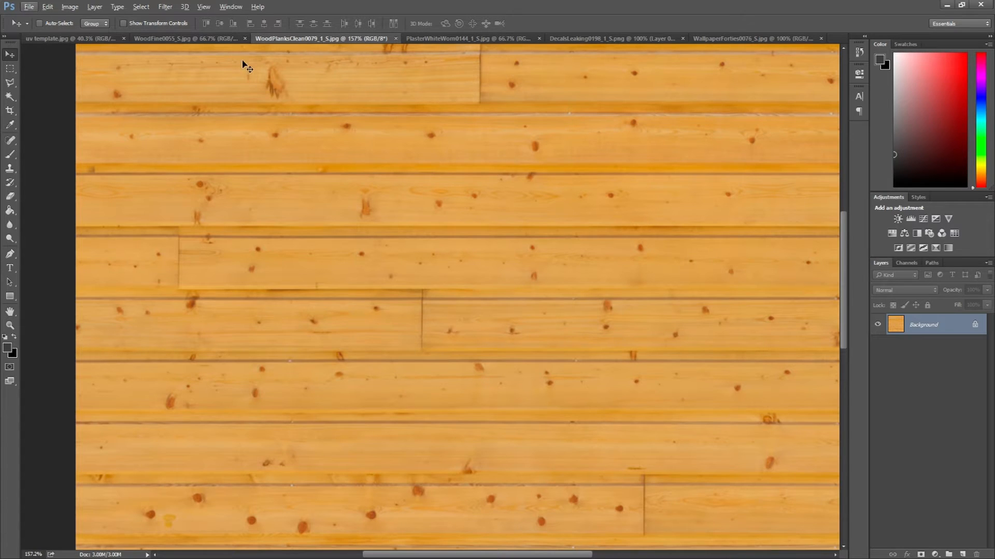
Step: Copy the whole WoodFine0055_S.jpg image into uv template.jpg, placing it over the floor piece
{"action": "left_click", "coordinate": [197, 39]}
{"action": "scroll", "coordinate": [356, 240], "scroll_direction": "up", "scroll_amount": 5}
{"action": "scroll", "coordinate": [360, 238], "scroll_direction": "down", "scroll_amount": 8}
{"action": "scroll", "coordinate": [365, 232], "scroll_direction": "up", "scroll_amount": 2}
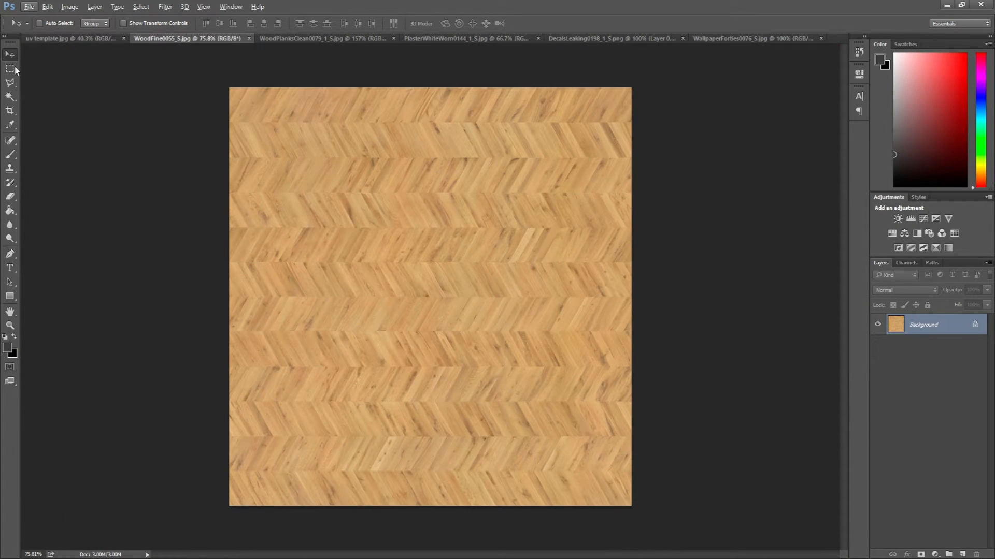
{"action": "key", "text": "ctrl+a"}
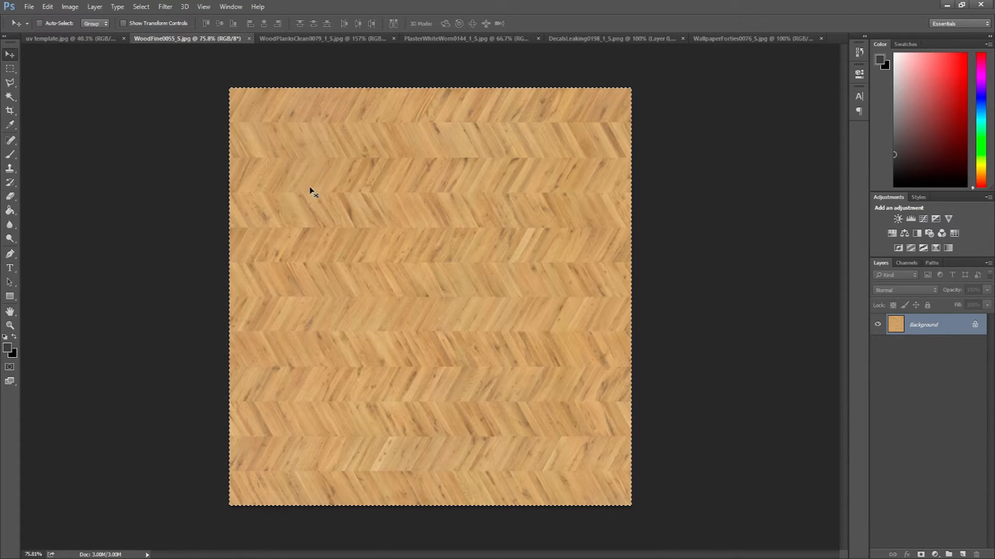
{"action": "left_click_drag", "start_coordinate": [147, 63], "coordinate": [508, 413]}
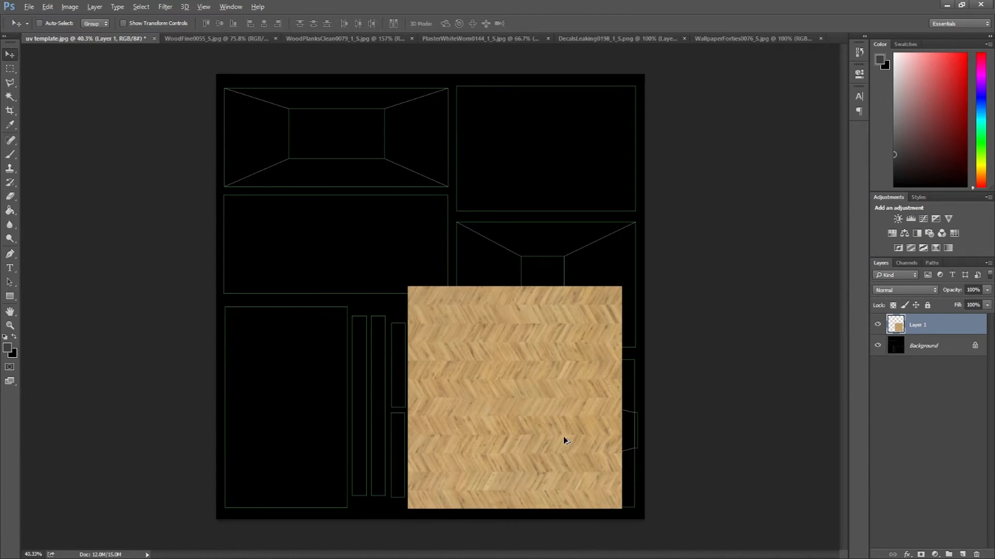
{"action": "scroll", "coordinate": [549, 414], "scroll_direction": "up", "scroll_amount": 1}
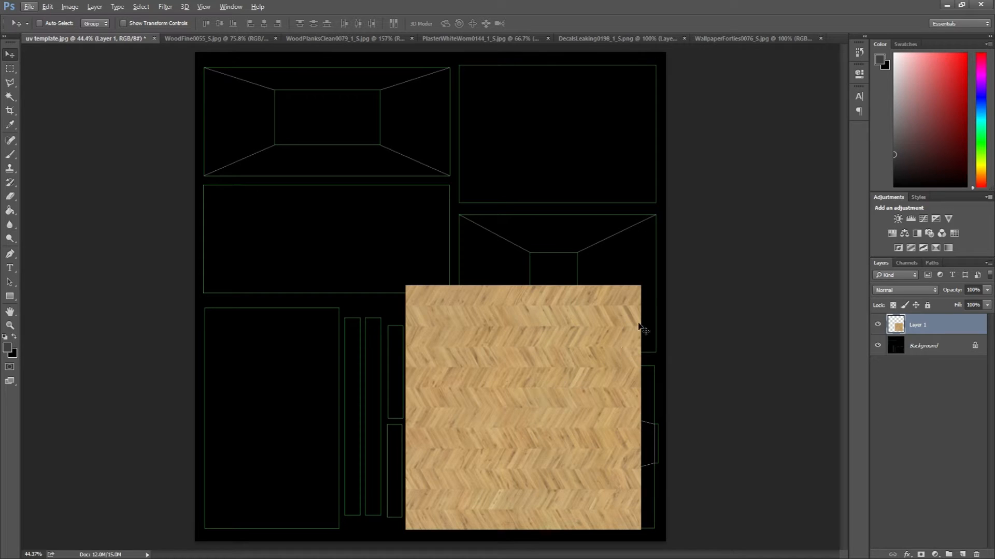
{"action": "key", "text": "ctrl+t"}
{"action": "left_click_drag", "start_coordinate": [641, 285], "coordinate": [589, 385]}
{"action": "scroll", "coordinate": [589, 385], "scroll_direction": "up", "scroll_amount": 12}
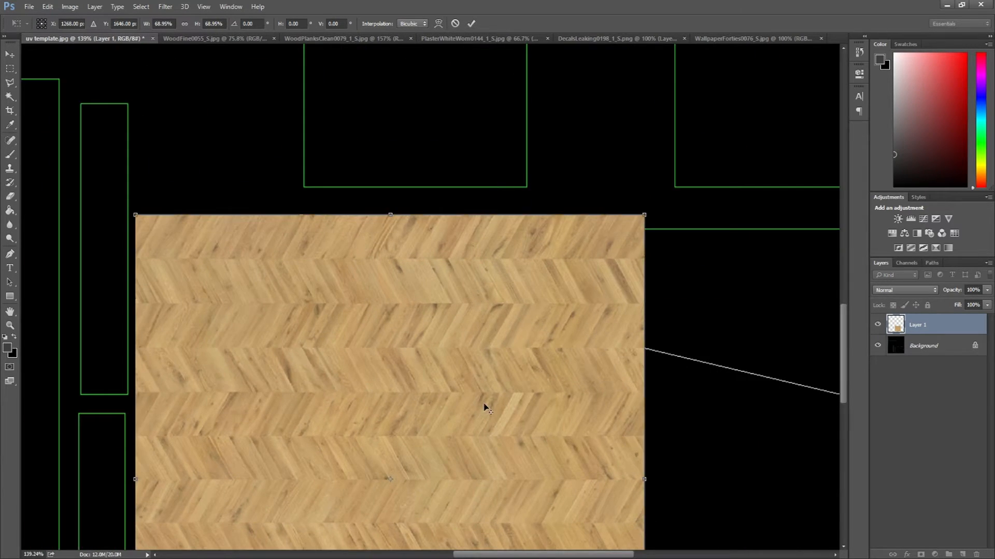
{"action": "scroll", "coordinate": [522, 382], "scroll_direction": "down", "scroll_amount": 8}
{"action": "scroll", "coordinate": [499, 384], "scroll_direction": "up", "scroll_amount": 12}
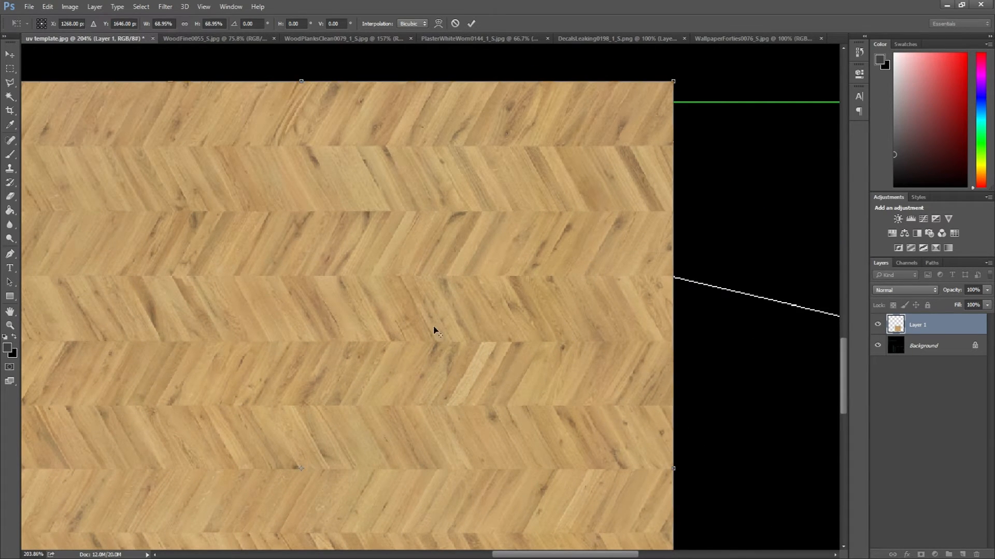
{"action": "scroll", "coordinate": [497, 378], "scroll_direction": "down", "scroll_amount": 6}
{"action": "scroll", "coordinate": [499, 377], "scroll_direction": "up", "scroll_amount": 2}
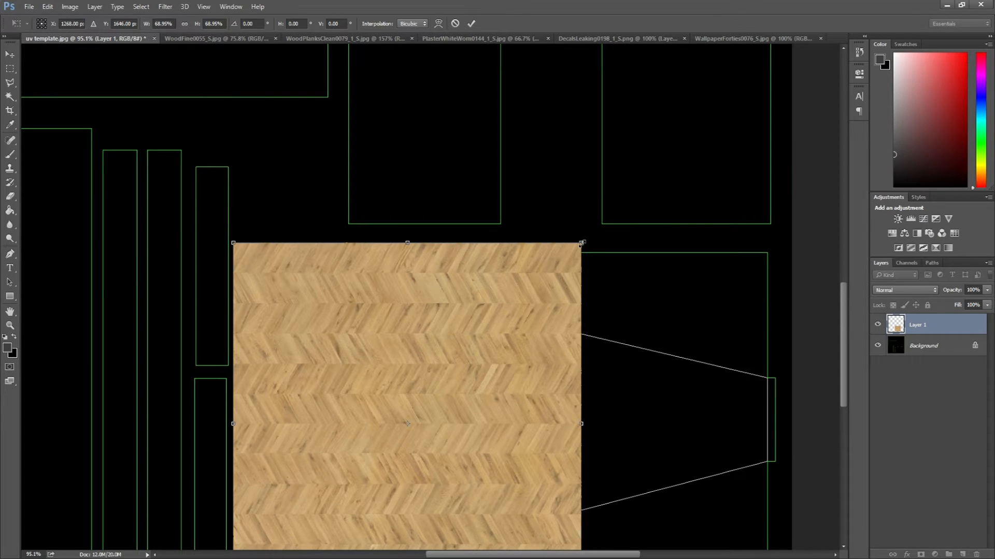
{"action": "left_click_drag", "start_coordinate": [581, 243], "coordinate": [574, 250]}
{"action": "scroll", "coordinate": [533, 304], "scroll_direction": "down", "scroll_amount": 4}
{"action": "scroll", "coordinate": [499, 344], "scroll_direction": "up", "scroll_amount": 3}
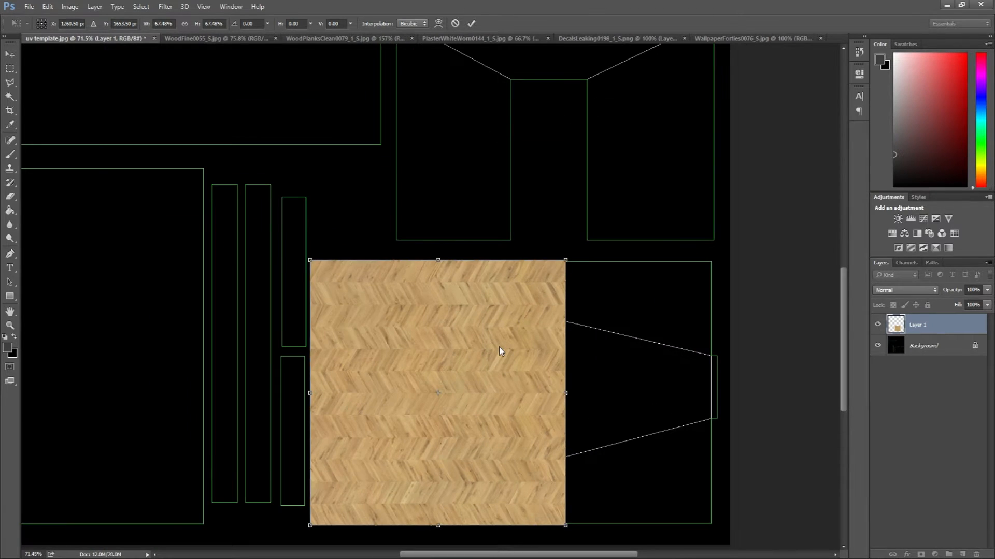
{"action": "key", "text": "Escape"}
{"action": "scroll", "coordinate": [458, 350], "scroll_direction": "down", "scroll_amount": 3}
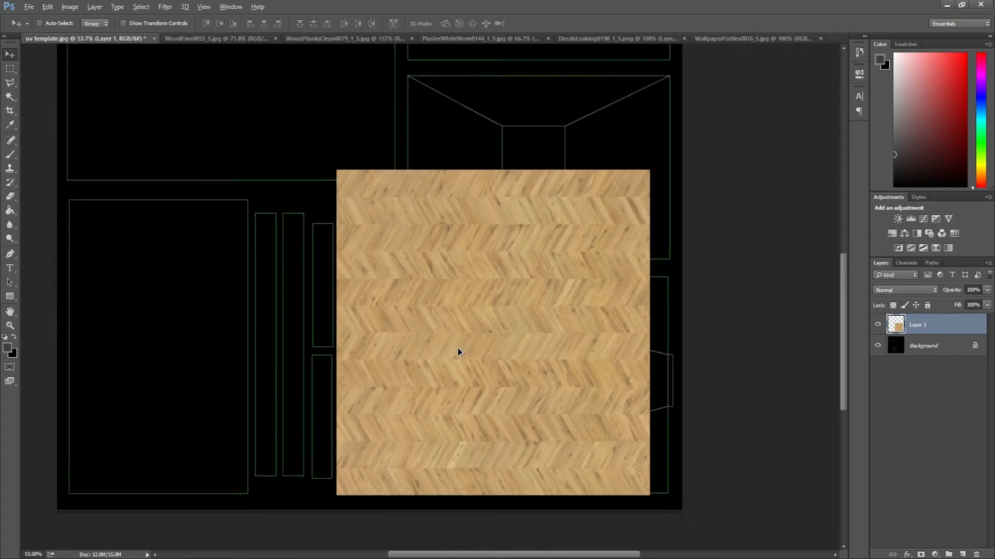
Step: Nudge the herringbone wood layer into place over the floor piece on the UV template
{"action": "scroll", "coordinate": [456, 348], "scroll_direction": "up", "scroll_amount": 2}
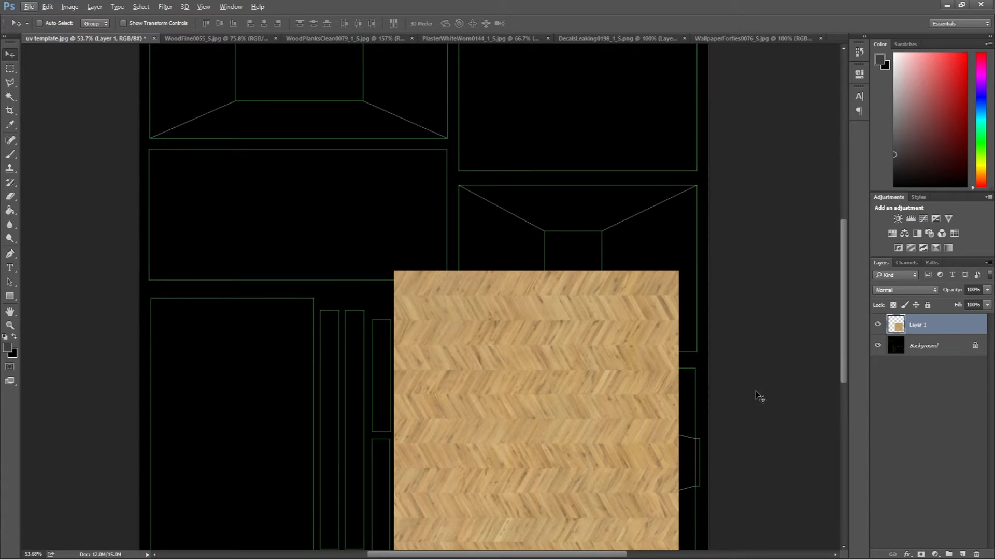
{"action": "scroll", "coordinate": [568, 344], "scroll_direction": "down", "scroll_amount": 2}
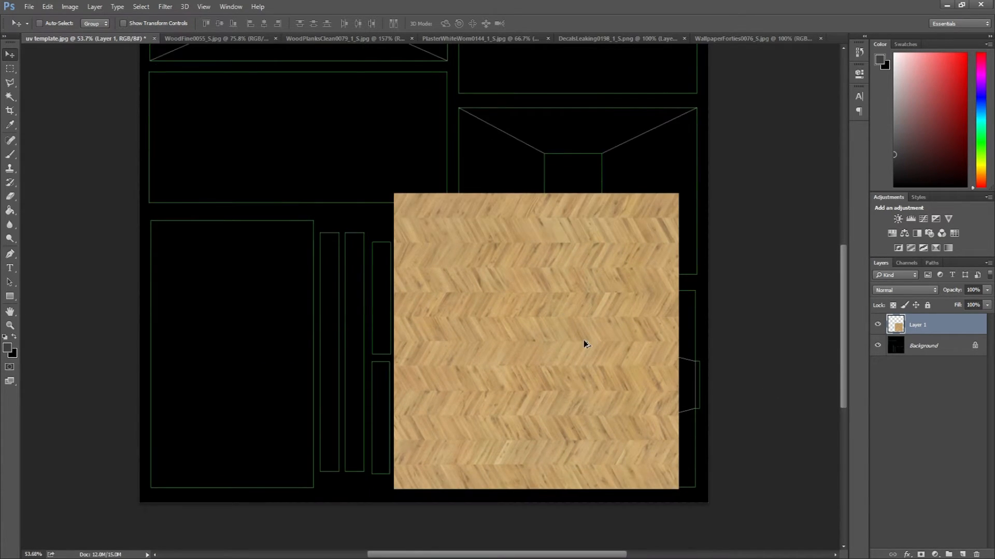
{"action": "scroll", "coordinate": [584, 344], "scroll_direction": "down", "scroll_amount": 2}
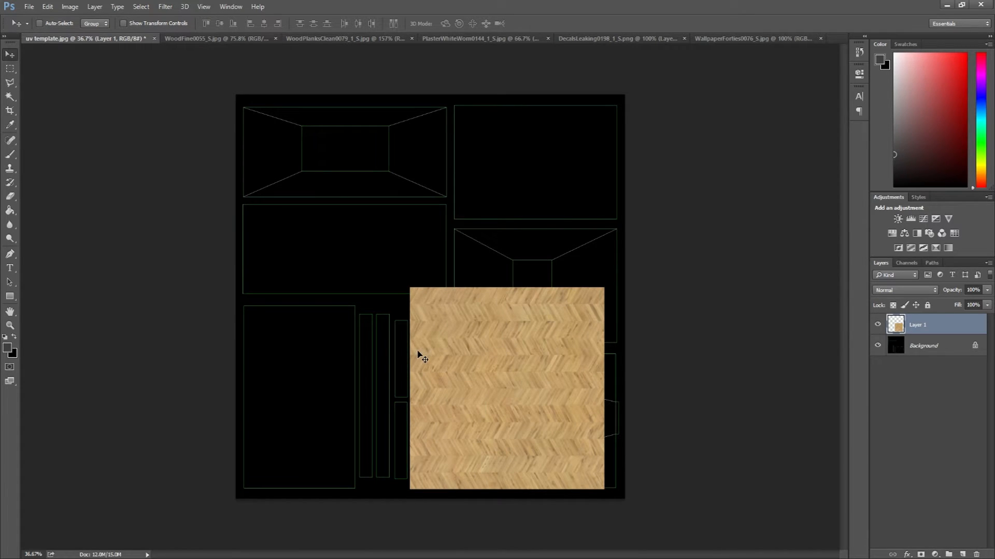
{"action": "mouse_move", "coordinate": [485, 392]}
{"action": "left_mouse_down"}
{"action": "mouse_move", "coordinate": [489, 357]}
{"action": "mouse_move", "coordinate": [485, 390]}
{"action": "left_mouse_up"}
{"action": "scroll", "coordinate": [453, 455], "scroll_direction": "up", "scroll_amount": 5}
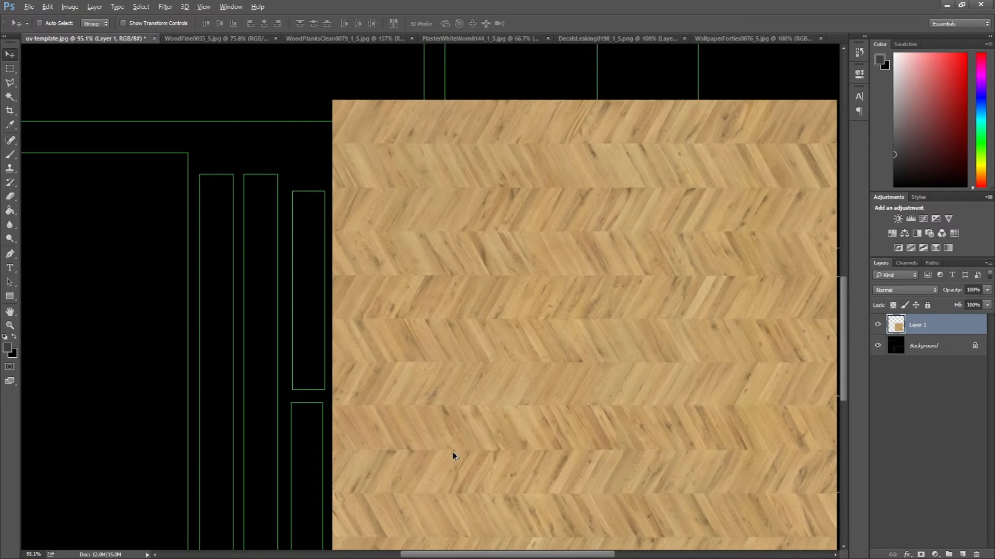
{"action": "left_click_drag", "start_coordinate": [471, 390], "coordinate": [467, 392]}
{"action": "scroll", "coordinate": [394, 371], "scroll_direction": "down", "scroll_amount": 5}
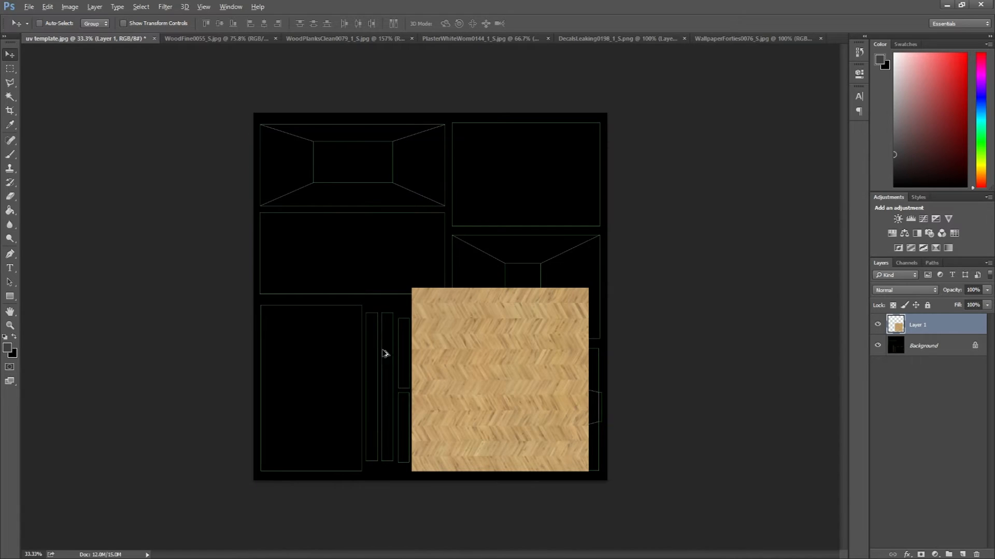
Step: Place a duplicate of the Background layer above the wood layer and set its blend mode to Linear Dodge (Add)
{"action": "left_click", "coordinate": [922, 346]}
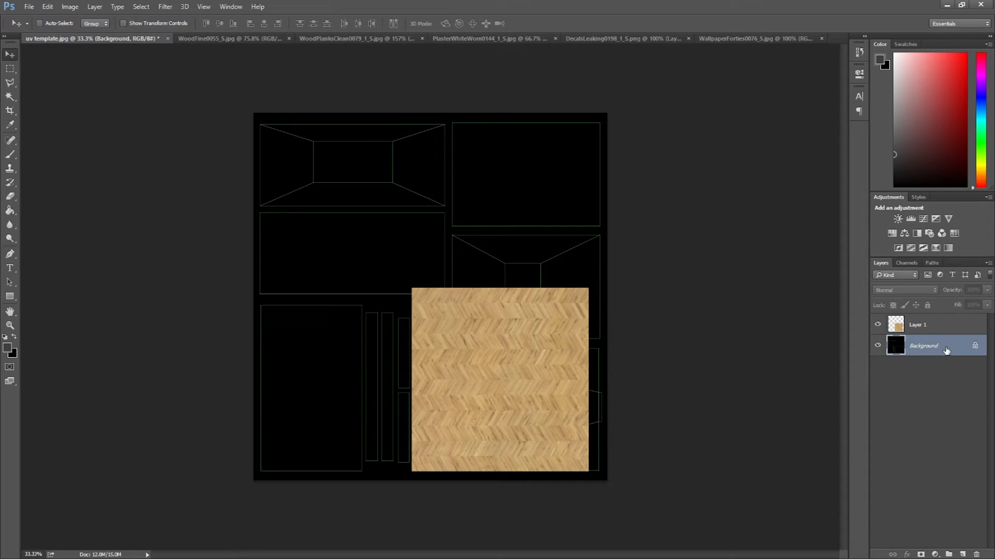
{"action": "right_click", "coordinate": [949, 348]}
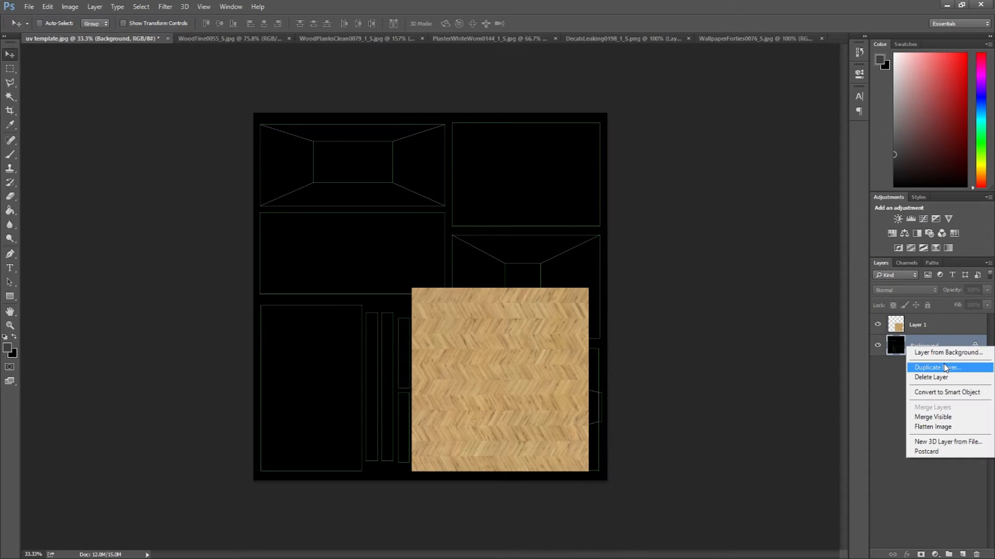
{"action": "left_click", "coordinate": [933, 349]}
{"action": "left_click_drag", "start_coordinate": [932, 350], "coordinate": [963, 553]}
{"action": "left_click_drag", "start_coordinate": [903, 350], "coordinate": [906, 325]}
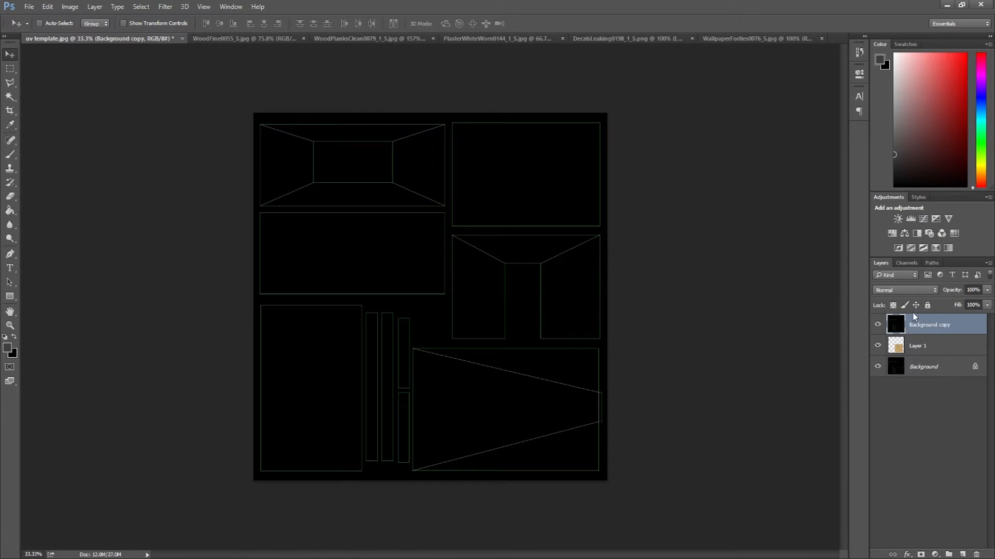
{"action": "left_click", "coordinate": [908, 289]}
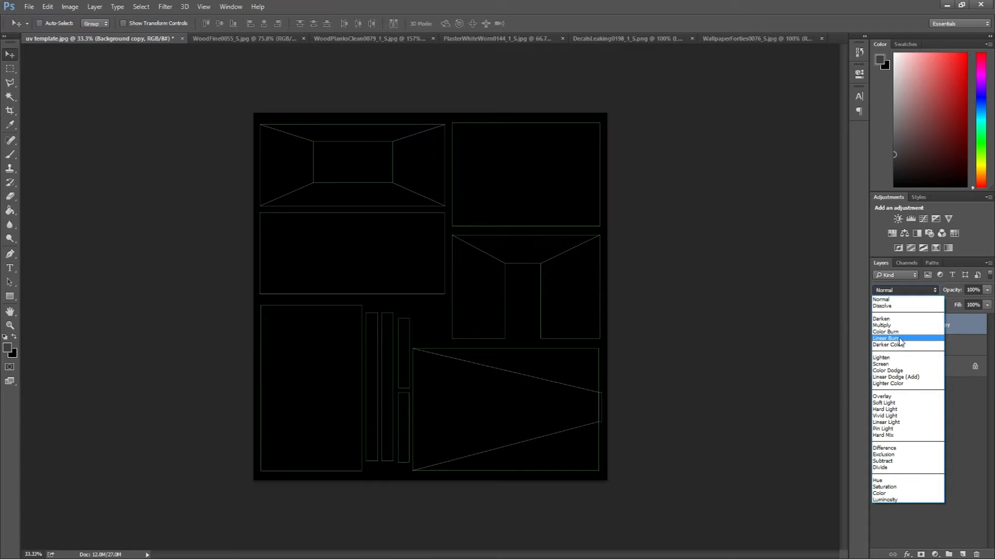
{"action": "left_click", "coordinate": [898, 377]}
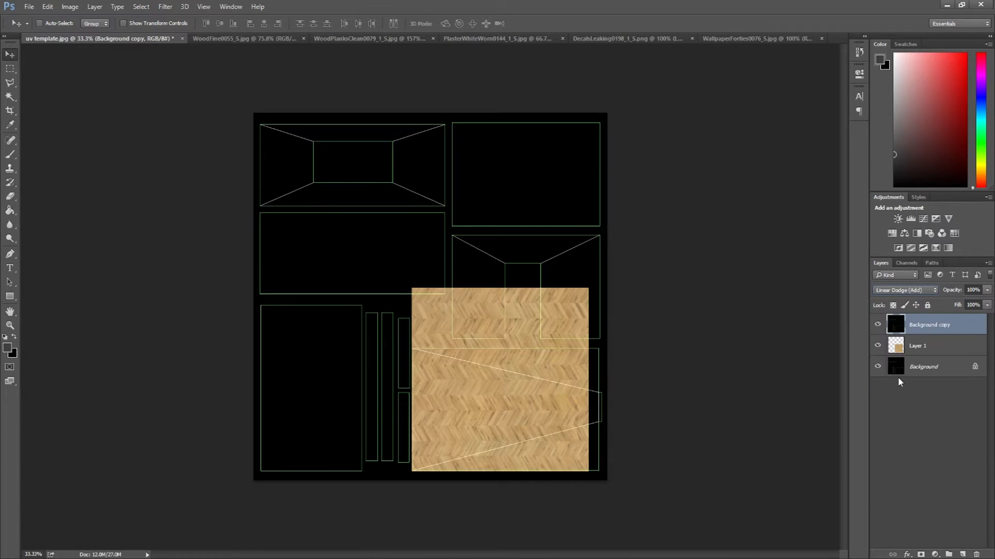
Step: Move Layer 1 so the wood's lower-left corner lines up with the lower-left corner of the floor outline
{"action": "left_click", "coordinate": [895, 345]}
{"action": "left_click_drag", "start_coordinate": [533, 352], "coordinate": [523, 412]}
{"action": "scroll", "coordinate": [523, 324], "scroll_direction": "up", "scroll_amount": 5}
{"action": "scroll", "coordinate": [521, 354], "scroll_direction": "down", "scroll_amount": 3}
{"action": "scroll", "coordinate": [484, 436], "scroll_direction": "up", "scroll_amount": 10}
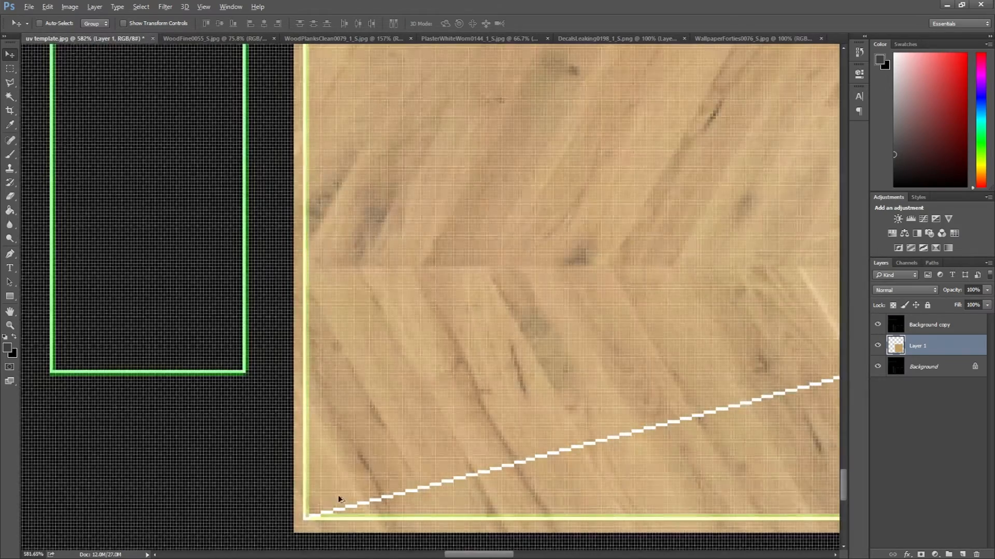
{"action": "mouse_move", "coordinate": [338, 495]}
{"action": "left_mouse_down"}
{"action": "mouse_move", "coordinate": [343, 483]}
{"action": "mouse_move", "coordinate": [349, 490]}
{"action": "left_mouse_up"}
{"action": "scroll", "coordinate": [343, 484], "scroll_direction": "up", "scroll_amount": 5}
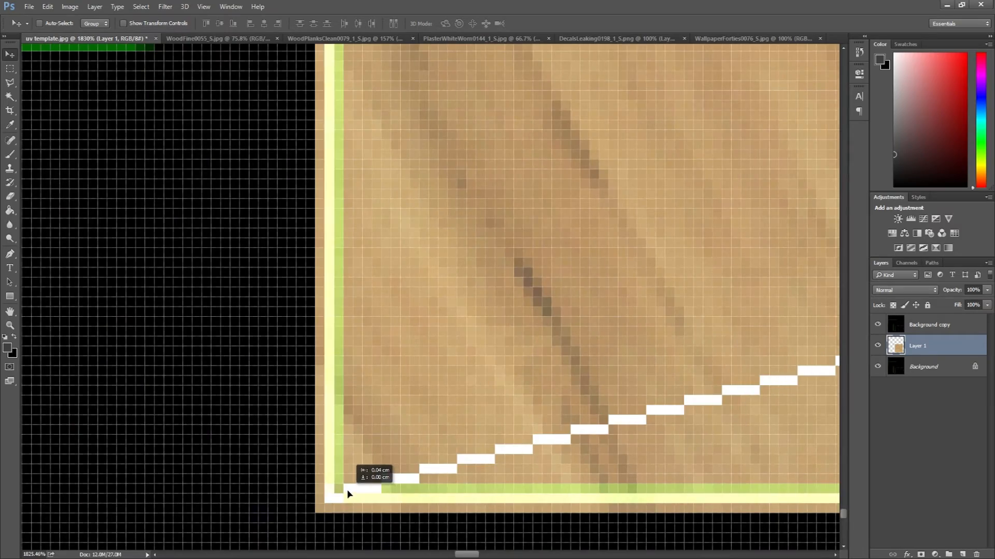
{"action": "scroll", "coordinate": [290, 469], "scroll_direction": "down", "scroll_amount": 3}
{"action": "scroll", "coordinate": [290, 469], "scroll_direction": "down", "scroll_amount": 5}
{"action": "scroll", "coordinate": [289, 482], "scroll_direction": "up", "scroll_amount": 6}
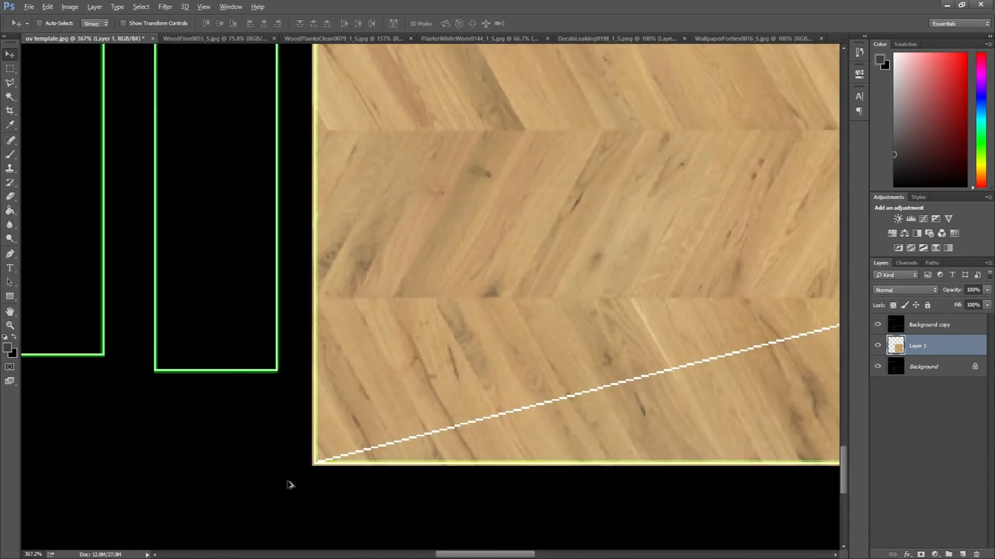
Step: Examine how the wood's edges and plank rows line up with the upper and right edges of the floor outline
{"action": "scroll", "coordinate": [292, 478], "scroll_direction": "down", "scroll_amount": 10}
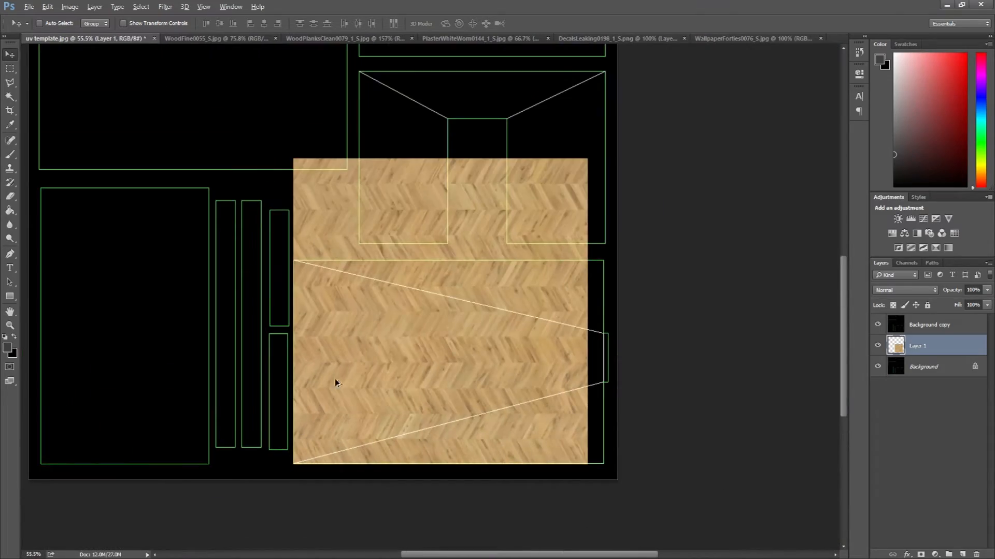
{"action": "scroll", "coordinate": [606, 269], "scroll_direction": "up", "scroll_amount": 8}
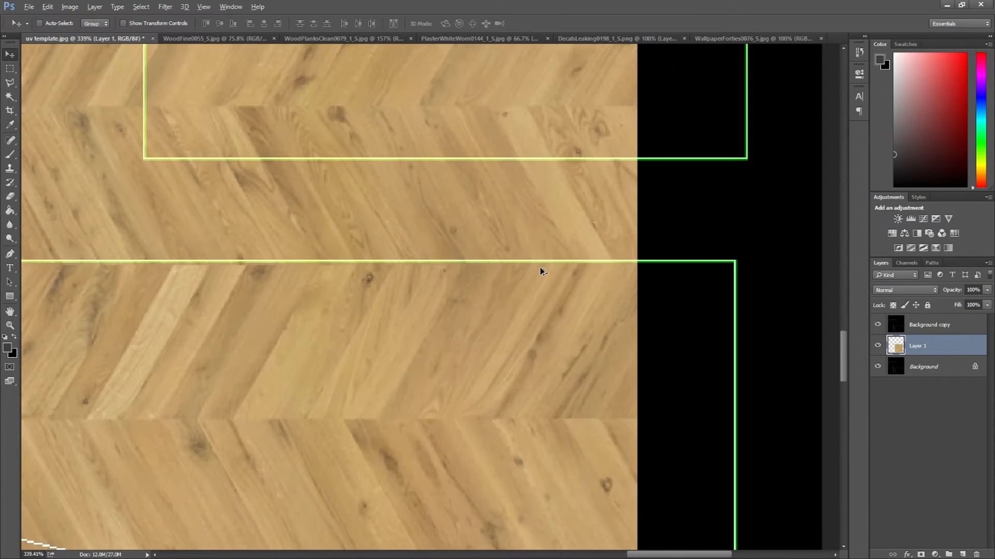
{"action": "scroll", "coordinate": [488, 311], "scroll_direction": "down", "scroll_amount": 8}
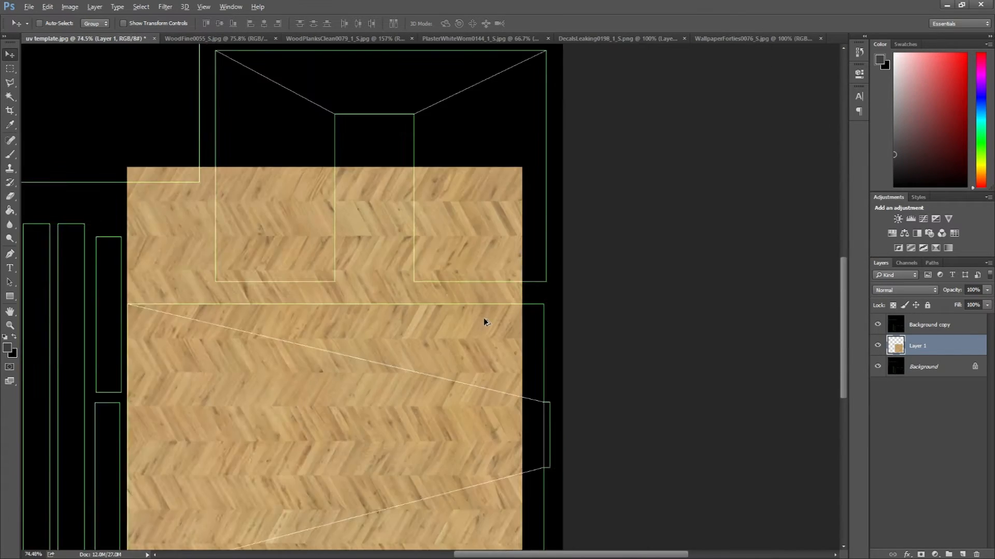
{"action": "scroll", "coordinate": [493, 456], "scroll_direction": "up", "scroll_amount": 3}
{"action": "scroll", "coordinate": [503, 410], "scroll_direction": "up", "scroll_amount": 5}
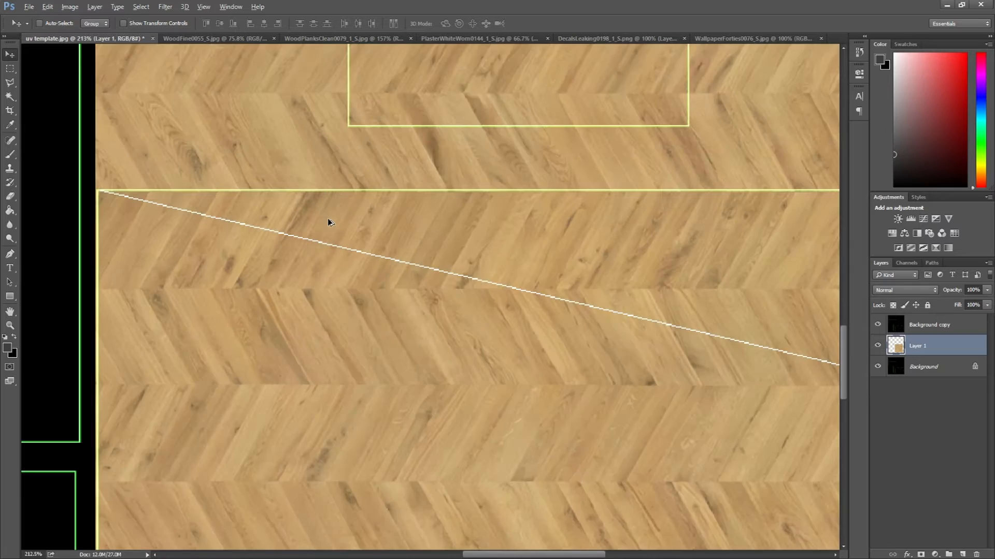
{"action": "key", "text": "alt"}
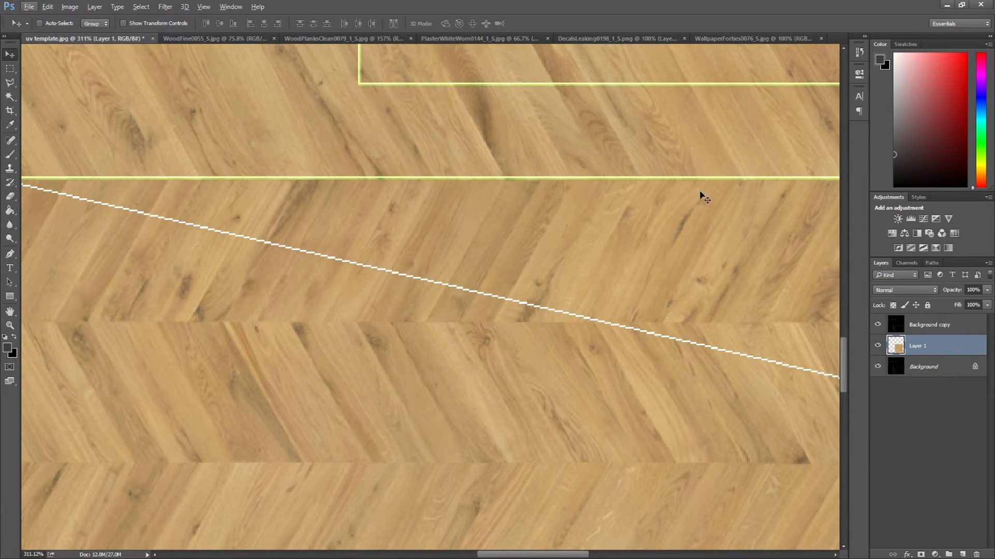
{"action": "scroll", "coordinate": [316, 179], "scroll_direction": "up", "scroll_amount": 3}
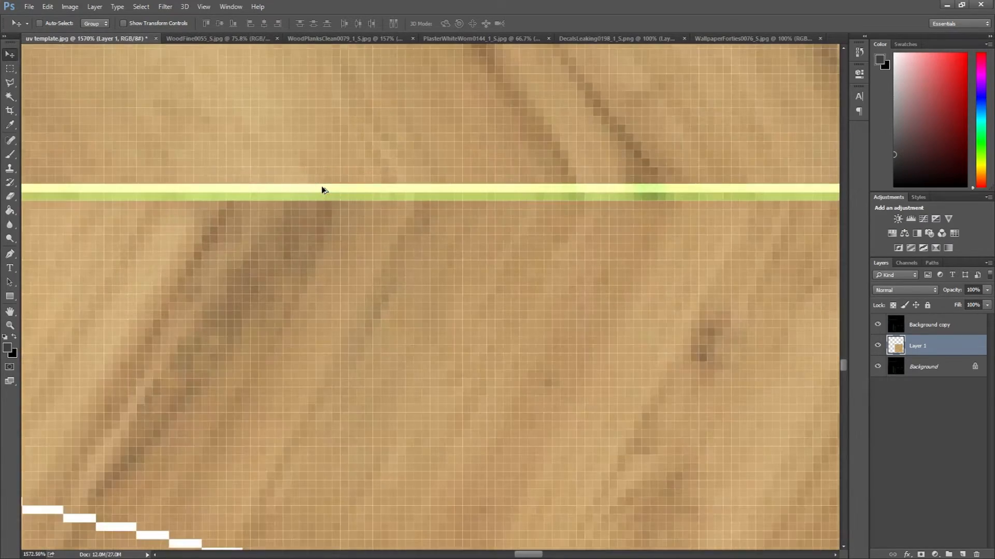
{"action": "scroll", "coordinate": [323, 189], "scroll_direction": "down", "scroll_amount": 4}
{"action": "scroll", "coordinate": [323, 189], "scroll_direction": "down", "scroll_amount": 6}
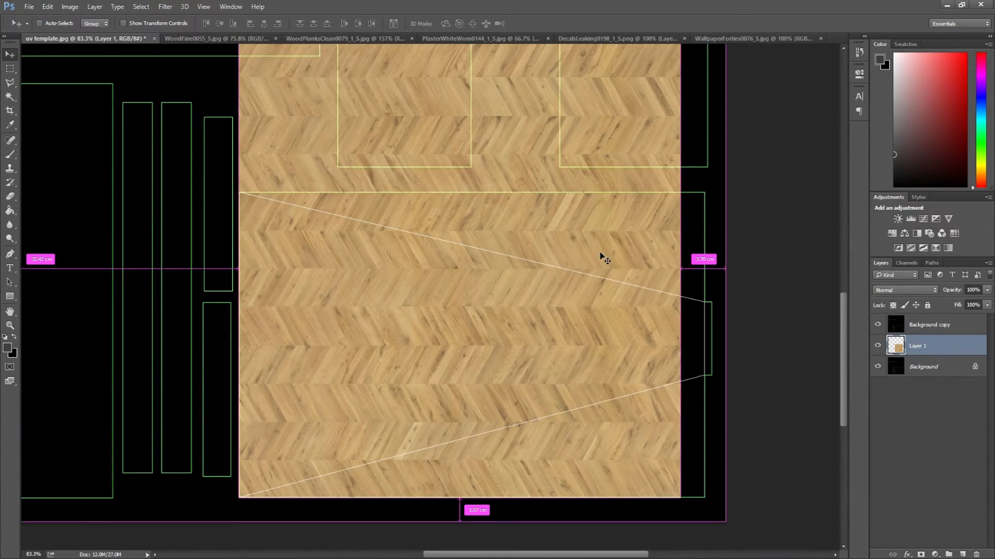
Step: Enlarge the wood layer slightly and proportionally from its lower-left corner, bringing a plank seam onto the floor outline's upper edge
{"action": "key", "text": "ctrl+t"}
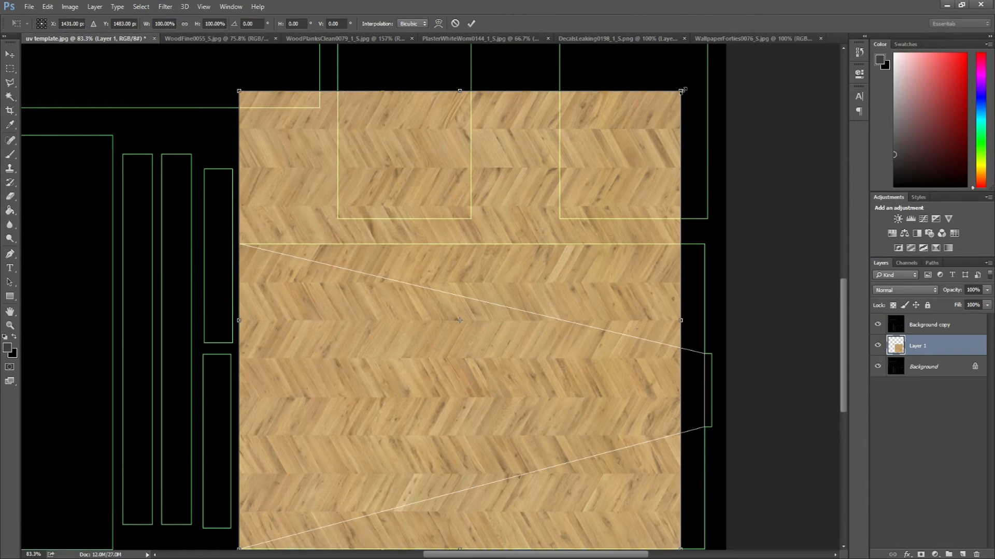
{"action": "left_click_drag", "start_coordinate": [684, 90], "coordinate": [685, 89]}
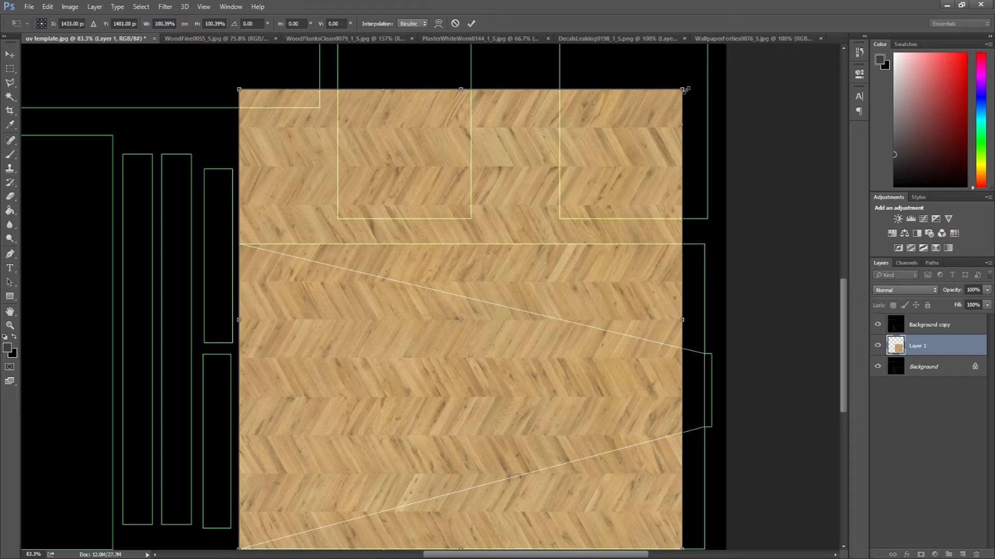
{"action": "left_click_drag", "start_coordinate": [682, 89], "coordinate": [707, 114]}
{"action": "key", "text": "Return"}
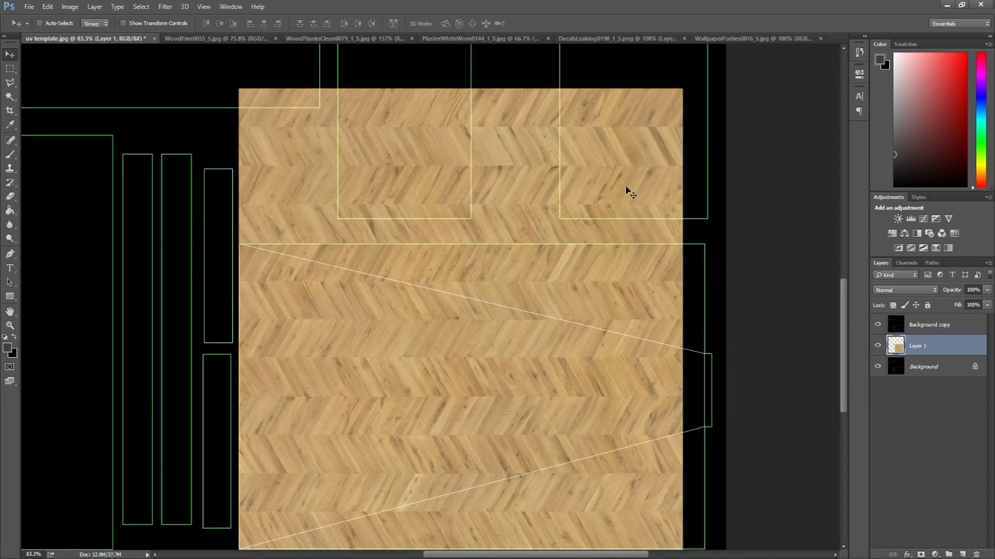
Step: Scale the wood layer up a touch more so the plank seam sits just above the floor outline's upper edge
{"action": "scroll", "coordinate": [658, 244], "scroll_direction": "up", "scroll_amount": 10}
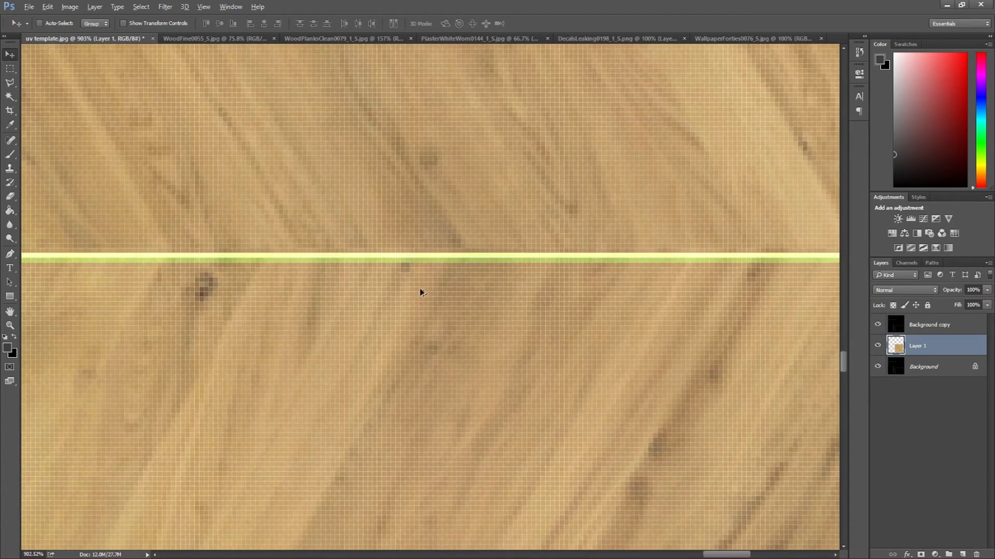
{"action": "scroll", "coordinate": [505, 248], "scroll_direction": "down", "scroll_amount": 7}
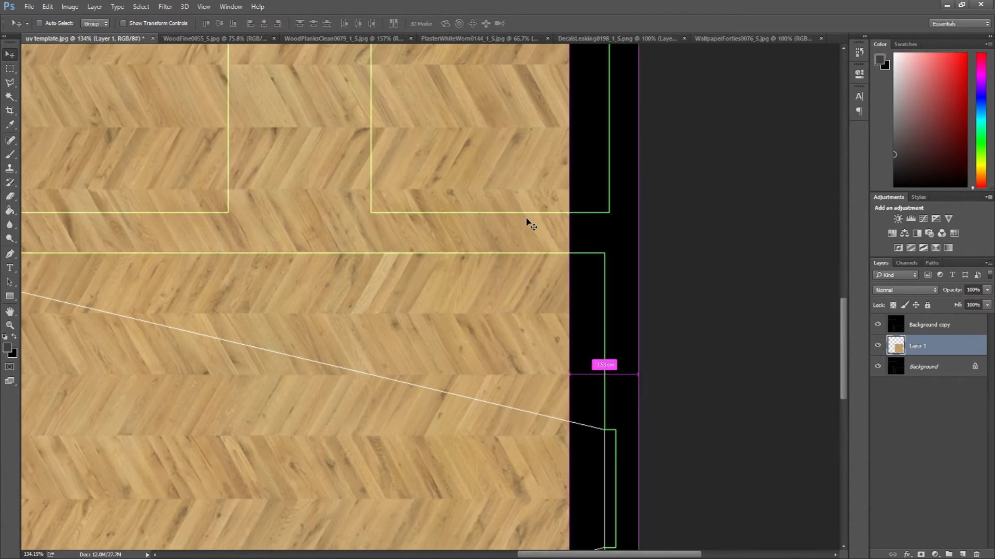
{"action": "key", "text": "ctrl+t"}
{"action": "scroll", "coordinate": [528, 219], "scroll_direction": "down", "scroll_amount": 3}
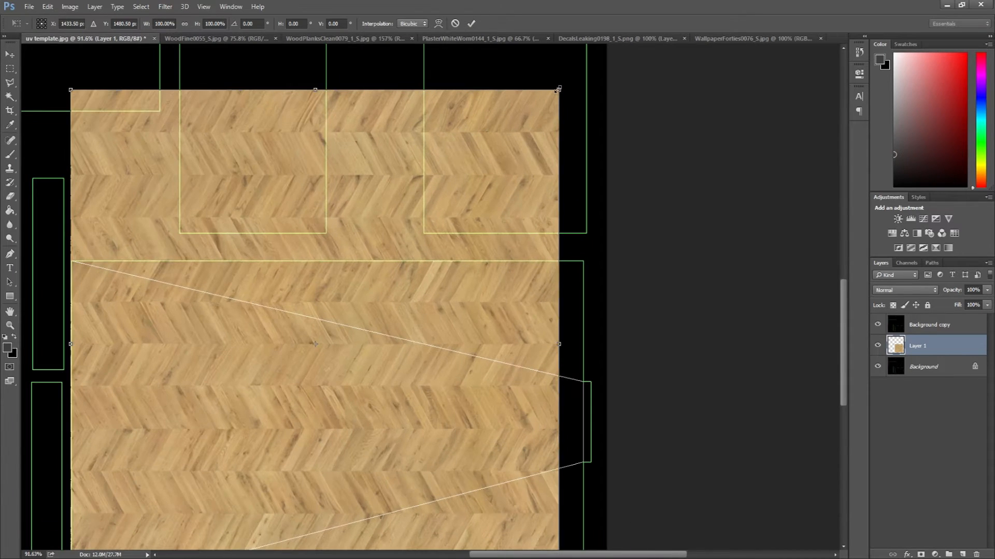
{"action": "left_click_drag", "start_coordinate": [559, 91], "coordinate": [561, 88]}
{"action": "key", "text": "Return"}
{"action": "scroll", "coordinate": [478, 245], "scroll_direction": "up", "scroll_amount": 8}
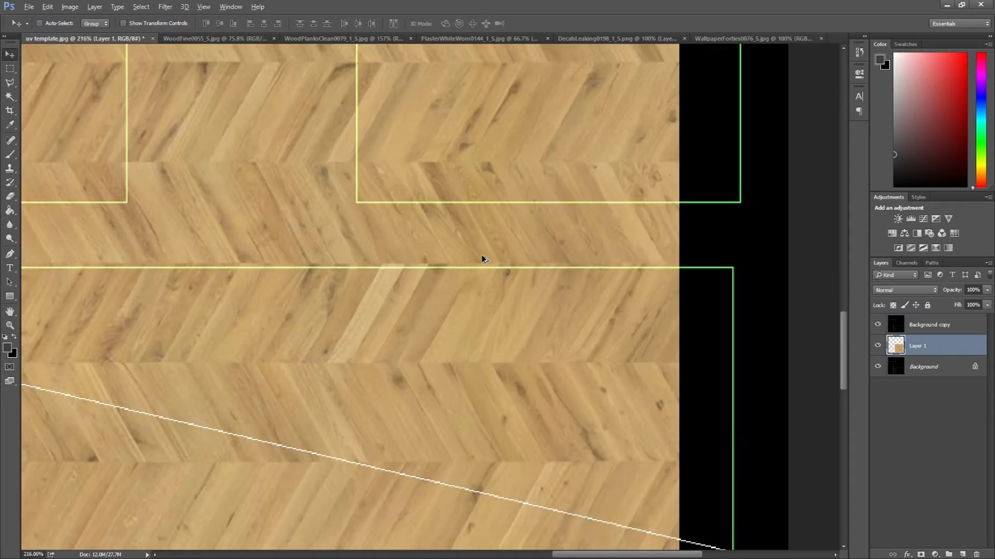
{"action": "scroll", "coordinate": [328, 259], "scroll_direction": "down", "scroll_amount": 10}
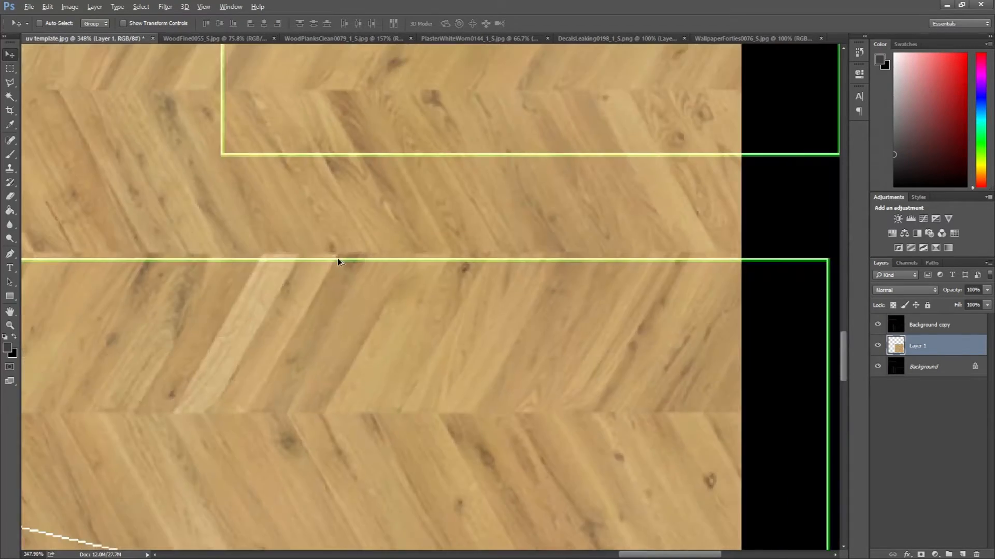
{"action": "scroll", "coordinate": [470, 367], "scroll_direction": "up", "scroll_amount": 2}
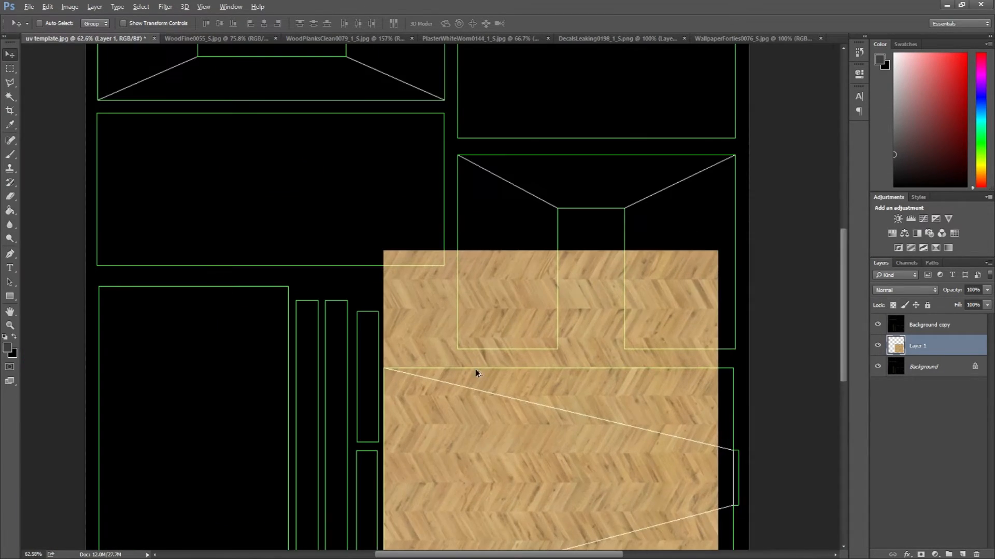
{"action": "scroll", "coordinate": [599, 337], "scroll_direction": "down", "scroll_amount": 5}
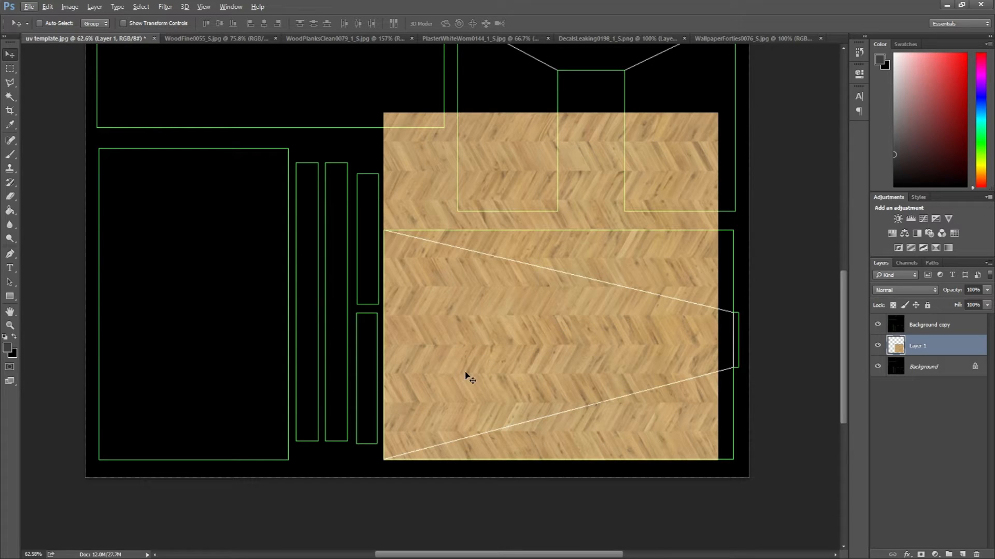
{"action": "left_click_drag", "start_coordinate": [436, 357], "coordinate": [763, 355]}
{"action": "left_click", "coordinate": [231, 7]}
{"action": "mouse_move", "coordinate": [207, 7]}
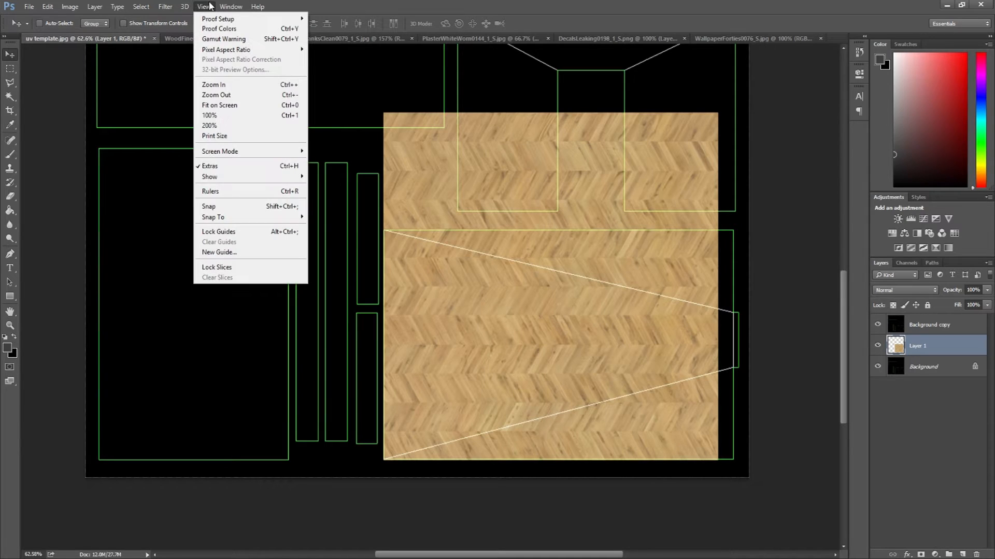
{"action": "left_click", "coordinate": [235, 207]}
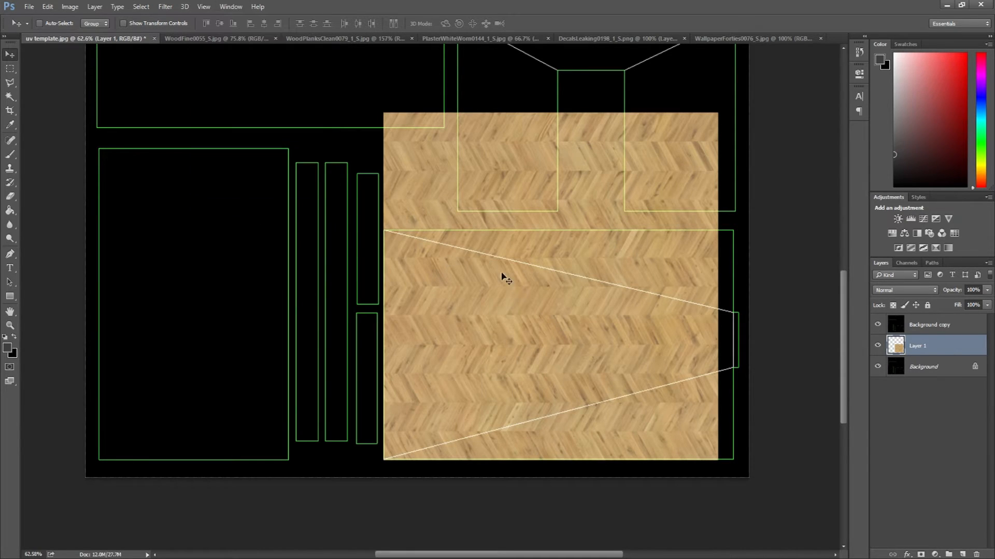
{"action": "left_click", "coordinate": [199, 5]}
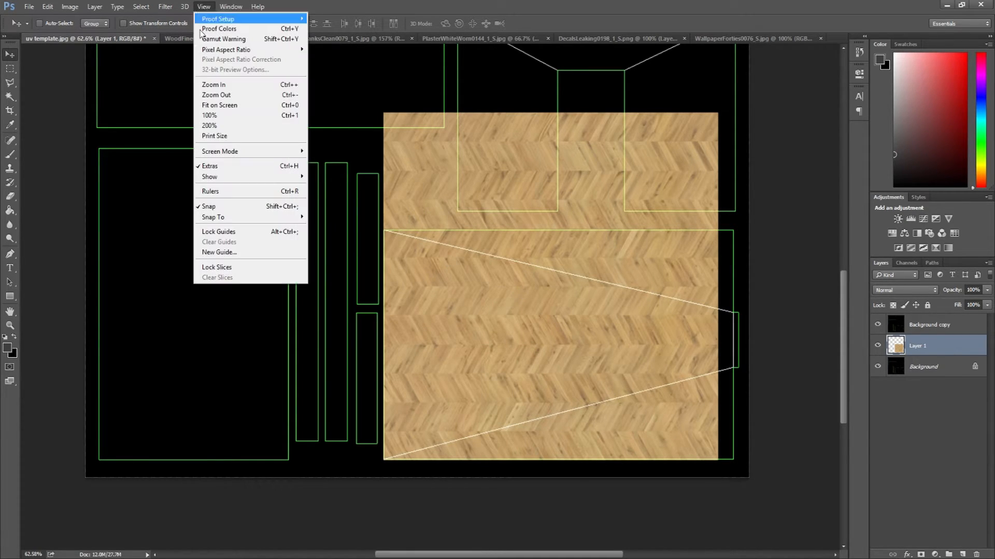
{"action": "left_click", "coordinate": [223, 207]}
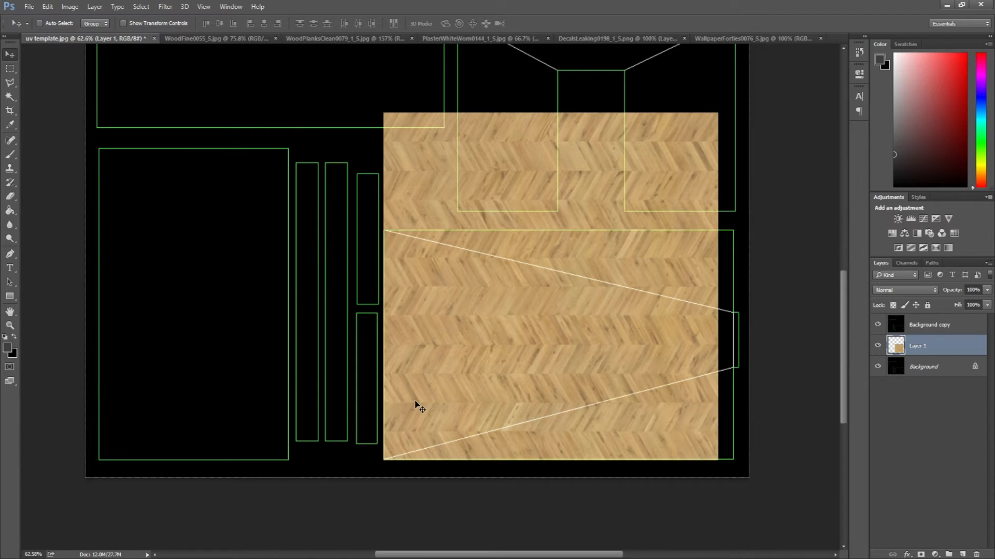
Step: Duplicate the wood layer and place the copy flush against the original's right edge, covering the rest of the floor outline
{"action": "left_click_drag", "start_coordinate": [407, 418], "coordinate": [738, 417]}
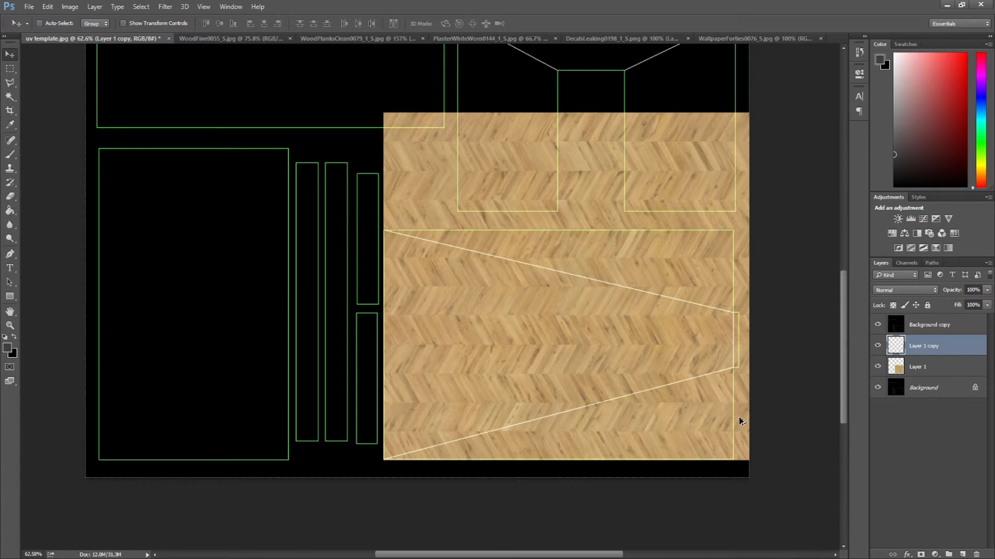
{"action": "scroll", "coordinate": [736, 468], "scroll_direction": "up", "scroll_amount": 6}
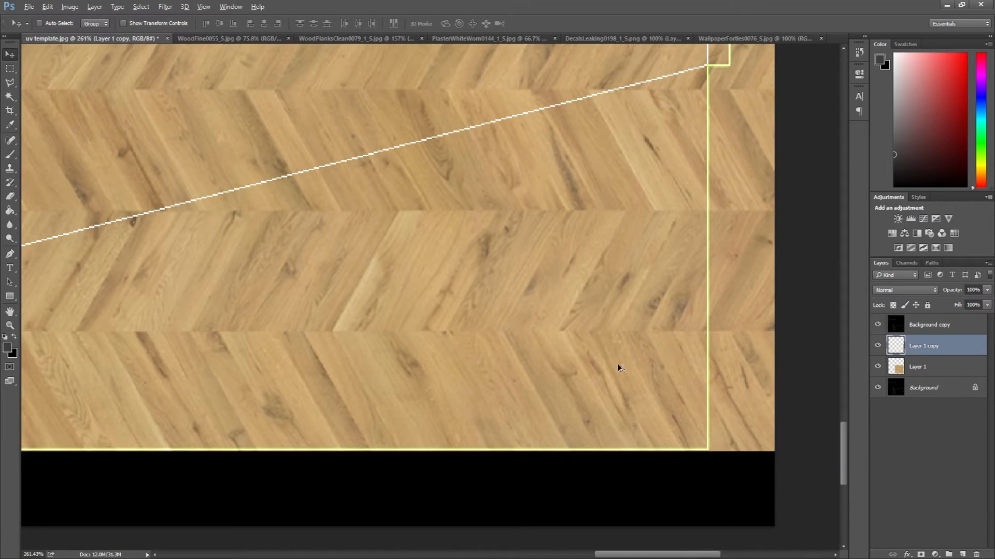
{"action": "left_click_drag", "start_coordinate": [641, 424], "coordinate": [655, 449]}
{"action": "scroll", "coordinate": [655, 354], "scroll_direction": "down", "scroll_amount": 8}
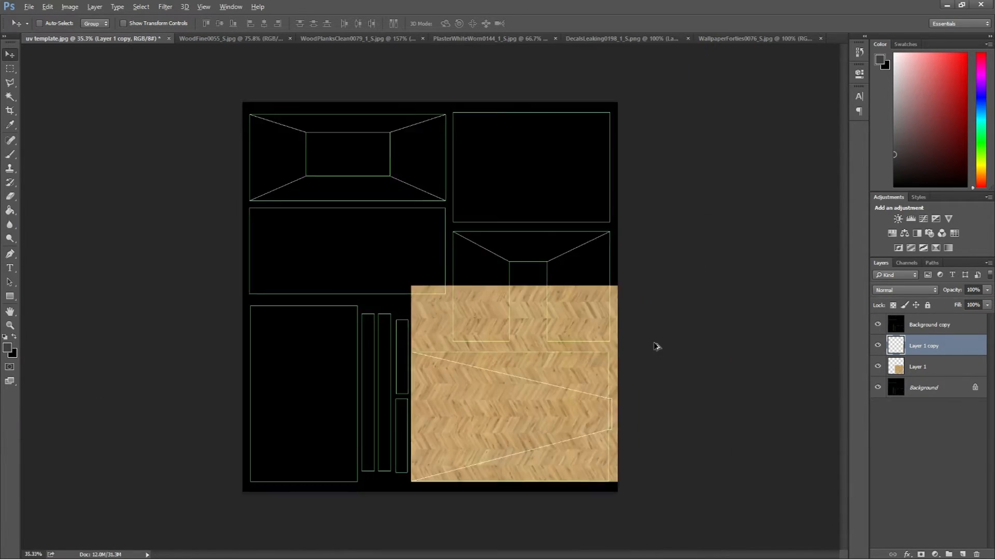
{"action": "scroll", "coordinate": [627, 376], "scroll_direction": "up", "scroll_amount": 5}
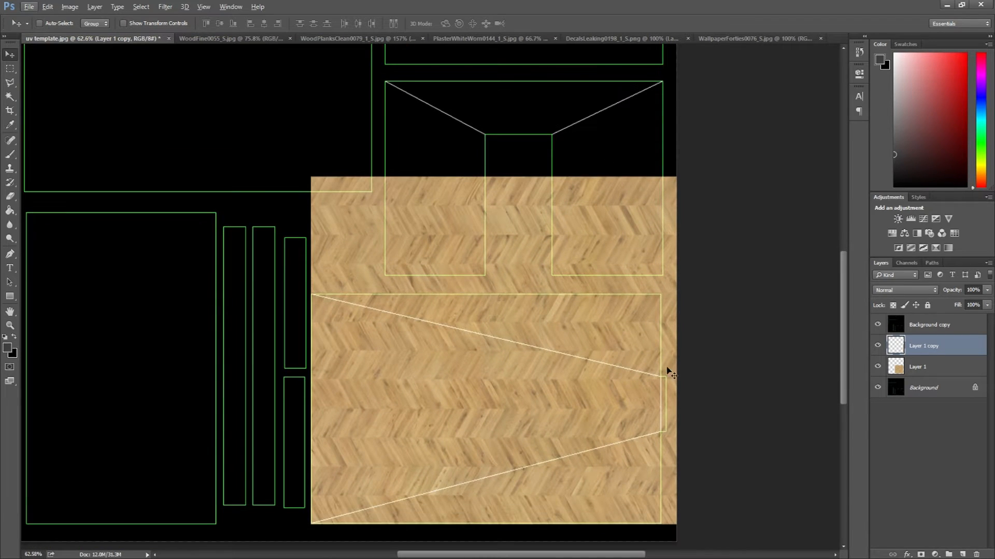
Step: Merge Layer 1 and Layer 1 copy into a single wood layer, keeping it in place over the floor outline
{"action": "left_click", "coordinate": [925, 369], "text": "ctrl"}
{"action": "left_click", "coordinate": [932, 369], "text": "ctrl"}
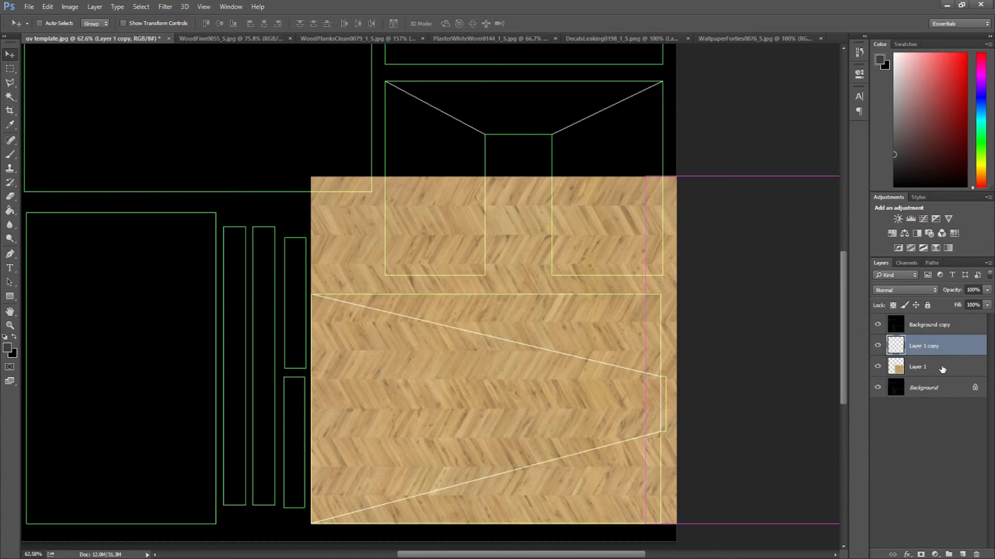
{"action": "left_click", "coordinate": [941, 368], "text": "ctrl"}
{"action": "right_click", "coordinate": [937, 346]}
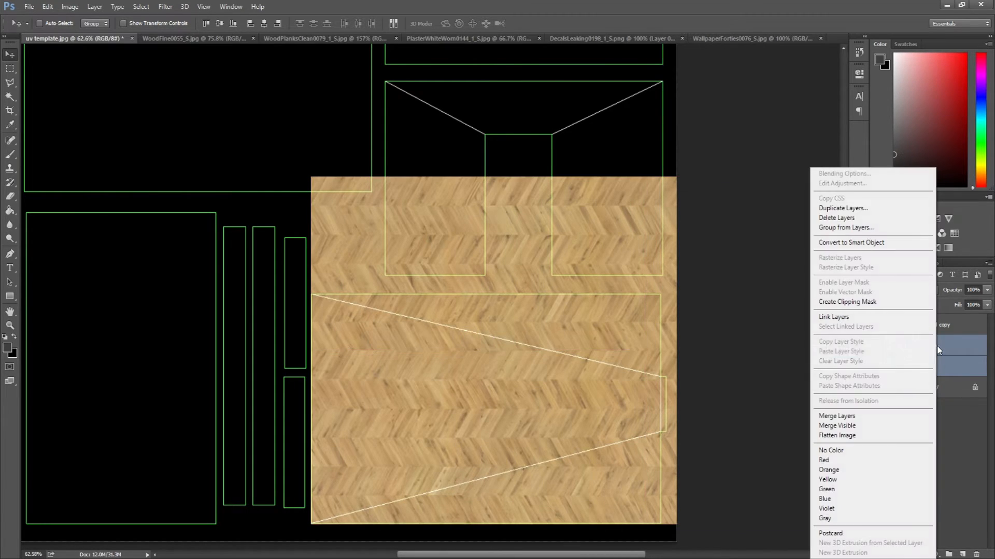
{"action": "left_click", "coordinate": [863, 419]}
{"action": "left_click_drag", "start_coordinate": [549, 336], "coordinate": [437, 333]}
{"action": "key", "text": "ctrl+z"}
Step: Delete the strip of wood above the floor outline, cutting just above its upper edge, and clear the selection
{"action": "left_click", "coordinate": [9, 68]}
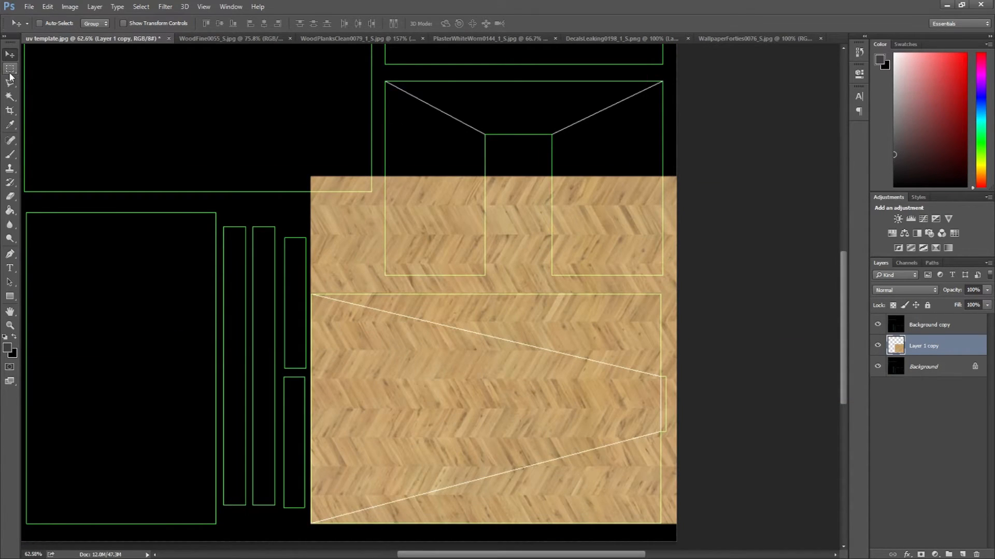
{"action": "left_click_drag", "start_coordinate": [265, 143], "coordinate": [751, 286]}
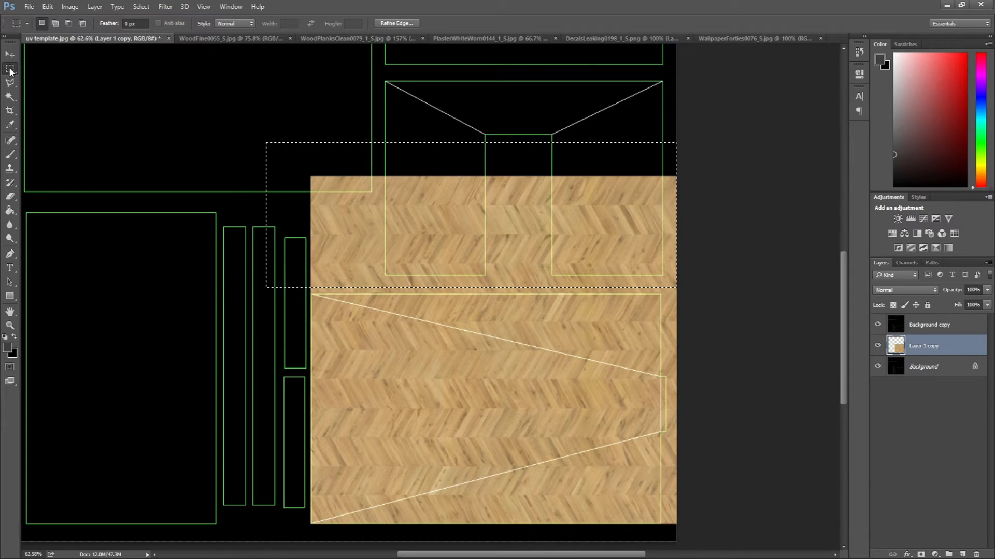
{"action": "left_click", "coordinate": [140, 125]}
{"action": "left_click_drag", "start_coordinate": [273, 128], "coordinate": [701, 291]}
{"action": "key", "text": "Delete"}
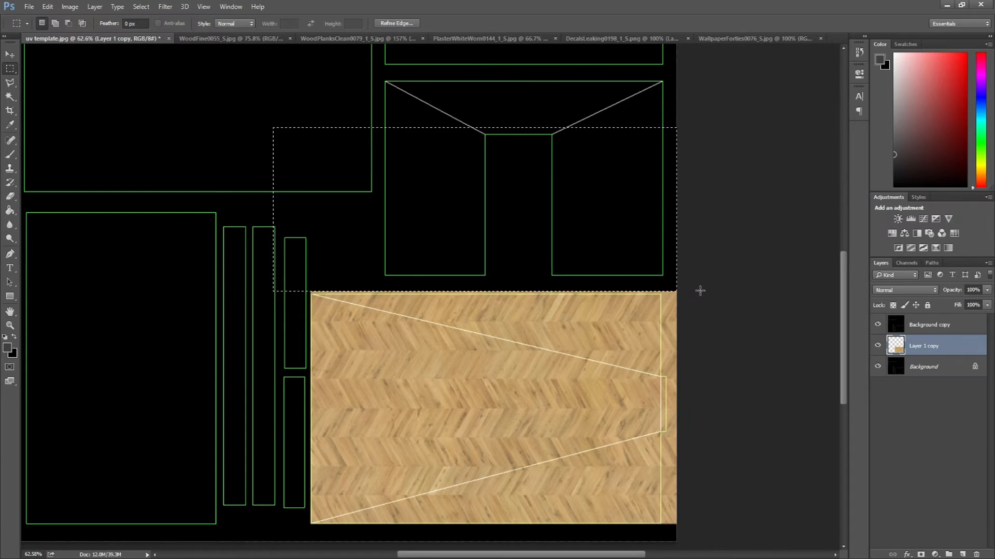
{"action": "left_click", "coordinate": [394, 260]}
Step: Shift the wood layer left to expose its off-canvas excess, delete the surplus on the right, and deselect
{"action": "left_click", "coordinate": [7, 53]}
{"action": "left_click_drag", "start_coordinate": [407, 222], "coordinate": [248, 312]}
{"action": "left_click", "coordinate": [9, 69]}
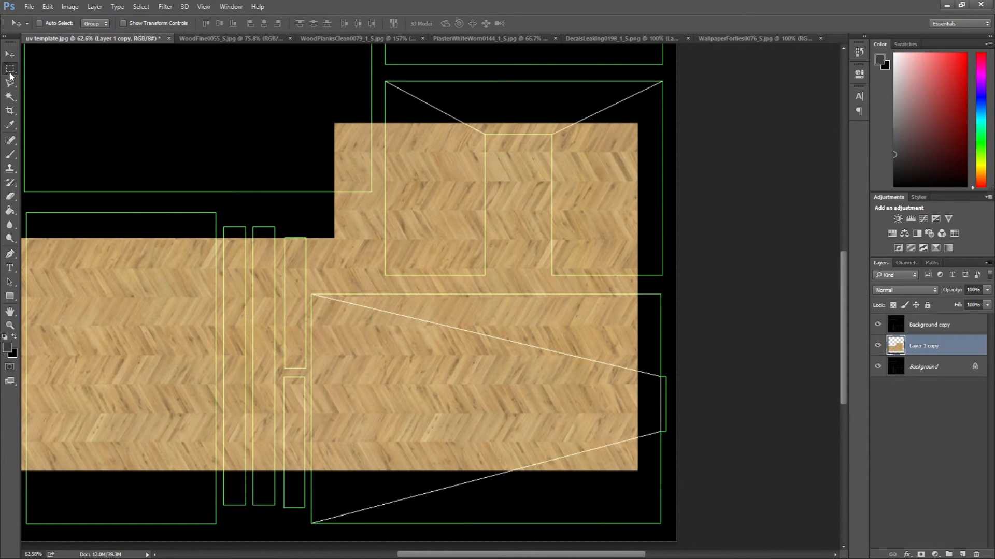
{"action": "left_click_drag", "start_coordinate": [333, 113], "coordinate": [740, 501]}
{"action": "key", "text": "Delete"}
{"action": "key", "text": "ctrl+d"}
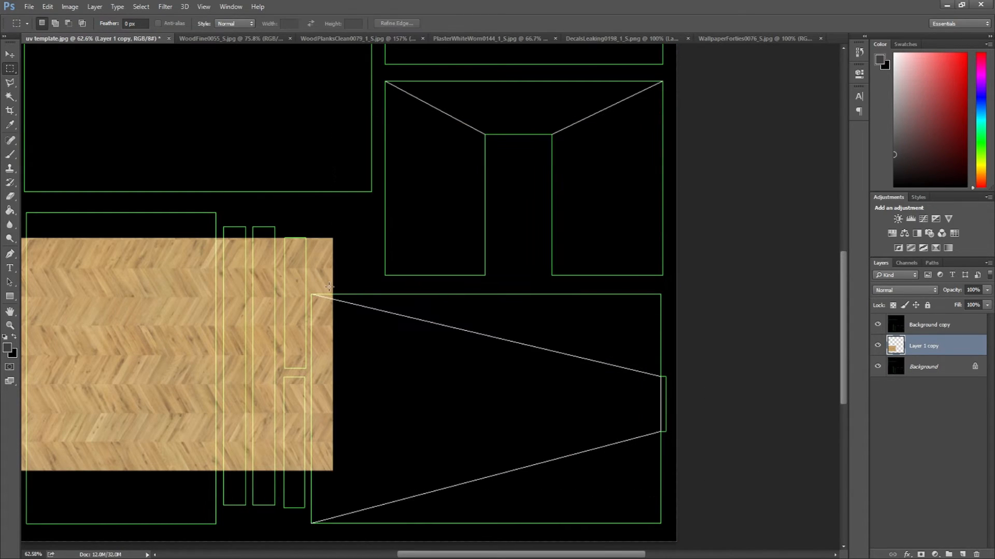
Step: Move the trimmed wood back over the floor outline and nudge it to overlap the lower-left corner by one pixel
{"action": "left_click", "coordinate": [10, 54]}
{"action": "left_click_drag", "start_coordinate": [150, 311], "coordinate": [482, 357]}
{"action": "scroll", "coordinate": [347, 489], "scroll_direction": "up", "scroll_amount": 15}
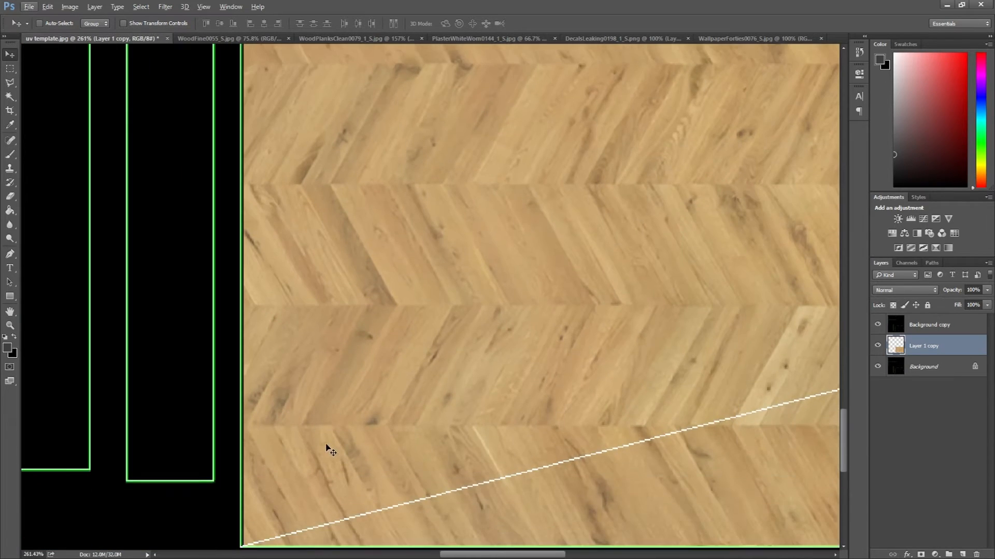
{"action": "key", "text": "Left"}
{"action": "key", "text": "Left"}
{"action": "key", "text": "Down"}
{"action": "key", "text": "Down"}
{"action": "key", "text": "Down"}
{"action": "key", "text": "Up"}
{"action": "scroll", "coordinate": [253, 466], "scroll_direction": "up", "scroll_amount": 8}
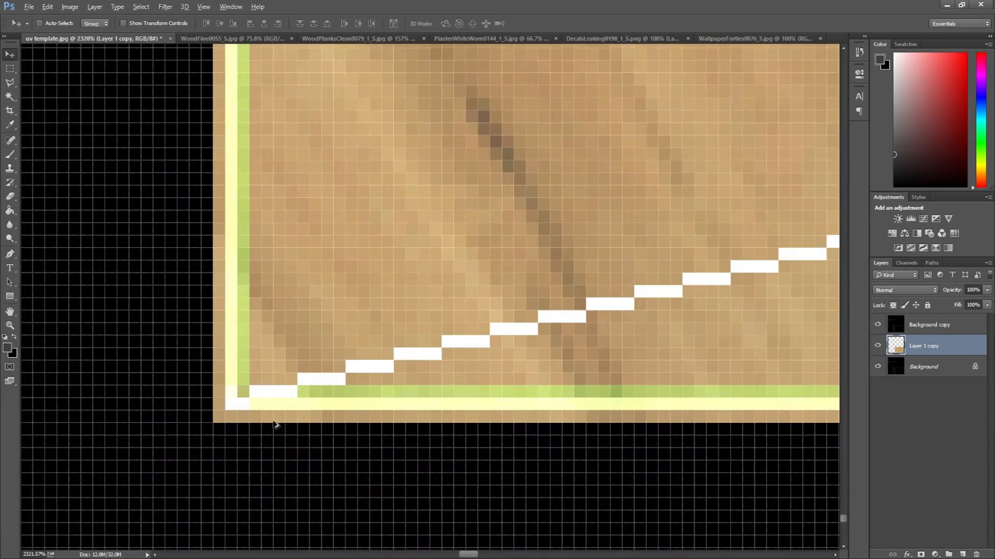
{"action": "scroll", "coordinate": [275, 425], "scroll_direction": "down", "scroll_amount": 15}
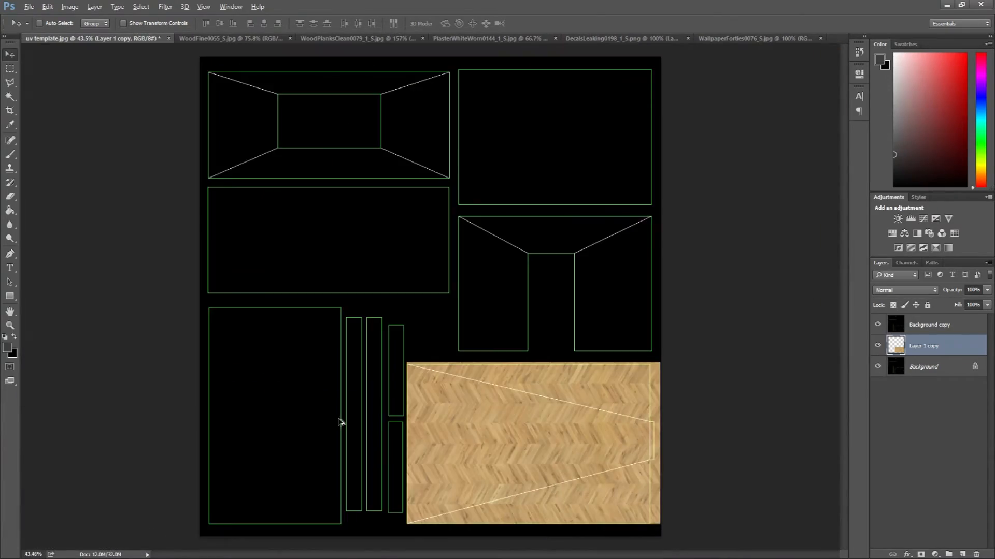
{"action": "scroll", "coordinate": [378, 432], "scroll_direction": "up", "scroll_amount": 3}
{"action": "scroll", "coordinate": [340, 373], "scroll_direction": "down", "scroll_amount": 2}
{"action": "scroll", "coordinate": [329, 355], "scroll_direction": "down", "scroll_amount": 1}
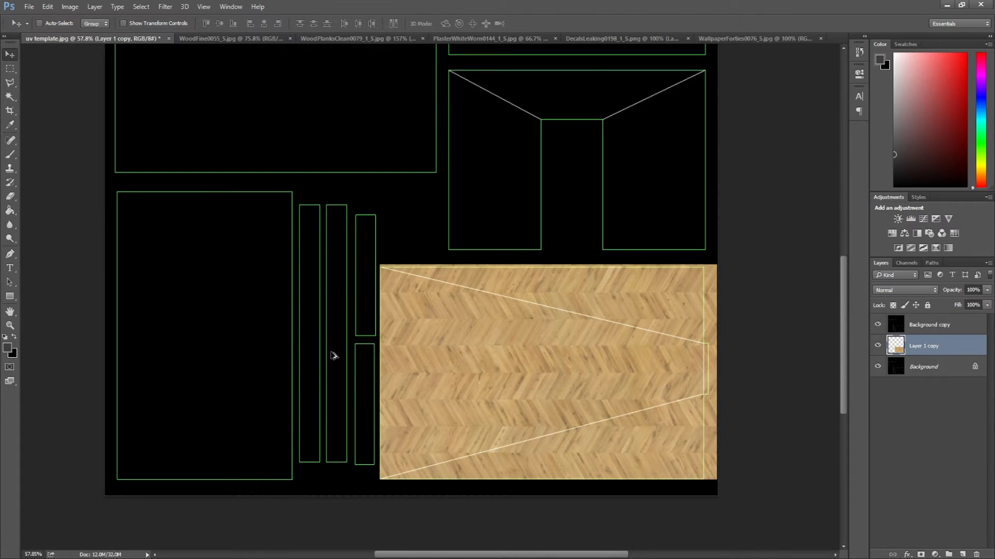
Step: Bring up the white worn plaster image and check in 3ds Max which room face the large lower-left UV island covers
{"action": "left_click", "coordinate": [241, 39]}
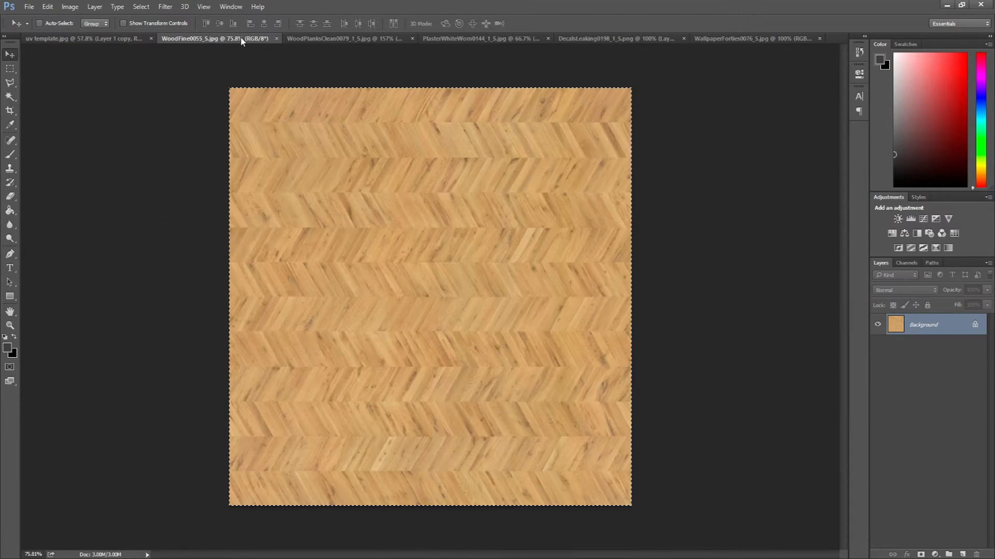
{"action": "left_click", "coordinate": [340, 38]}
{"action": "left_click", "coordinate": [449, 39]}
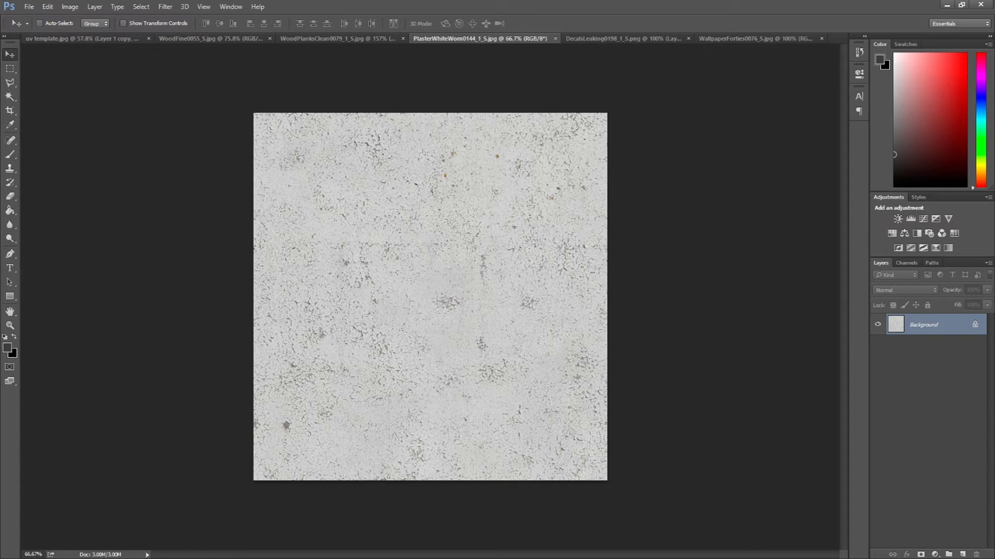
{"action": "mouse_move", "coordinate": [788, 558]}
{"action": "left_click", "coordinate": [777, 526]}
{"action": "left_click_drag", "start_coordinate": [761, 421], "coordinate": [694, 373]}
{"action": "left_click", "coordinate": [643, 288]}
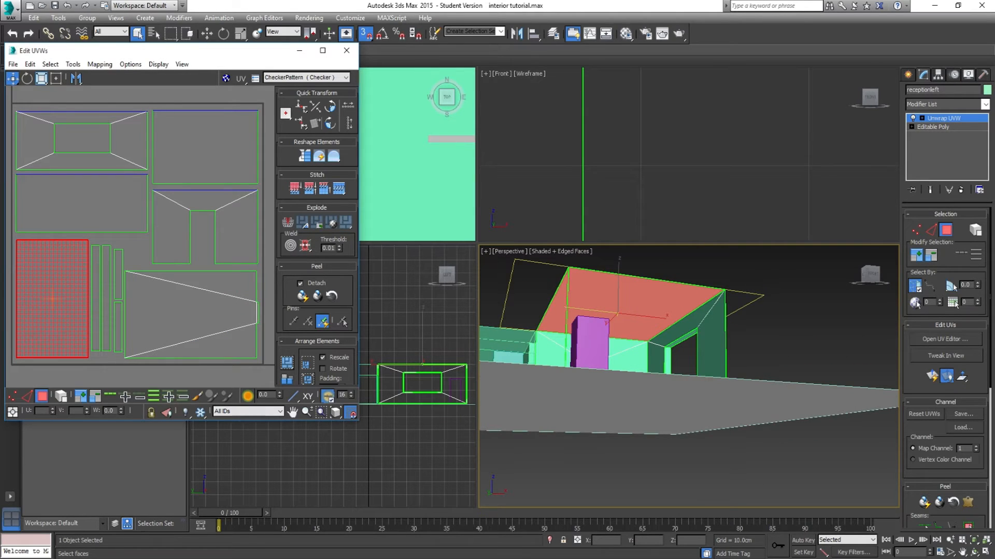
{"action": "key", "text": "alt+Tab"}
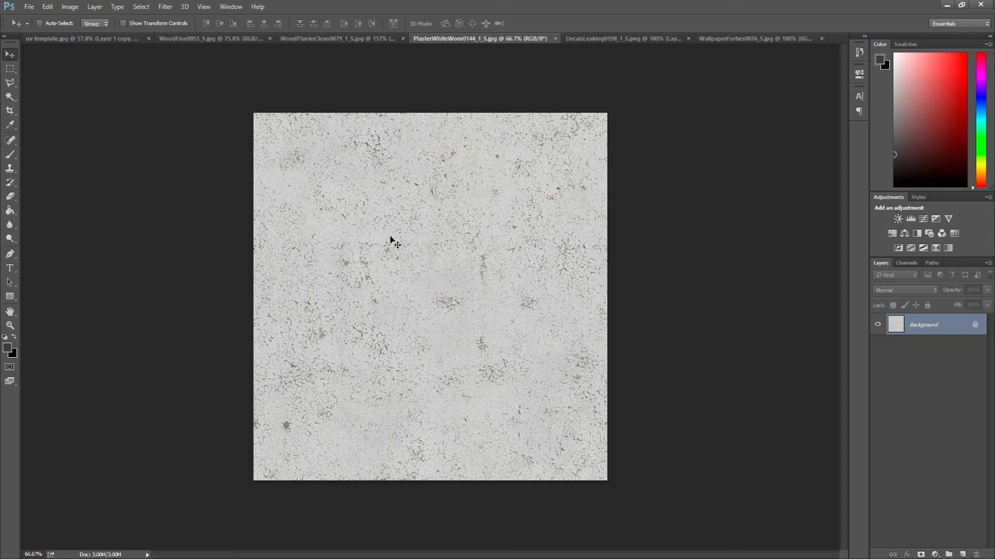
Step: Copy the entire PlasterWhiteWorn0144_1_S.jpg image and paste it into uv template.jpg as a new layer above the wood
{"action": "key", "text": "ctrl+a"}
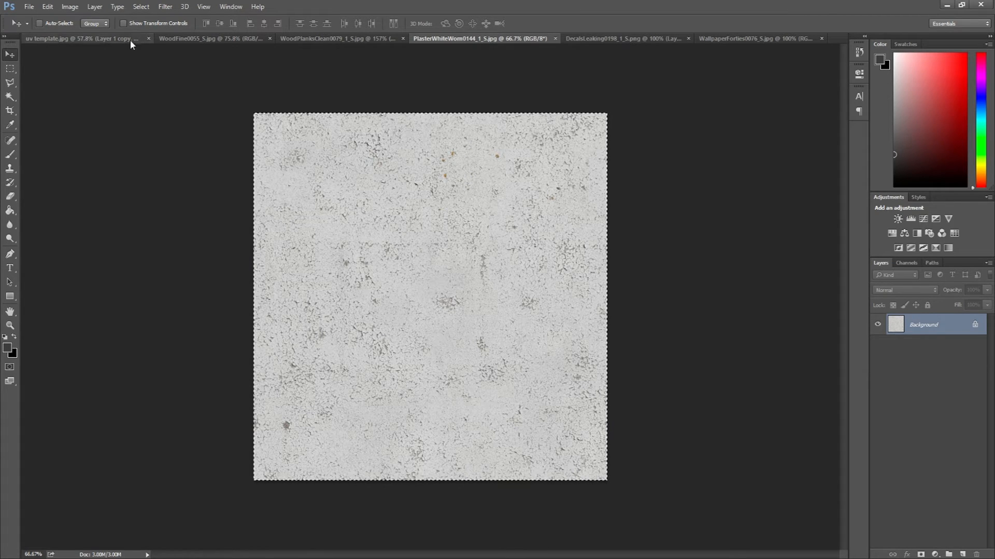
{"action": "left_click", "coordinate": [103, 39]}
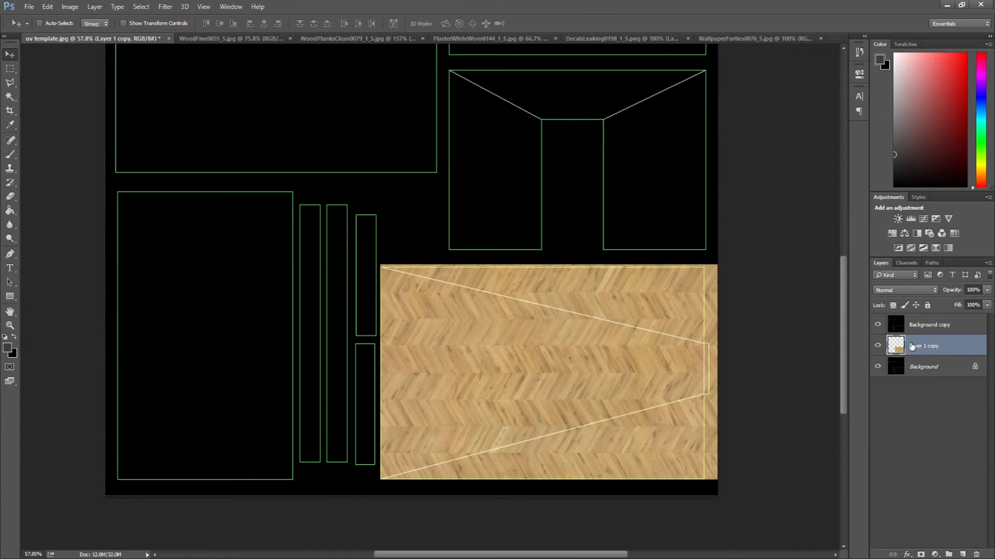
{"action": "key", "text": "ctrl+v"}
Step: Move the plaster layer onto the large lower-left outline, nudging it down to slightly overlap the outline's bottom edge
{"action": "left_click_drag", "start_coordinate": [422, 300], "coordinate": [278, 312]}
{"action": "scroll", "coordinate": [131, 440], "scroll_direction": "up", "scroll_amount": 6}
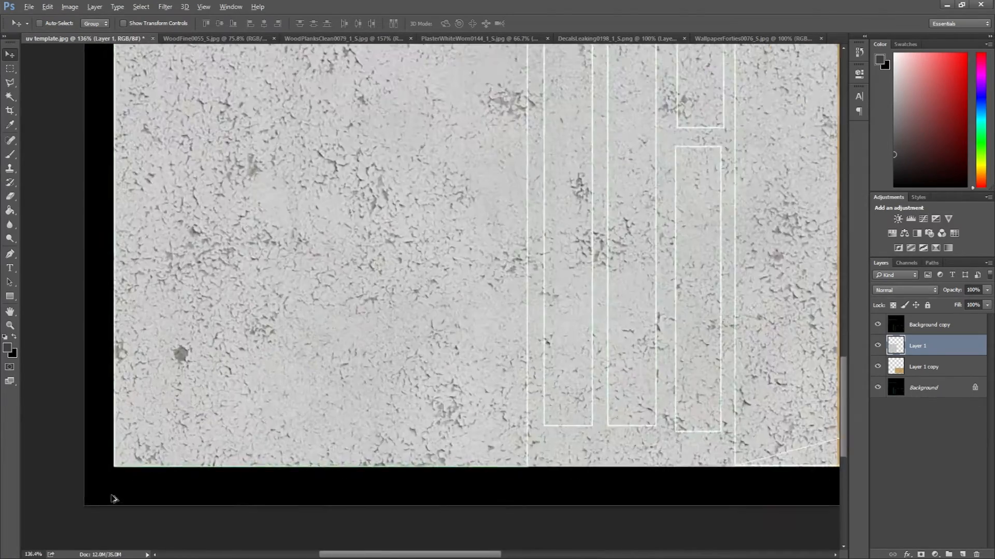
{"action": "scroll", "coordinate": [130, 443], "scroll_direction": "up", "scroll_amount": 3}
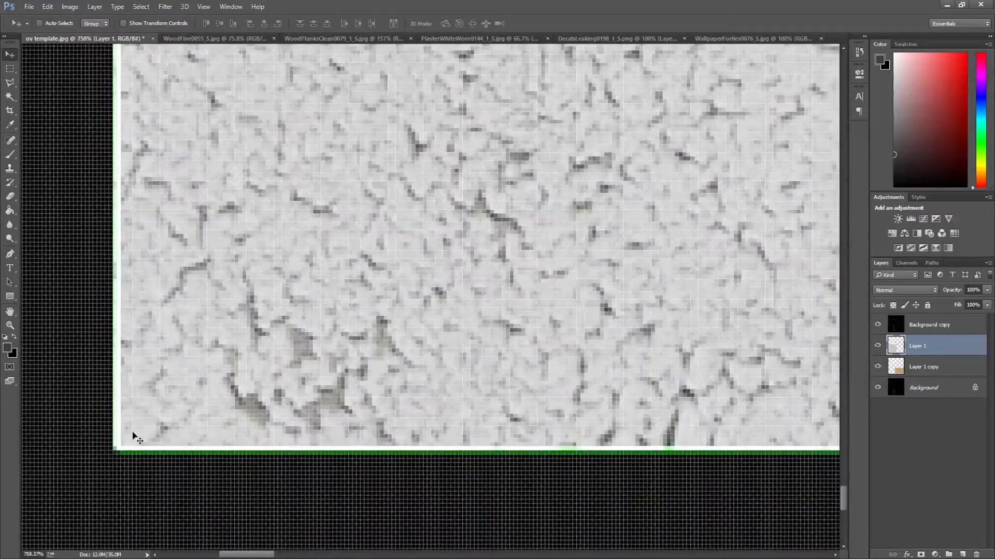
{"action": "key", "text": "Down"}
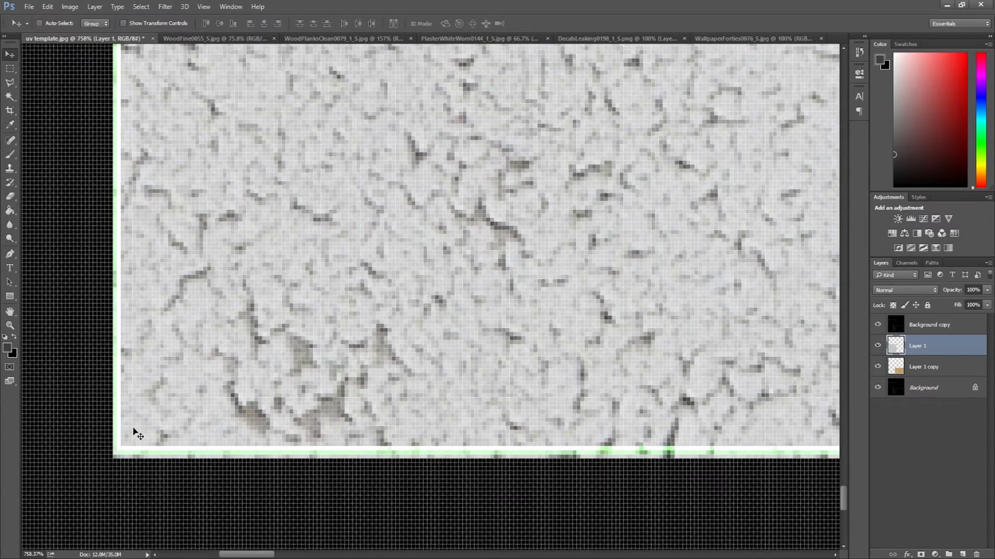
Step: Nudge the plaster layer left by one pixel so it slightly overlaps the left edge of the large lower-left outline
{"action": "key", "text": "Left"}
{"action": "scroll", "coordinate": [140, 427], "scroll_direction": "down", "scroll_amount": 10}
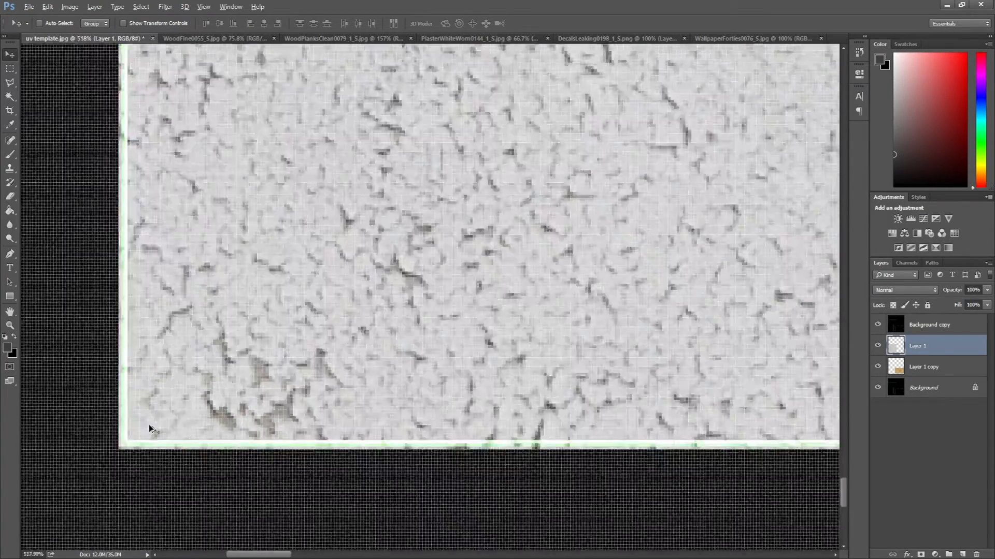
{"action": "scroll", "coordinate": [222, 388], "scroll_direction": "up", "scroll_amount": 1}
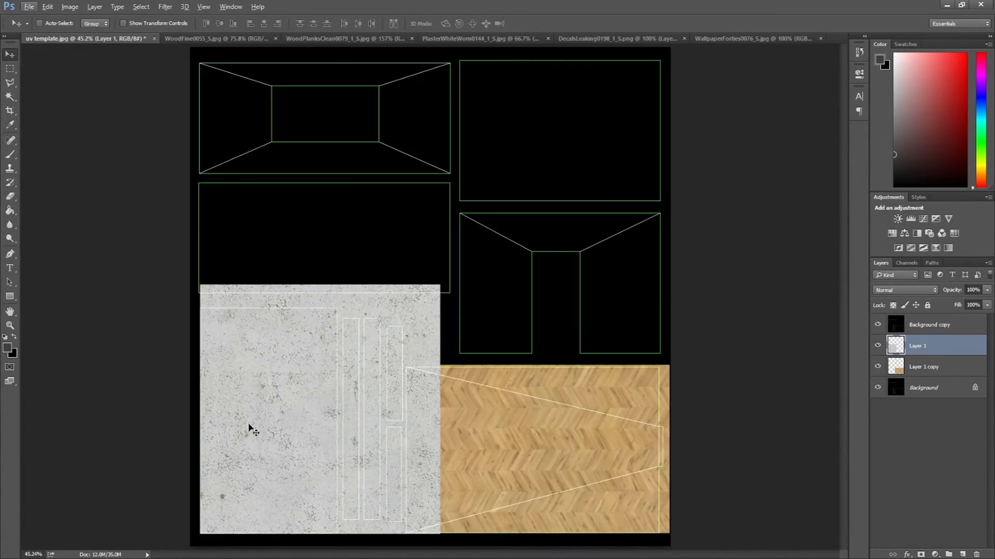
{"action": "scroll", "coordinate": [248, 422], "scroll_direction": "up", "scroll_amount": 1}
{"action": "left_click_drag", "start_coordinate": [258, 443], "coordinate": [262, 446]}
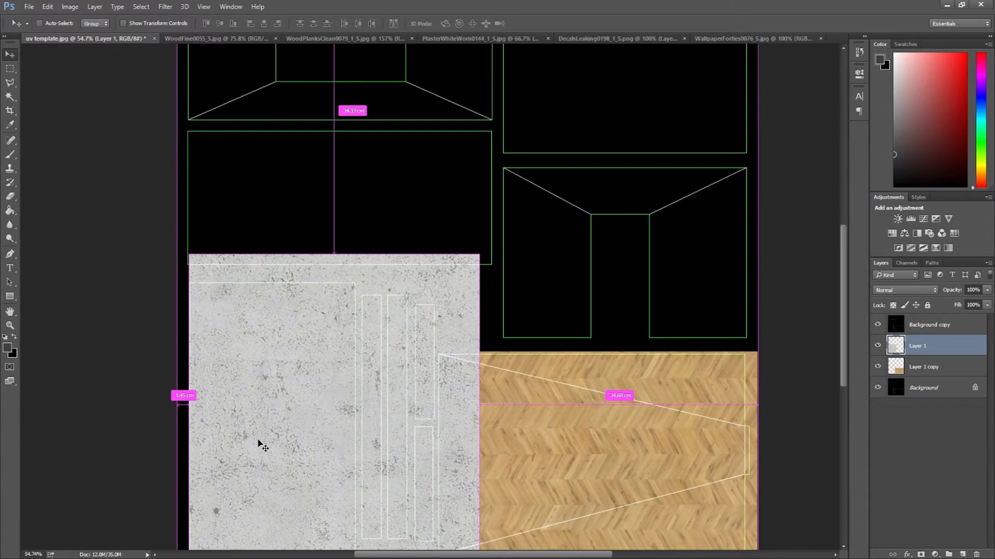
Step: Scale the plaster layer down proportionally to 43.36%, keeping its lower-left corner anchored at the outline's corner
{"action": "key", "text": "ctrl+t"}
{"action": "scroll", "coordinate": [388, 395], "scroll_direction": "down", "scroll_amount": 2}
{"action": "left_click_drag", "start_coordinate": [479, 170], "coordinate": [361, 302]}
{"action": "scroll", "coordinate": [327, 484], "scroll_direction": "up", "scroll_amount": 4}
{"action": "scroll", "coordinate": [363, 427], "scroll_direction": "down", "scroll_amount": 1}
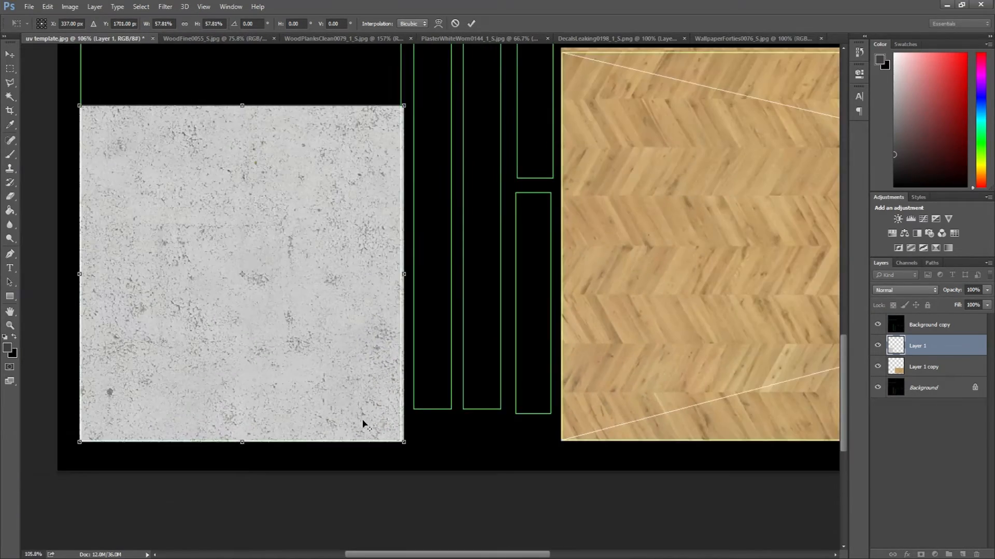
{"action": "scroll", "coordinate": [290, 306], "scroll_direction": "down", "scroll_amount": 1}
{"action": "scroll", "coordinate": [200, 290], "scroll_direction": "up", "scroll_amount": 3}
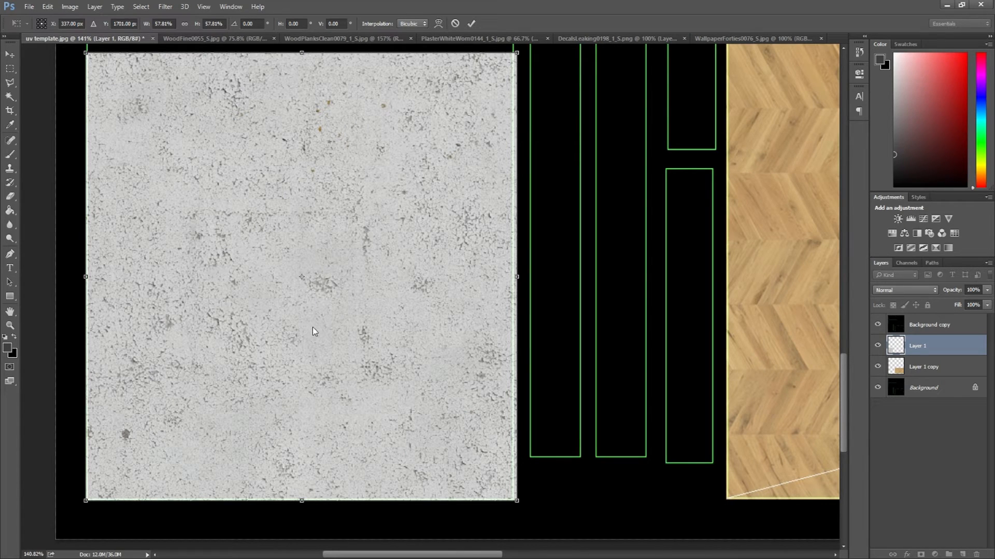
{"action": "scroll", "coordinate": [336, 281], "scroll_direction": "down", "scroll_amount": 1}
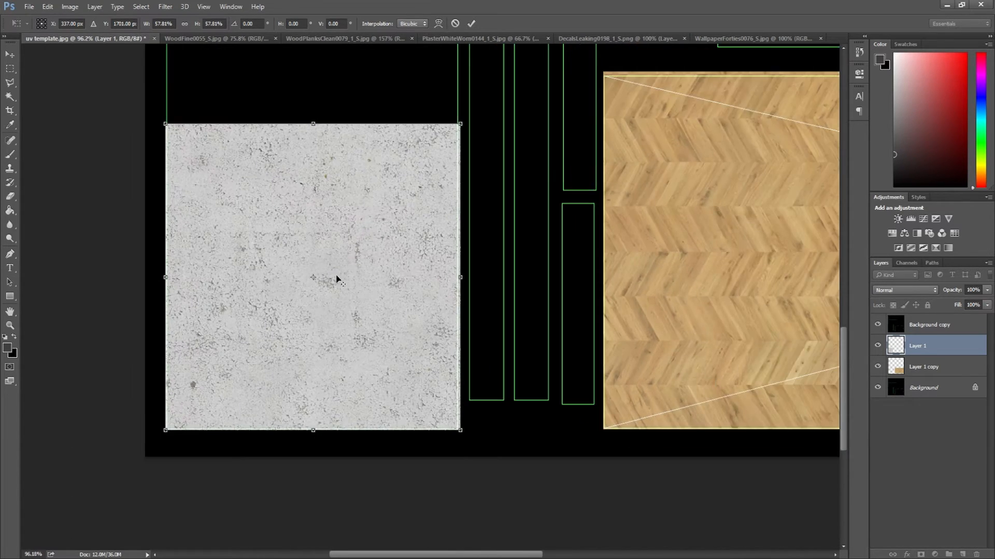
{"action": "left_click_drag", "start_coordinate": [461, 123], "coordinate": [400, 218]}
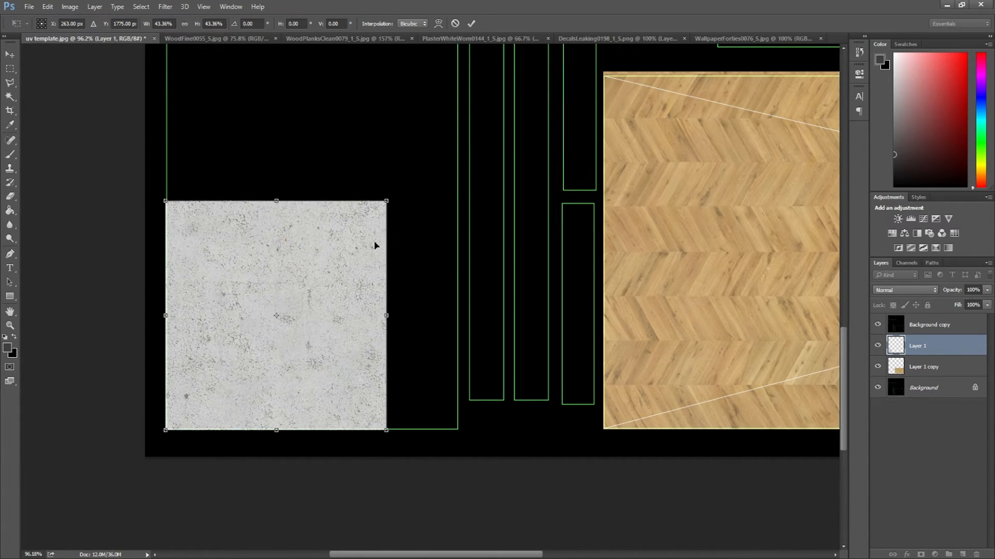
{"action": "key", "text": "Return"}
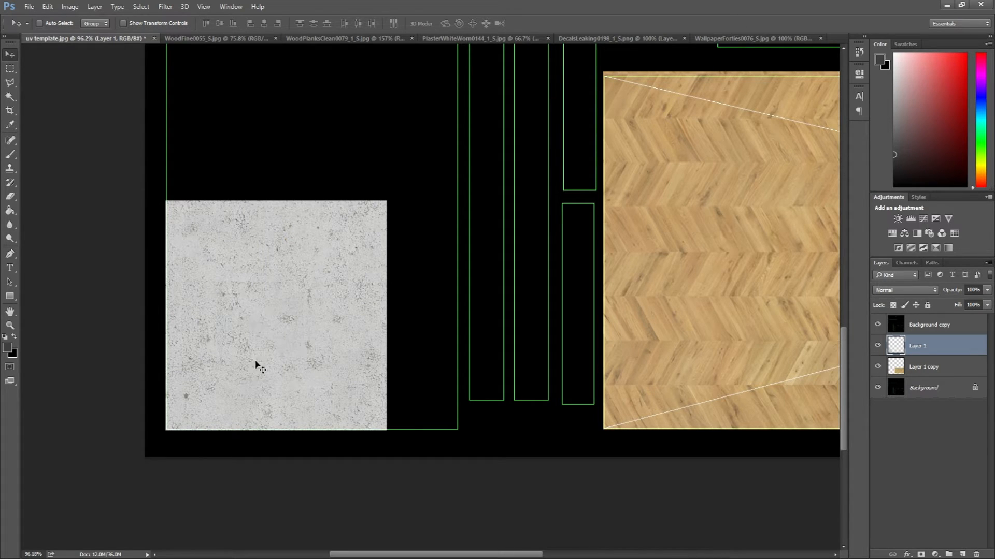
Step: Duplicate the scaled plaster tile directly above itself and align it closely to hide the horizontal seam
{"action": "left_click_drag", "start_coordinate": [270, 379], "coordinate": [271, 149]}
{"action": "scroll", "coordinate": [253, 184], "scroll_direction": "up", "scroll_amount": 4}
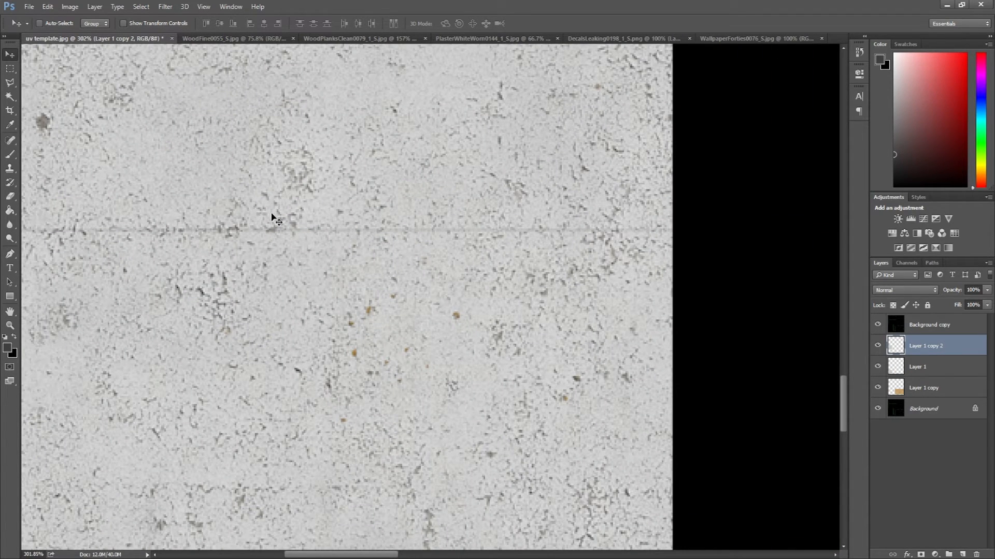
{"action": "scroll", "coordinate": [378, 233], "scroll_direction": "down", "scroll_amount": 5}
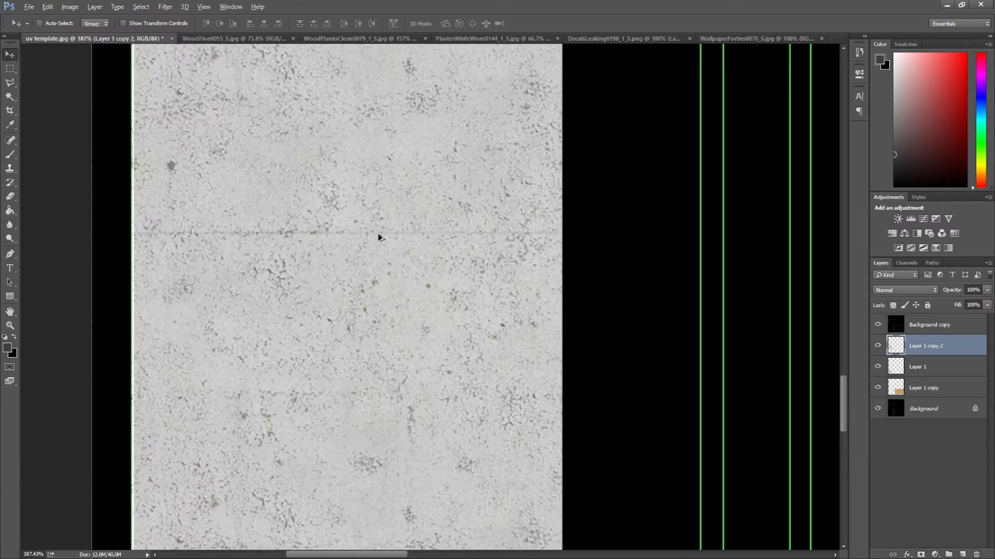
{"action": "scroll", "coordinate": [355, 223], "scroll_direction": "up", "scroll_amount": 3}
{"action": "scroll", "coordinate": [223, 247], "scroll_direction": "up", "scroll_amount": 3}
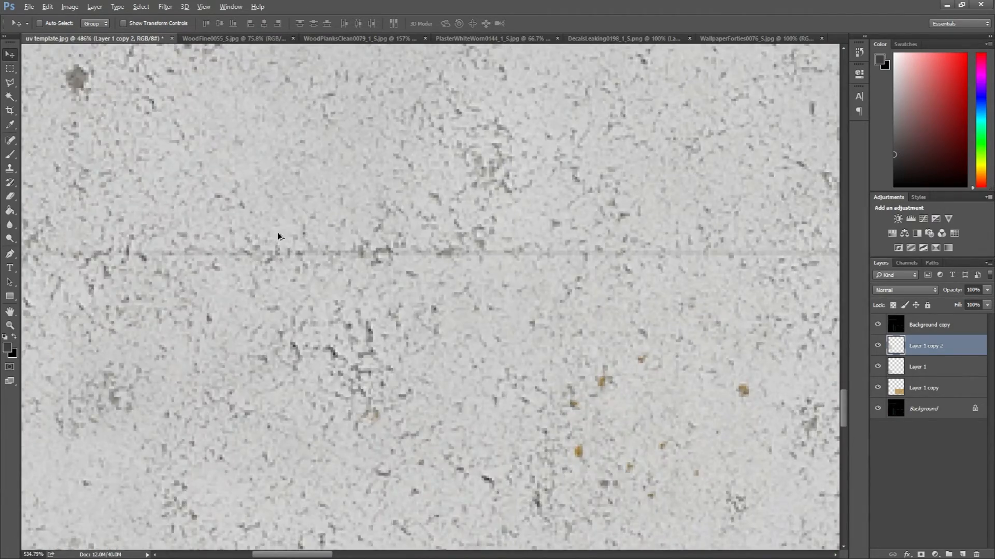
{"action": "scroll", "coordinate": [444, 252], "scroll_direction": "down", "scroll_amount": 4}
{"action": "scroll", "coordinate": [550, 251], "scroll_direction": "up", "scroll_amount": 2}
{"action": "scroll", "coordinate": [528, 241], "scroll_direction": "down", "scroll_amount": 3}
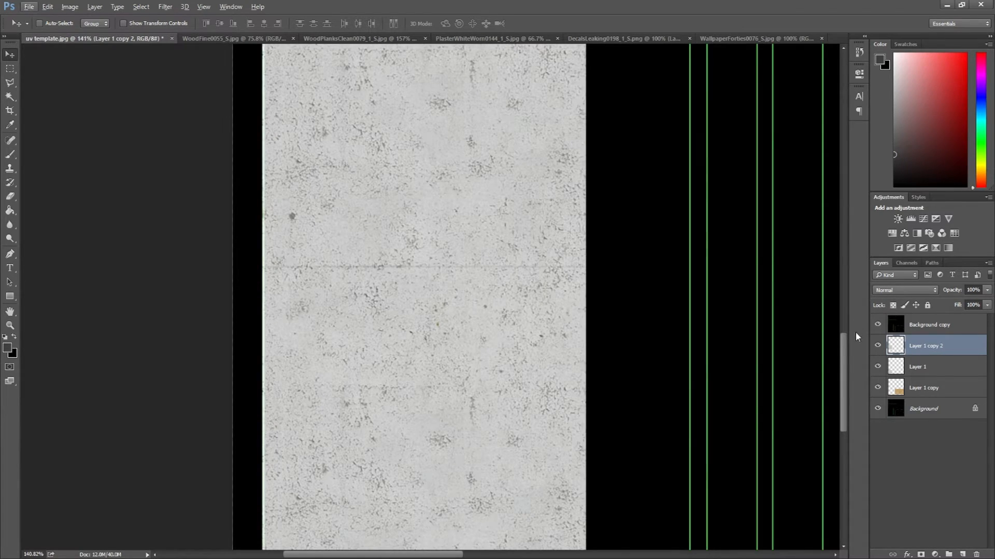
{"action": "scroll", "coordinate": [430, 222], "scroll_direction": "up", "scroll_amount": 3}
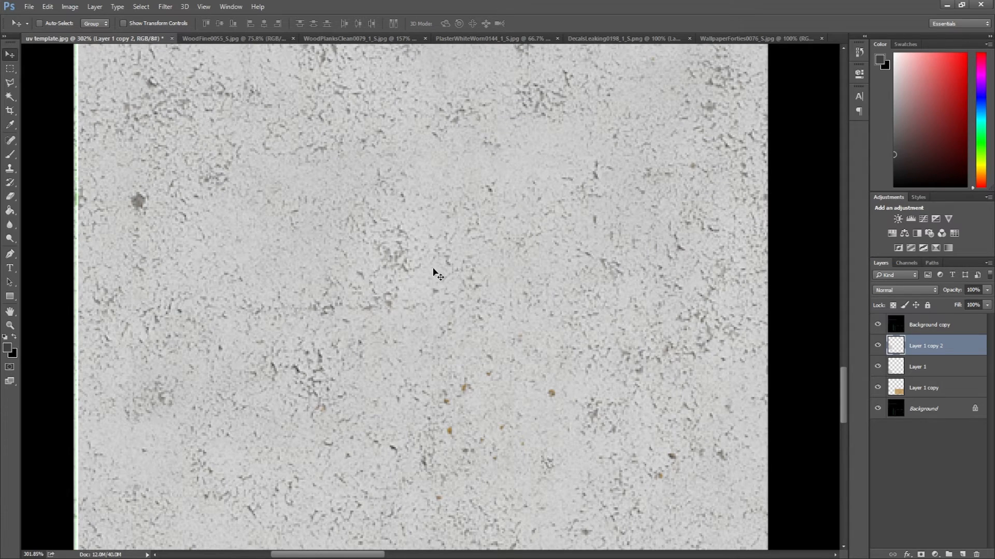
{"action": "scroll", "coordinate": [404, 304], "scroll_direction": "down", "scroll_amount": 3}
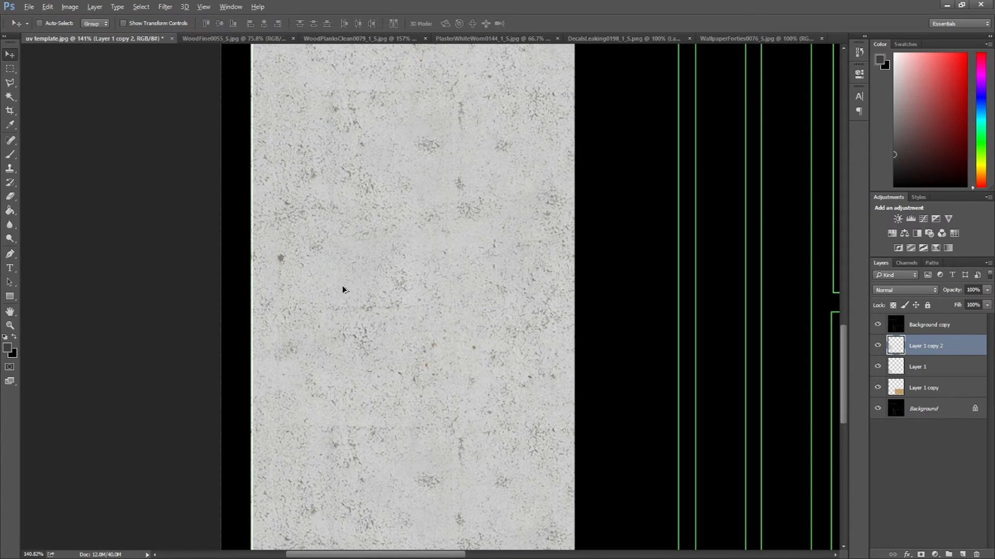
{"action": "scroll", "coordinate": [344, 312], "scroll_direction": "down", "scroll_amount": 2}
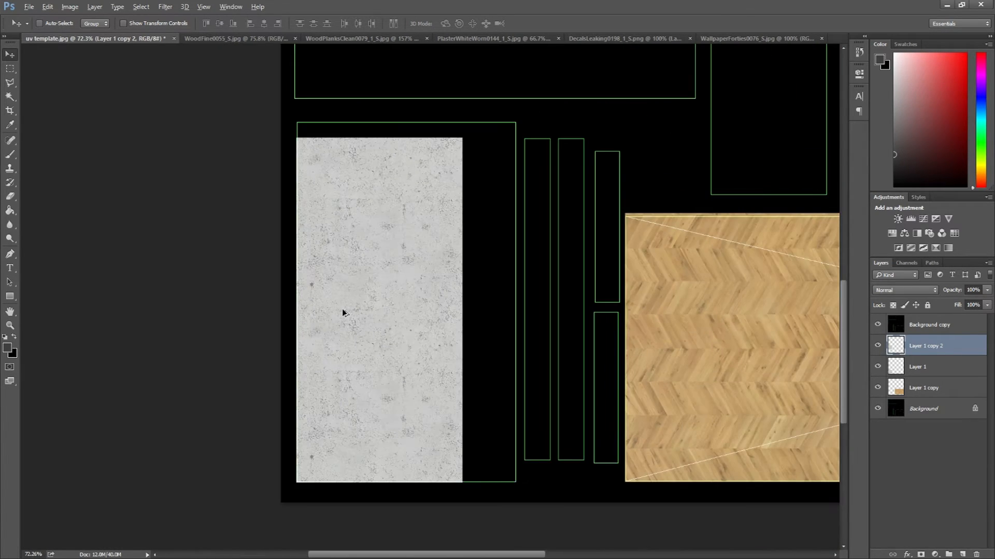
{"action": "scroll", "coordinate": [367, 314], "scroll_direction": "up", "scroll_amount": 1}
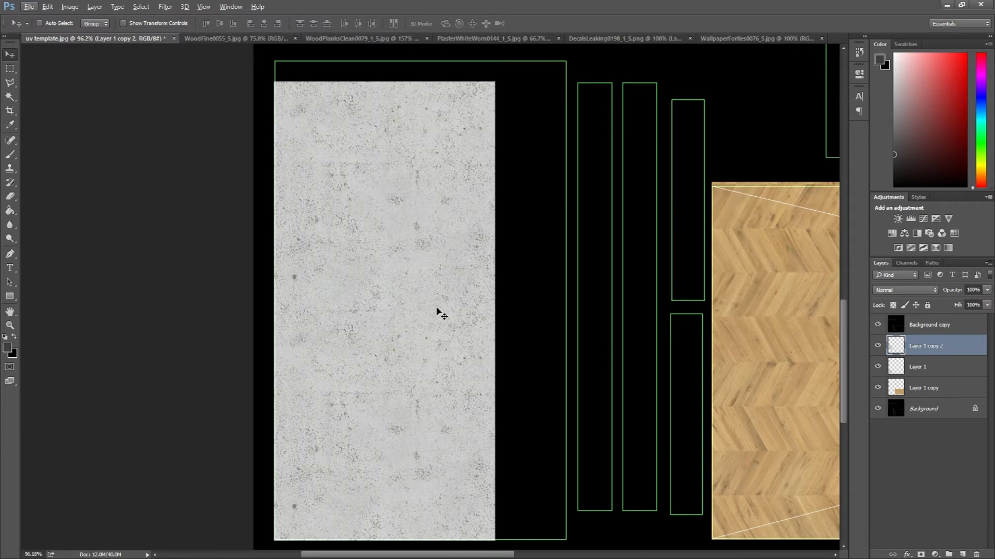
{"action": "scroll", "coordinate": [441, 291], "scroll_direction": "down", "scroll_amount": 1}
Step: Duplicate the upper plaster tile to its right and nudge it left to close the vertical seam
{"action": "left_click_drag", "start_coordinate": [351, 238], "coordinate": [566, 240]}
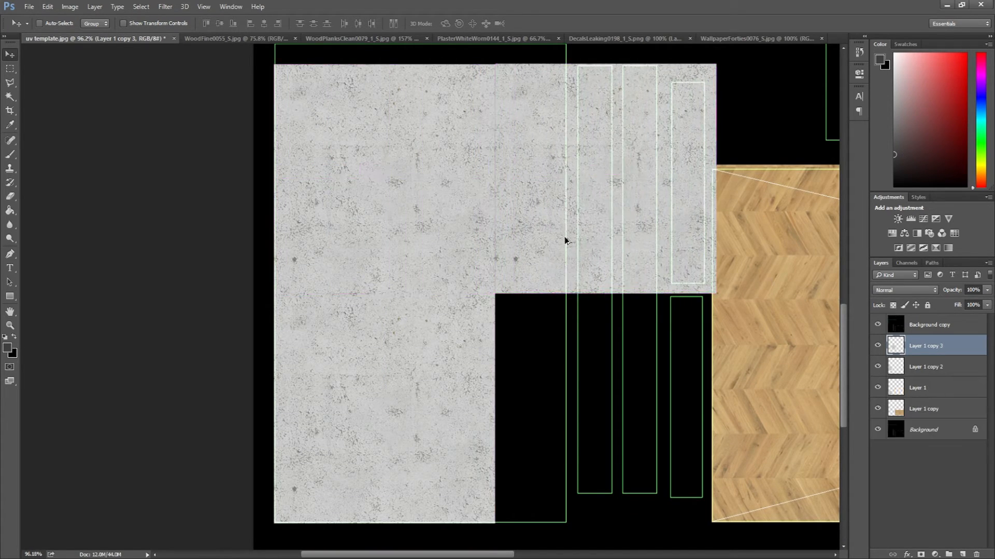
{"action": "scroll", "coordinate": [492, 188], "scroll_direction": "up", "scroll_amount": 4}
{"action": "key", "text": "Left"}
{"action": "scroll", "coordinate": [553, 222], "scroll_direction": "down", "scroll_amount": 4}
Step: Duplicate the upper-right plaster tile downward into the remaining gap, nudging it to close its seams and line up with the bottom edge
{"action": "left_click_drag", "start_coordinate": [534, 249], "coordinate": [513, 414]}
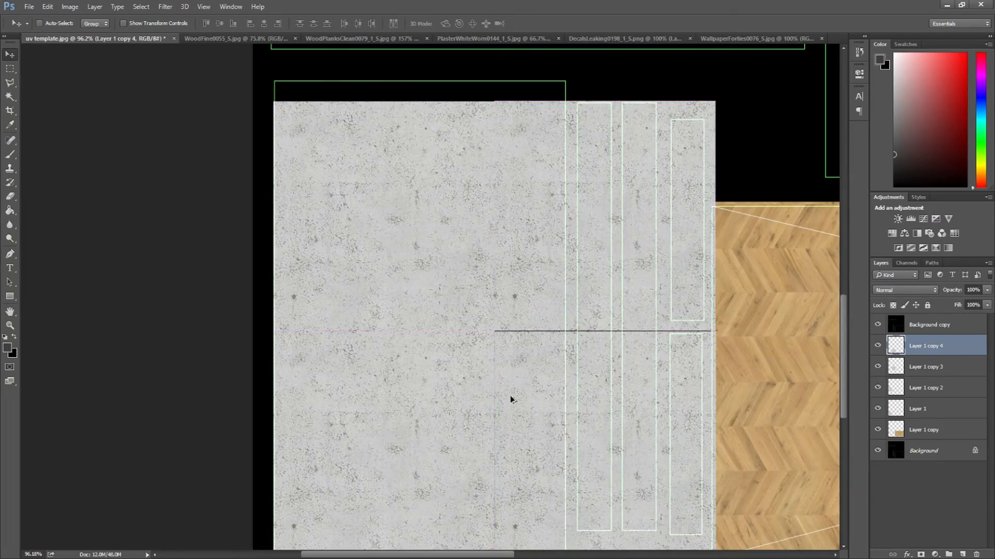
{"action": "scroll", "coordinate": [497, 344], "scroll_direction": "up", "scroll_amount": 8}
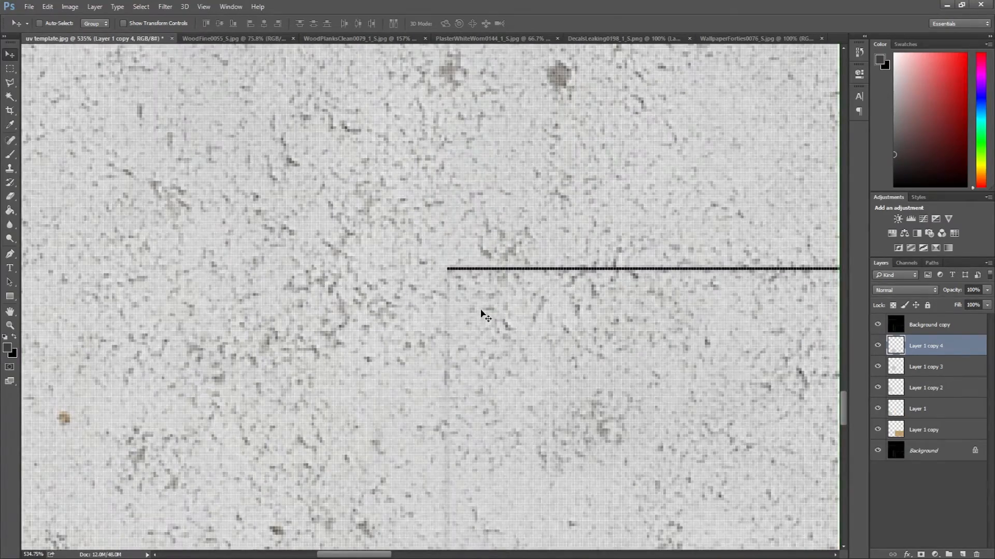
{"action": "key", "text": "Left"}
{"action": "key", "text": "Up"}
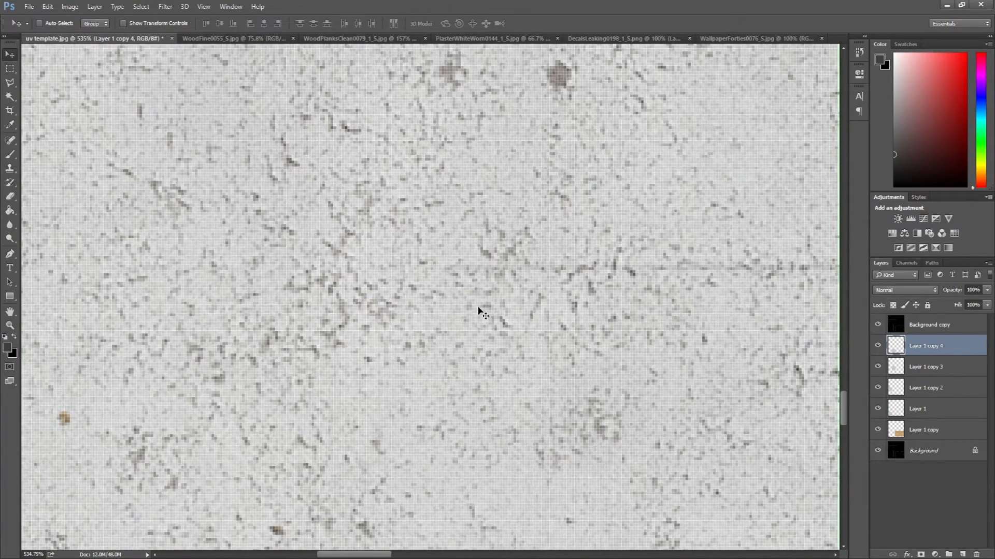
{"action": "key", "text": "Up"}
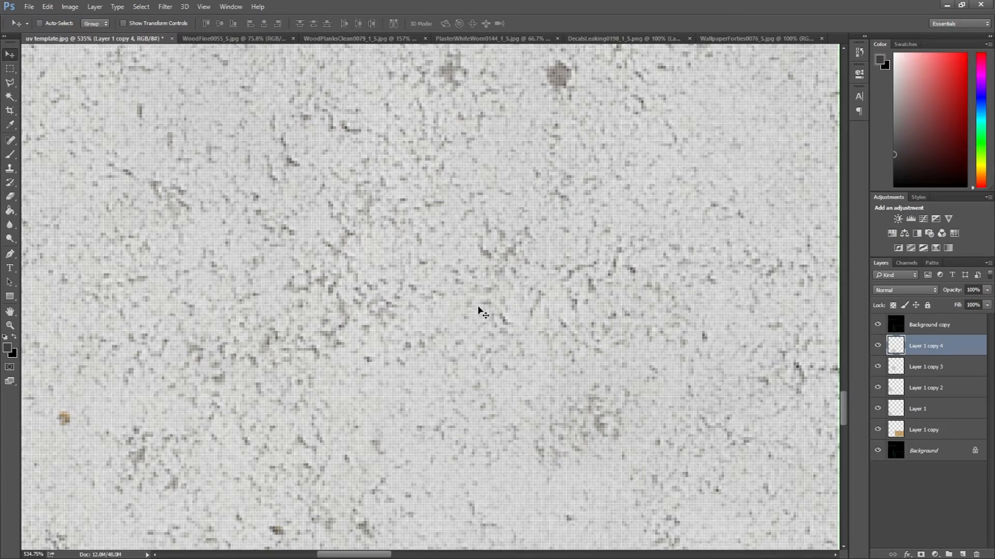
{"action": "scroll", "coordinate": [480, 311], "scroll_direction": "down", "scroll_amount": 10}
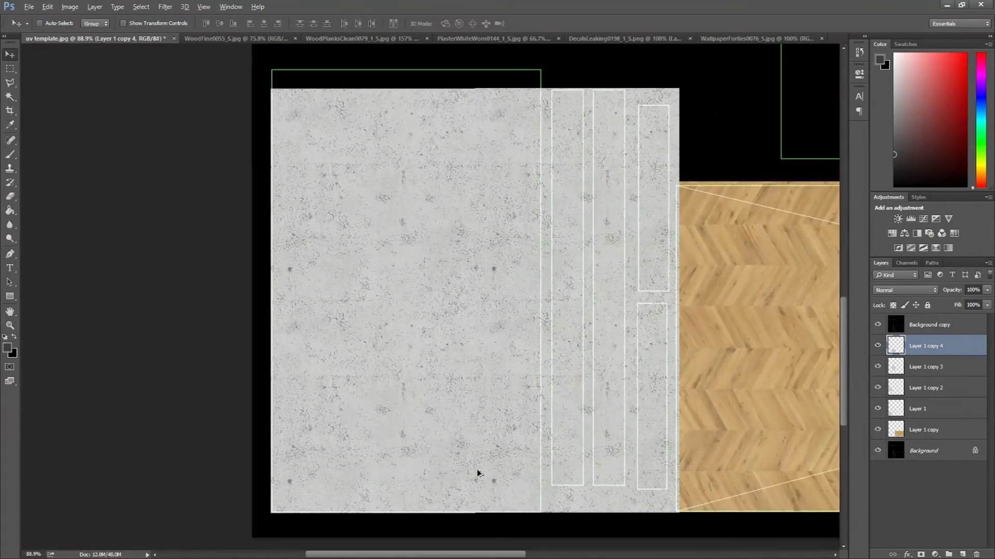
{"action": "scroll", "coordinate": [477, 463], "scroll_direction": "up", "scroll_amount": 10}
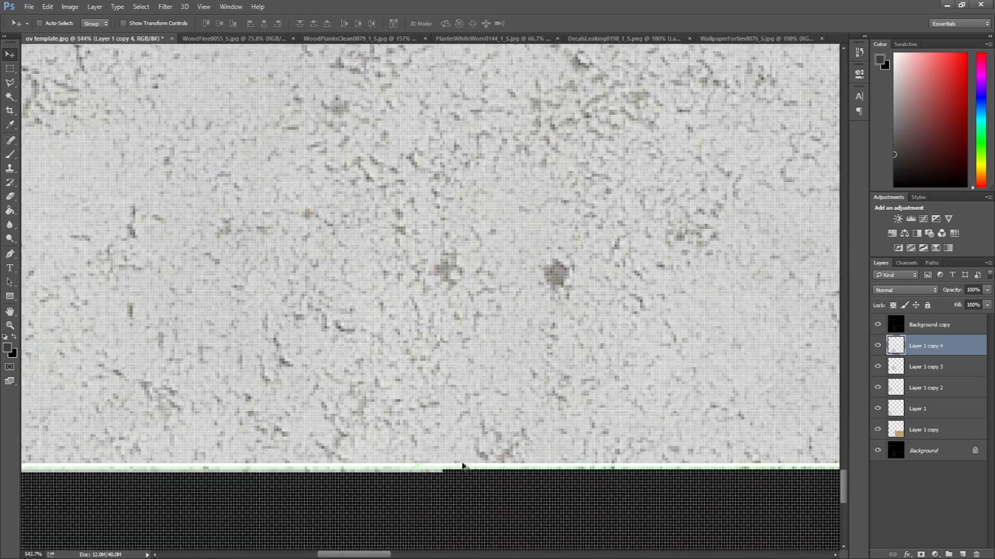
{"action": "scroll", "coordinate": [466, 461], "scroll_direction": "up", "scroll_amount": 3}
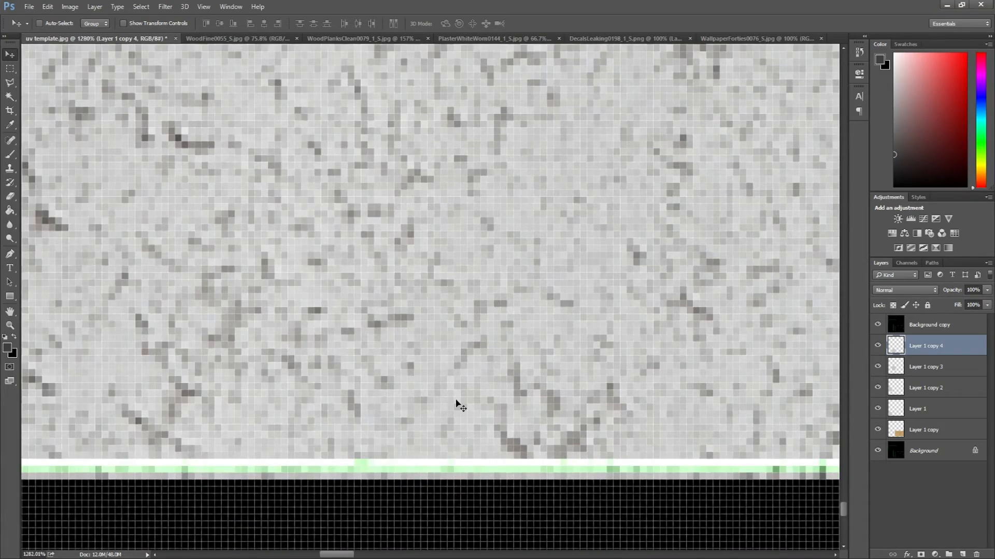
Step: Nudge the upper-right plaster tile, Layer 1 copy 3, down one pixel to level its top edge with the left tile
{"action": "scroll", "coordinate": [460, 406], "scroll_direction": "down", "scroll_amount": 15}
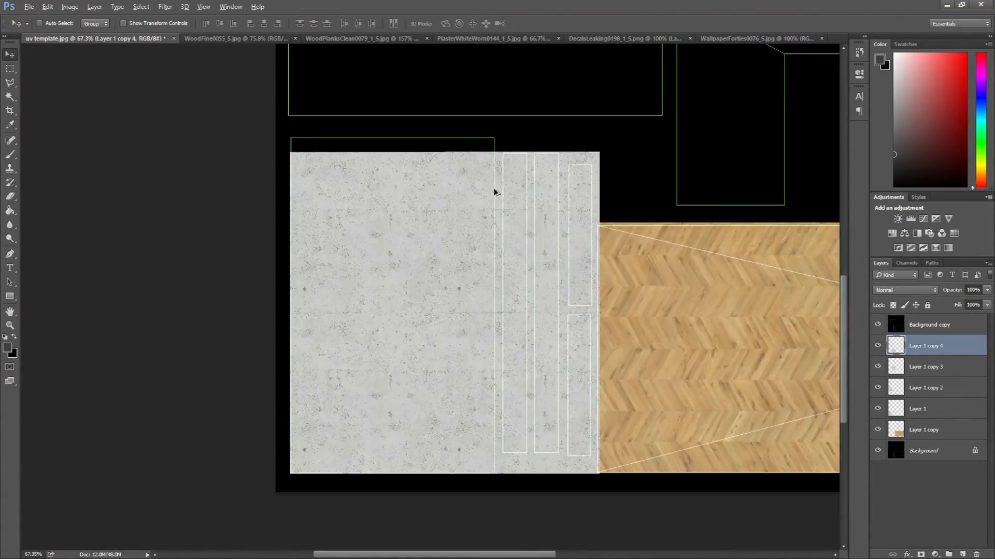
{"action": "scroll", "coordinate": [494, 191], "scroll_direction": "up", "scroll_amount": 8}
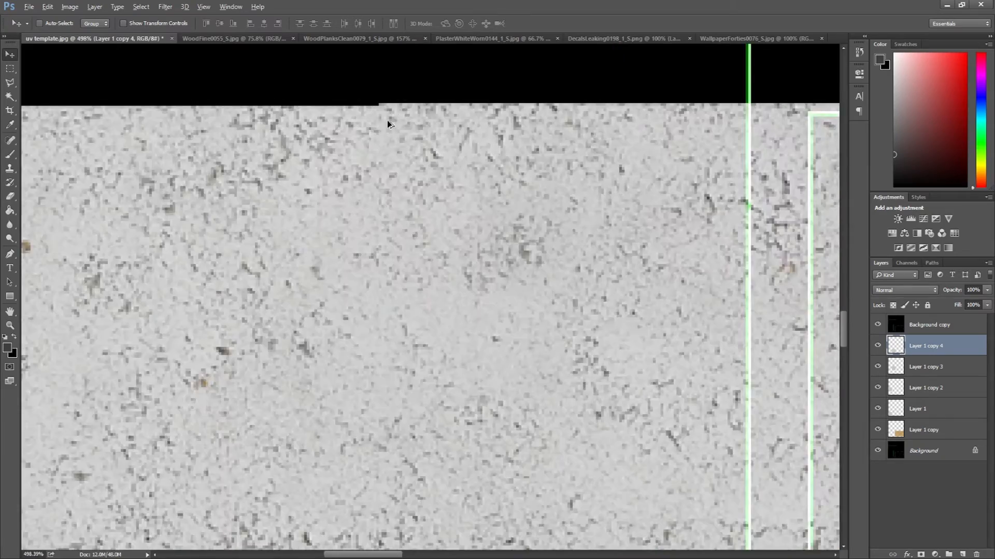
{"action": "scroll", "coordinate": [391, 123], "scroll_direction": "up", "scroll_amount": 3}
{"action": "left_click", "coordinate": [885, 366]}
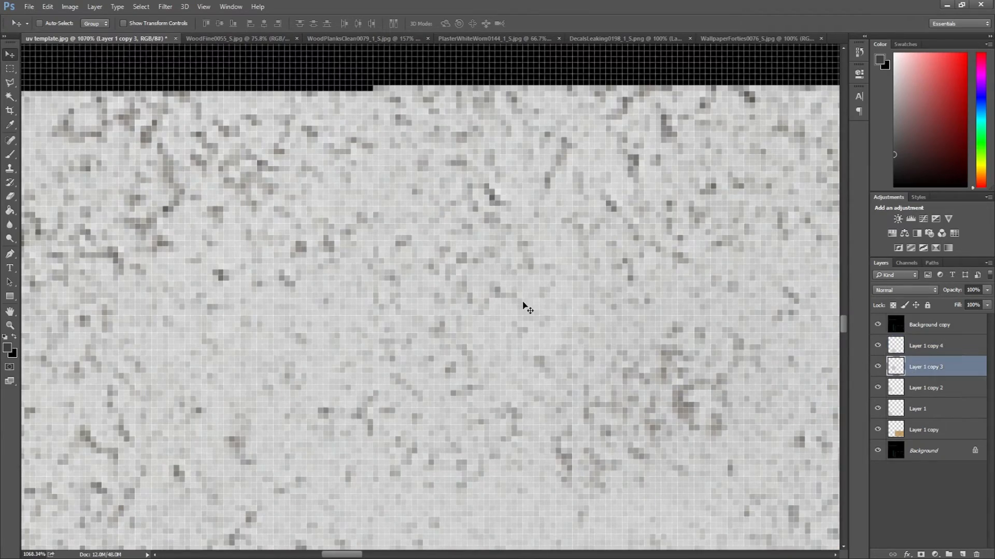
{"action": "key", "text": "Down"}
{"action": "scroll", "coordinate": [468, 328], "scroll_direction": "down", "scroll_amount": 12}
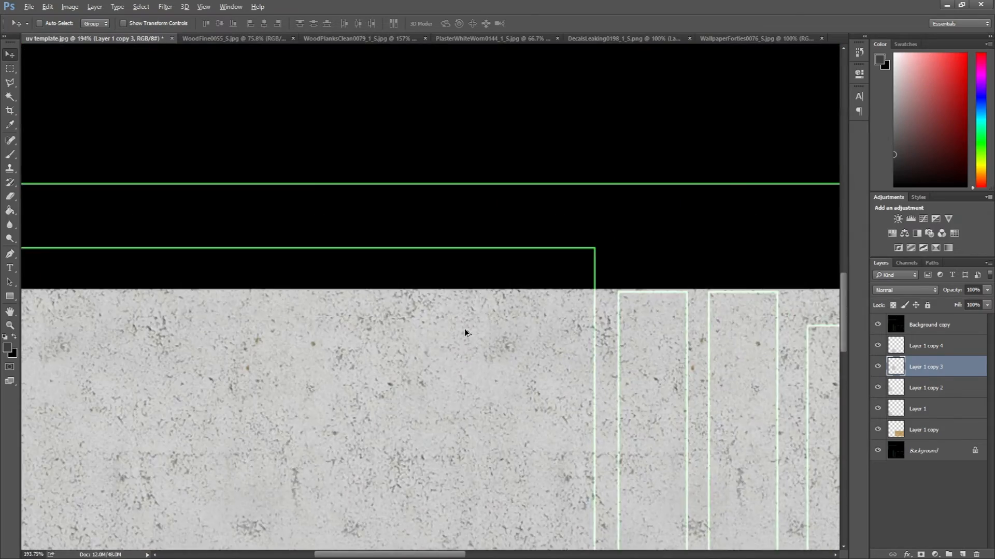
{"action": "scroll", "coordinate": [318, 451], "scroll_direction": "up", "scroll_amount": 5}
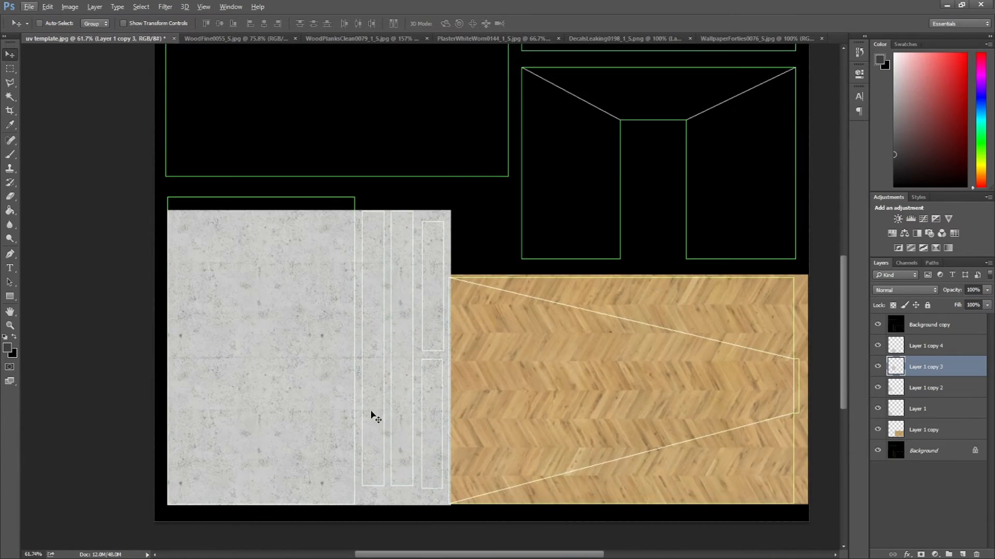
{"action": "scroll", "coordinate": [178, 350], "scroll_direction": "up", "scroll_amount": 2}
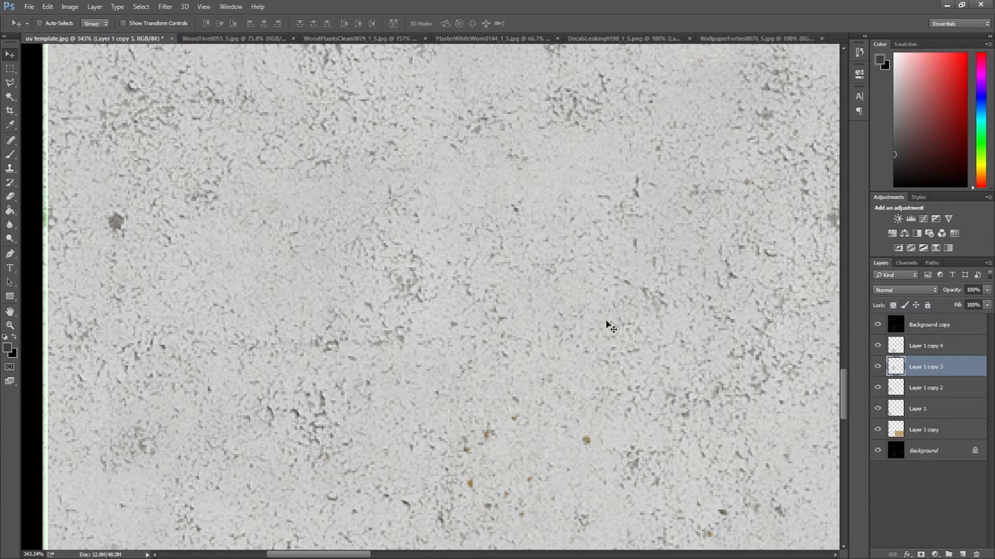
Step: Merge the four plaster tile layers, Layer 1 and Layer 1 copy 2, 3 and 4, into a single layer
{"action": "left_click", "coordinate": [898, 387]}
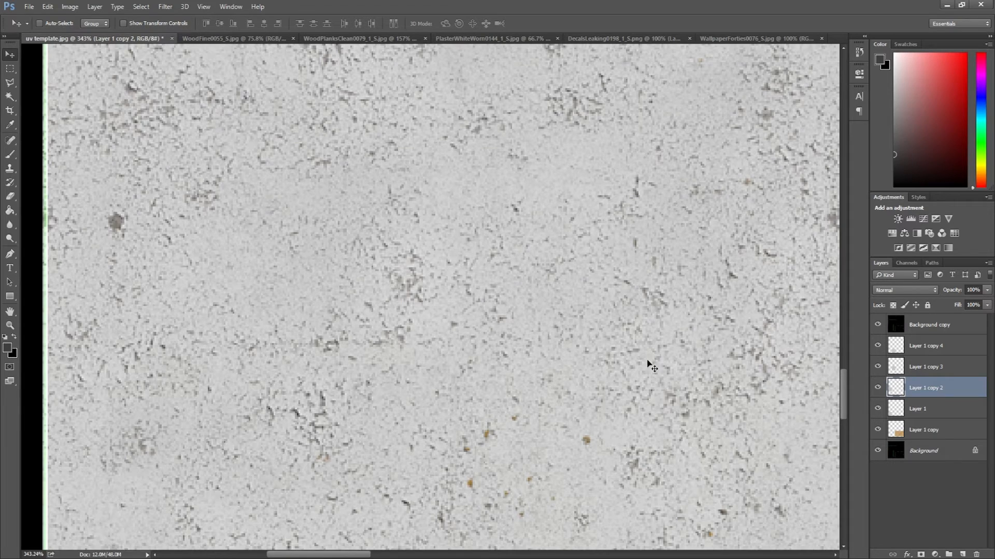
{"action": "scroll", "coordinate": [484, 365], "scroll_direction": "down", "scroll_amount": 10}
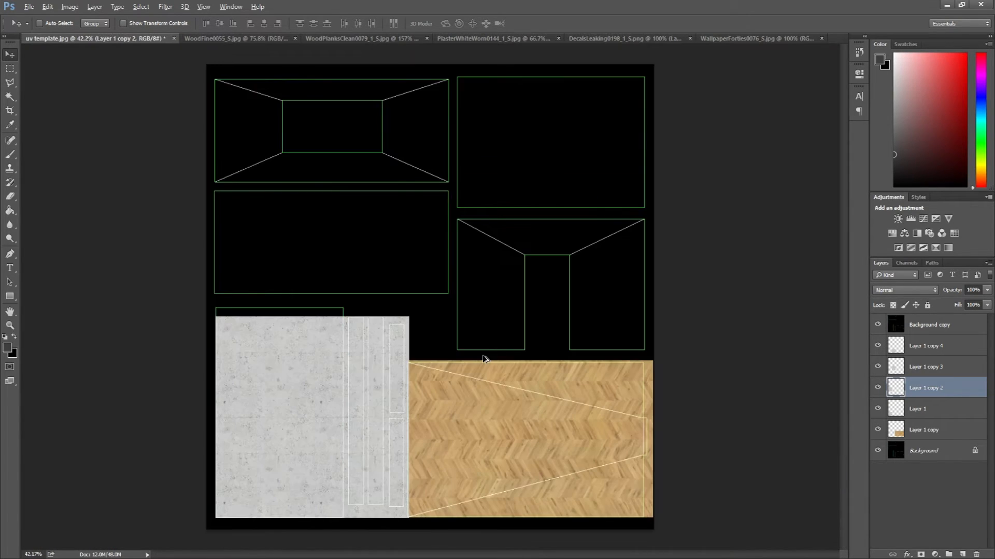
{"action": "scroll", "coordinate": [484, 358], "scroll_direction": "up", "scroll_amount": 2}
{"action": "left_click", "coordinate": [941, 409]}
{"action": "left_click", "coordinate": [932, 383], "text": "ctrl"}
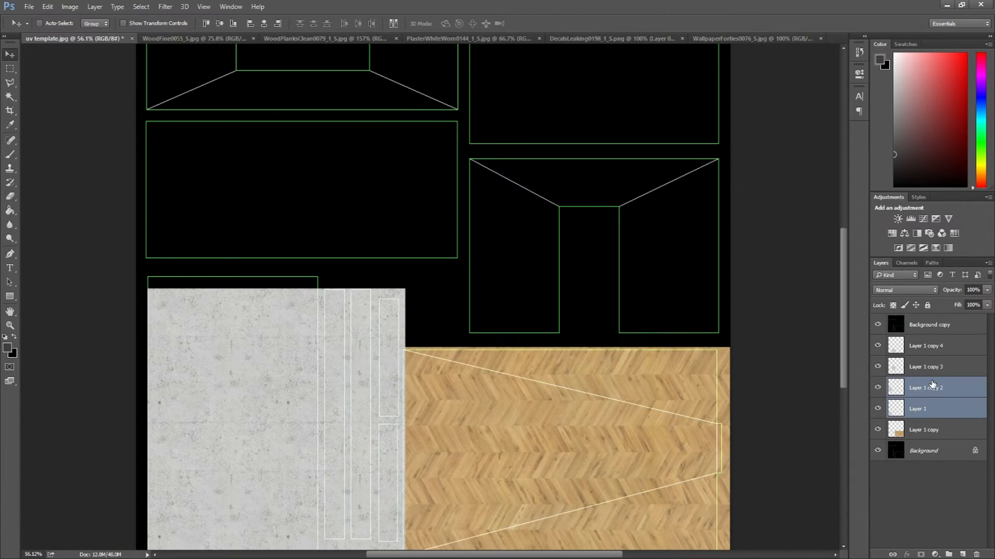
{"action": "left_click", "coordinate": [935, 368], "text": "ctrl"}
{"action": "left_click", "coordinate": [934, 350], "text": "ctrl"}
{"action": "right_click", "coordinate": [963, 374]}
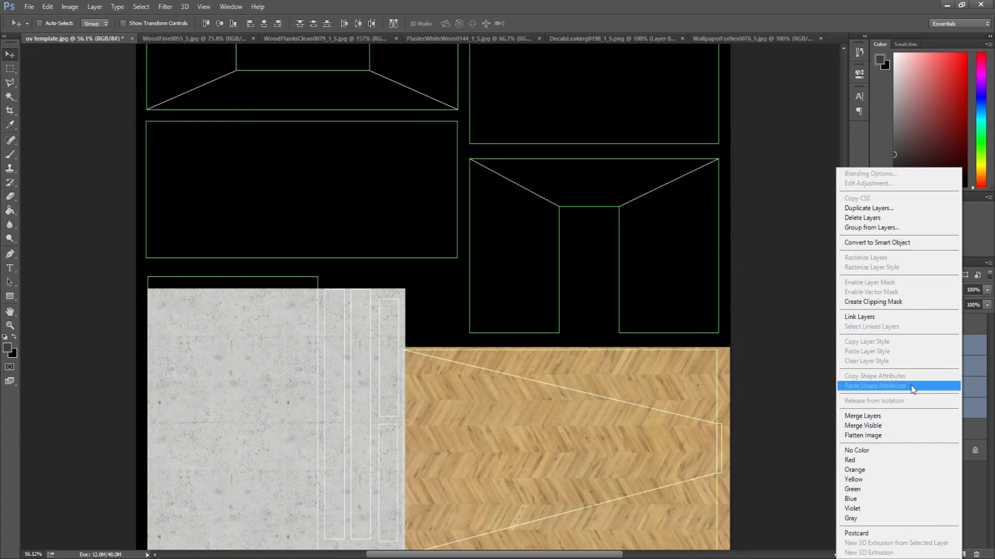
{"action": "left_click", "coordinate": [922, 413]}
{"action": "scroll", "coordinate": [354, 405], "scroll_direction": "down", "scroll_amount": 2}
{"action": "left_click_drag", "start_coordinate": [352, 406], "coordinate": [379, 350]}
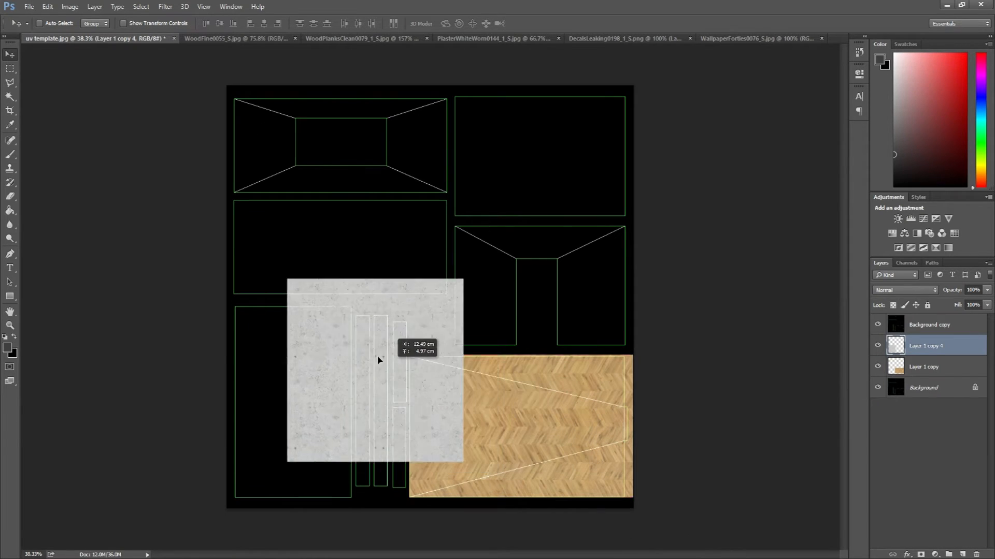
{"action": "key", "text": "ctrl+z"}
Step: Stretch the merged ceiling plaster upward to about 104.62% height so it just covers the ceiling outline's upper edge
{"action": "scroll", "coordinate": [243, 455], "scroll_direction": "up", "scroll_amount": 5}
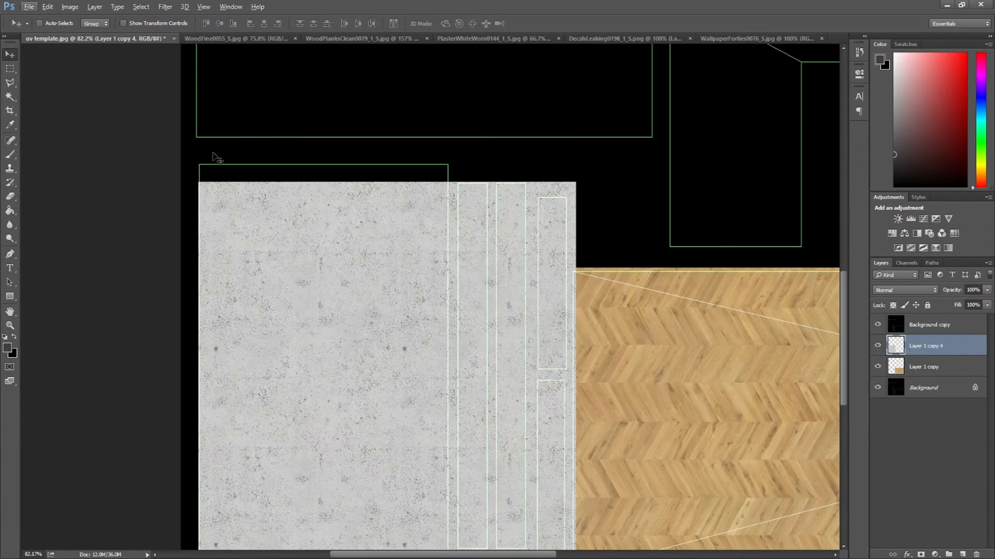
{"action": "key", "text": "ctrl+t"}
{"action": "left_click_drag", "start_coordinate": [378, 184], "coordinate": [379, 163]}
{"action": "scroll", "coordinate": [200, 148], "scroll_direction": "up", "scroll_amount": 1}
{"action": "scroll", "coordinate": [206, 204], "scroll_direction": "up", "scroll_amount": 2}
{"action": "scroll", "coordinate": [582, 186], "scroll_direction": "up", "scroll_amount": 4}
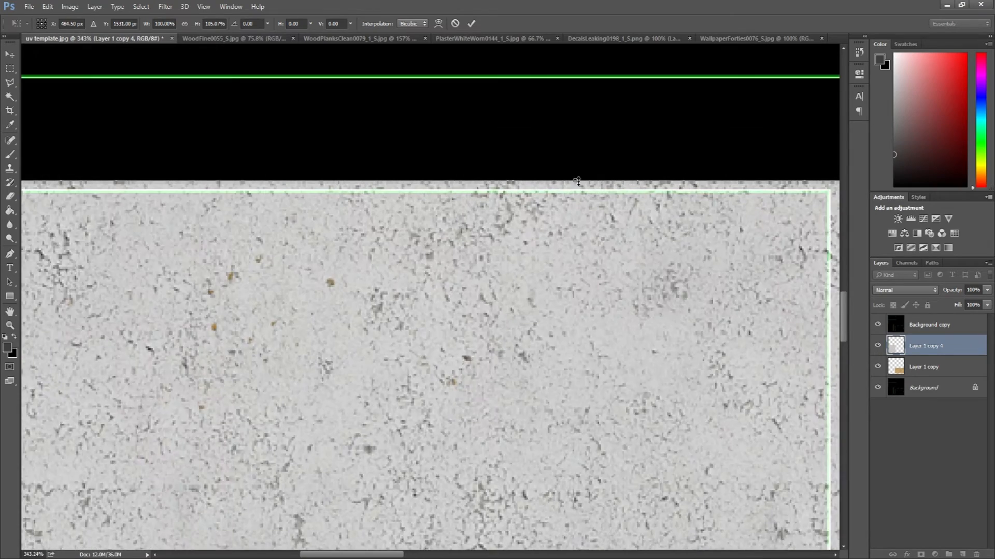
{"action": "scroll", "coordinate": [577, 181], "scroll_direction": "up", "scroll_amount": 1}
{"action": "left_click_drag", "start_coordinate": [576, 179], "coordinate": [583, 188]}
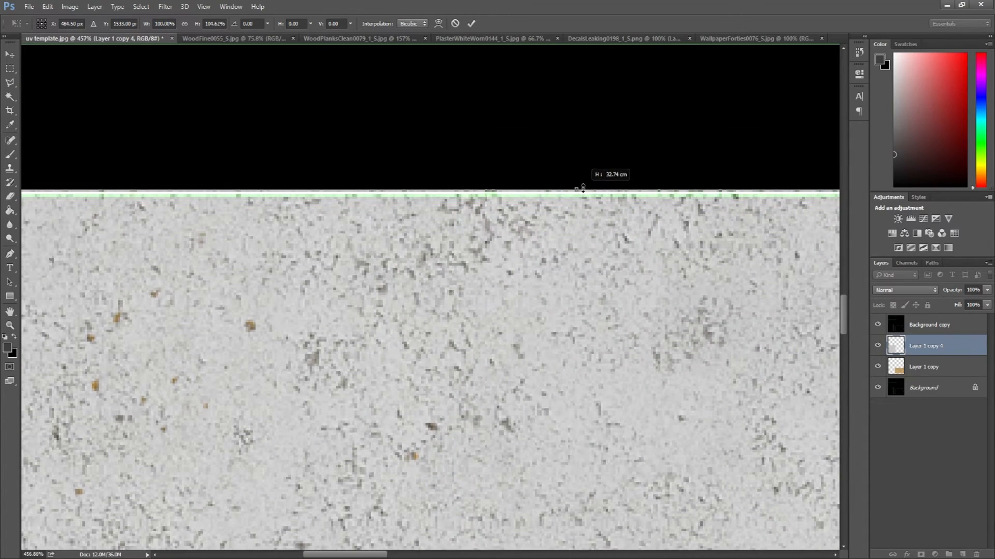
{"action": "key", "text": "Return"}
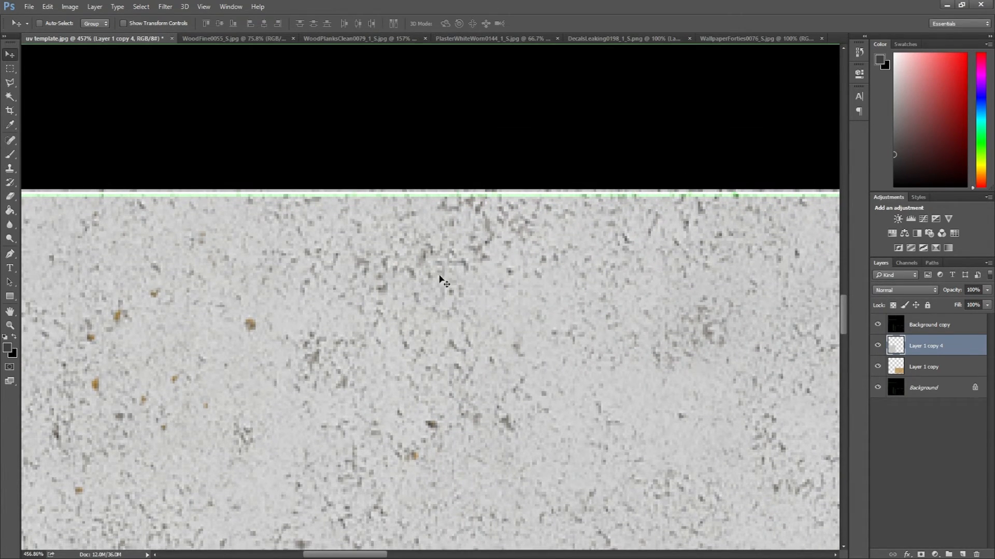
Step: Select and delete the excess plaster beyond the ceiling outline's right edge, covering the narrow trim outlines, and clear the selection
{"action": "scroll", "coordinate": [400, 281], "scroll_direction": "down", "scroll_amount": 2}
{"action": "scroll", "coordinate": [400, 281], "scroll_direction": "down", "scroll_amount": 7}
{"action": "scroll", "coordinate": [338, 422], "scroll_direction": "up", "scroll_amount": 2}
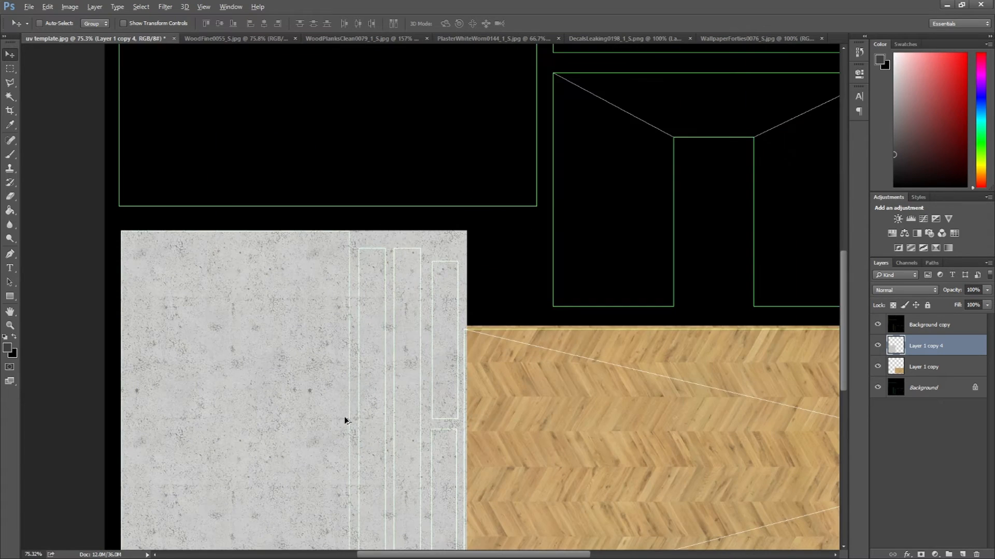
{"action": "scroll", "coordinate": [352, 404], "scroll_direction": "down", "scroll_amount": 1}
{"action": "scroll", "coordinate": [352, 404], "scroll_direction": "down", "scroll_amount": 1}
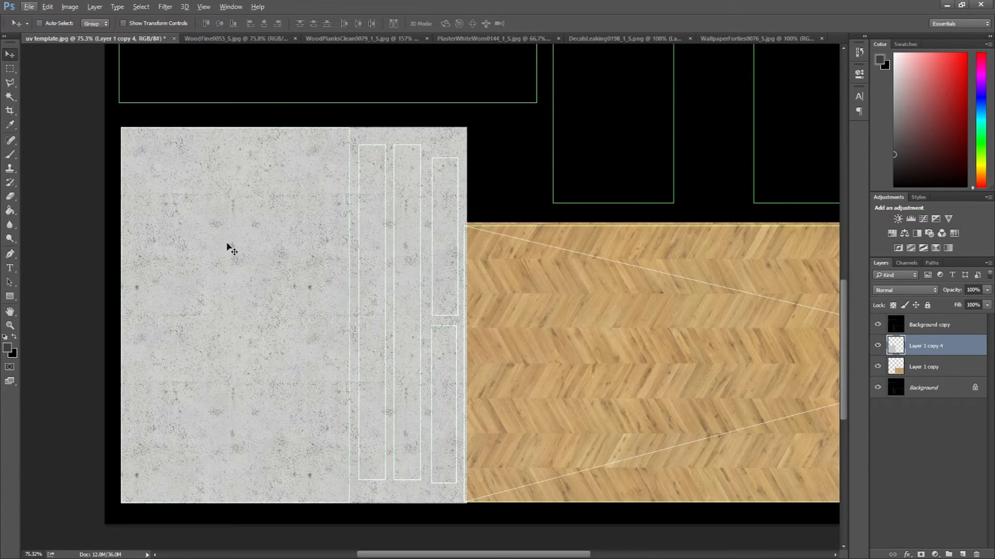
{"action": "left_click", "coordinate": [9, 70]}
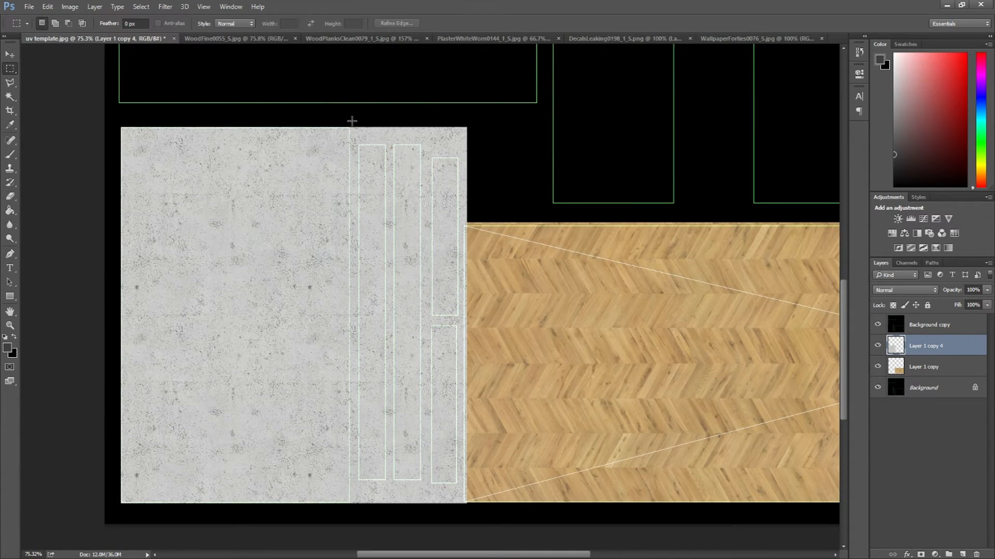
{"action": "left_click_drag", "start_coordinate": [356, 123], "coordinate": [504, 523]}
{"action": "key", "text": "Delete"}
{"action": "left_click_drag", "start_coordinate": [403, 330], "coordinate": [403, 332]}
{"action": "key", "text": "ctrl+h"}
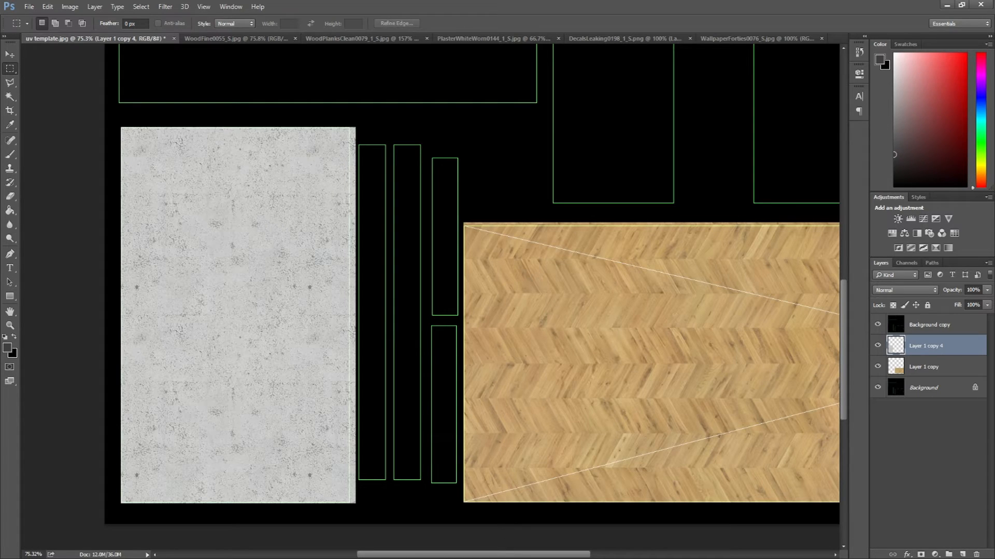
Step: Review the open plaster, leaking decal and wallpaper images, and close WallpaperForties0076_S.jpg
{"action": "scroll", "coordinate": [460, 340], "scroll_direction": "down", "scroll_amount": 4}
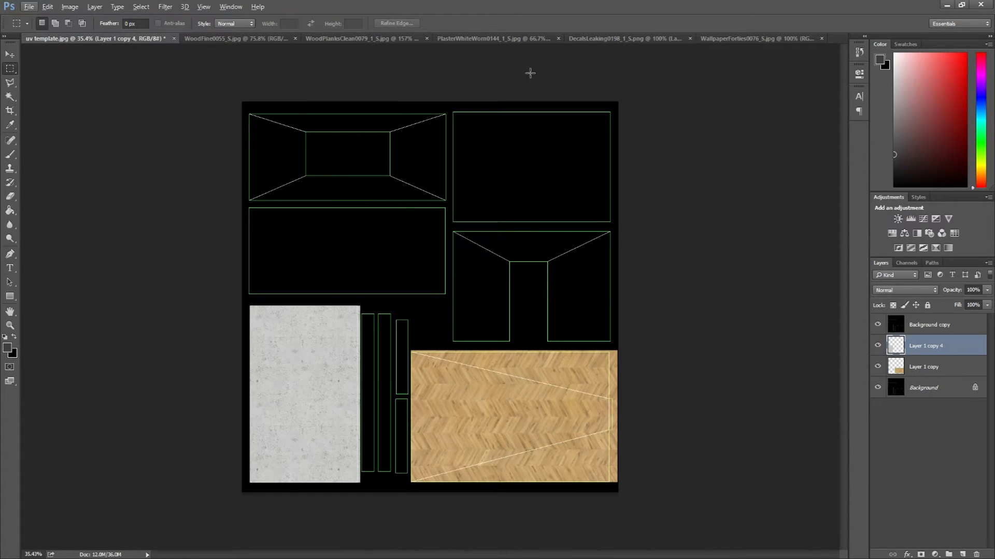
{"action": "left_click", "coordinate": [502, 37]}
{"action": "left_click", "coordinate": [647, 38]}
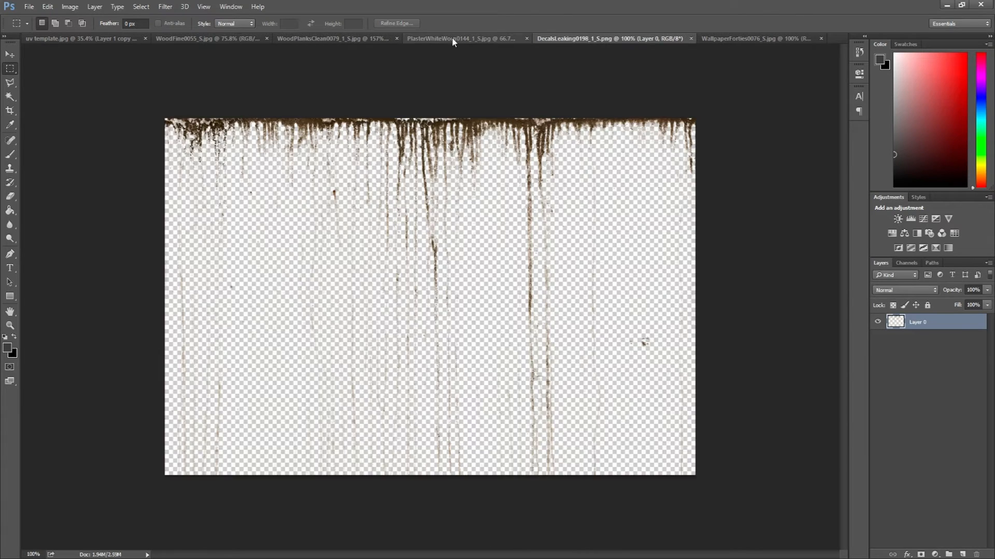
{"action": "left_click", "coordinate": [365, 37]}
{"action": "left_click", "coordinate": [755, 40]}
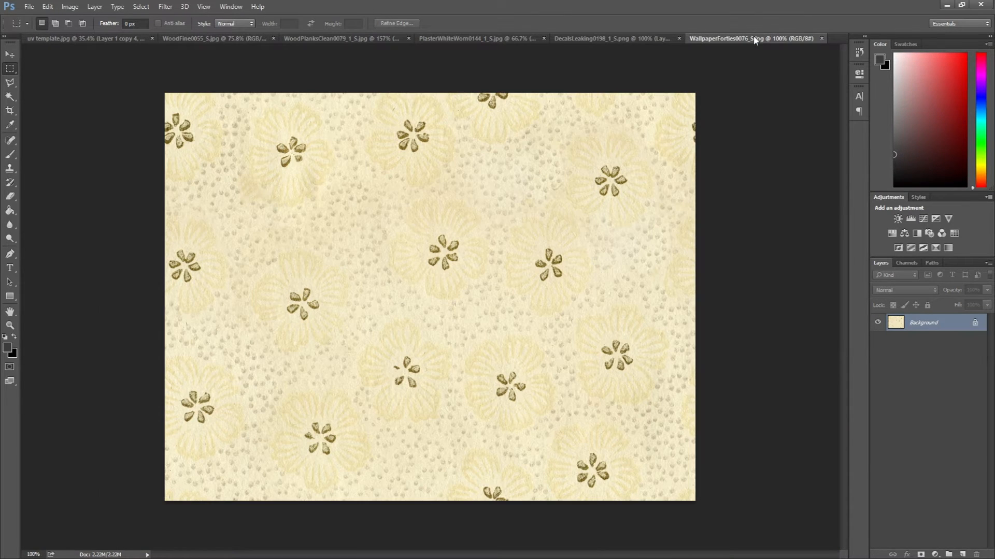
{"action": "left_click", "coordinate": [821, 39]}
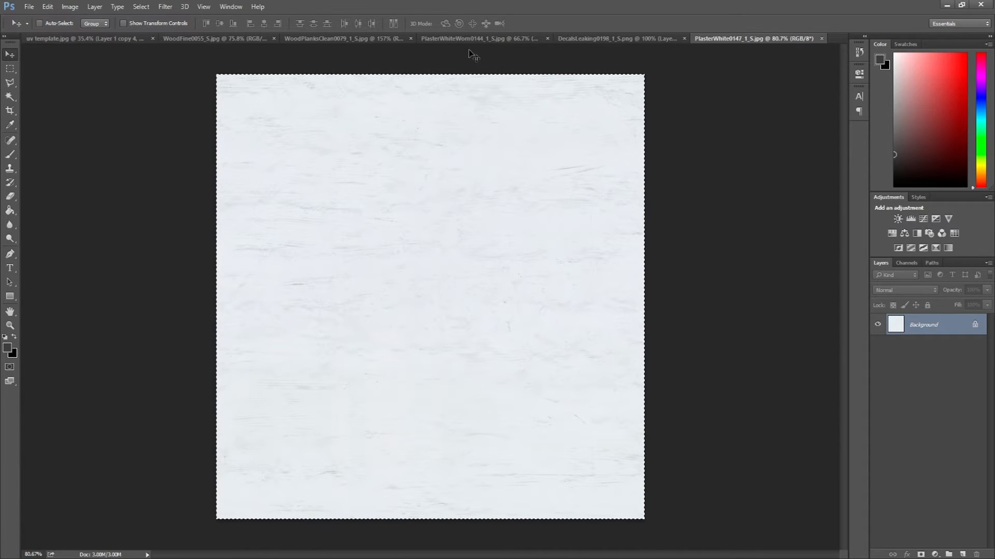
Step: Paste the PlasterWhite0147_1_S texture into uv template.jpg and scale it to about 44.43% inside the empty wall outline above the ceiling plaster
{"action": "left_click", "coordinate": [105, 38]}
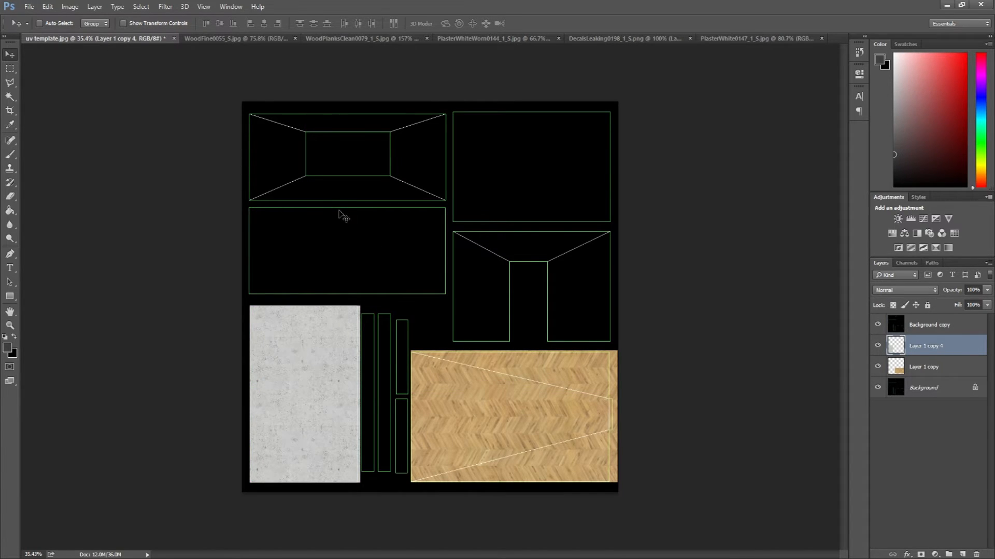
{"action": "scroll", "coordinate": [340, 215], "scroll_direction": "up", "scroll_amount": 2}
{"action": "mouse_move", "coordinate": [372, 211]}
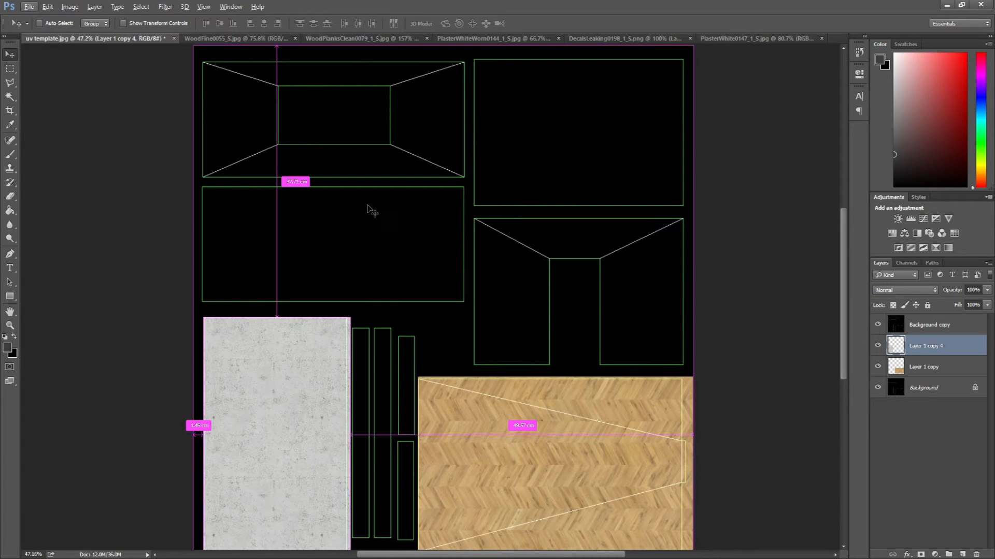
{"action": "key", "text": "ctrl+v"}
{"action": "left_click_drag", "start_coordinate": [337, 232], "coordinate": [283, 264]}
{"action": "key", "text": "ctrl+t"}
{"action": "left_click_drag", "start_coordinate": [455, 442], "coordinate": [306, 316]}
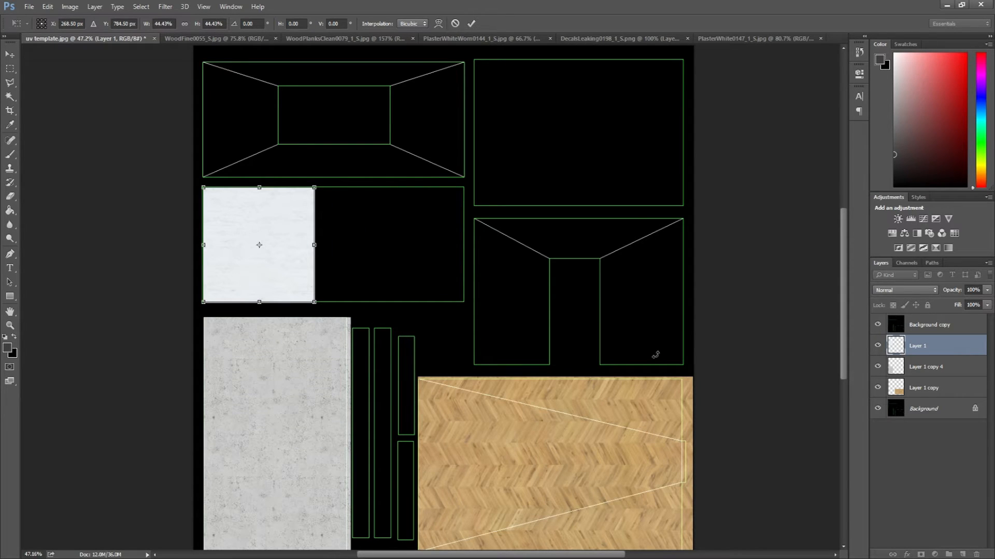
Step: Align the white plaster's upper-left corner with the wall outline's corner, leaving a slight overlap past the lines
{"action": "scroll", "coordinate": [228, 217], "scroll_direction": "up", "scroll_amount": 3}
{"action": "left_click_drag", "start_coordinate": [233, 222], "coordinate": [229, 213]}
{"action": "scroll", "coordinate": [228, 214], "scroll_direction": "up", "scroll_amount": 5}
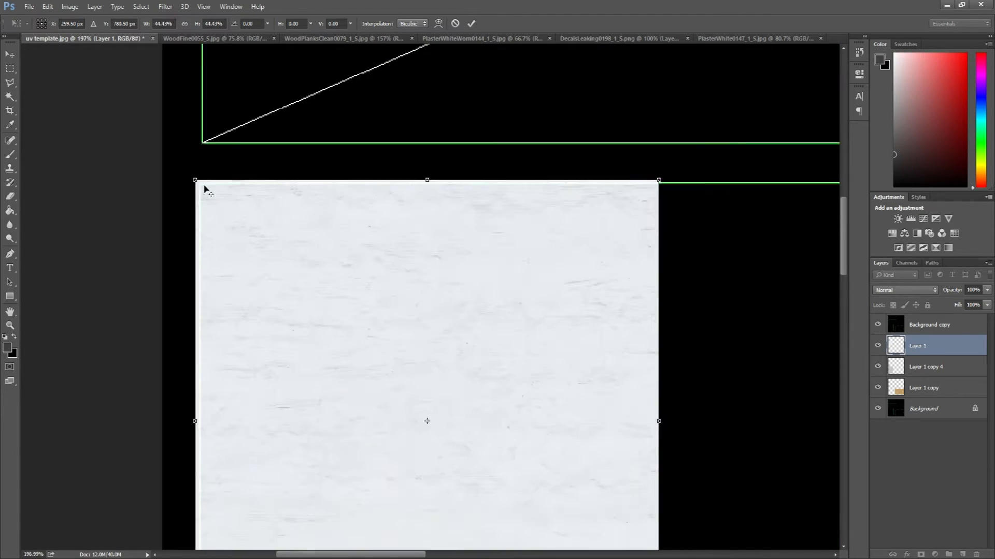
{"action": "key", "text": "Down"}
{"action": "key", "text": "Down"}
{"action": "key", "text": "Right"}
{"action": "key", "text": "Right"}
{"action": "key", "text": "Right"}
{"action": "key", "text": "Left"}
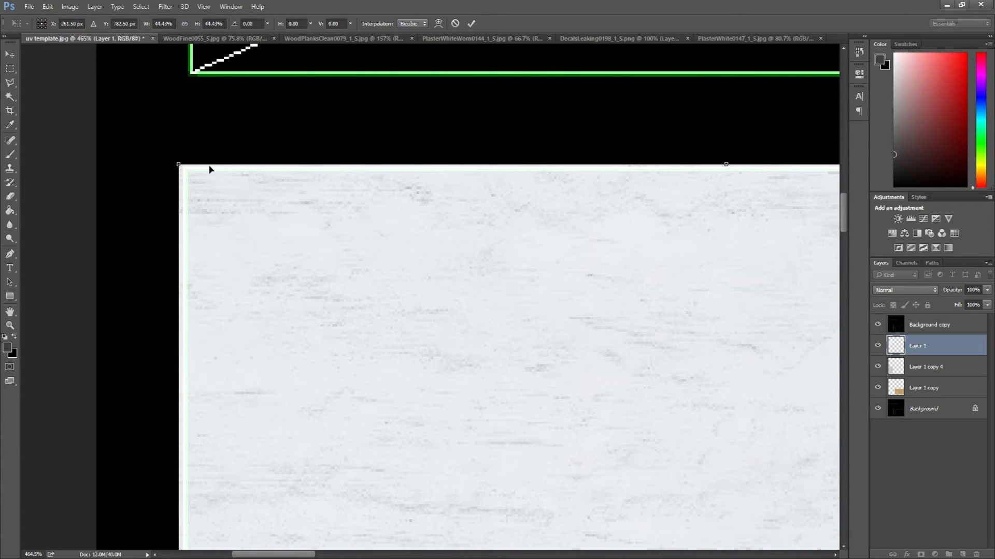
{"action": "scroll", "coordinate": [207, 171], "scroll_direction": "up", "scroll_amount": 5}
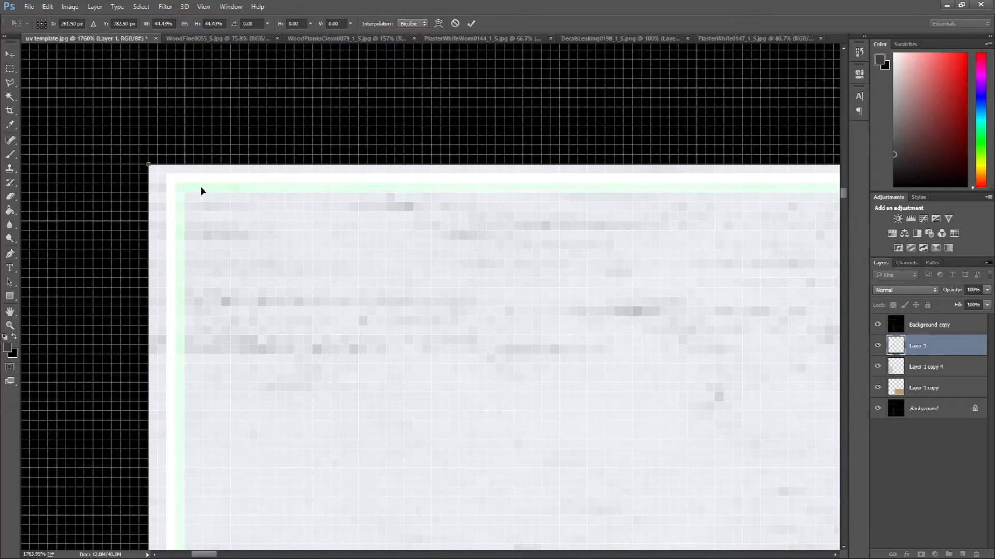
{"action": "key", "text": "Right"}
Step: Shrink the white plaster tile to about 28.81%, keeping its upper-left corner in place, and apply the transform
{"action": "scroll", "coordinate": [207, 201], "scroll_direction": "down", "scroll_amount": 8}
{"action": "left_click_drag", "start_coordinate": [407, 393], "coordinate": [275, 337]}
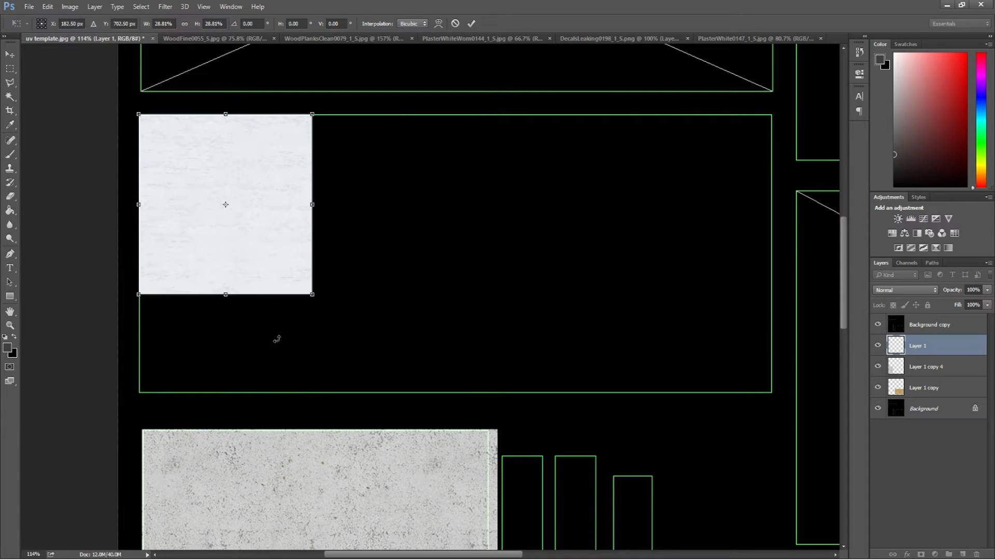
{"action": "key", "text": "Return"}
Step: Duplicate the white plaster tile directly below itself and nudge it up to close the horizontal seam
{"action": "left_click_drag", "start_coordinate": [275, 237], "coordinate": [277, 395]}
{"action": "scroll", "coordinate": [203, 299], "scroll_direction": "up", "scroll_amount": 5}
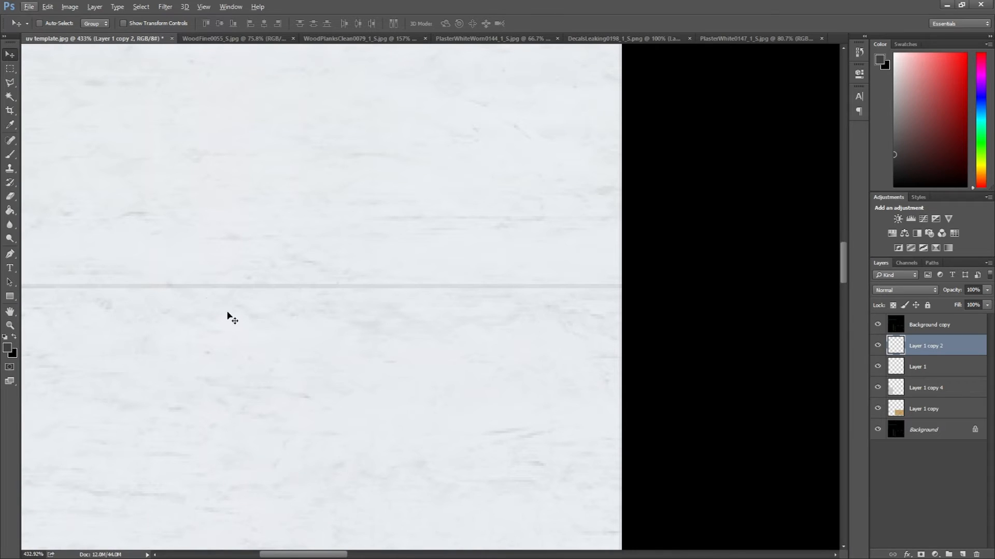
{"action": "key", "text": "Up"}
{"action": "scroll", "coordinate": [261, 346], "scroll_direction": "down", "scroll_amount": 5}
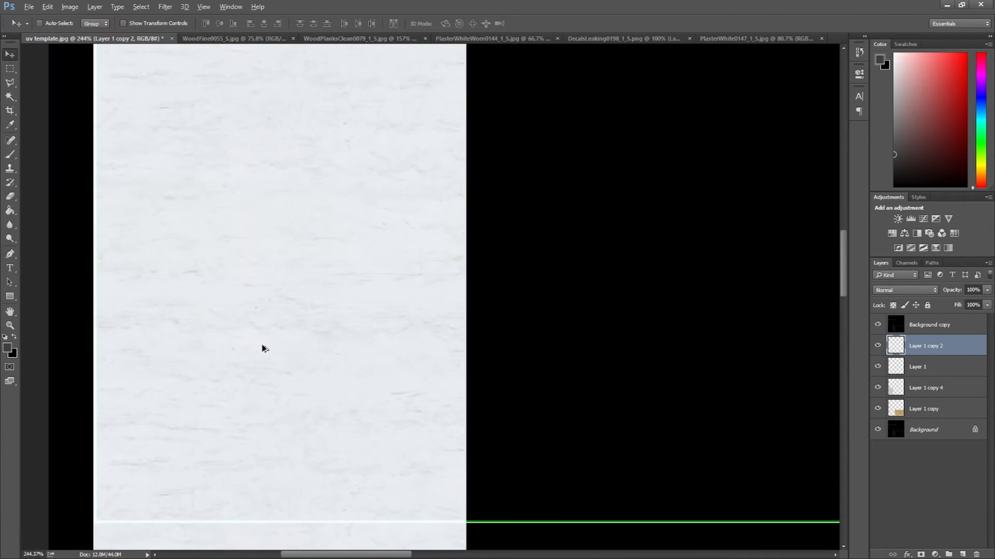
Step: Merge the two white plaster tile layers, Layer 1 and Layer 1 copy 2
{"action": "key", "text": "alt"}
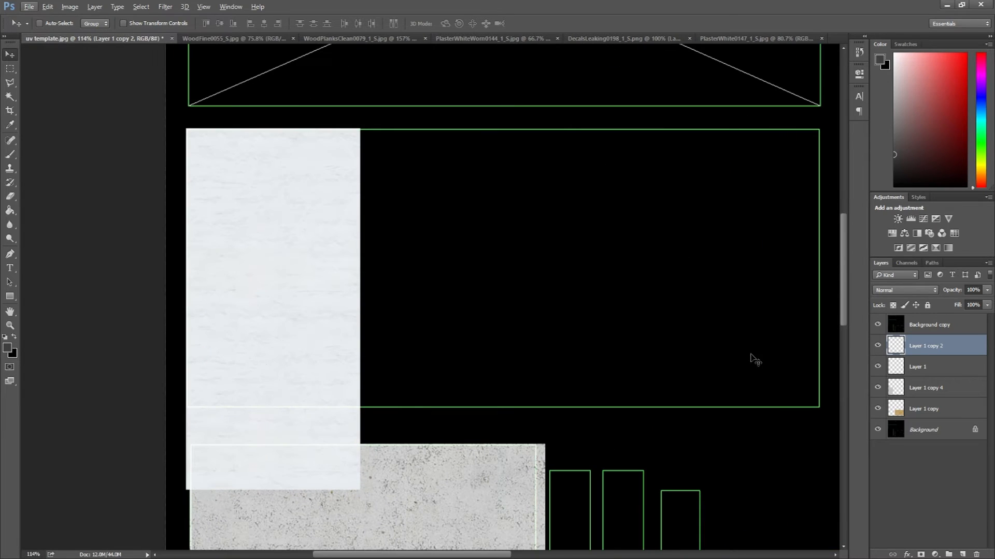
{"action": "left_click", "coordinate": [956, 367], "text": "ctrl"}
{"action": "right_click", "coordinate": [957, 367]}
{"action": "left_click", "coordinate": [881, 400]}
Step: Scale the merged white plaster strip to about 77.63% width and 77.42% height so it ends just past the wall outline's lower edge
{"action": "left_click_drag", "start_coordinate": [356, 373], "coordinate": [524, 346]}
{"action": "left_click_drag", "start_coordinate": [259, 397], "coordinate": [264, 369]}
{"action": "key", "text": "ctrl+t"}
{"action": "left_click_drag", "start_coordinate": [359, 489], "coordinate": [319, 409]}
{"action": "scroll", "coordinate": [219, 410], "scroll_direction": "up", "scroll_amount": 1}
{"action": "scroll", "coordinate": [473, 415], "scroll_direction": "up", "scroll_amount": 15}
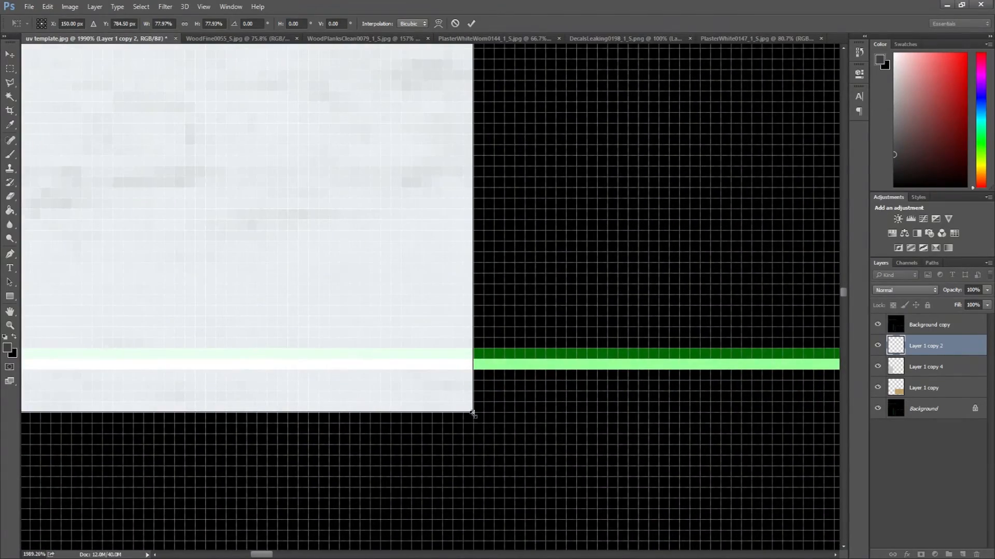
{"action": "left_click_drag", "start_coordinate": [473, 415], "coordinate": [450, 388]}
Step: Examine the scaled white plaster strip's fit and texture density within the wall outline, both close up and against the whole template
{"action": "scroll", "coordinate": [460, 444], "scroll_direction": "down", "scroll_amount": 5}
{"action": "scroll", "coordinate": [458, 444], "scroll_direction": "down", "scroll_amount": 4}
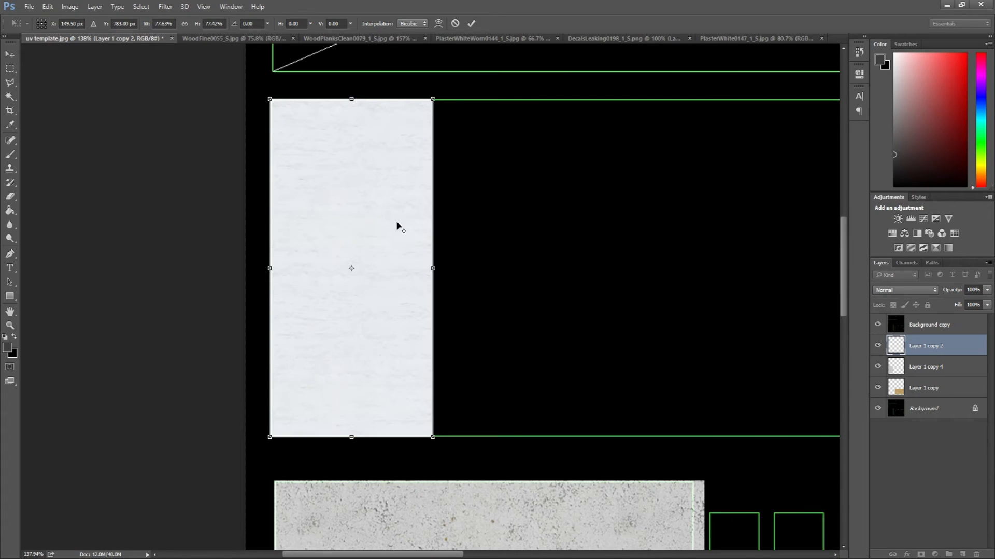
{"action": "scroll", "coordinate": [390, 311], "scroll_direction": "down", "scroll_amount": 2}
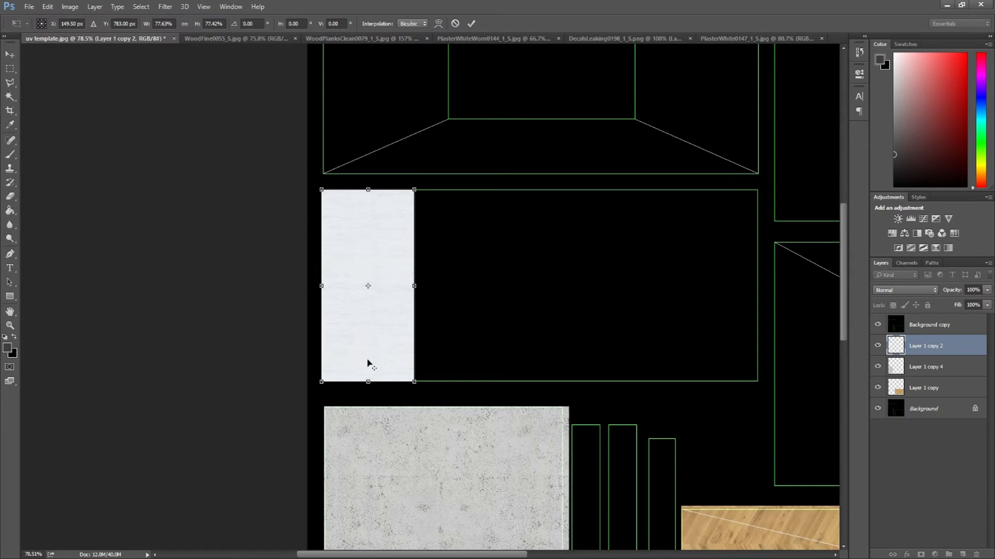
{"action": "scroll", "coordinate": [370, 364], "scroll_direction": "down", "scroll_amount": 2}
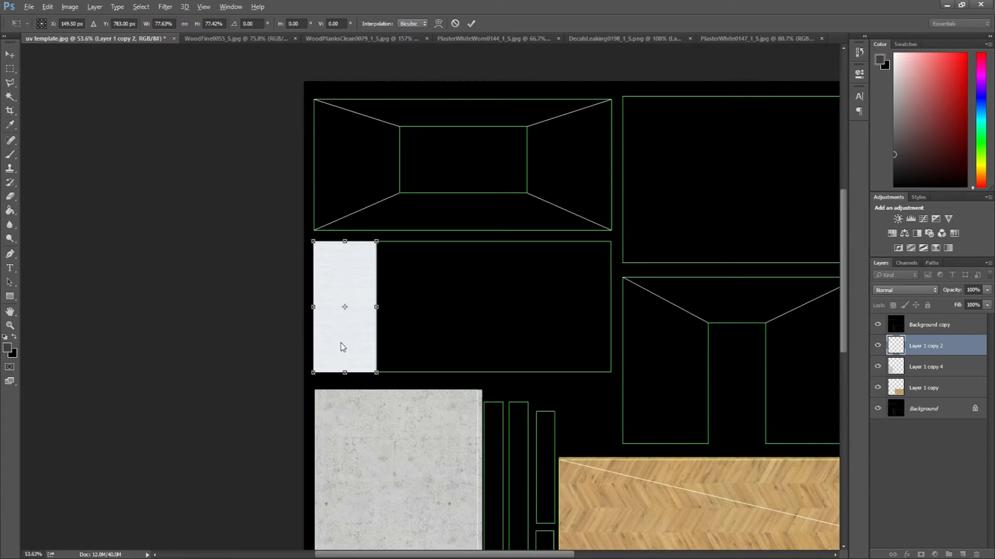
{"action": "scroll", "coordinate": [348, 348], "scroll_direction": "up", "scroll_amount": 4}
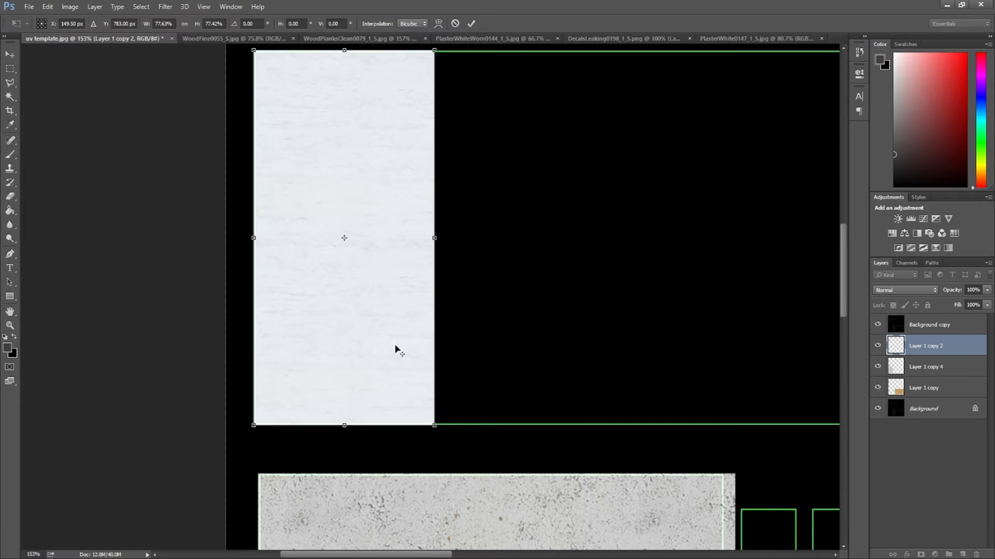
{"action": "scroll", "coordinate": [389, 347], "scroll_direction": "down", "scroll_amount": 3}
{"action": "scroll", "coordinate": [372, 336], "scroll_direction": "down", "scroll_amount": 3}
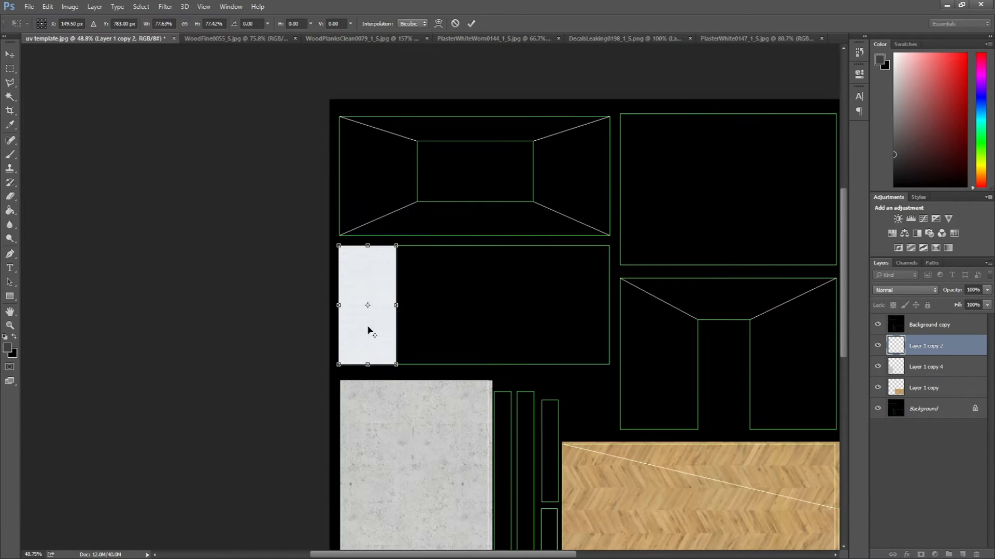
{"action": "scroll", "coordinate": [369, 342], "scroll_direction": "up", "scroll_amount": 4}
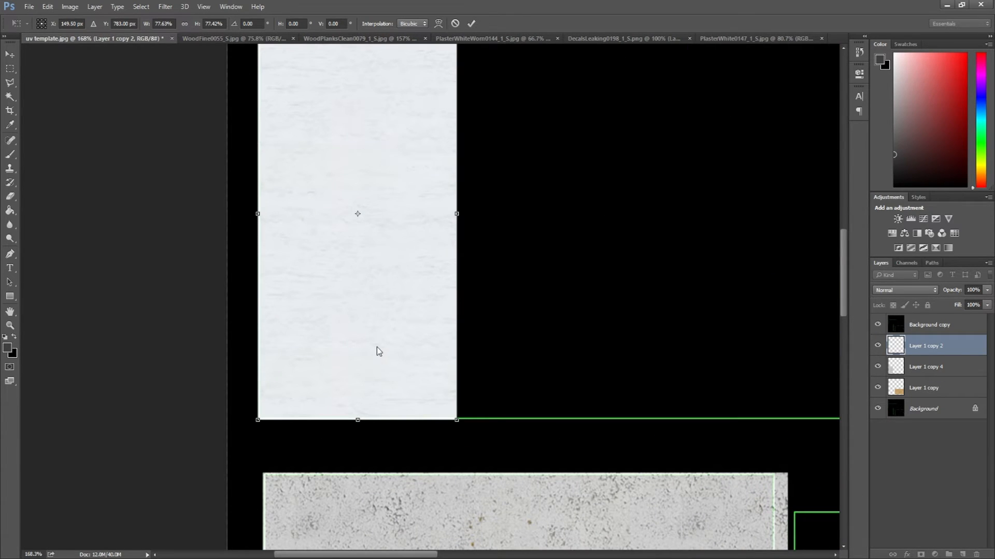
{"action": "scroll", "coordinate": [377, 348], "scroll_direction": "up", "scroll_amount": 3}
{"action": "scroll", "coordinate": [402, 401], "scroll_direction": "up", "scroll_amount": 2}
{"action": "scroll", "coordinate": [402, 394], "scroll_direction": "down", "scroll_amount": 5}
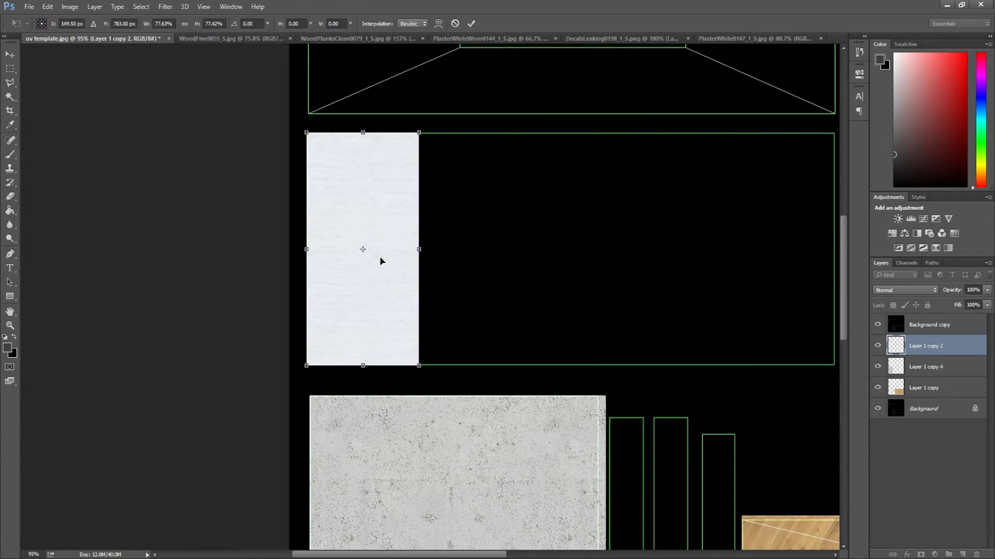
Step: Apply the strip's scaling and duplicate the white plaster strip directly to its right within the wall outline
{"action": "key", "text": "Return"}
{"action": "scroll", "coordinate": [329, 257], "scroll_direction": "down", "scroll_amount": 1}
{"action": "left_click_drag", "start_coordinate": [343, 262], "coordinate": [420, 283]}
{"action": "scroll", "coordinate": [427, 275], "scroll_direction": "up", "scroll_amount": 2}
{"action": "scroll", "coordinate": [416, 289], "scroll_direction": "down", "scroll_amount": 2}
Step: Merge the two side-by-side white plaster strips, Layer 1 copy 2 and Layer 1 copy 3, into one layer
{"action": "key", "text": "ctrl"}
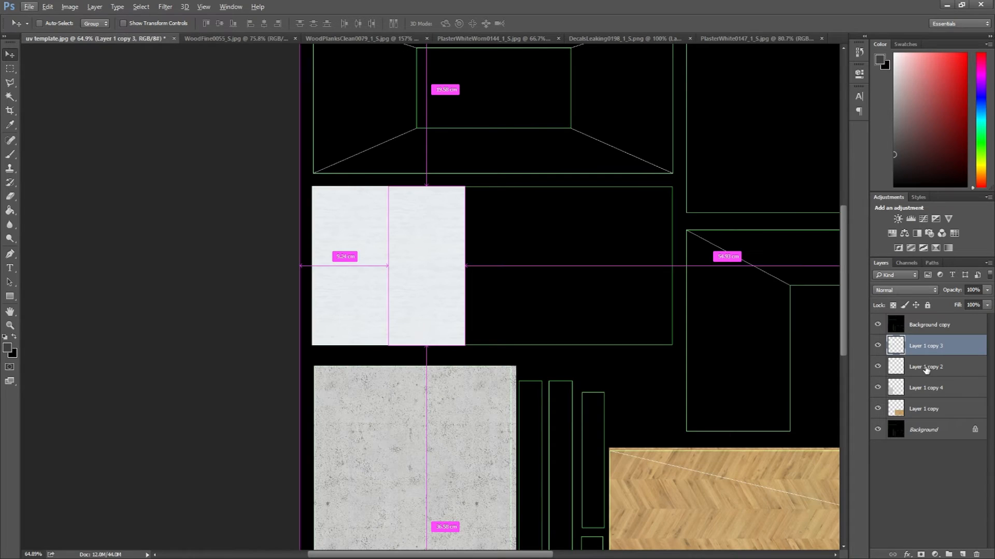
{"action": "right_click", "coordinate": [961, 370]}
{"action": "left_click", "coordinate": [912, 417]}
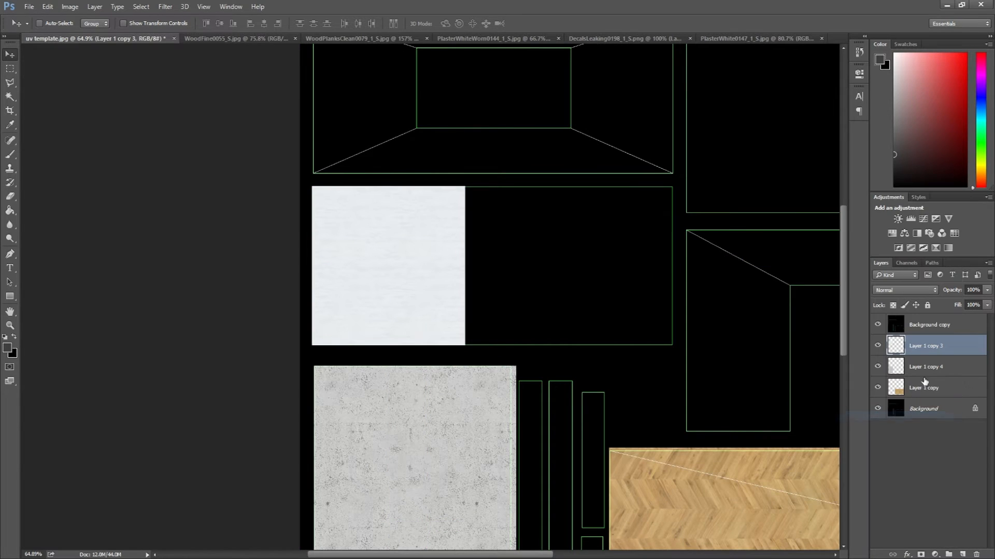
Step: Duplicate the merged white plaster block, Layer 1 copy 3, twice to the right to fill the rest of the wall outline
{"action": "left_click", "coordinate": [947, 367], "text": "ctrl"}
{"action": "left_click", "coordinate": [943, 346]}
{"action": "left_click_drag", "start_coordinate": [395, 296], "coordinate": [524, 290]}
{"action": "scroll", "coordinate": [499, 288], "scroll_direction": "up", "scroll_amount": 6}
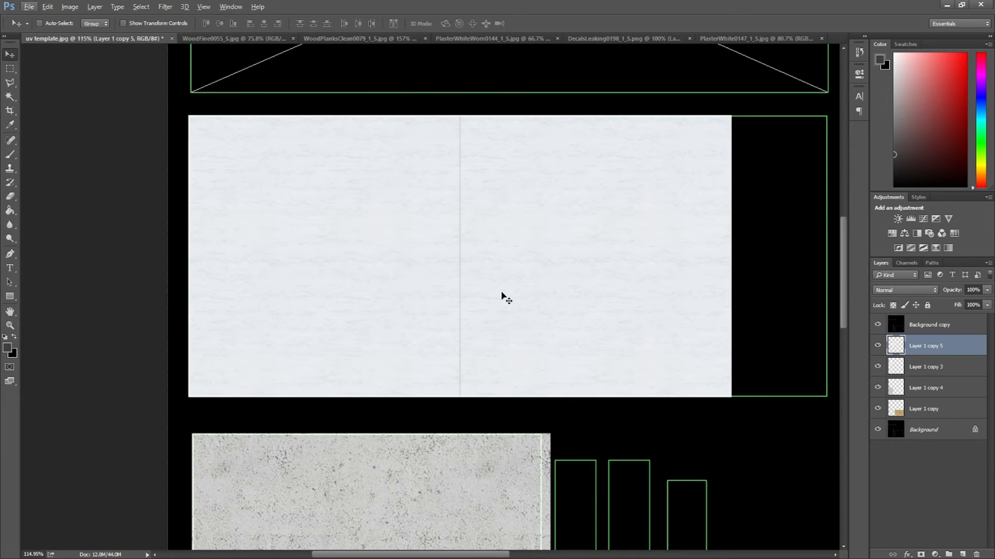
{"action": "scroll", "coordinate": [452, 297], "scroll_direction": "down", "scroll_amount": 5}
{"action": "left_click_drag", "start_coordinate": [502, 293], "coordinate": [641, 290]}
{"action": "scroll", "coordinate": [456, 277], "scroll_direction": "up", "scroll_amount": 10}
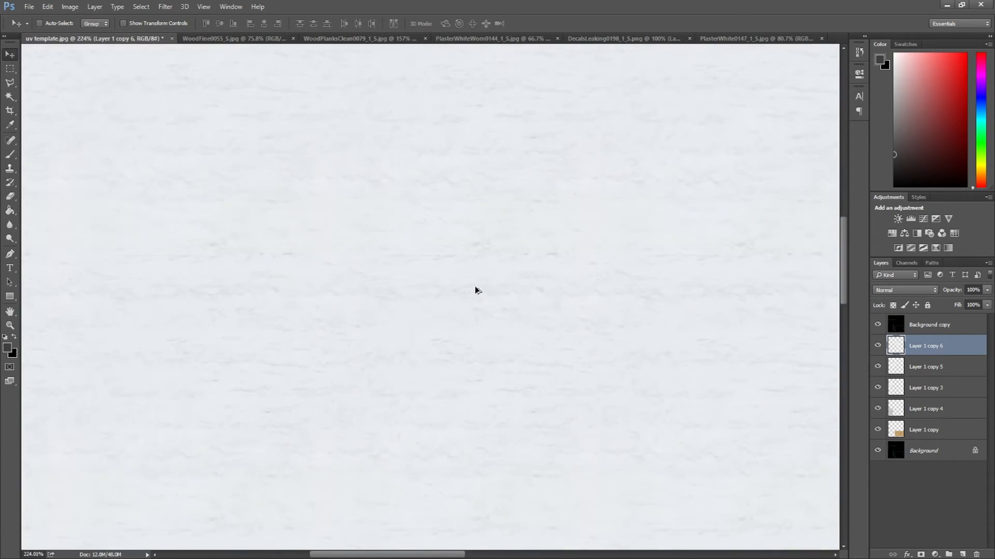
Step: Nudge the plaster duplicate Layer 1 copy 5 slightly left to close the seam with the neighbouring block
{"action": "scroll", "coordinate": [518, 290], "scroll_direction": "down", "scroll_amount": 6}
{"action": "scroll", "coordinate": [446, 304], "scroll_direction": "up", "scroll_amount": 4}
{"action": "scroll", "coordinate": [482, 312], "scroll_direction": "up", "scroll_amount": 8}
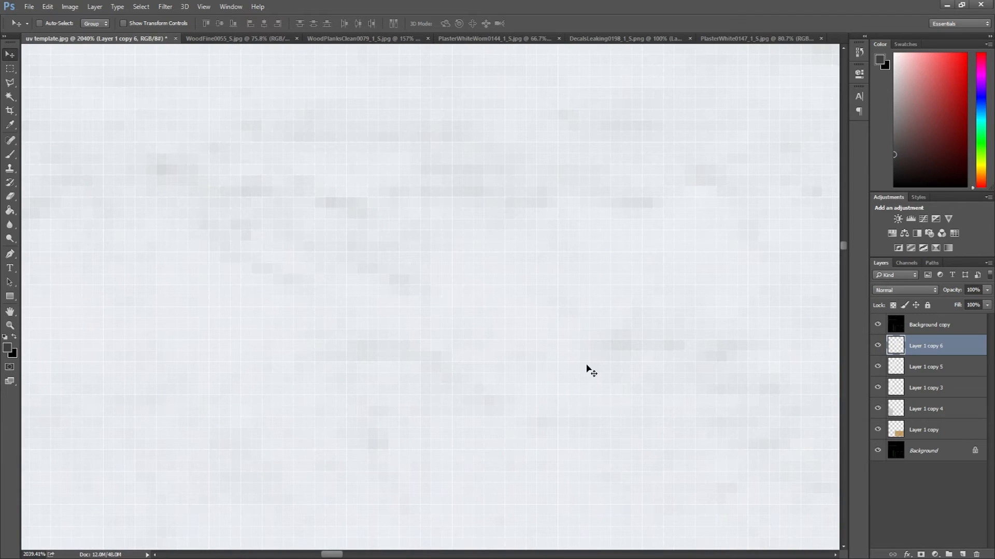
{"action": "left_click", "coordinate": [907, 365]}
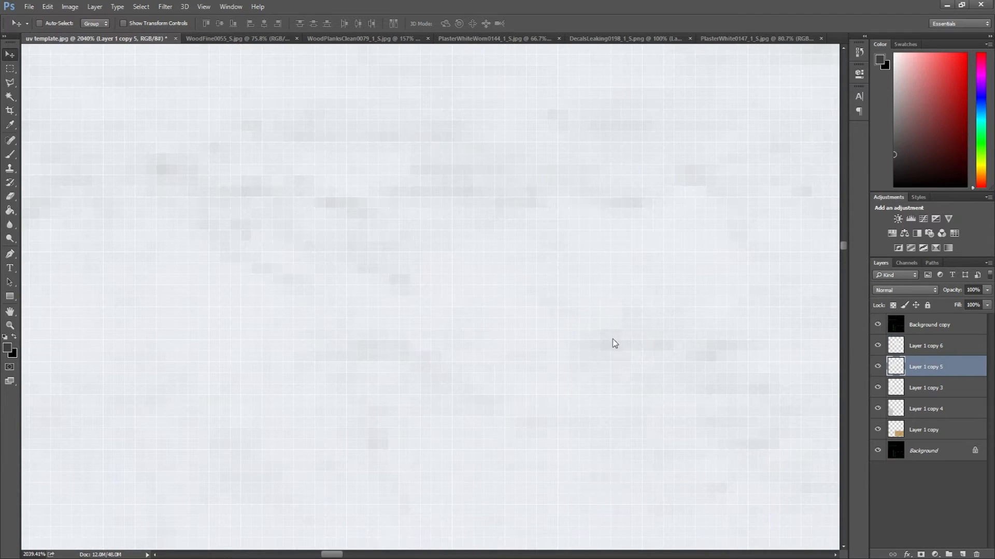
{"action": "scroll", "coordinate": [479, 334], "scroll_direction": "down", "scroll_amount": 10}
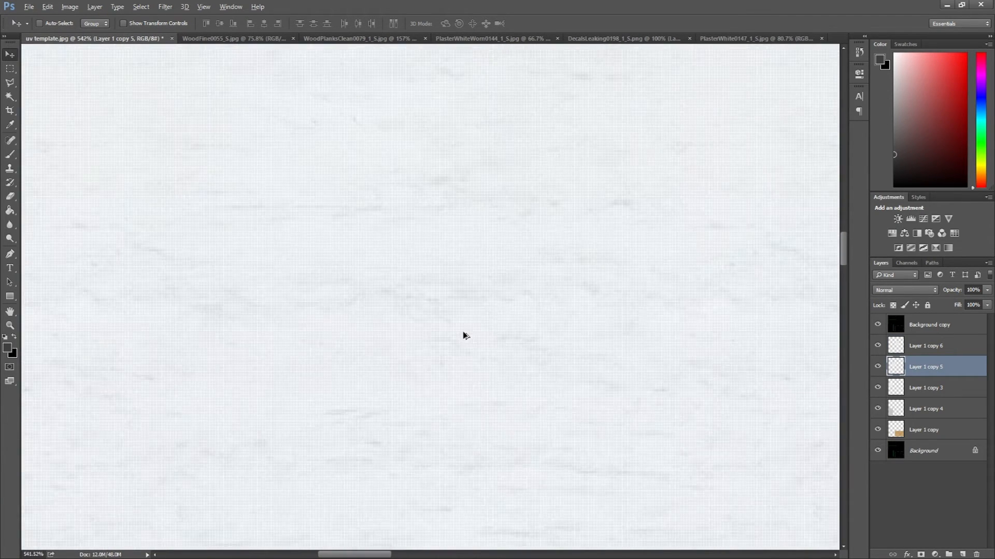
{"action": "scroll", "coordinate": [492, 327], "scroll_direction": "down", "scroll_amount": 2}
{"action": "scroll", "coordinate": [821, 356], "scroll_direction": "up", "scroll_amount": 3}
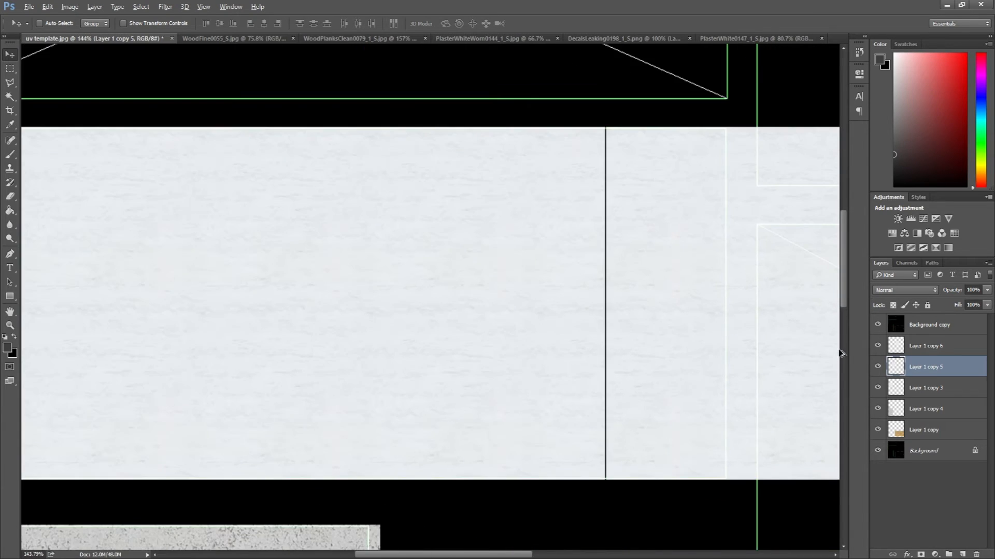
Step: Nudge Layer 1 copy 6 left to close the gap beside Layer 1 copy 5, and check the seam up close
{"action": "left_click", "coordinate": [926, 348]}
{"action": "key", "text": "Left"}
{"action": "key", "text": "Left"}
{"action": "key", "text": "Left"}
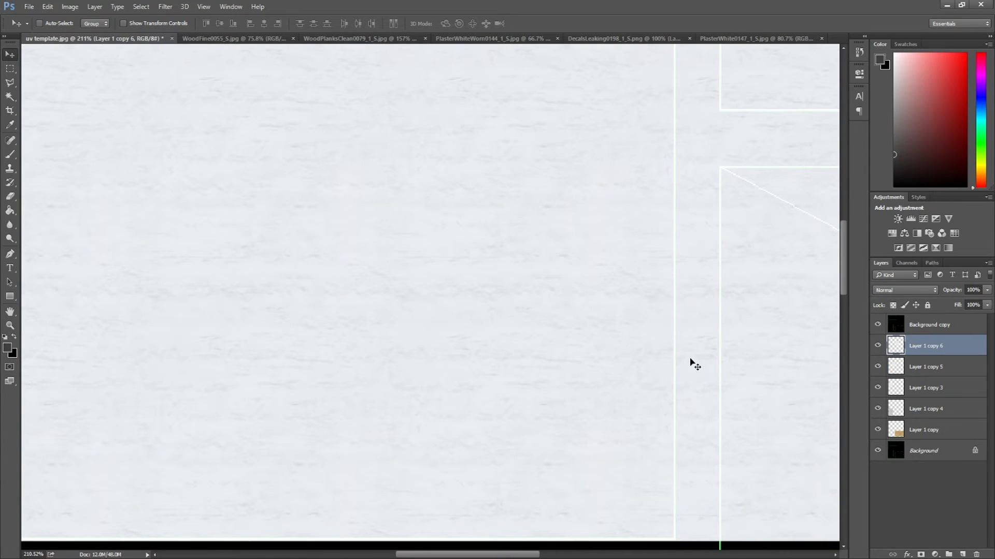
{"action": "scroll", "coordinate": [621, 368], "scroll_direction": "up", "scroll_amount": 6}
{"action": "scroll", "coordinate": [271, 346], "scroll_direction": "down", "scroll_amount": 1}
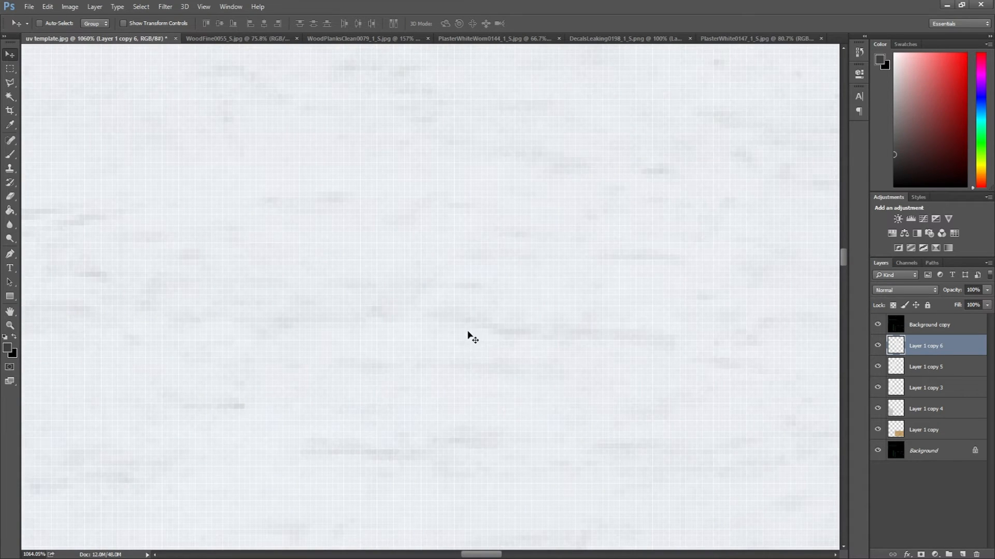
{"action": "scroll", "coordinate": [345, 355], "scroll_direction": "down", "scroll_amount": 10}
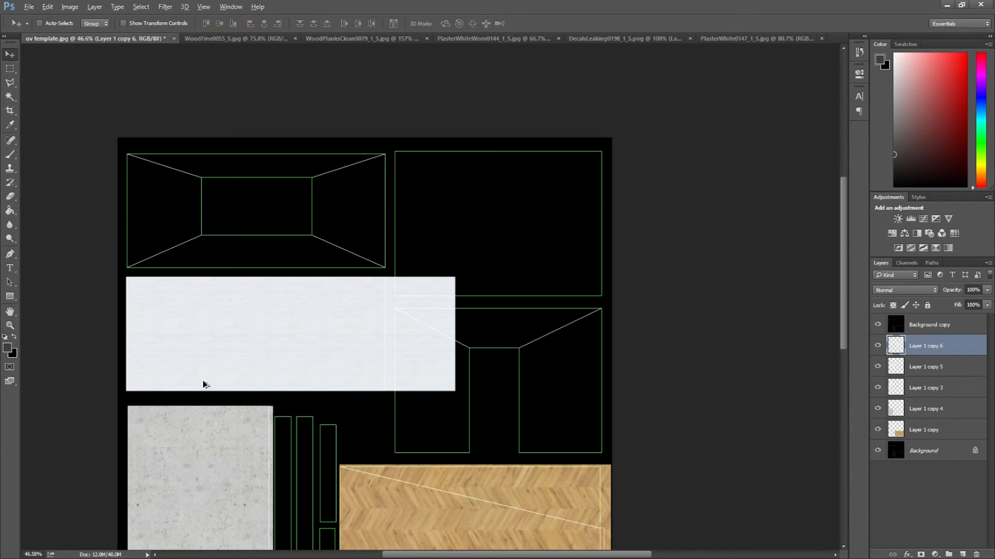
Step: Merge the three plaster layers Layer 1 copy 6, Layer 1 copy 5 and Layer 1 copy 3 into one layer
{"action": "scroll", "coordinate": [228, 381], "scroll_direction": "up", "scroll_amount": 3}
{"action": "scroll", "coordinate": [195, 375], "scroll_direction": "up", "scroll_amount": 2}
{"action": "scroll", "coordinate": [195, 375], "scroll_direction": "down", "scroll_amount": 4}
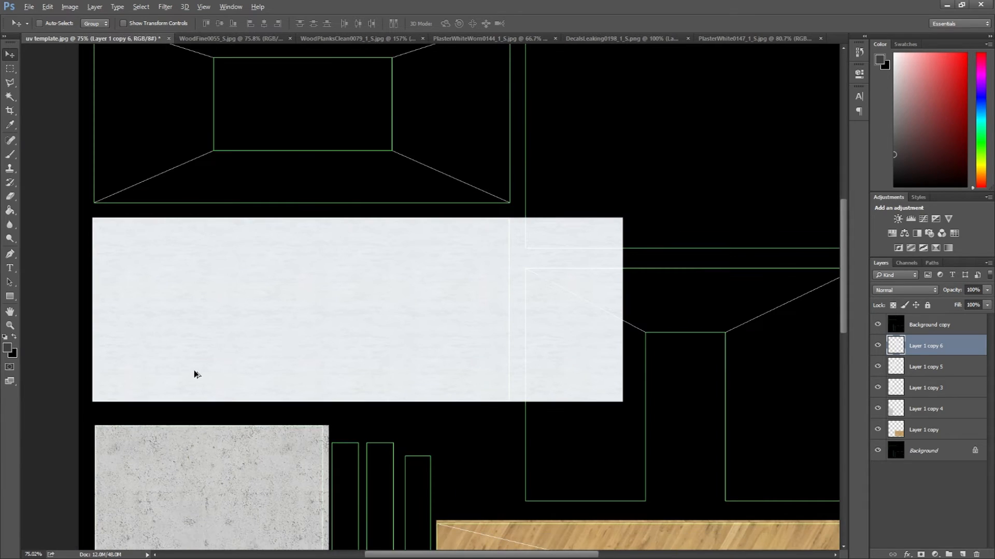
{"action": "left_click", "coordinate": [921, 391], "text": "shift"}
{"action": "right_click", "coordinate": [922, 392]}
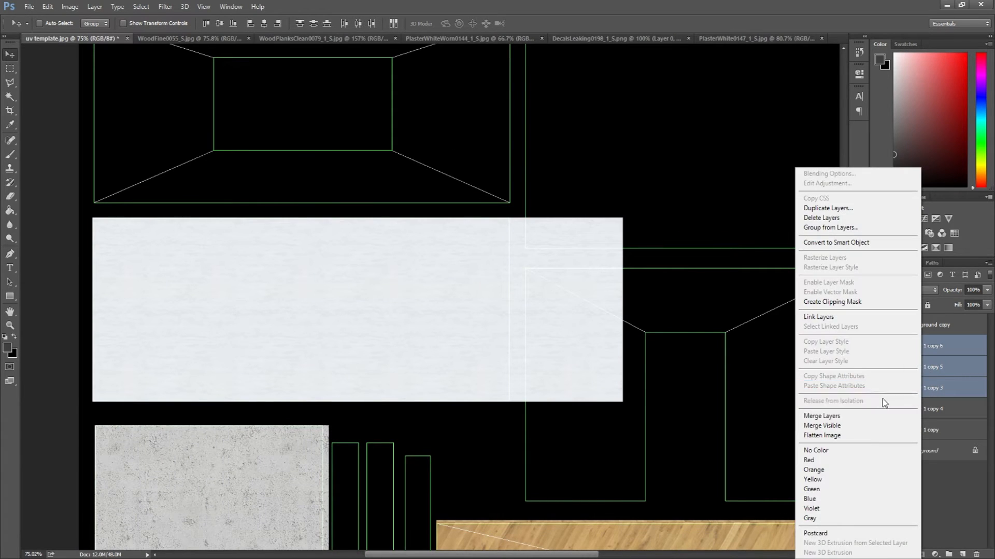
{"action": "left_click", "coordinate": [823, 415]}
Step: Duplicate the merged white plaster strip up onto the wall outline directly above it
{"action": "scroll", "coordinate": [455, 344], "scroll_direction": "down", "scroll_amount": 7}
{"action": "left_click_drag", "start_coordinate": [402, 276], "coordinate": [426, 276]}
{"action": "left_click_drag", "start_coordinate": [359, 276], "coordinate": [356, 185]}
{"action": "scroll", "coordinate": [264, 111], "scroll_direction": "up", "scroll_amount": 3}
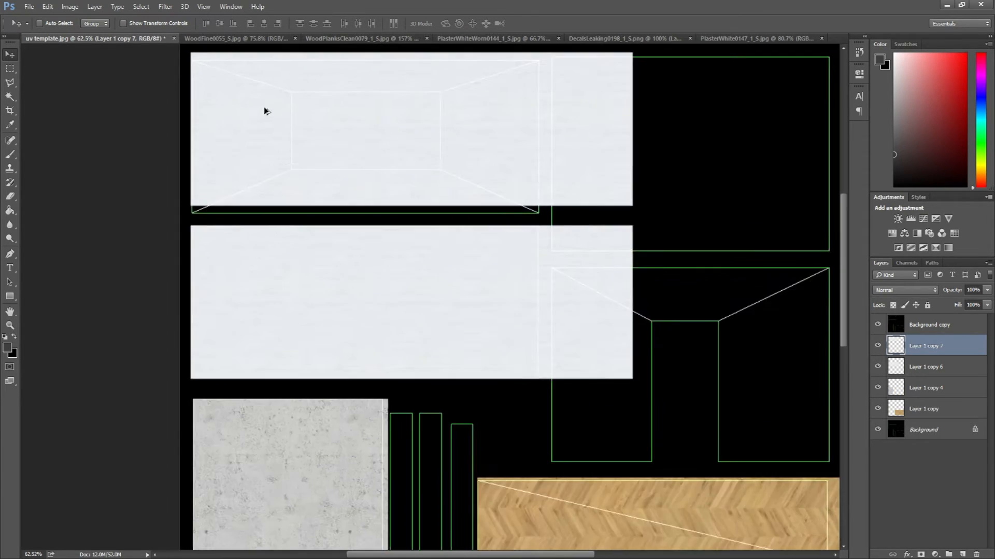
Step: Align the duplicated strip's top-left corner with the corner of the upper wall outline and check its lower edge
{"action": "scroll", "coordinate": [264, 111], "scroll_direction": "up", "scroll_amount": 10}
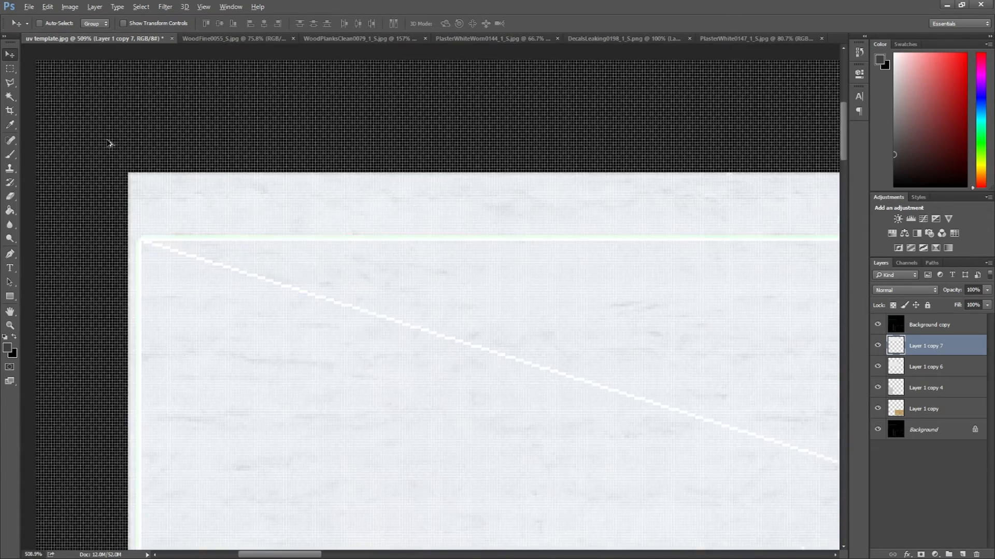
{"action": "scroll", "coordinate": [173, 235], "scroll_direction": "up", "scroll_amount": 3}
{"action": "left_click_drag", "start_coordinate": [173, 235], "coordinate": [184, 345]}
{"action": "scroll", "coordinate": [248, 304], "scroll_direction": "down", "scroll_amount": 12}
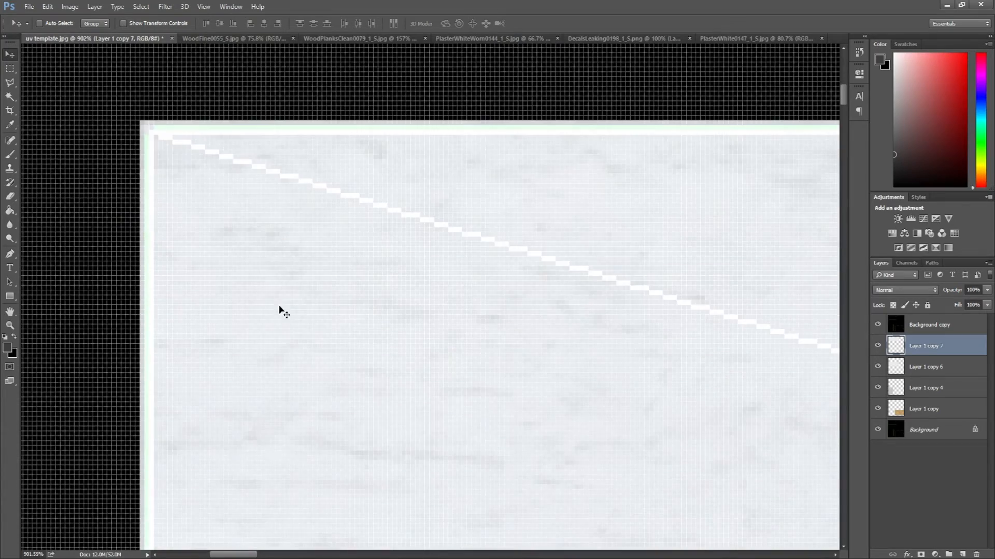
{"action": "scroll", "coordinate": [269, 431], "scroll_direction": "up", "scroll_amount": 12}
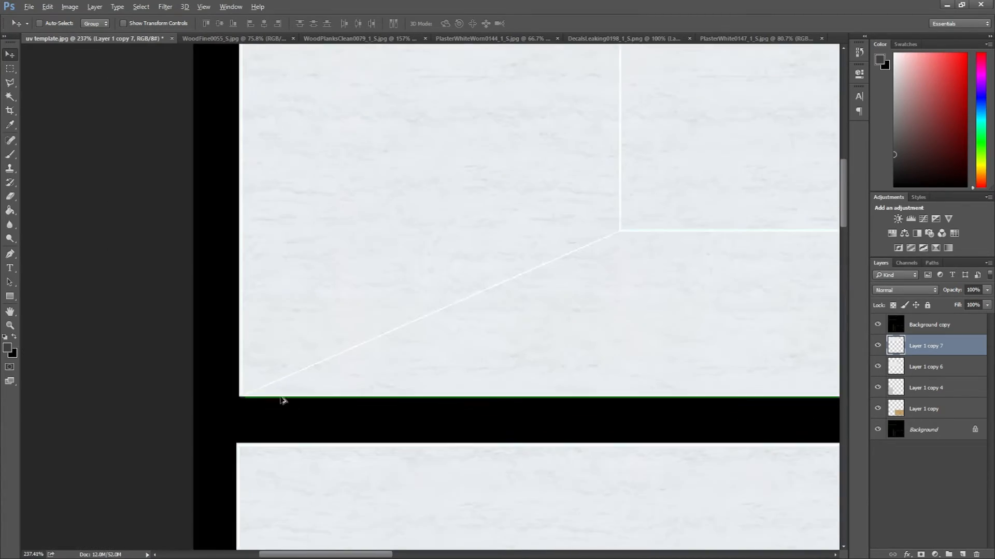
{"action": "scroll", "coordinate": [173, 362], "scroll_direction": "down", "scroll_amount": 8}
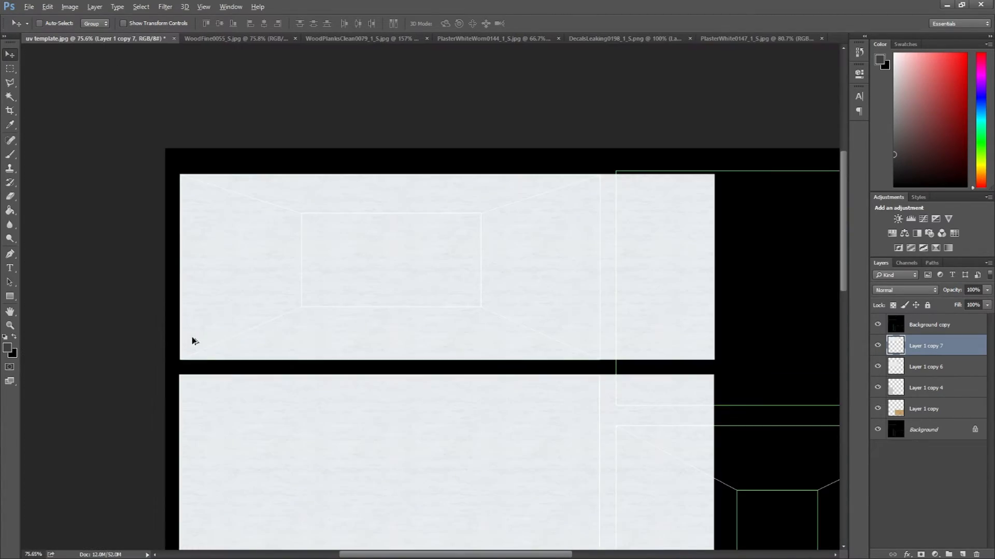
Step: Scale Layer 1 copy 7 to 100.37% width and 100.44% height so it covers the outline's bottom edge, and apply it
{"action": "scroll", "coordinate": [584, 421], "scroll_direction": "up", "scroll_amount": 3}
{"action": "key", "text": "ctrl+t"}
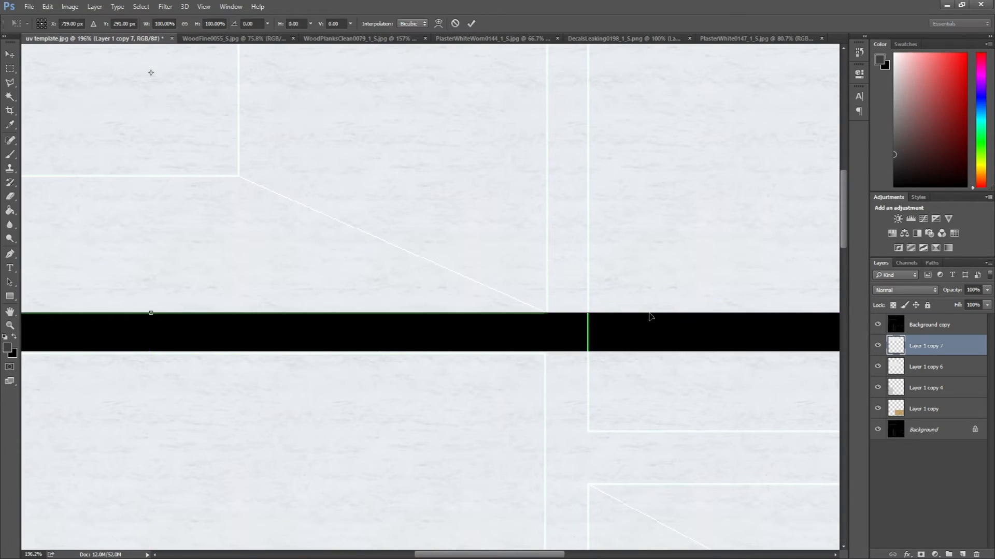
{"action": "scroll", "coordinate": [623, 334], "scroll_direction": "down", "scroll_amount": 4}
{"action": "scroll", "coordinate": [702, 330], "scroll_direction": "up", "scroll_amount": 7}
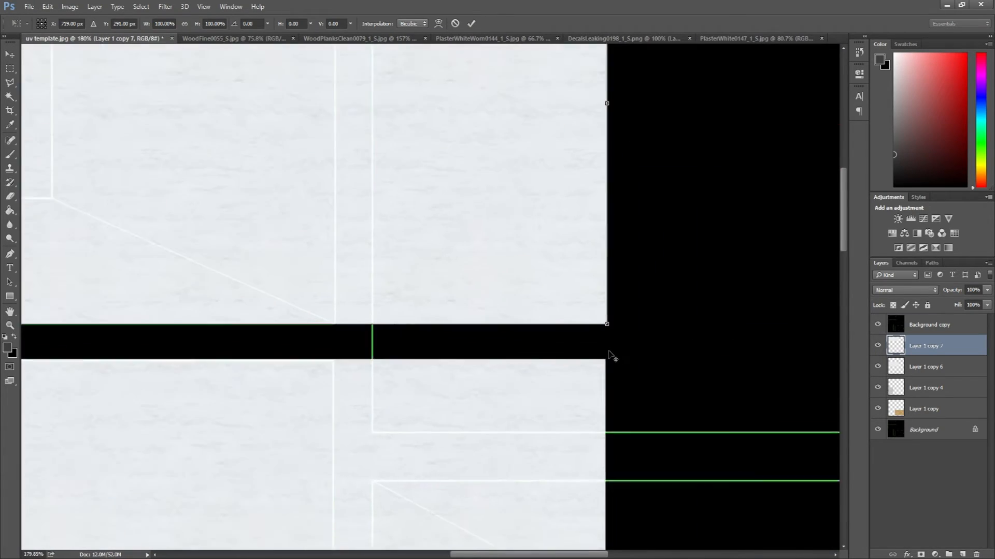
{"action": "left_click_drag", "start_coordinate": [599, 304], "coordinate": [612, 310]}
{"action": "scroll", "coordinate": [616, 363], "scroll_direction": "down", "scroll_amount": 8}
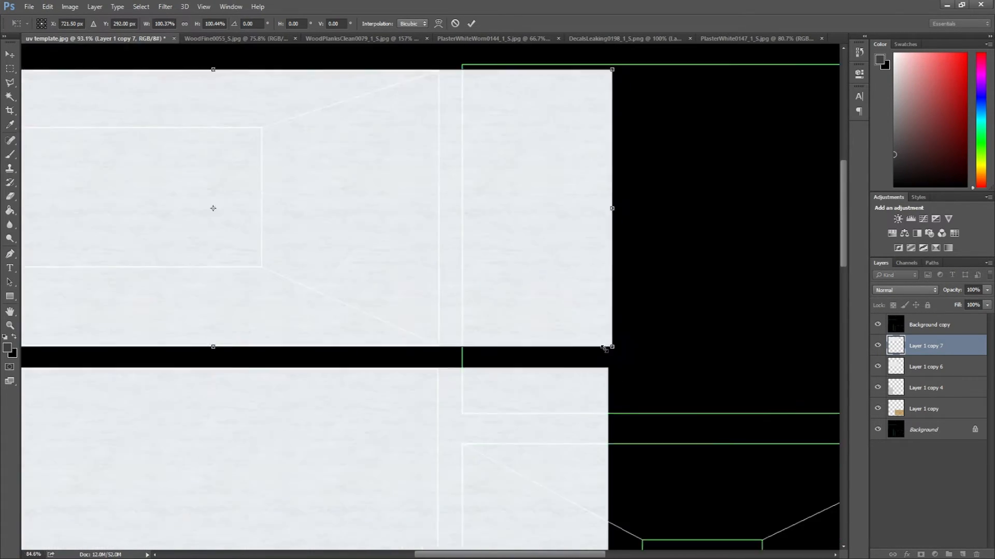
{"action": "scroll", "coordinate": [235, 193], "scroll_direction": "up", "scroll_amount": 10}
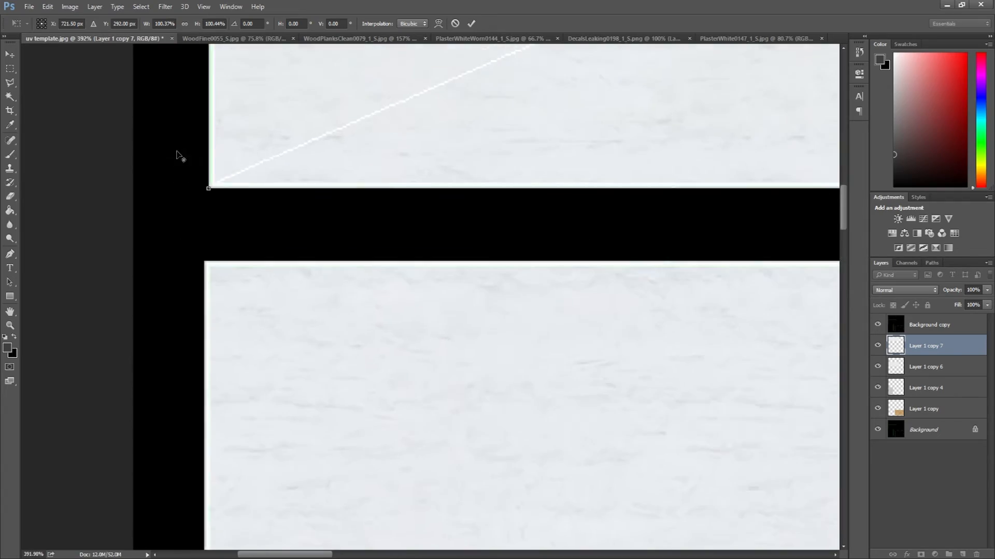
{"action": "scroll", "coordinate": [219, 199], "scroll_direction": "up", "scroll_amount": 3}
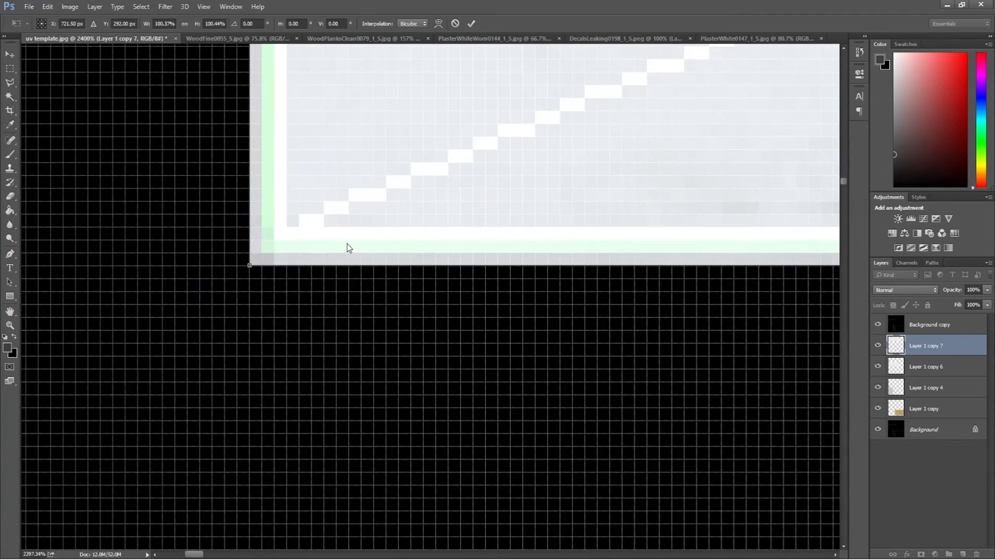
{"action": "key", "text": "Return"}
Step: Select and delete the part of Layer 1 copy 7 extending past the right edge of the upper wall outline
{"action": "scroll", "coordinate": [348, 246], "scroll_direction": "down", "scroll_amount": 10}
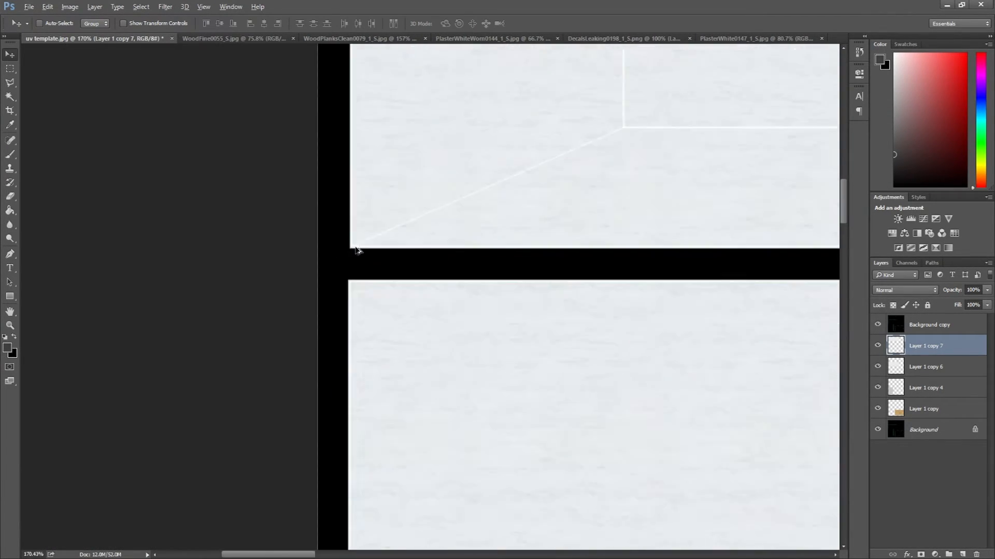
{"action": "scroll", "coordinate": [402, 256], "scroll_direction": "up", "scroll_amount": 2}
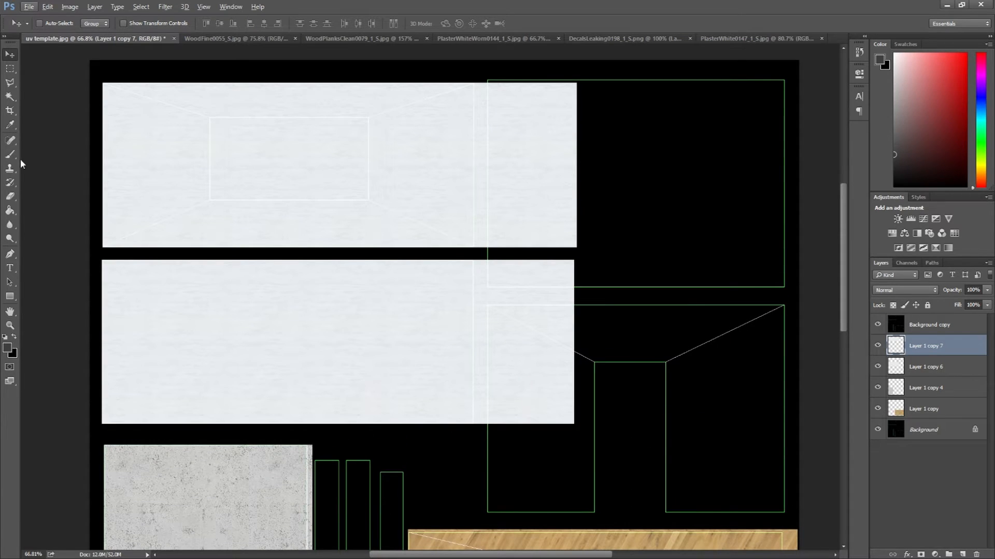
{"action": "left_click", "coordinate": [10, 68]}
{"action": "left_click_drag", "start_coordinate": [479, 76], "coordinate": [621, 268]}
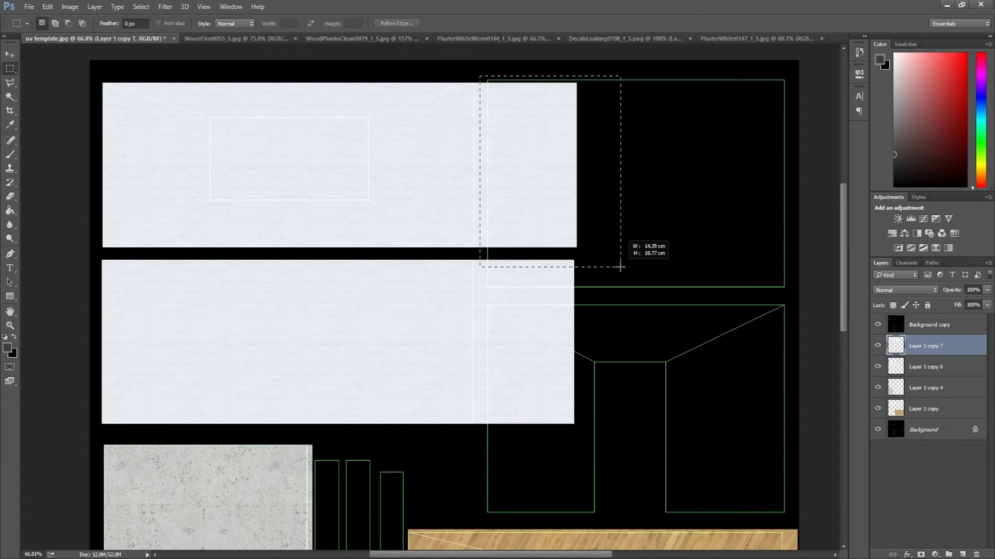
{"action": "key", "text": "Delete"}
Step: Delete the part of Layer 1 copy 6 extending past the right edge of its wall outline, and clear the selection
{"action": "left_click", "coordinate": [916, 367]}
{"action": "left_click", "coordinate": [561, 276]}
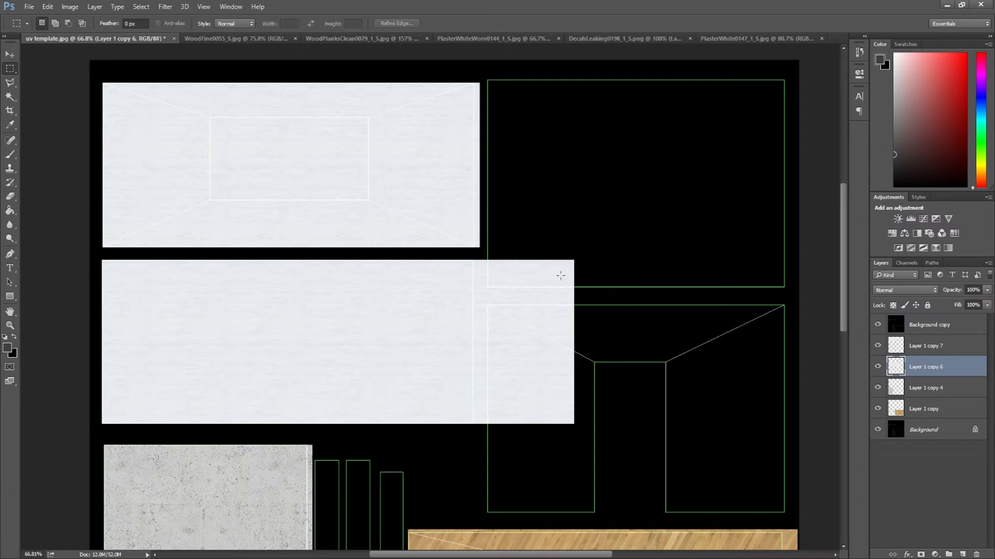
{"action": "left_click_drag", "start_coordinate": [481, 246], "coordinate": [643, 451]}
{"action": "key", "text": "Delete"}
{"action": "key", "text": "ctrl+d"}
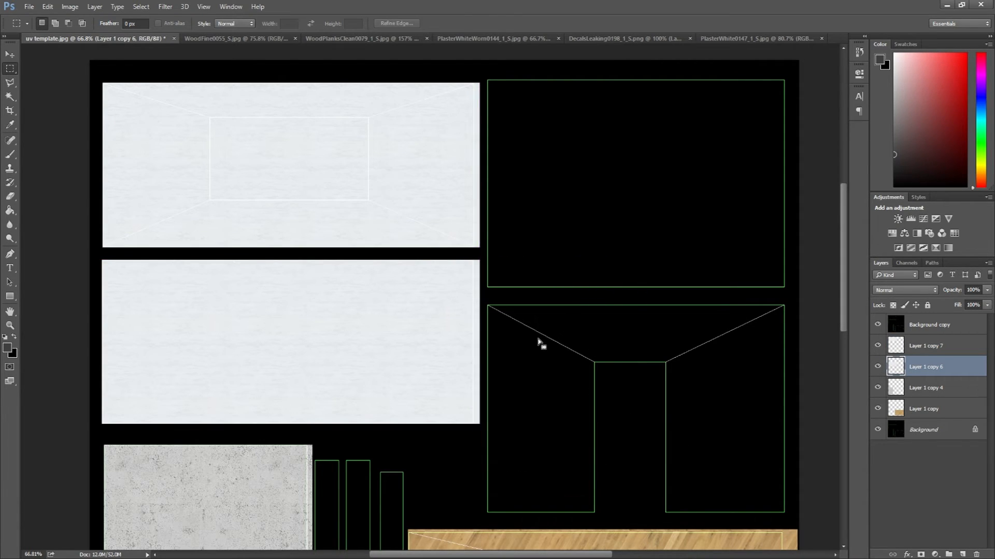
Step: Paste the PlasterWhite0147_1_S.jpg plaster image into uv template.jpg and move it down partly over the wood floor
{"action": "scroll", "coordinate": [369, 294], "scroll_direction": "down", "scroll_amount": 3}
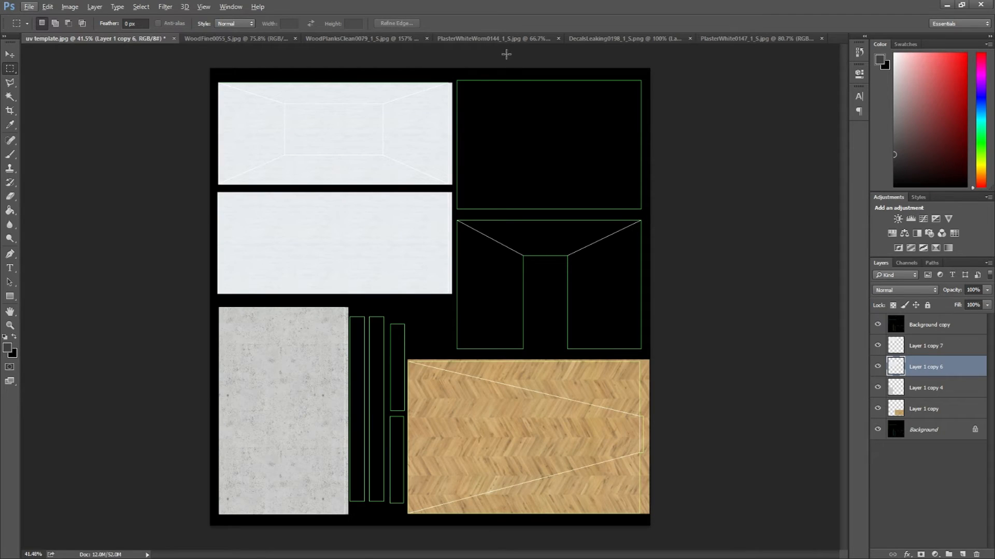
{"action": "left_click", "coordinate": [615, 37]}
{"action": "left_click", "coordinate": [726, 40]}
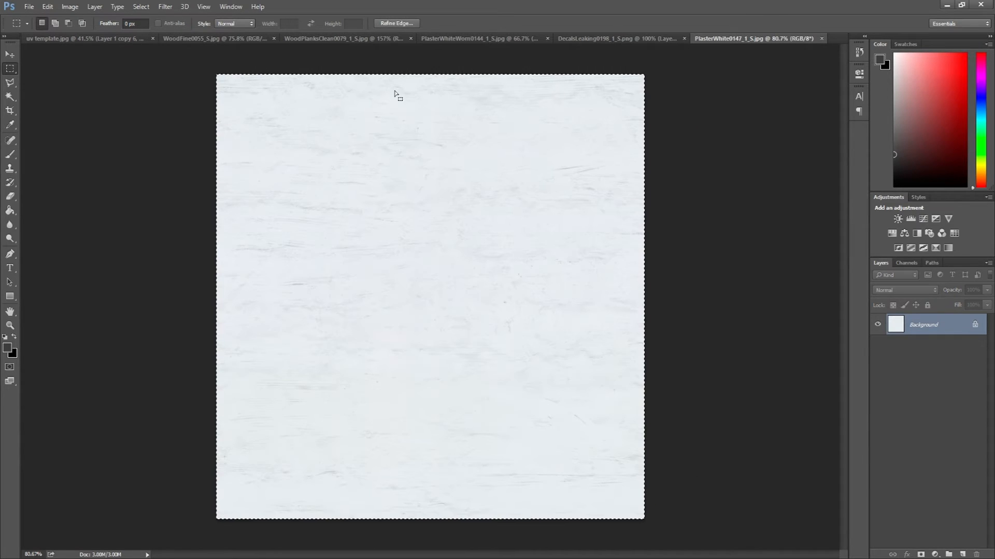
{"action": "left_click", "coordinate": [59, 44]}
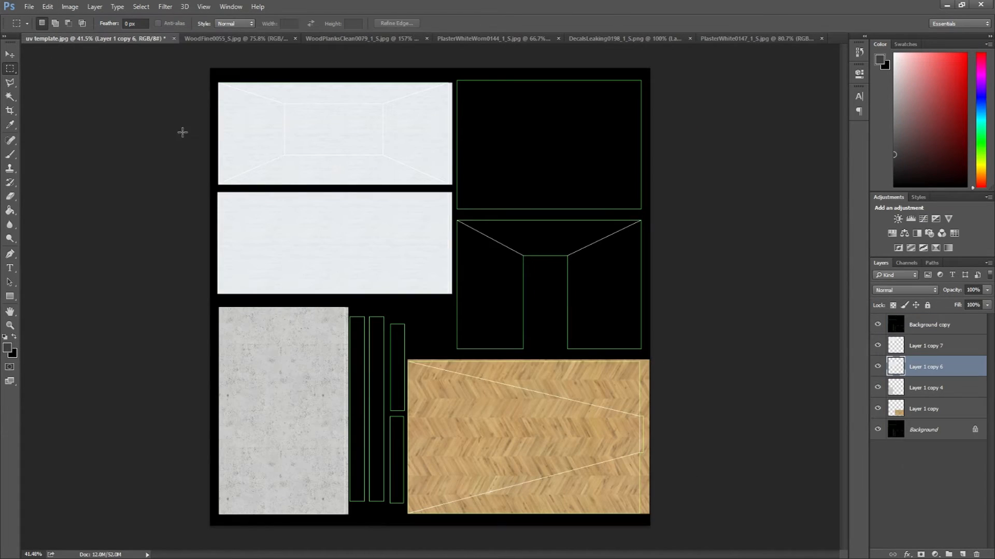
{"action": "key", "text": "ctrl+v"}
{"action": "left_click", "coordinate": [9, 55]}
{"action": "left_click_drag", "start_coordinate": [451, 300], "coordinate": [576, 331]}
{"action": "left_click_drag", "start_coordinate": [456, 266], "coordinate": [520, 344]}
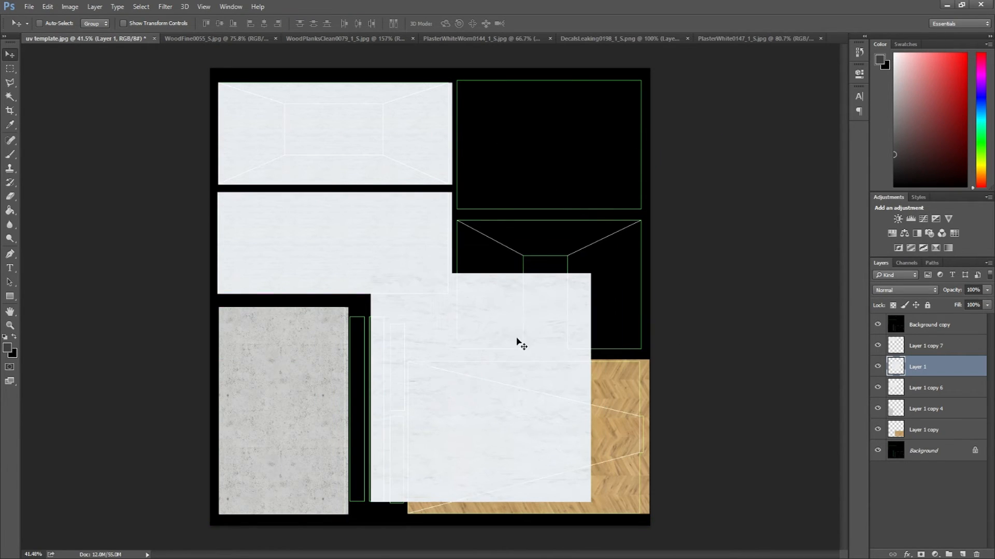
Step: Try to cover the empty upper-right wall outline by moving and enlarging the plaster strip Layer 1 copy 7, and undo it
{"action": "left_click", "coordinate": [913, 353]}
{"action": "left_click_drag", "start_coordinate": [332, 124], "coordinate": [564, 126]}
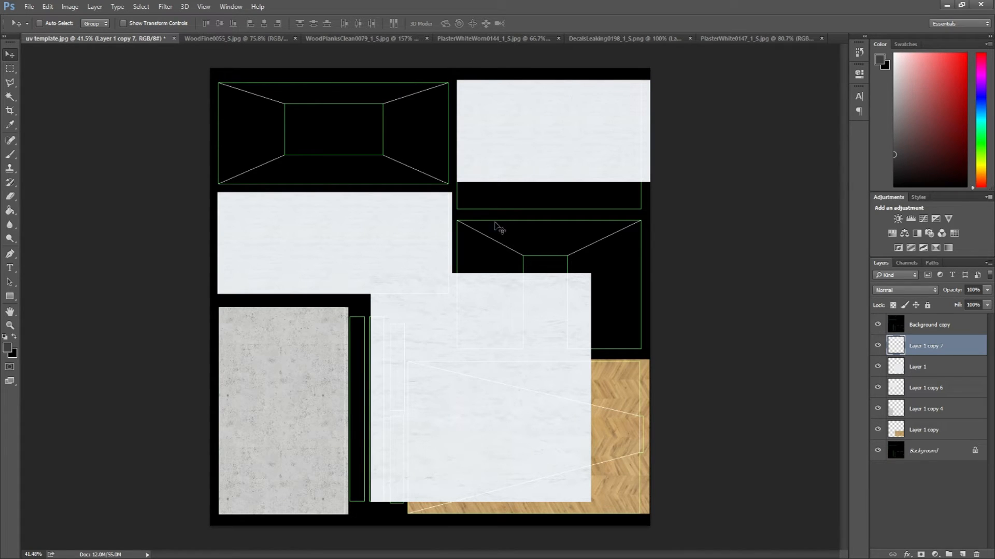
{"action": "key", "text": "ctrl+t"}
{"action": "left_click_drag", "start_coordinate": [689, 194], "coordinate": [751, 224]}
{"action": "key", "text": "Return"}
{"action": "left_click_drag", "start_coordinate": [569, 155], "coordinate": [564, 148]}
{"action": "key", "text": "ctrl+alt+z"}
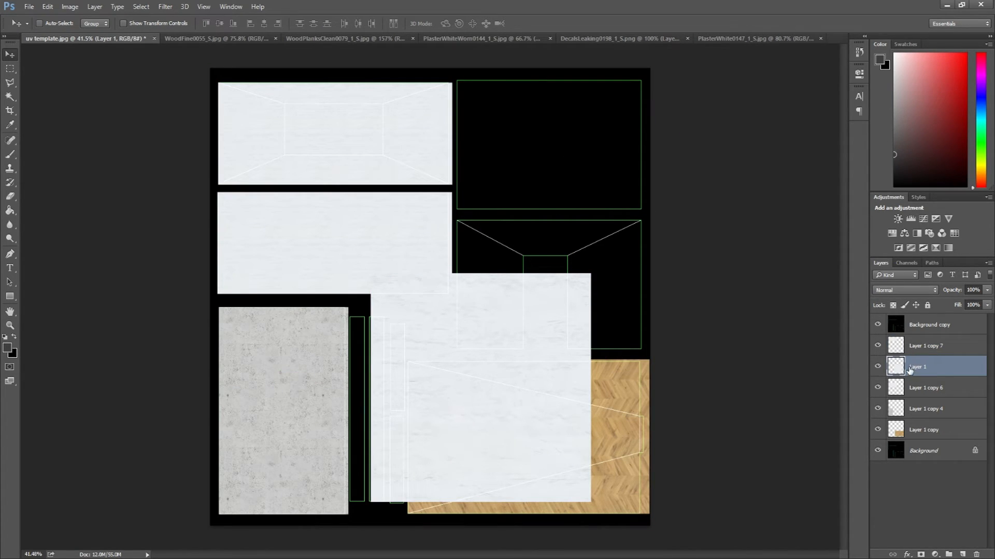
Step: Move the pasted plaster Layer 1 onto the empty upper-right wall outline, aligning their top-left corners
{"action": "left_click_drag", "start_coordinate": [465, 389], "coordinate": [409, 452]}
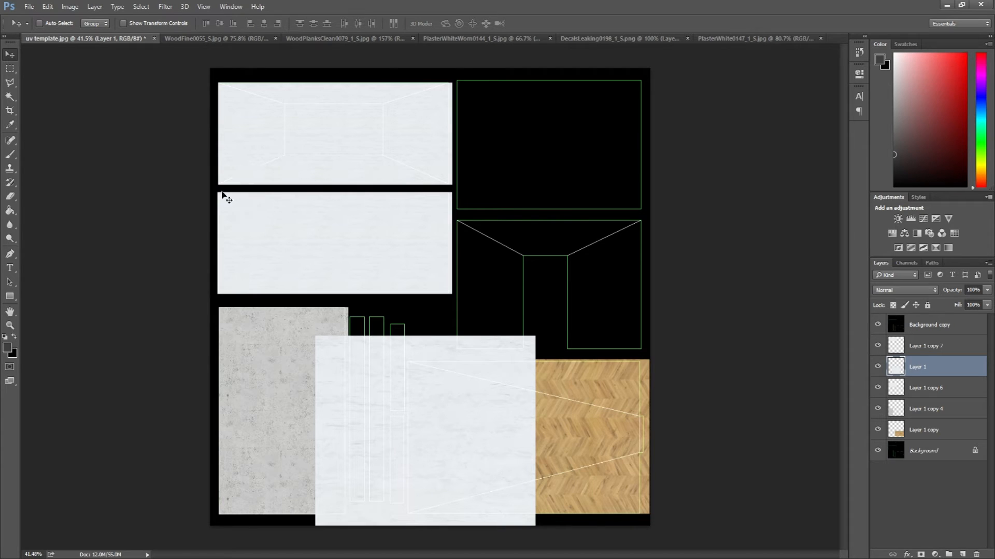
{"action": "left_click_drag", "start_coordinate": [378, 437], "coordinate": [520, 182]}
{"action": "scroll", "coordinate": [473, 87], "scroll_direction": "up", "scroll_amount": 6}
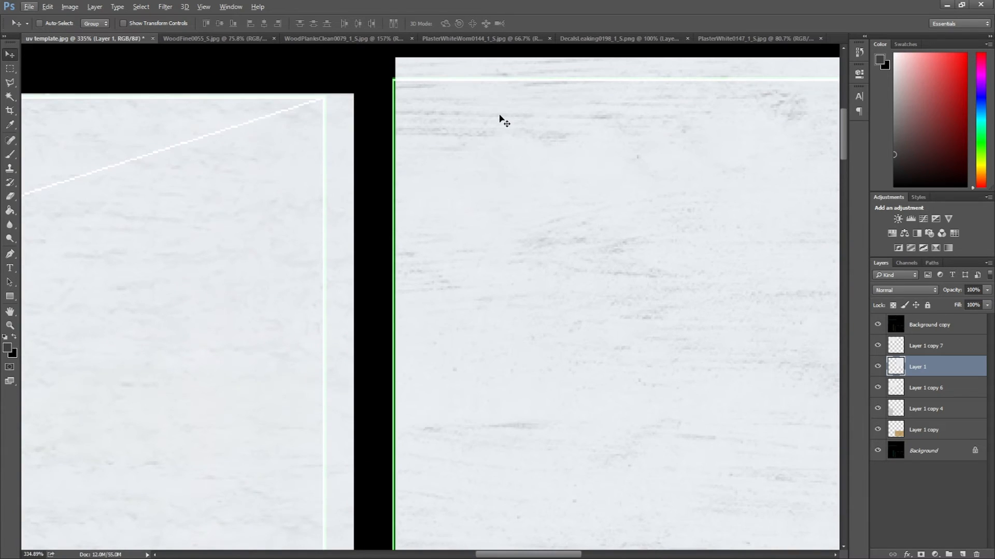
{"action": "scroll", "coordinate": [435, 65], "scroll_direction": "up", "scroll_amount": 3}
{"action": "left_click_drag", "start_coordinate": [433, 149], "coordinate": [421, 186]}
{"action": "scroll", "coordinate": [409, 192], "scroll_direction": "down", "scroll_amount": 9}
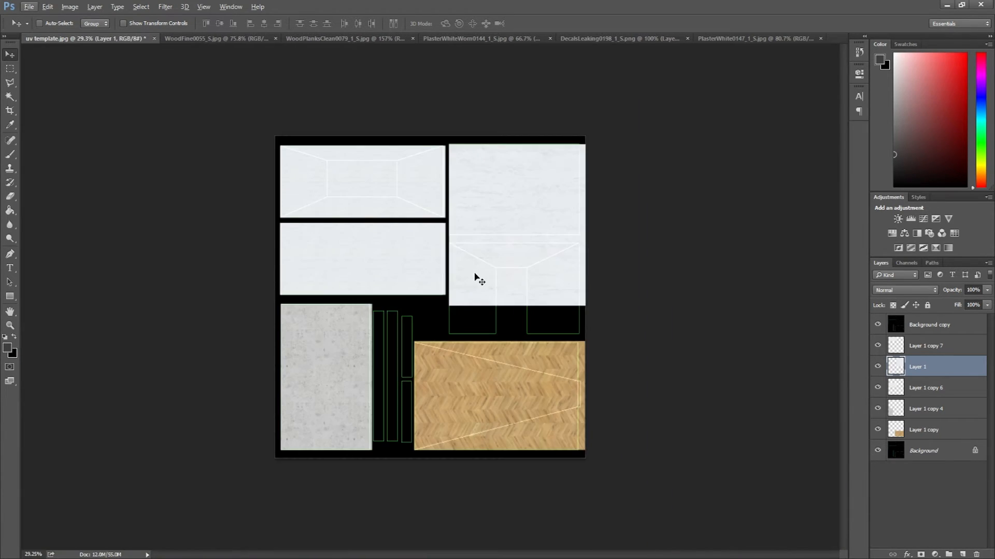
Step: Scale the plaster Layer 1 down to about 37.7%, keeping its top-left corner on the upper-right wall outline, and apply the transform
{"action": "key", "text": "ctrl+t"}
{"action": "left_click_drag", "start_coordinate": [604, 308], "coordinate": [554, 213]}
{"action": "scroll", "coordinate": [628, 252], "scroll_direction": "up", "scroll_amount": 4}
{"action": "scroll", "coordinate": [628, 251], "scroll_direction": "down", "scroll_amount": 3}
{"action": "scroll", "coordinate": [606, 235], "scroll_direction": "up", "scroll_amount": 5}
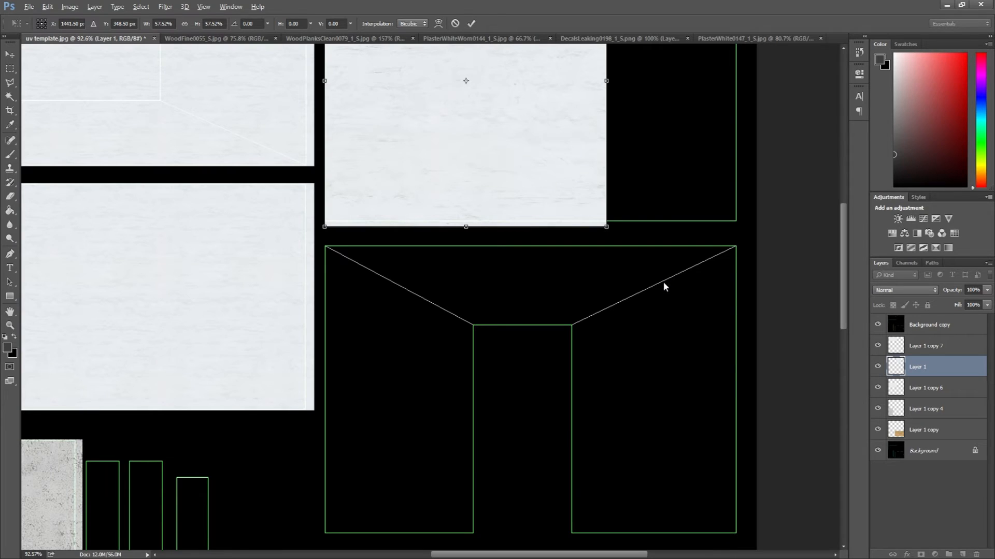
{"action": "scroll", "coordinate": [628, 462], "scroll_direction": "up", "scroll_amount": 5}
{"action": "left_click_drag", "start_coordinate": [609, 506], "coordinate": [524, 390]}
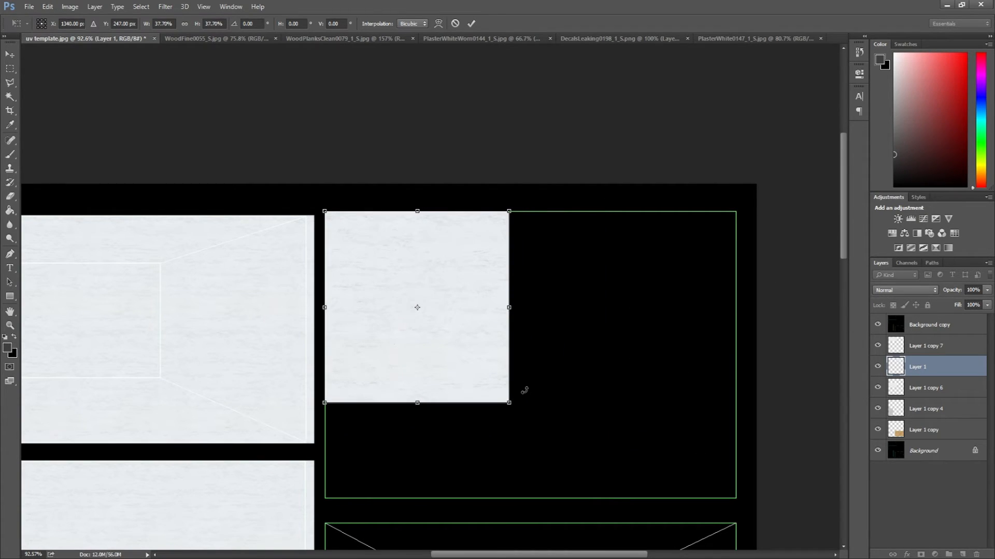
{"action": "key", "text": "Return"}
Step: Duplicate the scaled plaster Layer 1 and place the copy directly below it, edge to edge
{"action": "left_click_drag", "start_coordinate": [458, 282], "coordinate": [454, 469]}
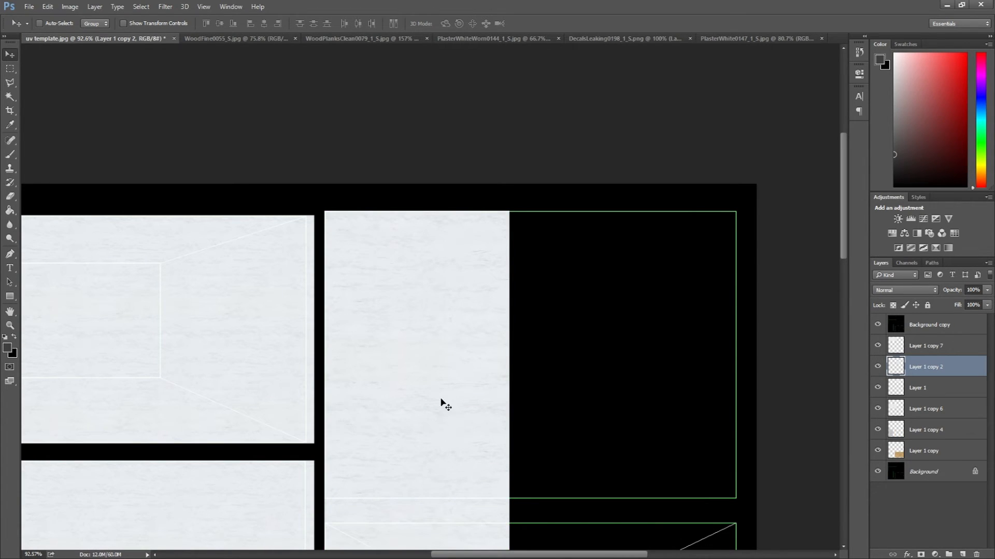
{"action": "scroll", "coordinate": [446, 405], "scroll_direction": "up", "scroll_amount": 8}
{"action": "scroll", "coordinate": [458, 409], "scroll_direction": "down", "scroll_amount": 3}
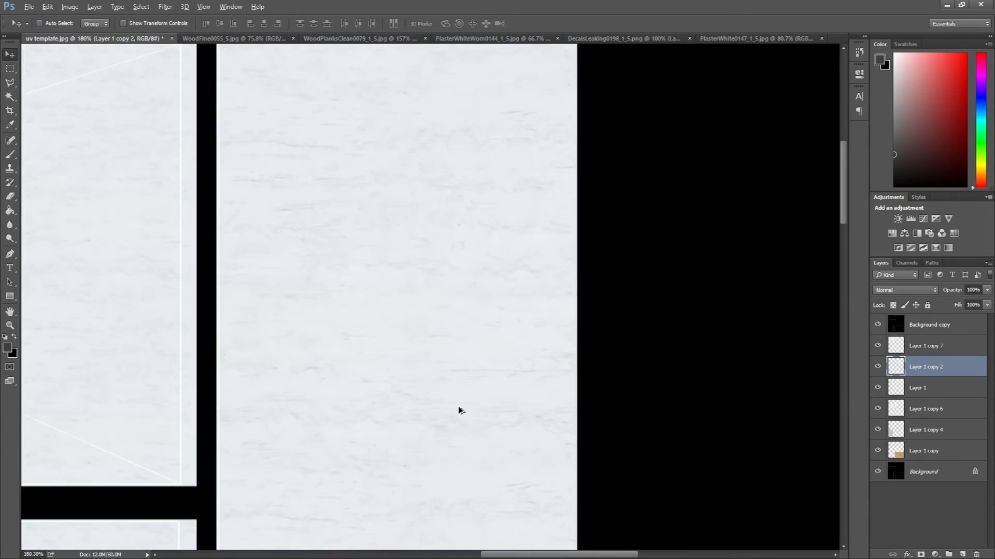
{"action": "scroll", "coordinate": [459, 410], "scroll_direction": "down", "scroll_amount": 5}
Step: Try merging Layer 1 copy 2 with Layer 1 copy 7, and undo the merge
{"action": "left_click", "coordinate": [922, 345], "text": "ctrl"}
{"action": "right_click", "coordinate": [927, 346]}
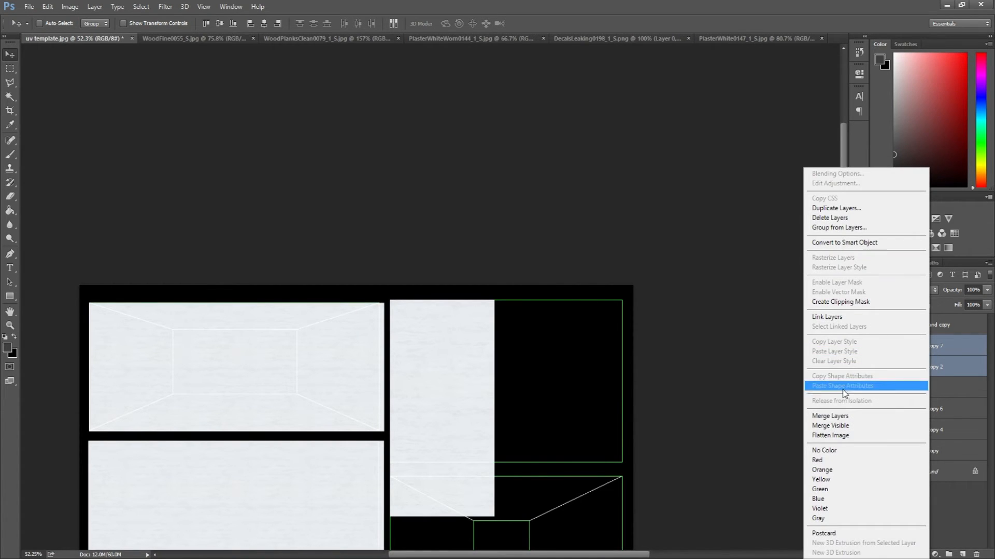
{"action": "left_click", "coordinate": [845, 419]}
{"action": "key", "text": "ctrl+t"}
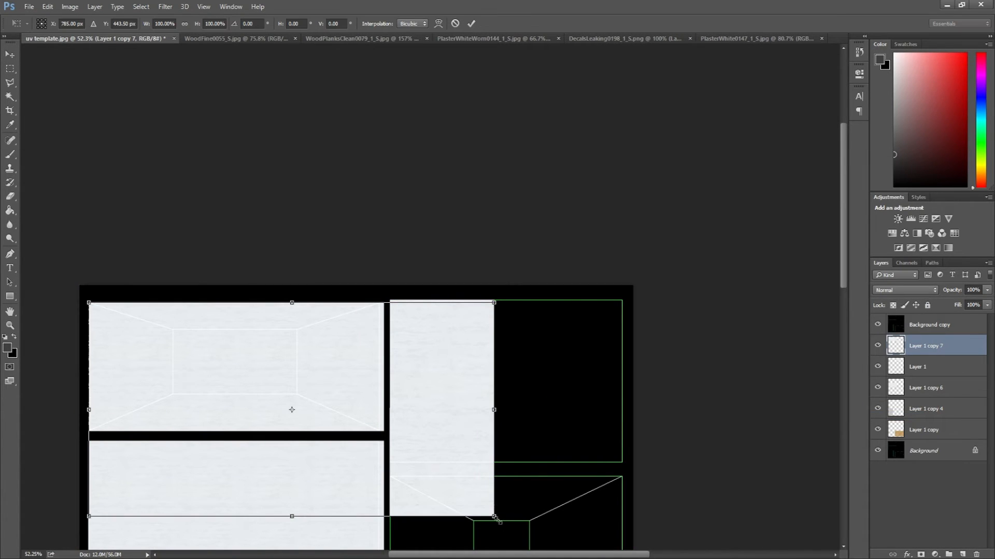
{"action": "key", "text": "Escape"}
{"action": "key", "text": "ctrl+z"}
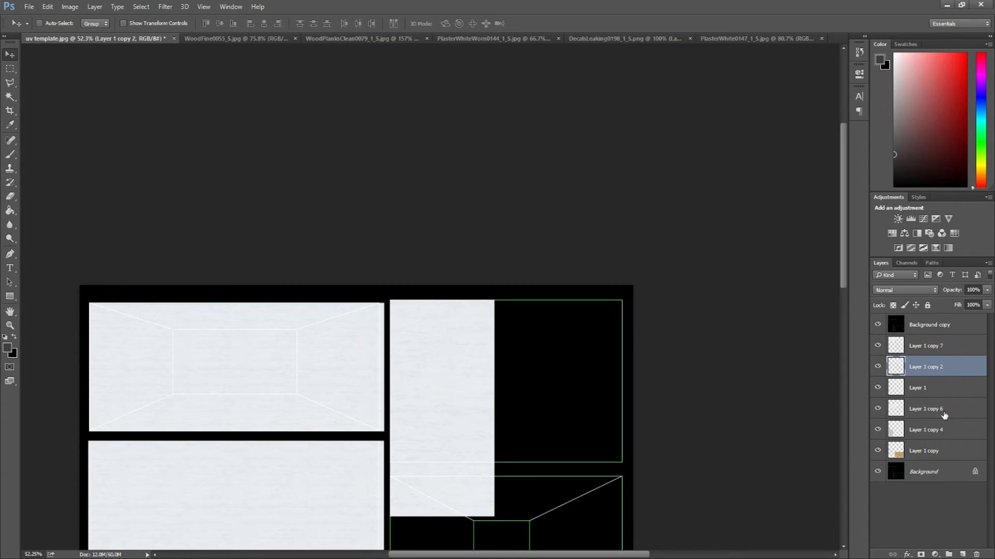
Step: Toggle the visibility of Layer 1 copy 7 to identify its content, and move it below Layer 1 in the layer order
{"action": "left_click", "coordinate": [907, 346]}
{"action": "left_click", "coordinate": [877, 346]}
{"action": "left_click", "coordinate": [877, 347]}
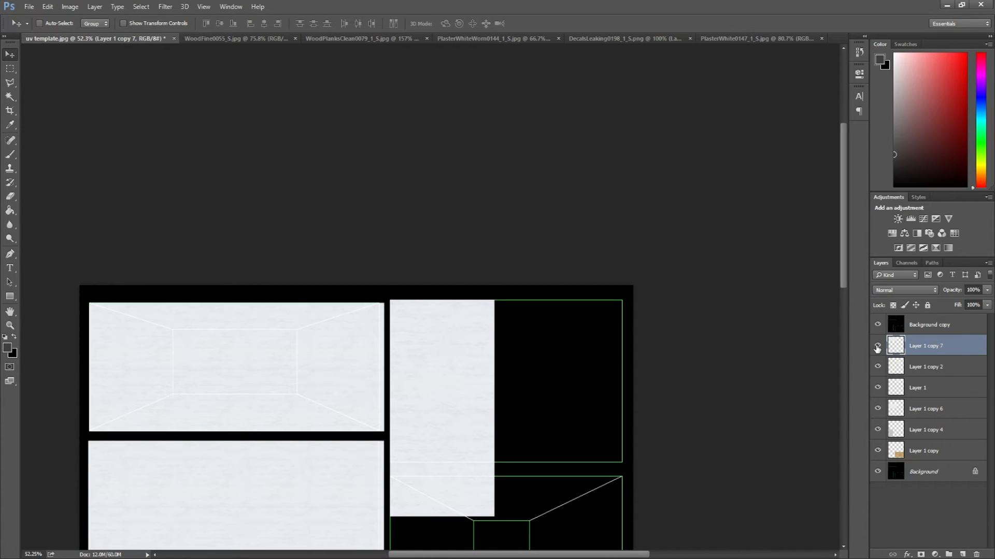
{"action": "left_click_drag", "start_coordinate": [926, 380], "coordinate": [918, 398]}
Step: Merge Layer 1 and Layer 1 copy 2 into one plaster strip layer
{"action": "left_click", "coordinate": [924, 367]}
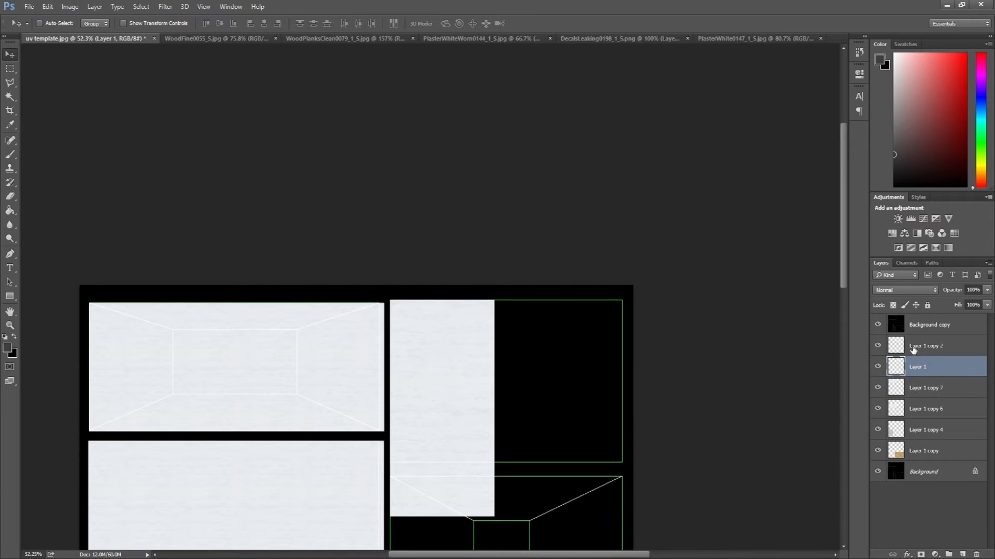
{"action": "left_click", "coordinate": [913, 347], "text": "ctrl"}
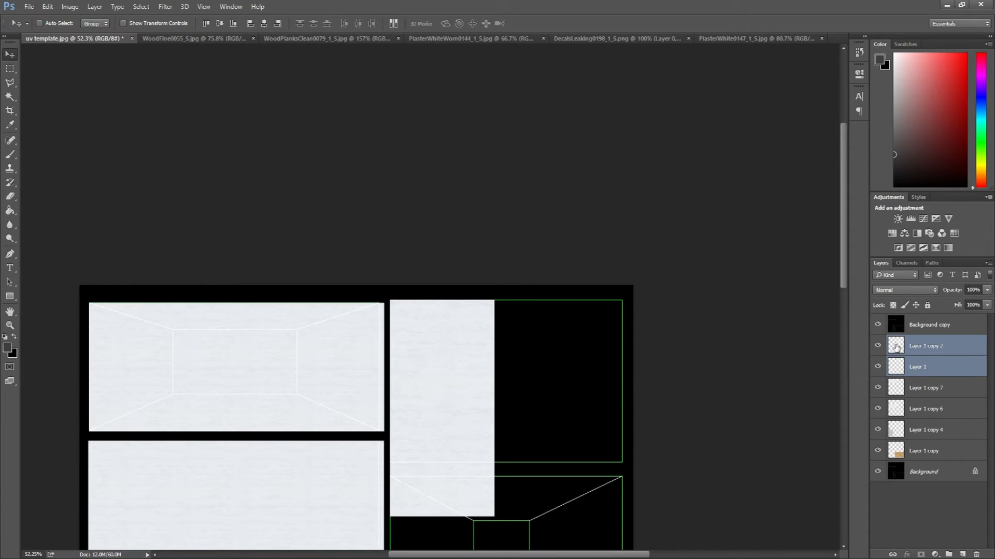
{"action": "right_click", "coordinate": [920, 347]}
{"action": "left_click", "coordinate": [834, 413]}
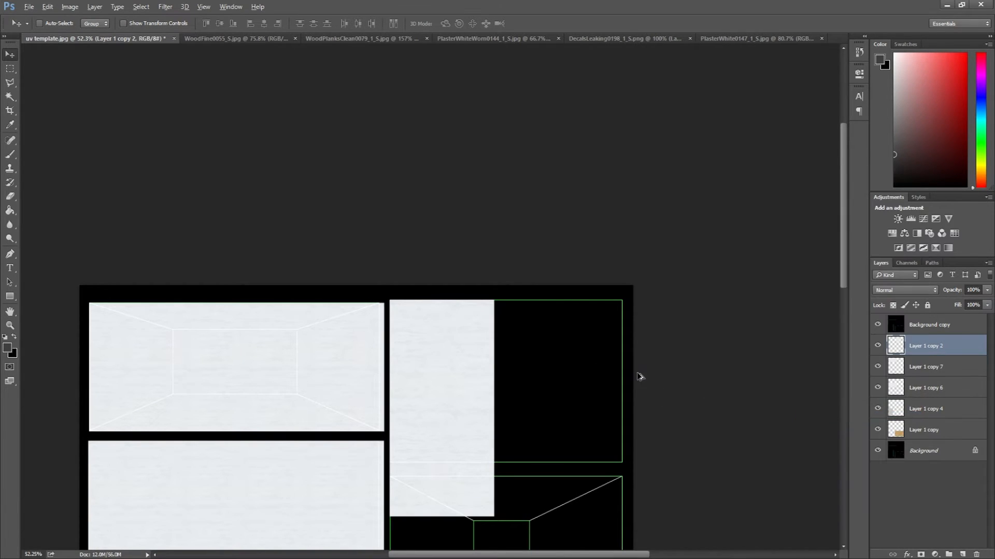
Step: Rename the wood floor layer, Layer 1 copy, as floor
{"action": "scroll", "coordinate": [636, 373], "scroll_direction": "down", "scroll_amount": 3}
{"action": "scroll", "coordinate": [452, 380], "scroll_direction": "up", "scroll_amount": 2}
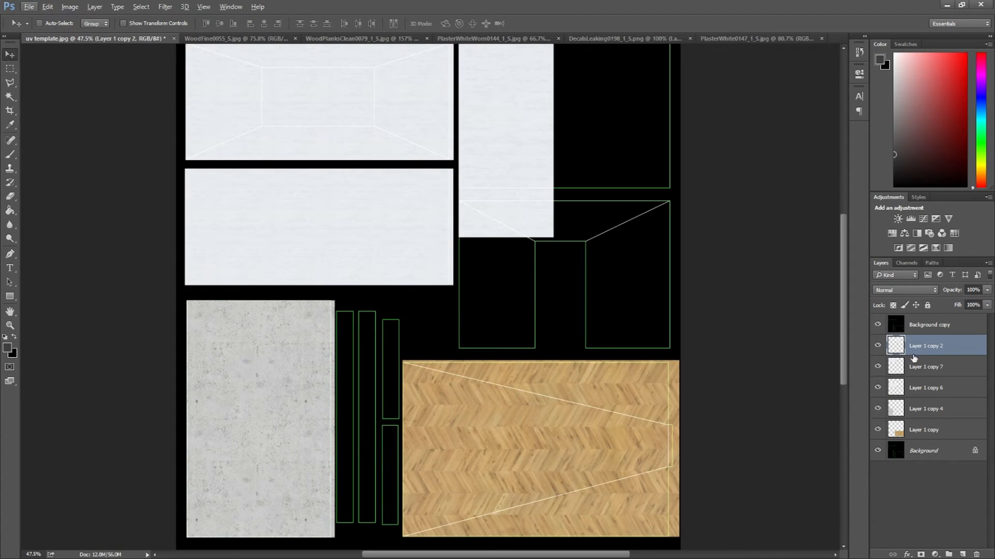
{"action": "double_click", "coordinate": [939, 368]}
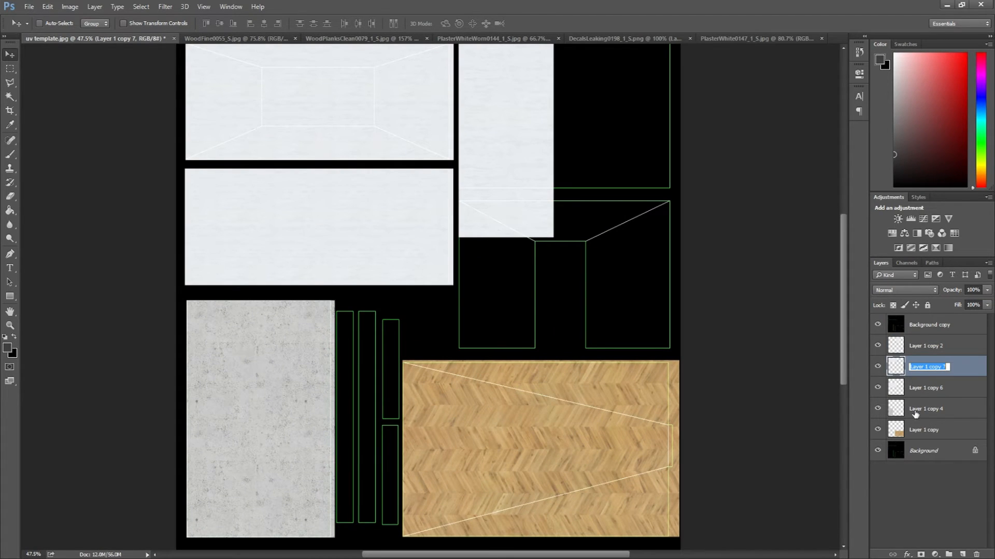
{"action": "double_click", "coordinate": [922, 431]}
{"action": "type", "text": "floor"}
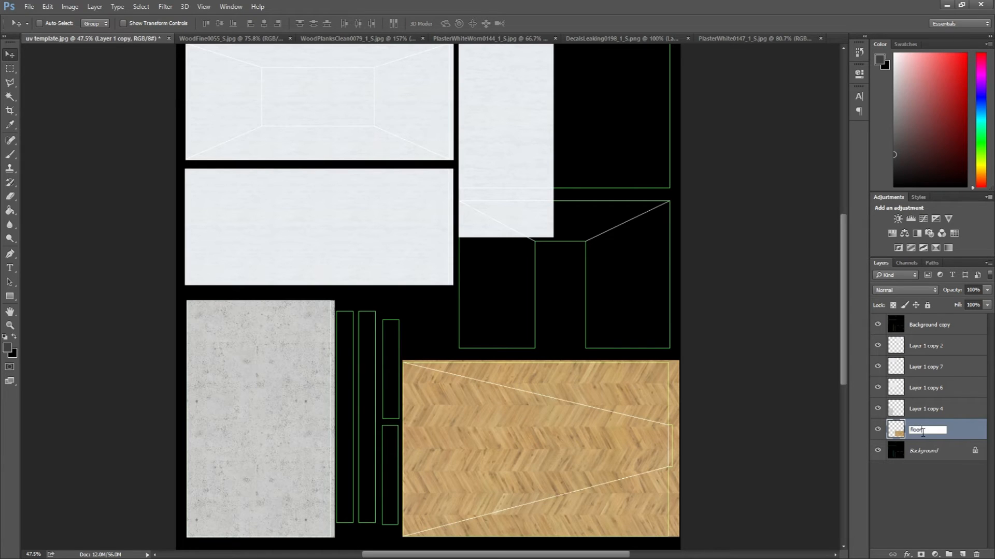
{"action": "key", "text": "Return"}
Step: Rename the grey concrete-like layer, Layer 1 copy 4, as ceiling
{"action": "double_click", "coordinate": [931, 417]}
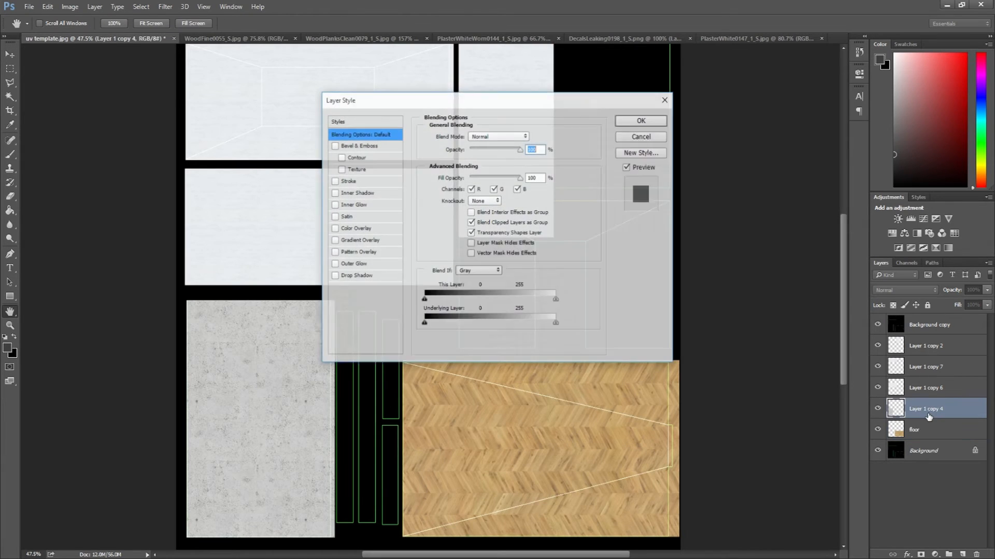
{"action": "left_click", "coordinate": [651, 136]}
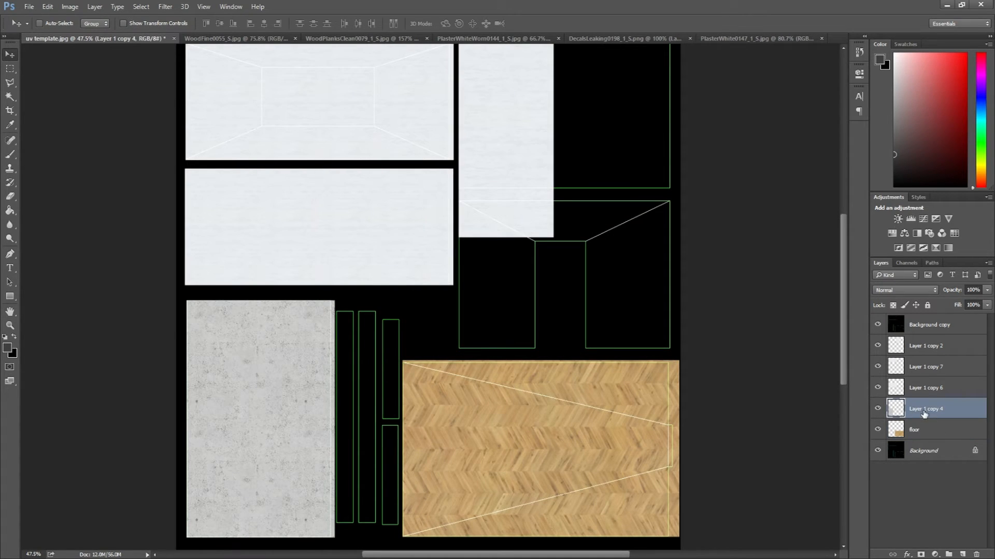
{"action": "double_click", "coordinate": [920, 410]}
{"action": "type", "text": "ceiling"}
{"action": "key", "text": "Return"}
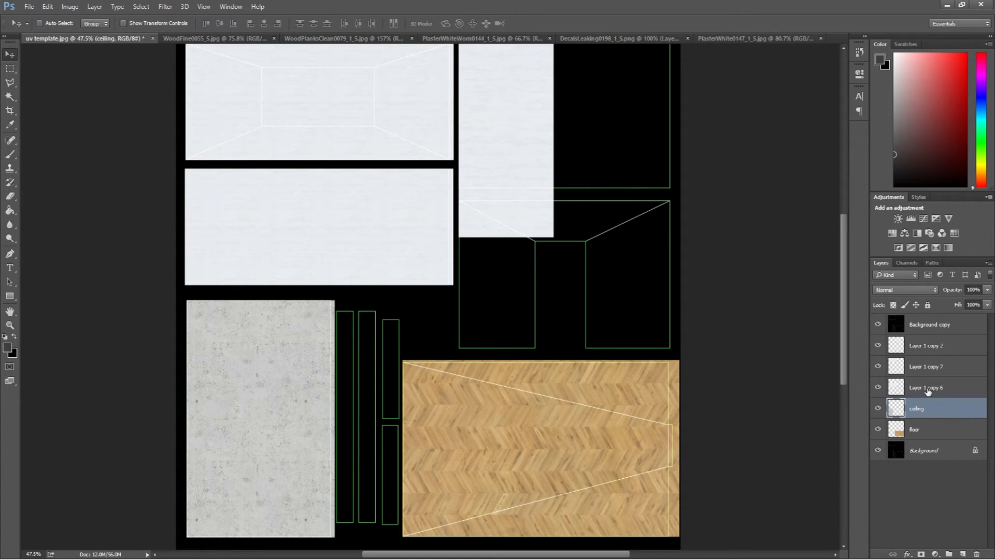
Step: Scale the plaster strip Layer 1 copy 2 down to about 75%, bringing its bottom edge near the upper-right wall outline's lower line
{"action": "left_click", "coordinate": [927, 388]}
{"action": "left_click", "coordinate": [927, 368]}
{"action": "left_click", "coordinate": [926, 345]}
{"action": "scroll", "coordinate": [613, 416], "scroll_direction": "up", "scroll_amount": 5}
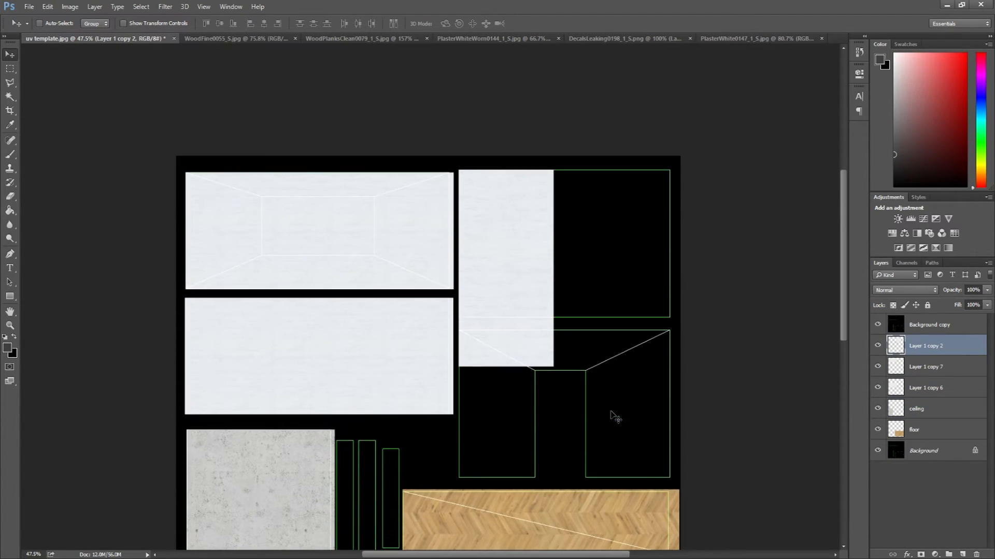
{"action": "key", "text": "ctrl+t"}
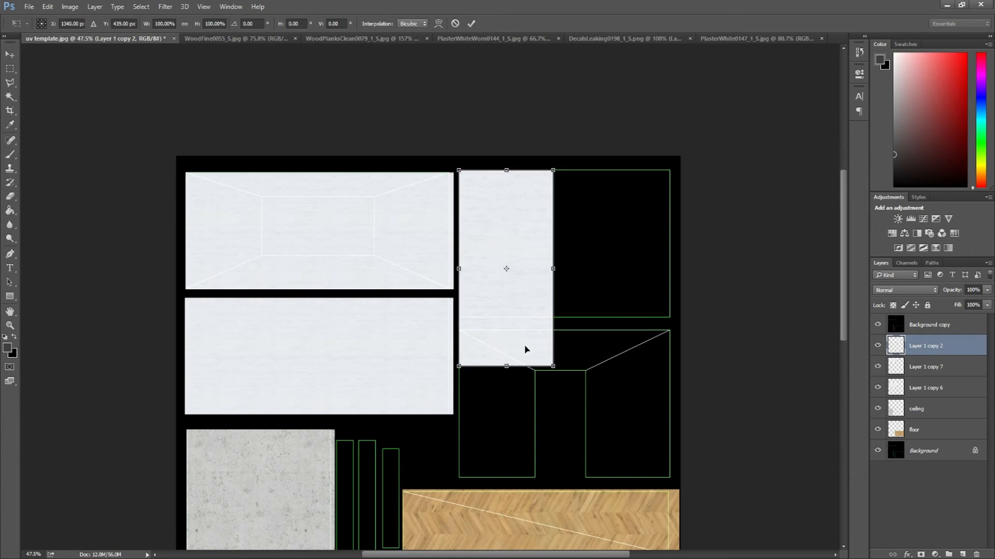
{"action": "scroll", "coordinate": [526, 348], "scroll_direction": "up", "scroll_amount": 5}
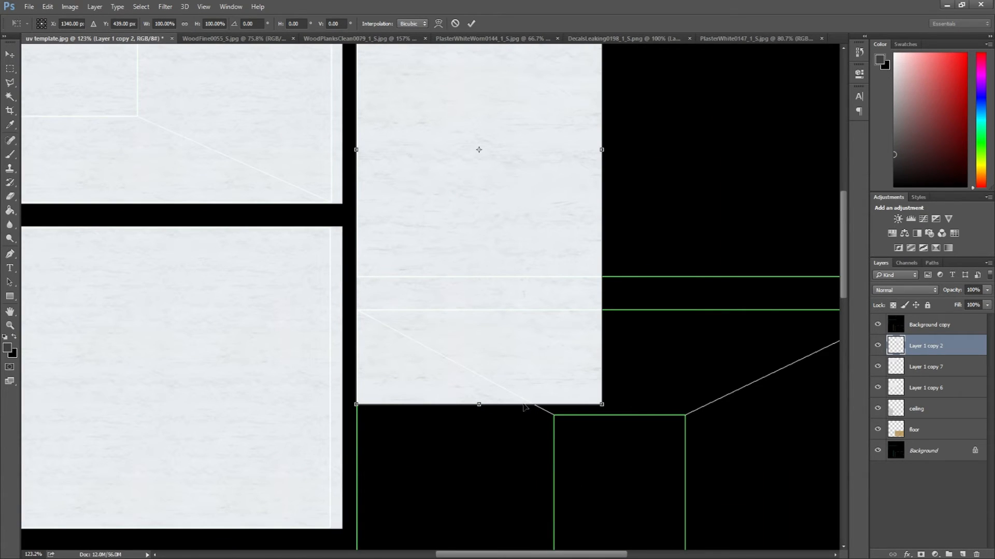
{"action": "left_click_drag", "start_coordinate": [602, 405], "coordinate": [526, 284]}
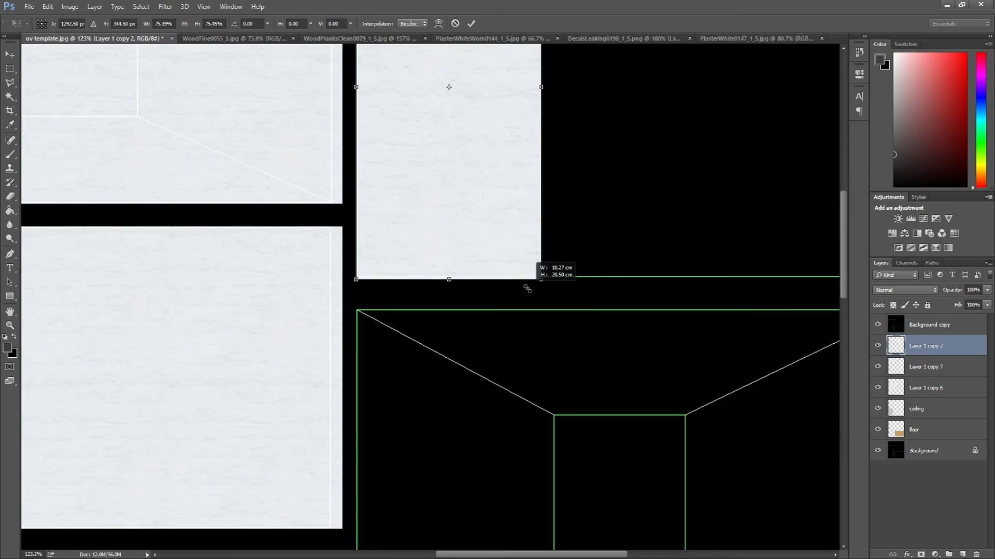
Step: Fine-tune the strip's bottom-right corner to 75.13% width and 75.19% height along the outline's lower line, and apply the transform
{"action": "scroll", "coordinate": [437, 278], "scroll_direction": "up", "scroll_amount": 3}
{"action": "scroll", "coordinate": [437, 279], "scroll_direction": "up", "scroll_amount": 6}
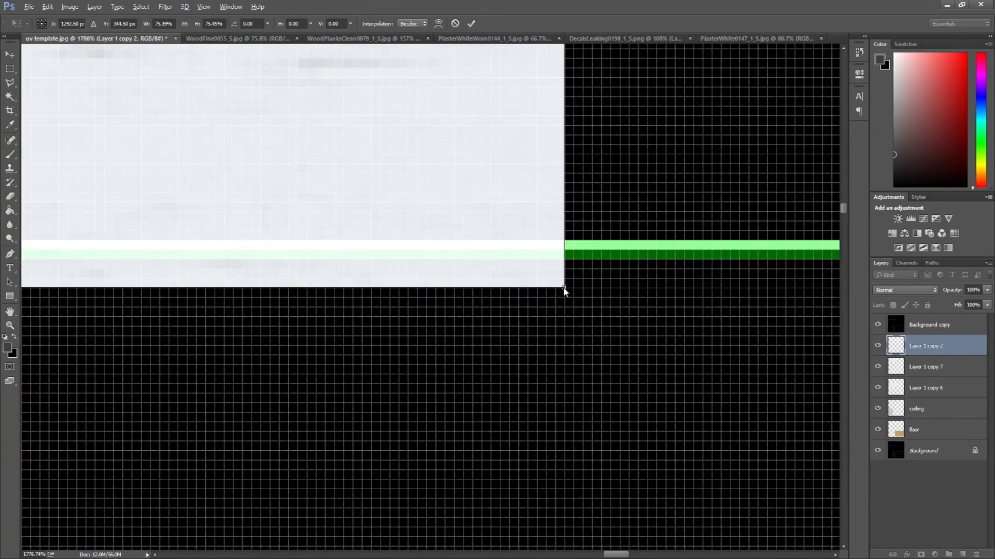
{"action": "left_click_drag", "start_coordinate": [563, 288], "coordinate": [560, 250]}
{"action": "scroll", "coordinate": [566, 352], "scroll_direction": "down", "scroll_amount": 6}
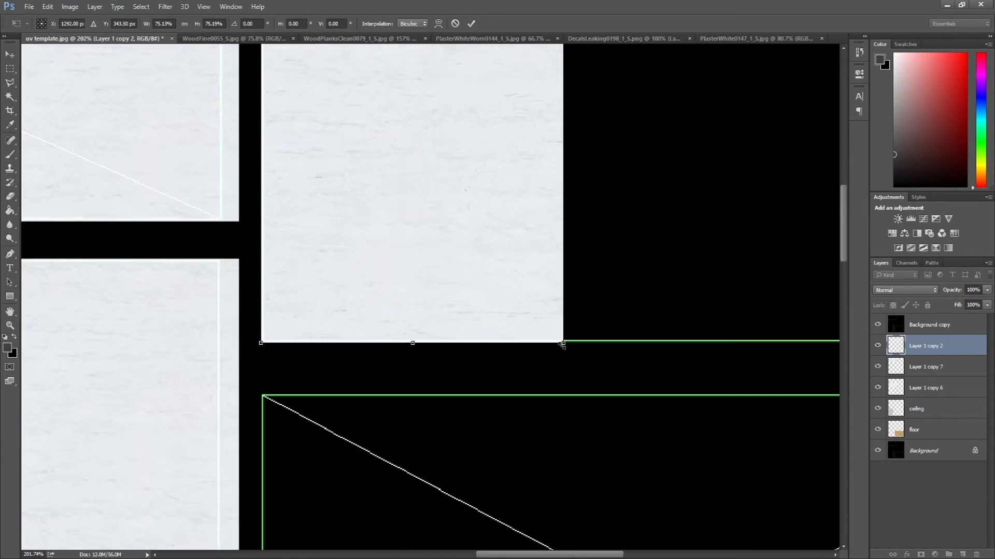
{"action": "scroll", "coordinate": [563, 346], "scroll_direction": "up", "scroll_amount": 4}
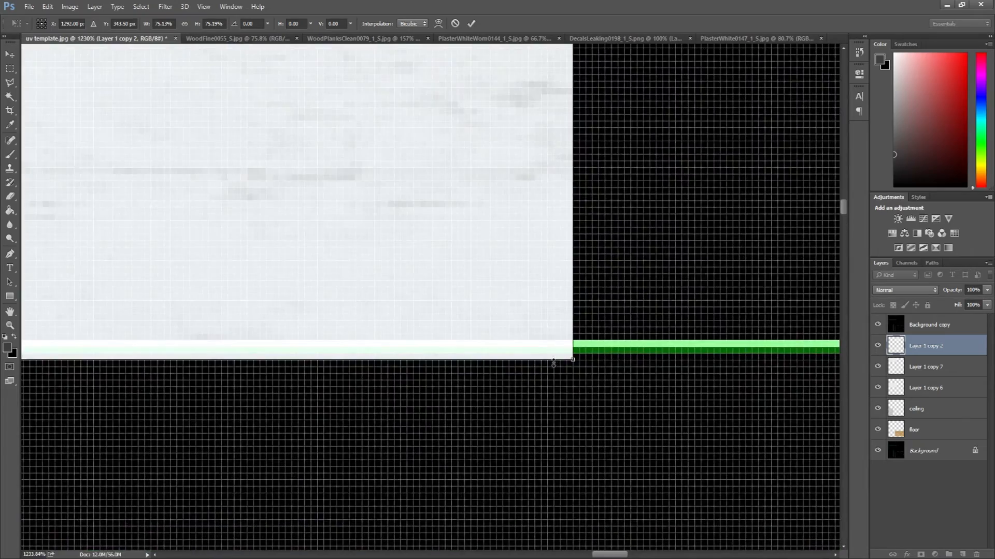
{"action": "scroll", "coordinate": [558, 368], "scroll_direction": "down", "scroll_amount": 3}
{"action": "scroll", "coordinate": [192, 363], "scroll_direction": "up", "scroll_amount": 4}
{"action": "scroll", "coordinate": [190, 374], "scroll_direction": "down", "scroll_amount": 4}
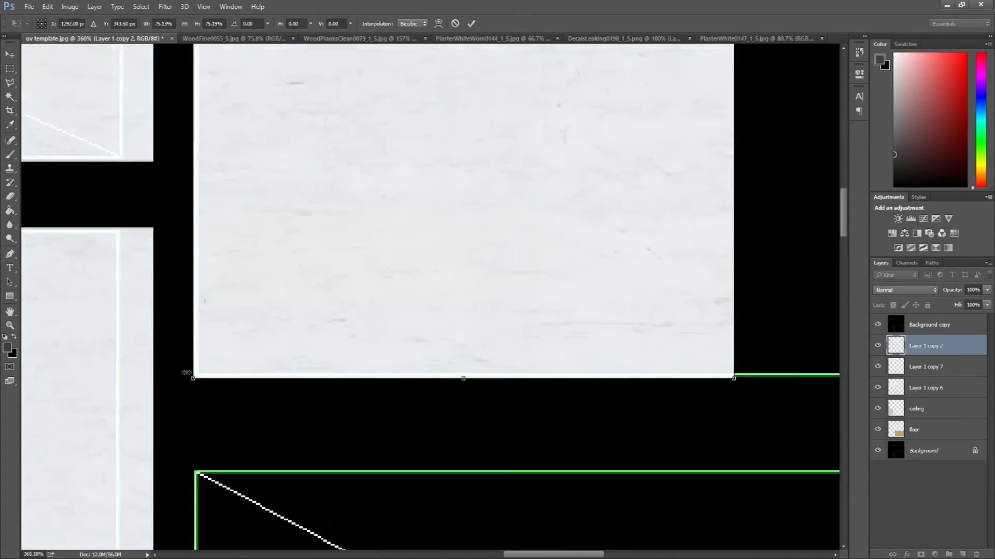
{"action": "scroll", "coordinate": [324, 356], "scroll_direction": "down", "scroll_amount": 2}
{"action": "scroll", "coordinate": [464, 406], "scroll_direction": "up", "scroll_amount": 3}
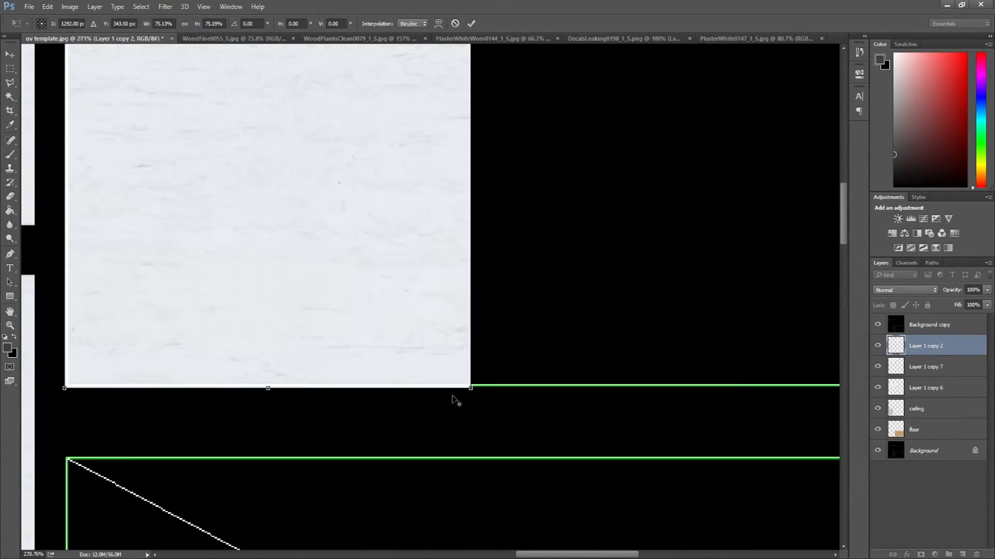
{"action": "scroll", "coordinate": [453, 397], "scroll_direction": "down", "scroll_amount": 4}
{"action": "scroll", "coordinate": [453, 397], "scroll_direction": "down", "scroll_amount": 2}
{"action": "scroll", "coordinate": [459, 378], "scroll_direction": "up", "scroll_amount": 3}
{"action": "scroll", "coordinate": [458, 360], "scroll_direction": "down", "scroll_amount": 4}
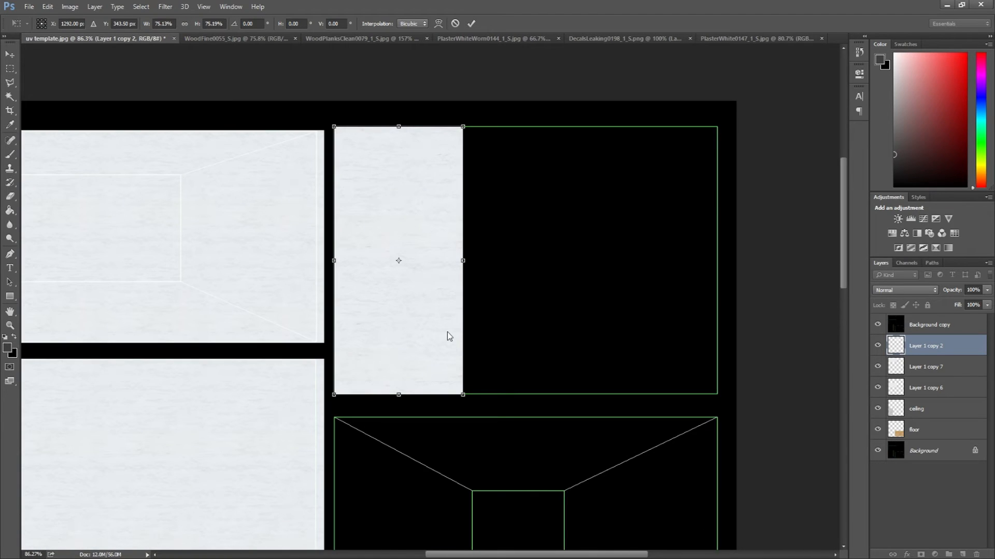
{"action": "key", "text": "Return"}
Step: Duplicate the plaster strip to the right inside the upper-right wall outline and nudge the copy left to close the seam
{"action": "left_click_drag", "start_coordinate": [380, 335], "coordinate": [511, 334]}
{"action": "scroll", "coordinate": [474, 334], "scroll_direction": "up", "scroll_amount": 5}
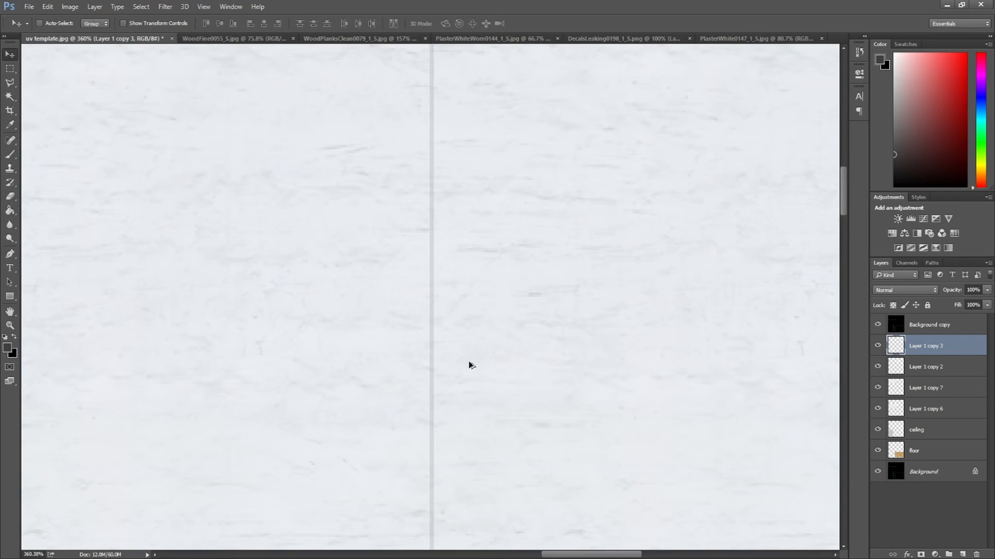
{"action": "scroll", "coordinate": [476, 384], "scroll_direction": "down", "scroll_amount": 2}
{"action": "key", "text": "Left"}
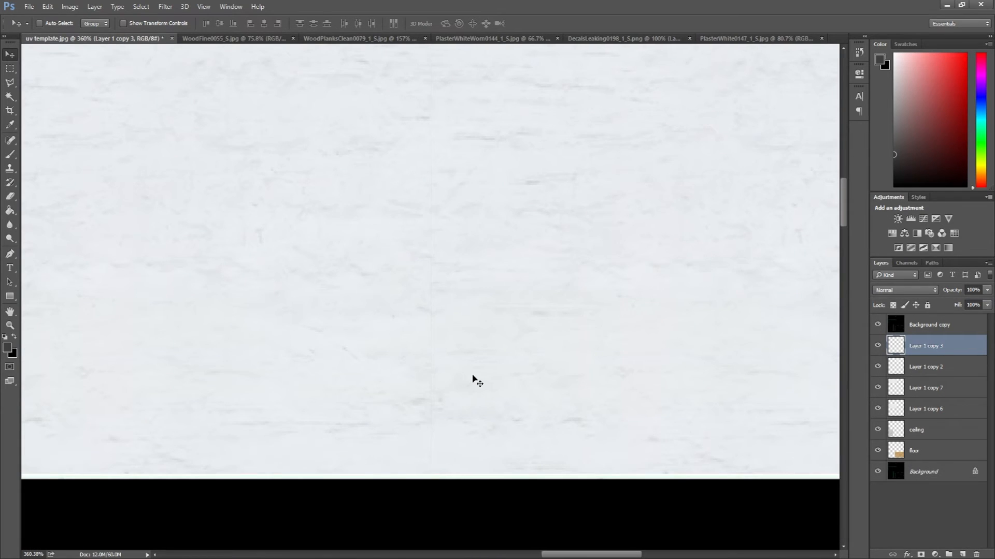
{"action": "scroll", "coordinate": [470, 383], "scroll_direction": "down", "scroll_amount": 7}
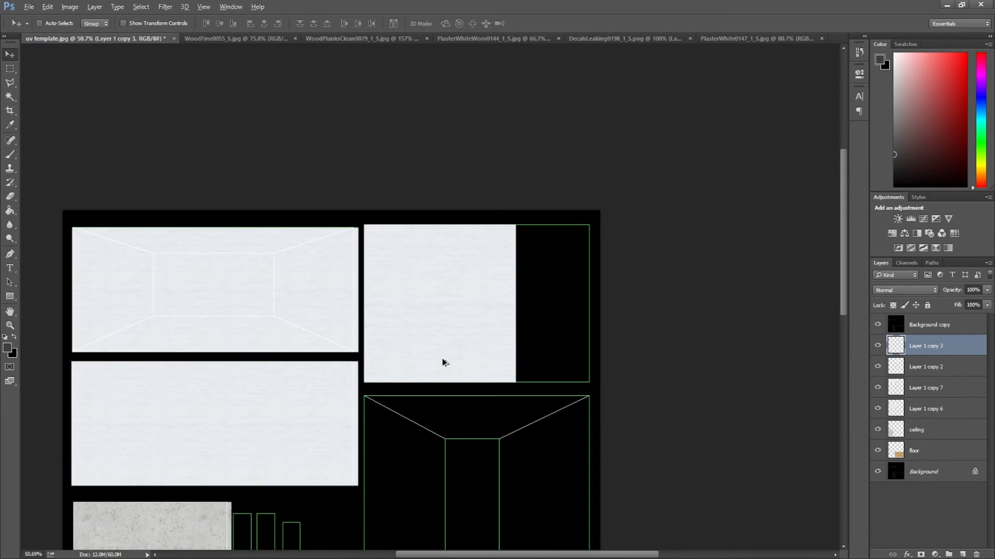
Step: Add a third plaster strip covering the rest of the upper-right wall outline, and nudge it left against the second strip
{"action": "left_click_drag", "start_coordinate": [481, 347], "coordinate": [555, 344]}
{"action": "scroll", "coordinate": [549, 363], "scroll_direction": "up", "scroll_amount": 5}
{"action": "scroll", "coordinate": [516, 420], "scroll_direction": "up", "scroll_amount": 1}
{"action": "key", "text": "Left"}
{"action": "key", "text": "Left"}
{"action": "scroll", "coordinate": [483, 353], "scroll_direction": "down", "scroll_amount": 7}
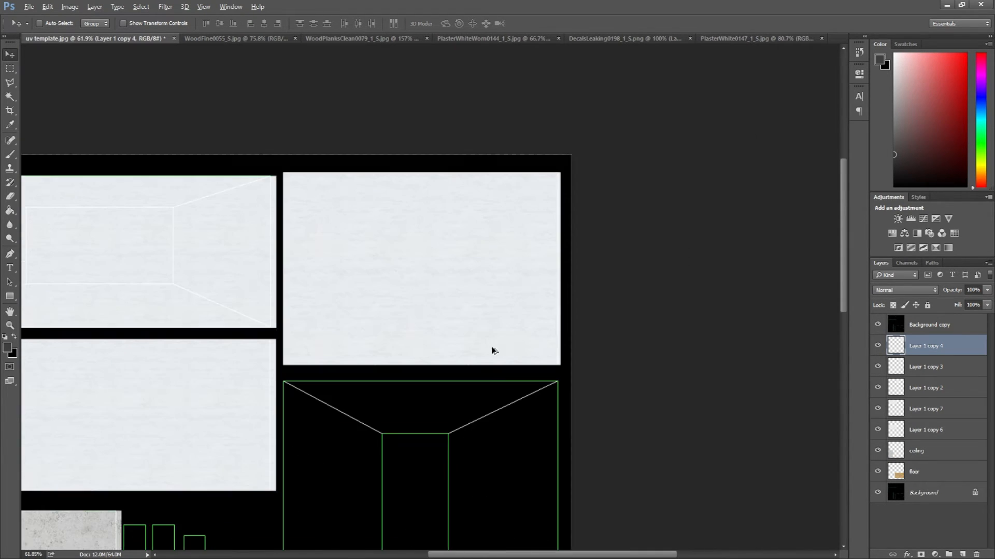
Step: Merge Layer 1 copy 2, copy 3 and copy 4 into one wall layer, and toggle its visibility to check it
{"action": "left_click", "coordinate": [926, 389], "text": "shift"}
{"action": "right_click", "coordinate": [926, 389]}
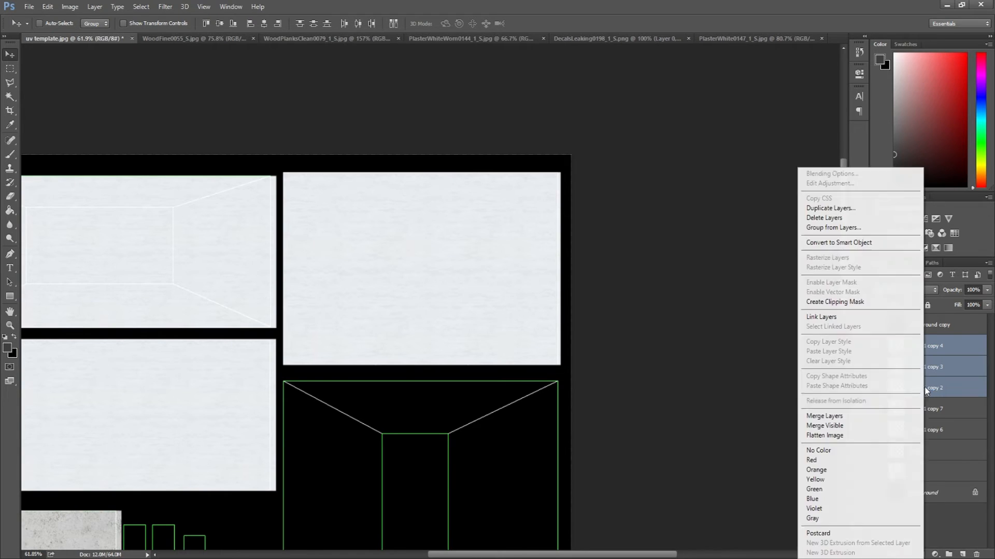
{"action": "left_click", "coordinate": [829, 413]}
{"action": "left_click", "coordinate": [878, 346]}
{"action": "left_click", "coordinate": [878, 346]}
Step: Duplicate the merged plaster wall onto the doorway wall outline below it, with its top-left corner at the outline's corner
{"action": "scroll", "coordinate": [421, 357], "scroll_direction": "down", "scroll_amount": 4}
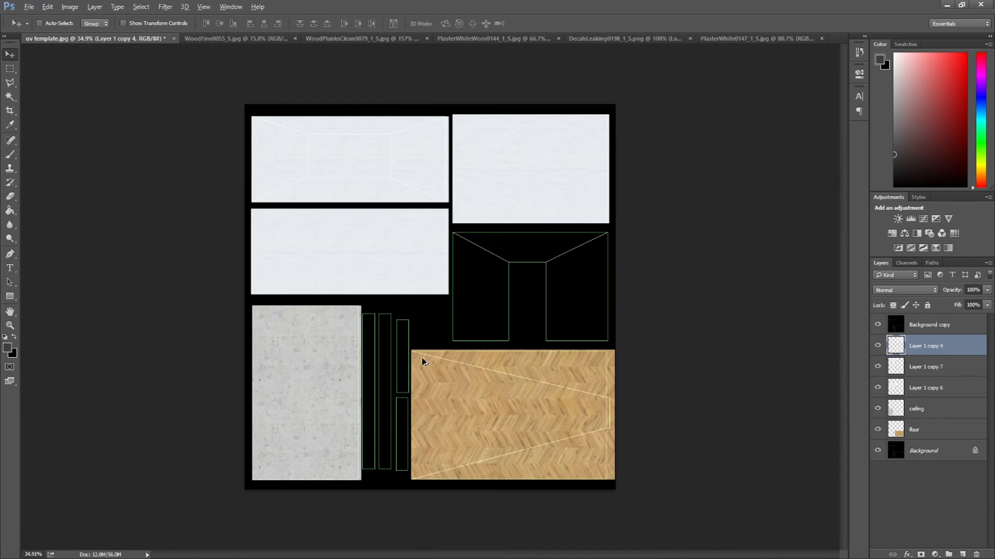
{"action": "scroll", "coordinate": [466, 254], "scroll_direction": "up", "scroll_amount": 3}
{"action": "left_click_drag", "start_coordinate": [558, 188], "coordinate": [555, 347]}
{"action": "scroll", "coordinate": [440, 223], "scroll_direction": "up", "scroll_amount": 5}
{"action": "scroll", "coordinate": [436, 232], "scroll_direction": "up", "scroll_amount": 5}
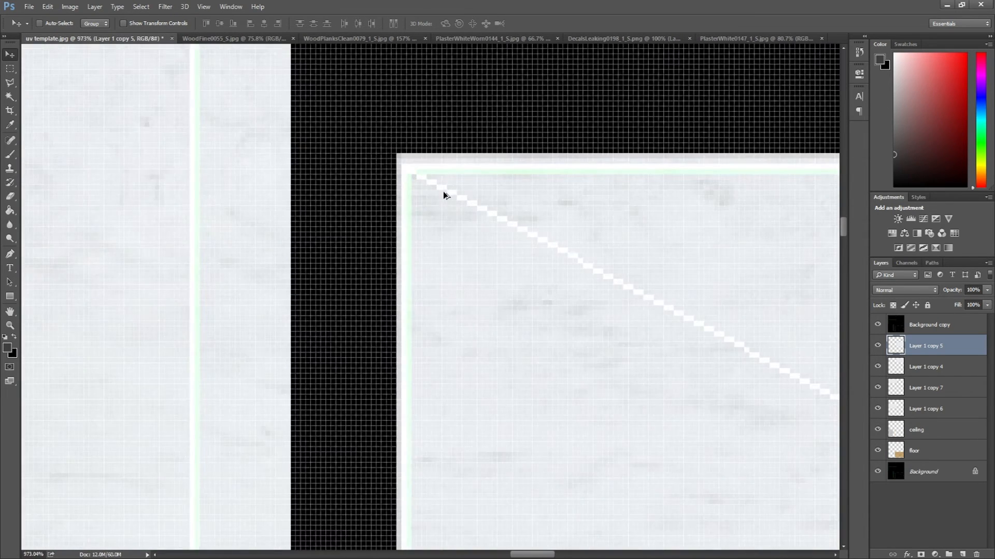
{"action": "scroll", "coordinate": [428, 298], "scroll_direction": "down", "scroll_amount": 7}
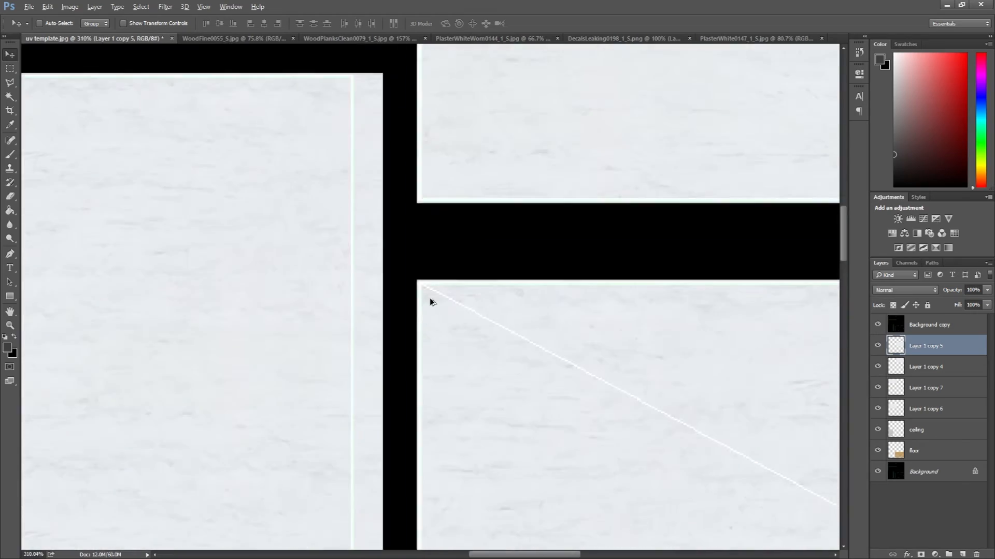
Step: Enlarge the doorway wall's plaster copy to about 100.12% by 100.17% so its lower-left corner extends past the outline
{"action": "scroll", "coordinate": [462, 444], "scroll_direction": "up", "scroll_amount": 4}
{"action": "scroll", "coordinate": [445, 476], "scroll_direction": "up", "scroll_amount": 7}
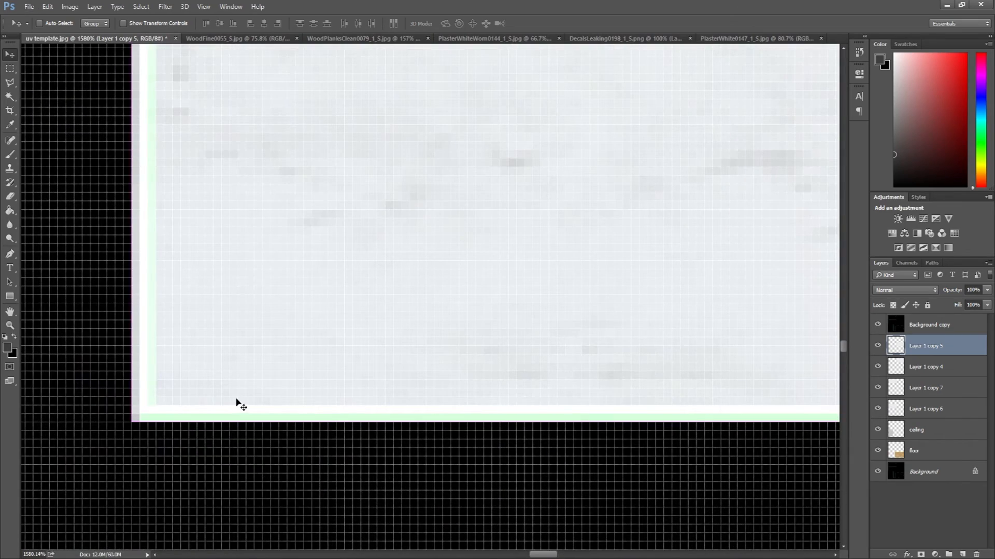
{"action": "key", "text": "ctrl+t"}
{"action": "mouse_move", "coordinate": [131, 422]}
{"action": "left_mouse_down"}
{"action": "mouse_move", "coordinate": [127, 414]}
{"action": "mouse_move", "coordinate": [123, 431]}
{"action": "left_mouse_up"}
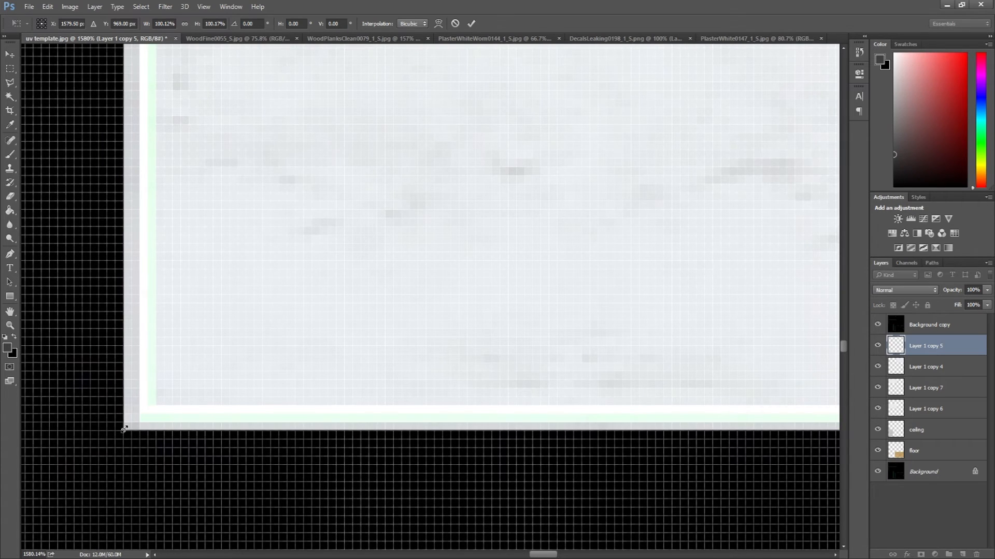
{"action": "key", "text": "Return"}
{"action": "scroll", "coordinate": [148, 443], "scroll_direction": "down", "scroll_amount": 7}
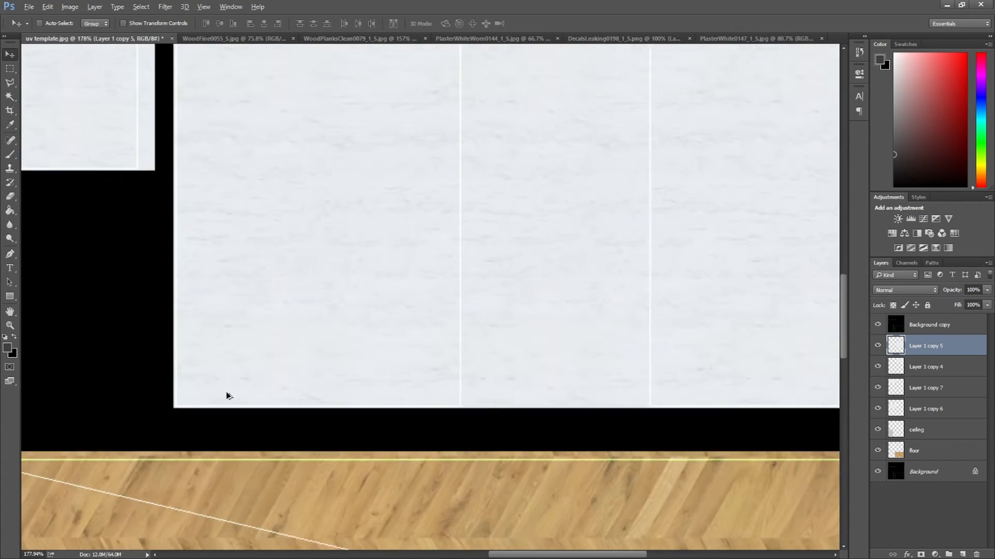
{"action": "scroll", "coordinate": [743, 387], "scroll_direction": "down", "scroll_amount": 7}
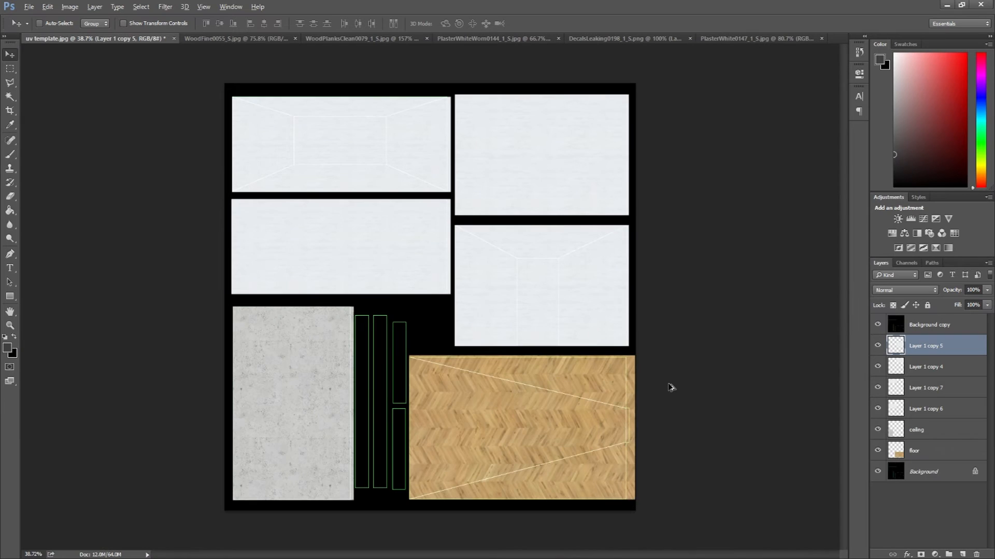
Step: Switch to 3ds Max and examine the room's window opening and inner edges, returning to the UV template
{"action": "scroll", "coordinate": [378, 409], "scroll_direction": "up", "scroll_amount": 2}
{"action": "scroll", "coordinate": [378, 409], "scroll_direction": "down", "scroll_amount": 2}
{"action": "scroll", "coordinate": [402, 405], "scroll_direction": "up", "scroll_amount": 1}
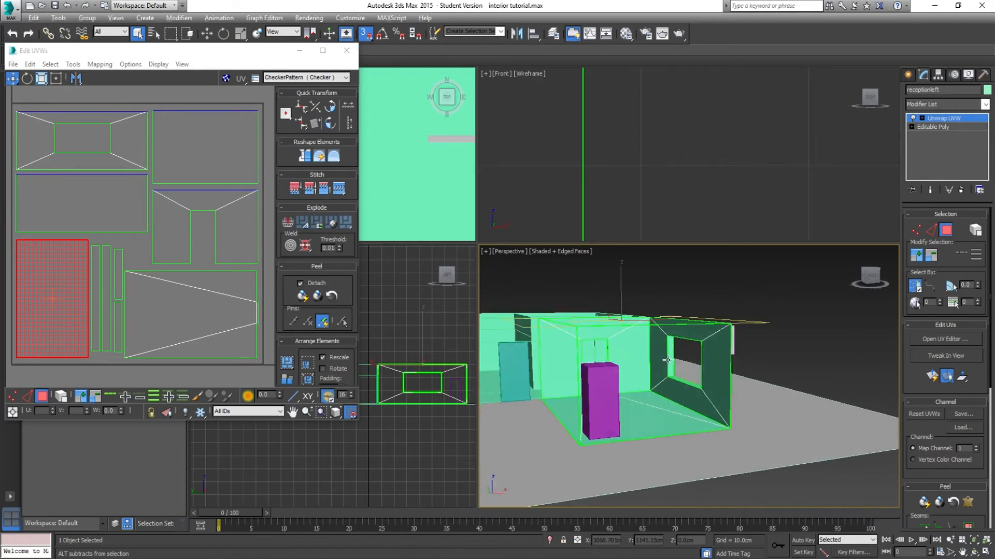
{"action": "scroll", "coordinate": [756, 369], "scroll_direction": "up", "scroll_amount": 10}
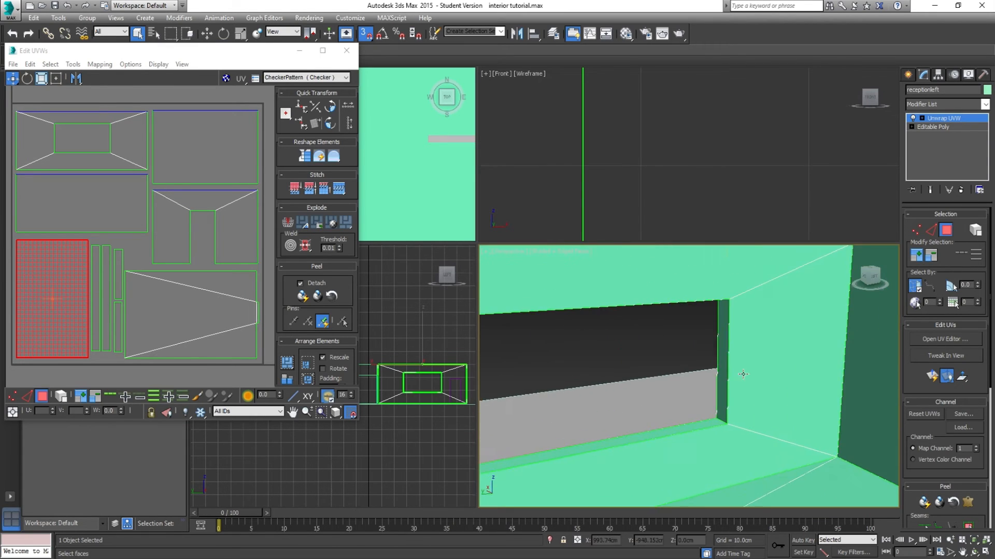
{"action": "left_click_drag", "start_coordinate": [687, 380], "coordinate": [626, 373]}
{"action": "left_click_drag", "start_coordinate": [735, 381], "coordinate": [682, 447]}
{"action": "left_click", "coordinate": [683, 558]}
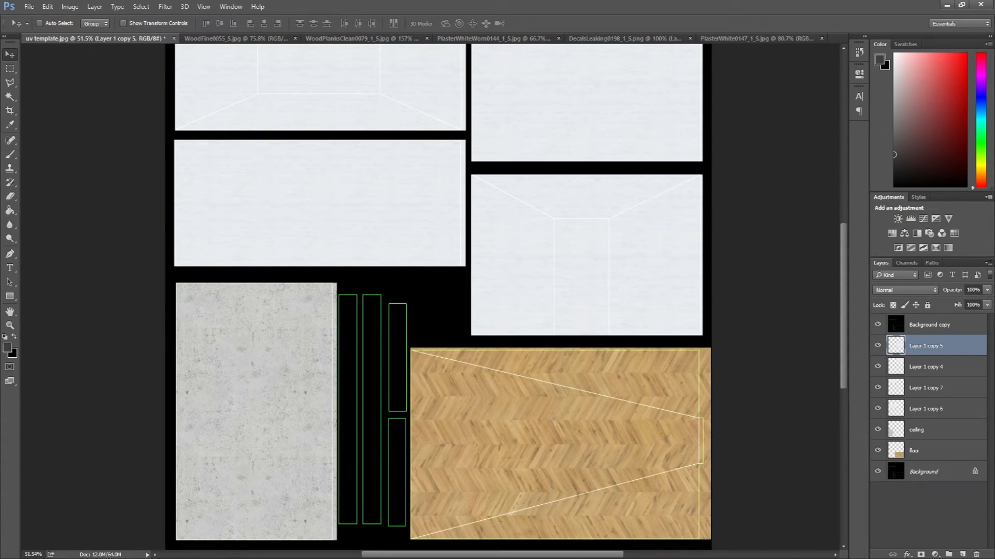
{"action": "mouse_move", "coordinate": [789, 558]}
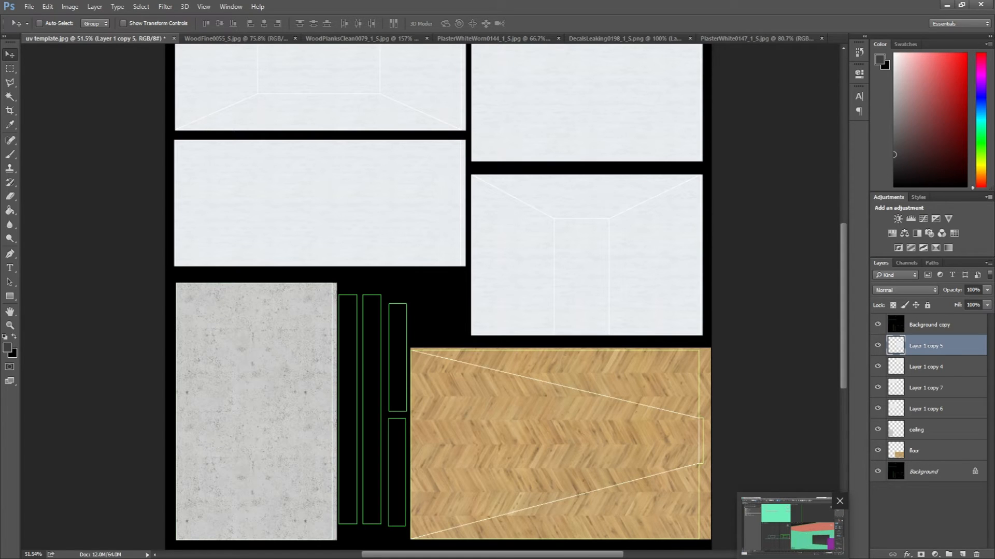
{"action": "left_click", "coordinate": [790, 523]}
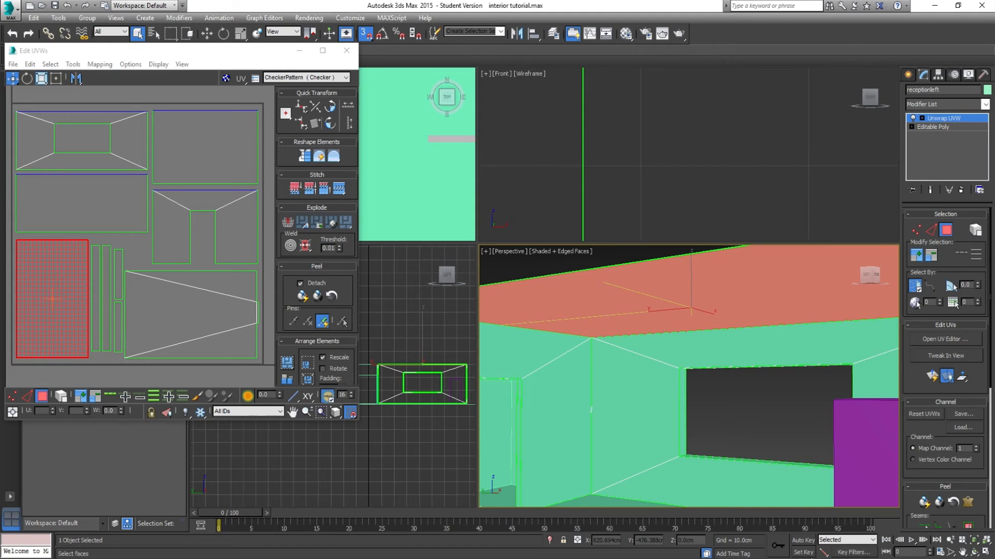
{"action": "left_click", "coordinate": [812, 556]}
Step: Duplicate the doorway wall's plaster twice over the two short narrow outlines beside the wood floor, and merge both copies into one layer
{"action": "left_click_drag", "start_coordinate": [615, 275], "coordinate": [497, 362]}
{"action": "left_click_drag", "start_coordinate": [472, 329], "coordinate": [473, 492]}
{"action": "scroll", "coordinate": [445, 402], "scroll_direction": "down", "scroll_amount": 2}
{"action": "scroll", "coordinate": [449, 393], "scroll_direction": "up", "scroll_amount": 1}
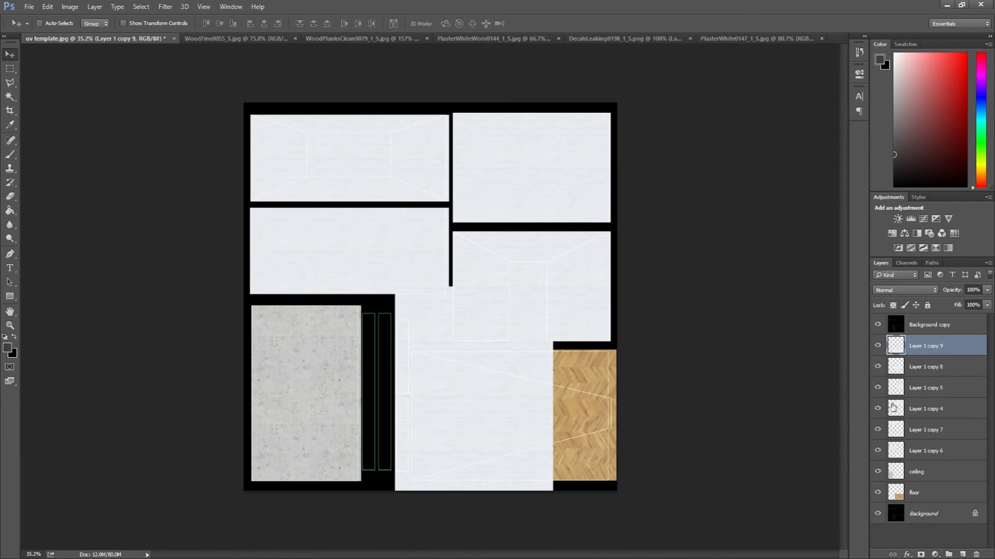
{"action": "right_click", "coordinate": [927, 368]}
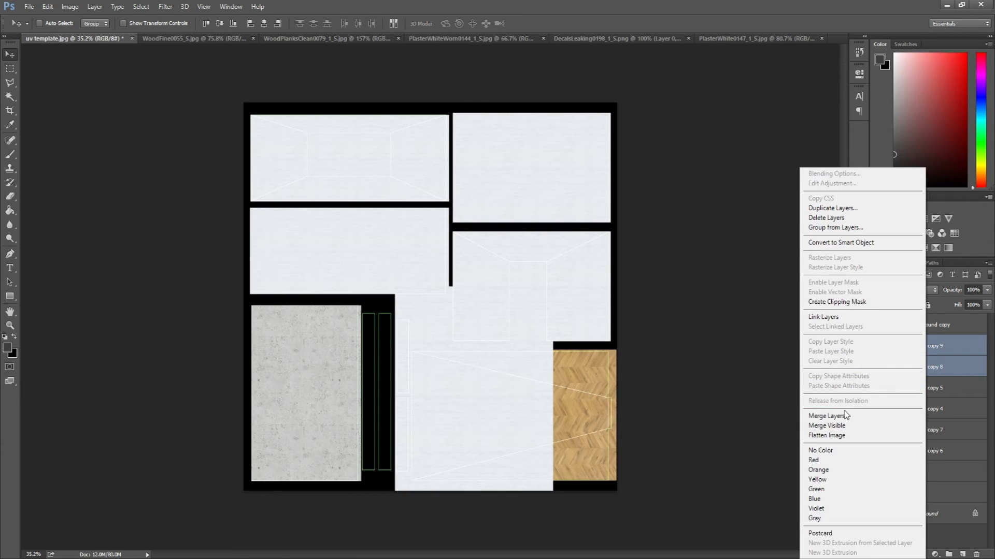
{"action": "left_click", "coordinate": [816, 415]}
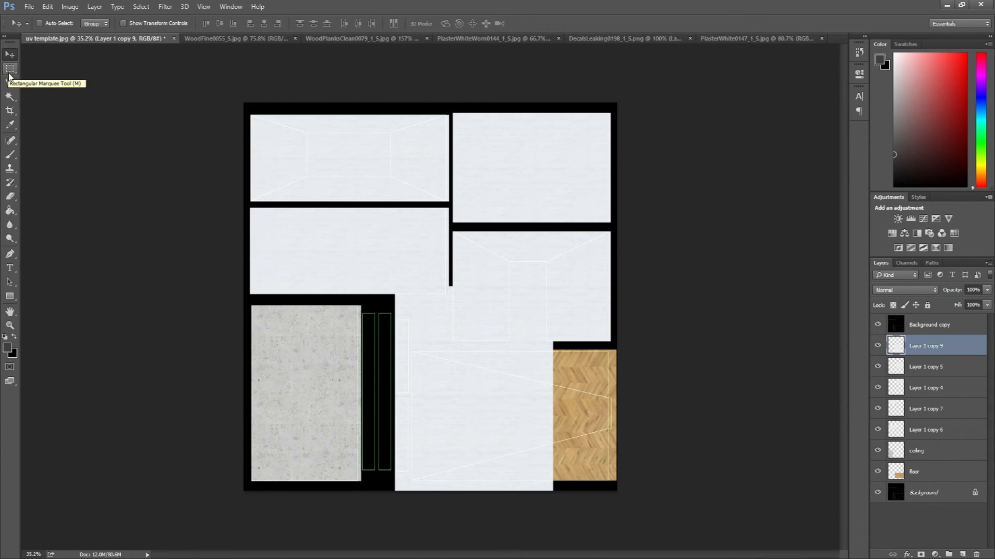
Step: Remove the excess merged plaster above, beside and below the two short narrow outlines using rectangular selections
{"action": "left_click", "coordinate": [10, 74]}
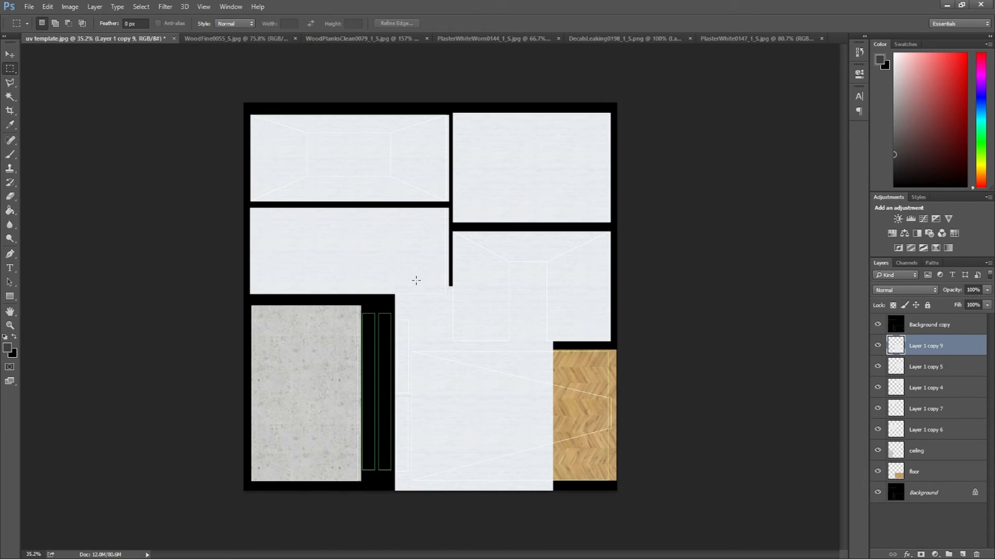
{"action": "mouse_move", "coordinate": [415, 279]}
{"action": "left_mouse_down"}
{"action": "mouse_move", "coordinate": [463, 406]}
{"action": "mouse_move", "coordinate": [593, 515]}
{"action": "mouse_move", "coordinate": [412, 275]}
{"action": "left_mouse_up"}
{"action": "key", "text": "Delete"}
{"action": "left_click", "coordinate": [520, 492]}
{"action": "left_click_drag", "start_coordinate": [339, 259], "coordinate": [446, 311]}
{"action": "key", "text": "Delete"}
{"action": "left_click", "coordinate": [472, 356]}
{"action": "key", "text": "ctrl+t"}
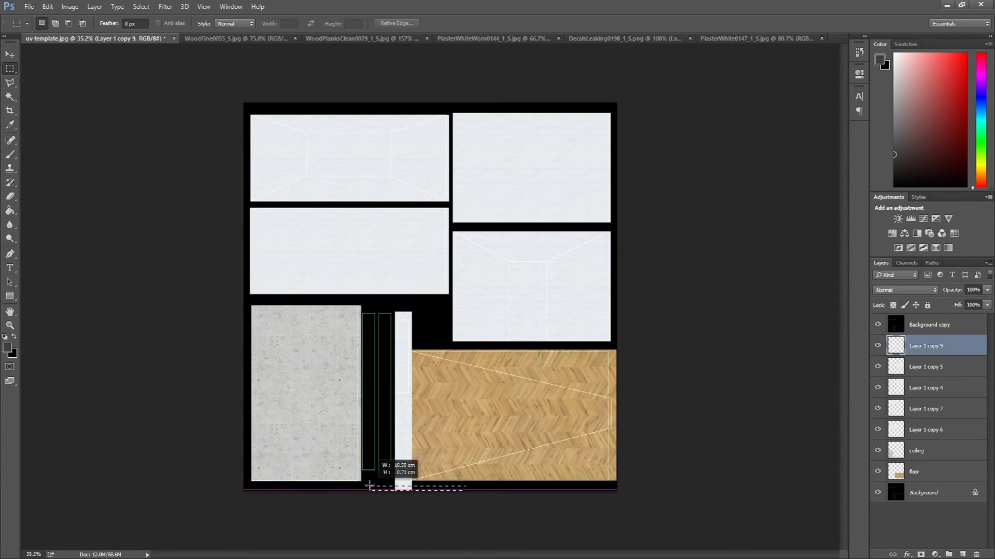
{"action": "left_click_drag", "start_coordinate": [403, 491], "coordinate": [403, 477]}
{"action": "key", "text": "Return"}
Step: Trim the narrow plaster strip's right edge clear of the wood floor and deselect
{"action": "scroll", "coordinate": [446, 441], "scroll_direction": "up", "scroll_amount": 5}
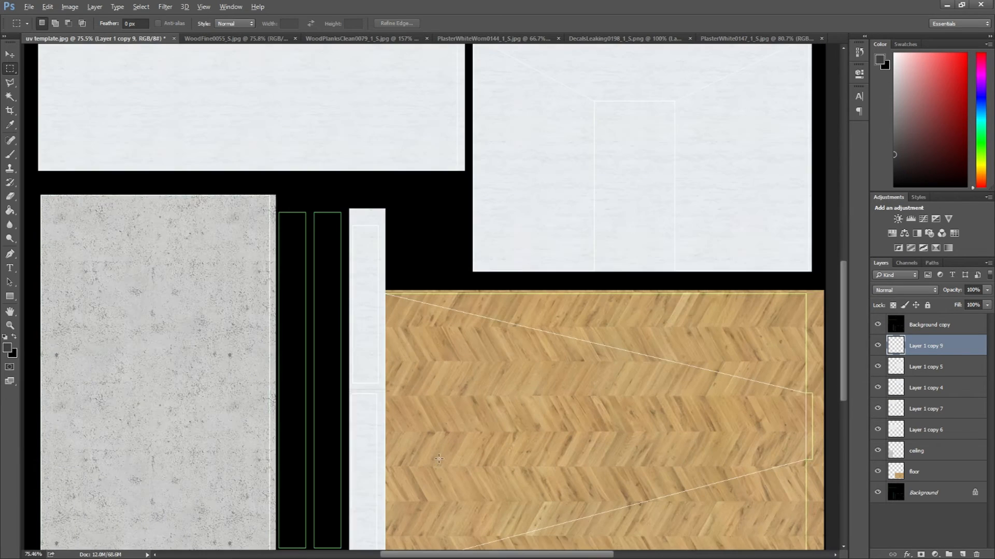
{"action": "scroll", "coordinate": [446, 441], "scroll_direction": "down", "scroll_amount": 2}
{"action": "left_click_drag", "start_coordinate": [453, 484], "coordinate": [392, 175]}
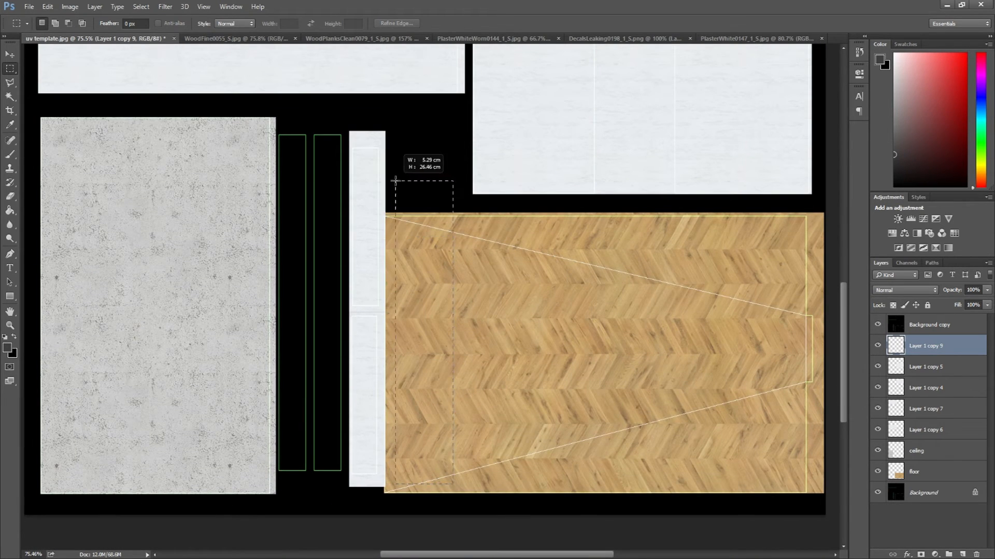
{"action": "left_click_drag", "start_coordinate": [513, 504], "coordinate": [383, 110]}
{"action": "key", "text": "Delete"}
{"action": "key", "text": "ctrl+d"}
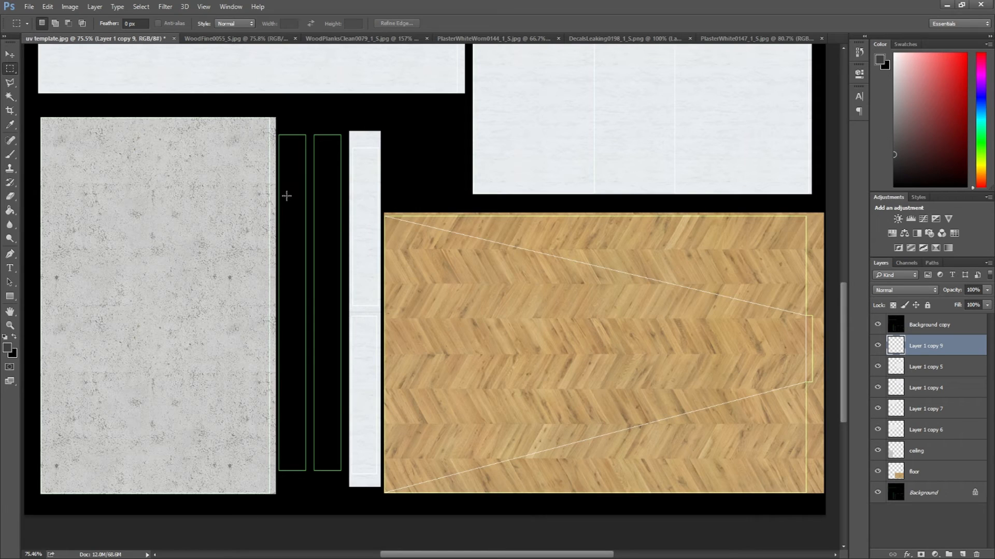
Step: Identify Layer 1 copy 5 by toggling its visibility, and duplicate it over the tall narrow outlines beside the ceiling texture
{"action": "left_click", "coordinate": [10, 54]}
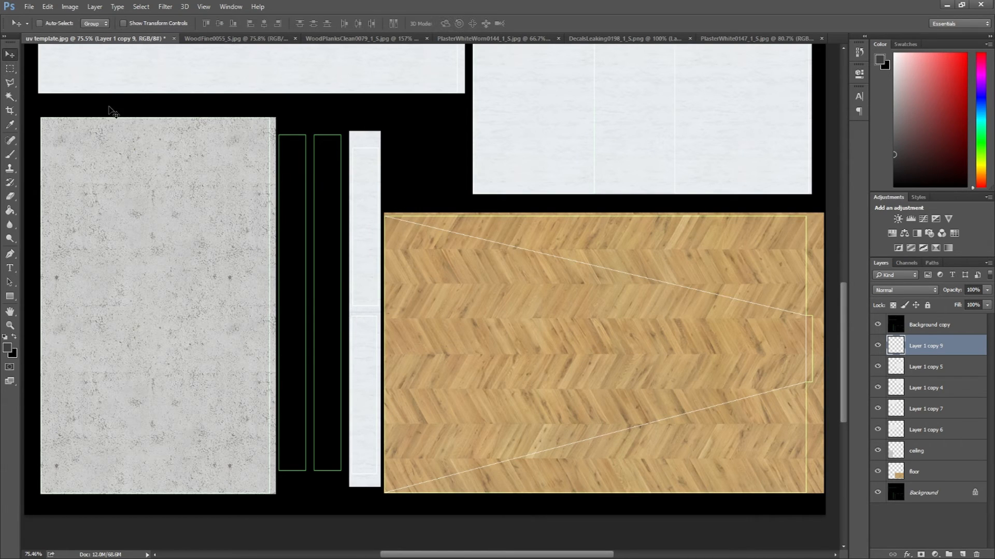
{"action": "scroll", "coordinate": [584, 328], "scroll_direction": "down", "scroll_amount": 3}
{"action": "left_click", "coordinate": [911, 366]}
{"action": "left_click", "coordinate": [878, 367]}
{"action": "left_click", "coordinate": [877, 367]}
{"action": "left_click_drag", "start_coordinate": [918, 368], "coordinate": [604, 322]}
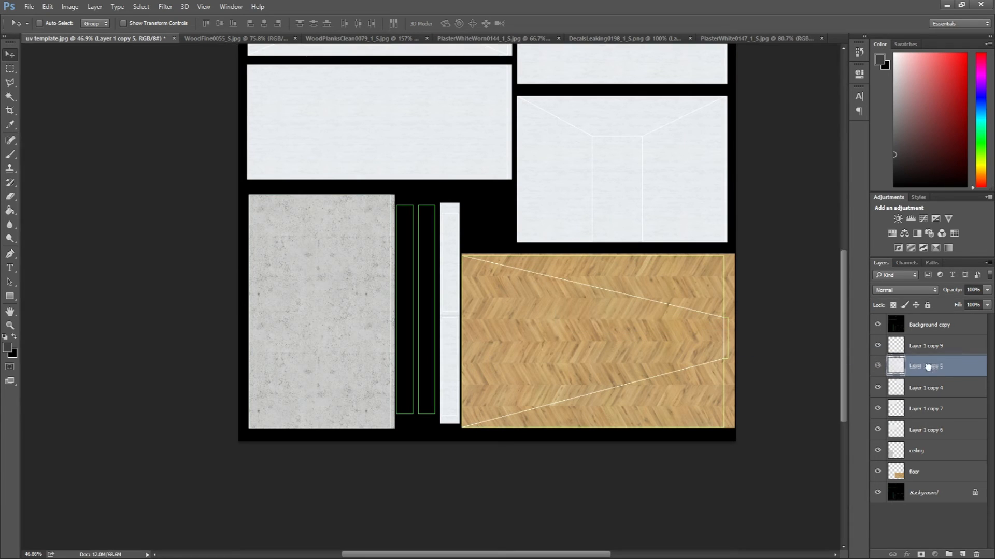
{"action": "left_click_drag", "start_coordinate": [628, 202], "coordinate": [518, 344]}
Step: Rotate the plaster copy by -90° and place it upright over the two tall narrow outlines
{"action": "key", "text": "ctrl+t"}
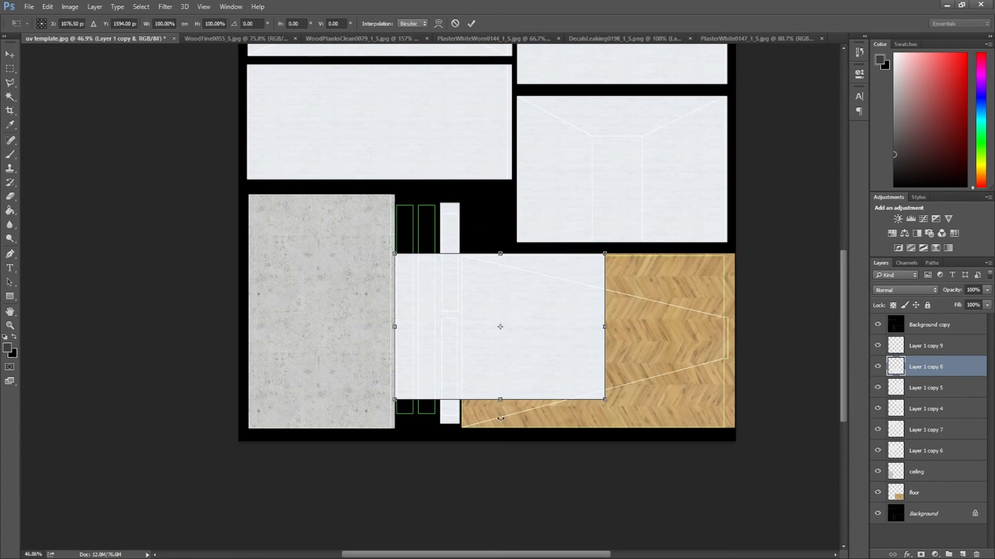
{"action": "left_click_drag", "start_coordinate": [502, 427], "coordinate": [511, 331]}
{"action": "left_click_drag", "start_coordinate": [499, 371], "coordinate": [467, 362]}
Step: Examine the window opening in 3ds Max and select the face below it to see how the wall and reveals map to the UVs
{"action": "scroll", "coordinate": [400, 365], "scroll_direction": "up", "scroll_amount": 3}
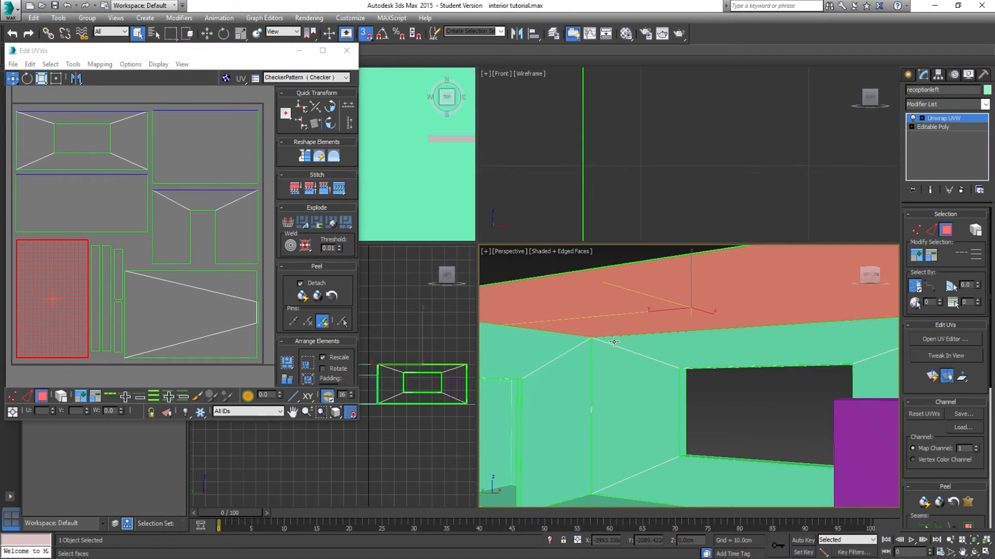
{"action": "scroll", "coordinate": [668, 390], "scroll_direction": "up", "scroll_amount": 5}
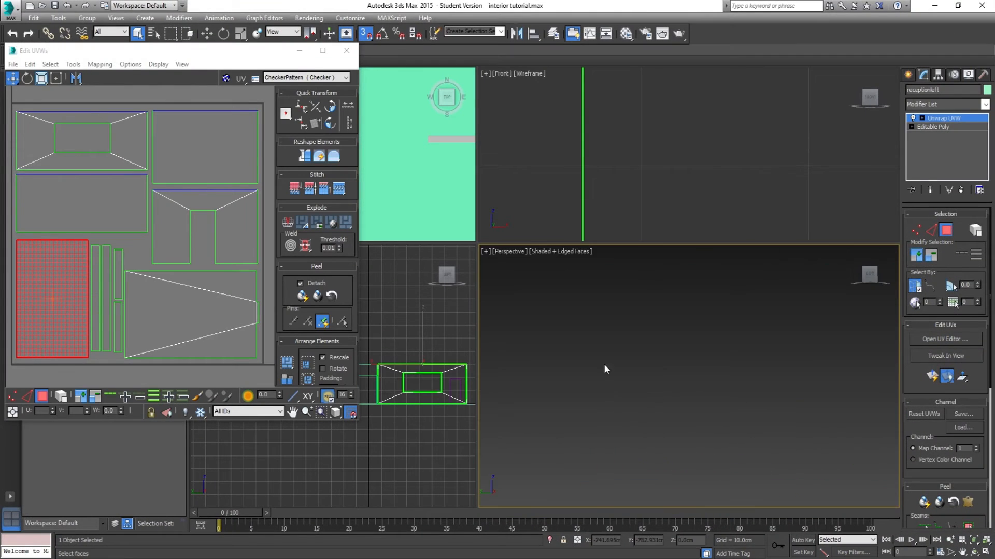
{"action": "scroll", "coordinate": [641, 394], "scroll_direction": "down", "scroll_amount": 5}
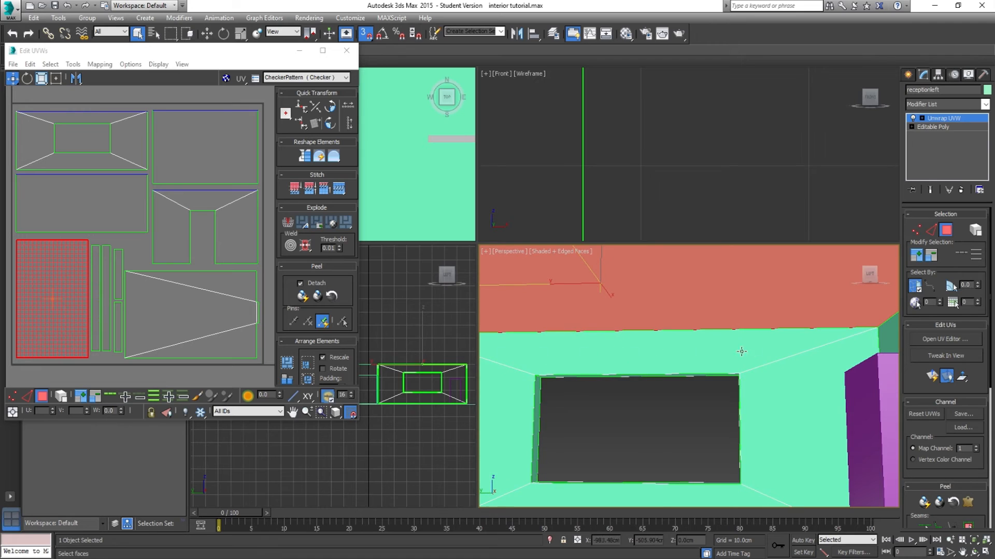
{"action": "scroll", "coordinate": [715, 360], "scroll_direction": "up", "scroll_amount": 5}
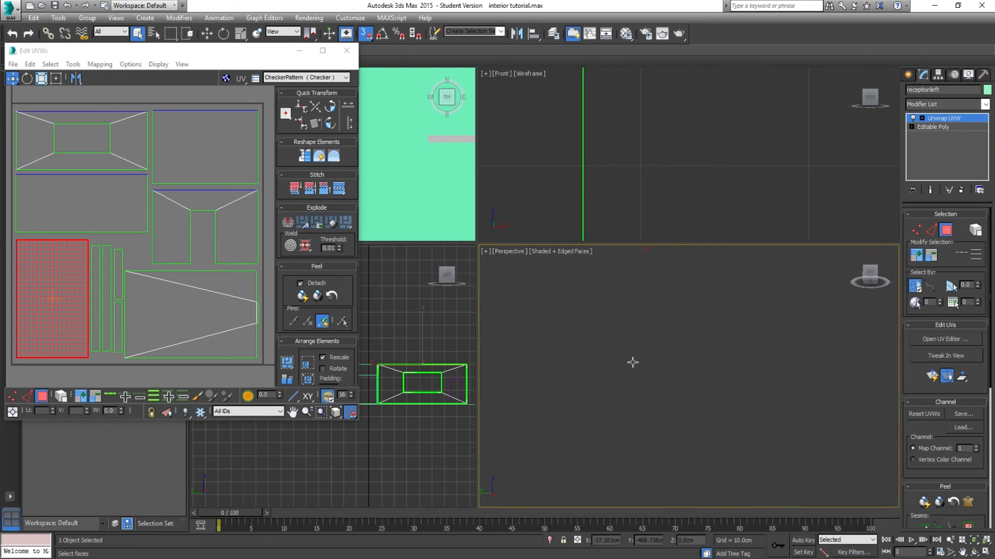
{"action": "left_click_drag", "start_coordinate": [626, 420], "coordinate": [657, 350]}
{"action": "scroll", "coordinate": [653, 399], "scroll_direction": "up", "scroll_amount": 3}
{"action": "scroll", "coordinate": [652, 399], "scroll_direction": "up", "scroll_amount": 3}
{"action": "left_click_drag", "start_coordinate": [679, 404], "coordinate": [631, 335]}
{"action": "scroll", "coordinate": [624, 352], "scroll_direction": "down", "scroll_amount": 6}
{"action": "scroll", "coordinate": [673, 355], "scroll_direction": "up", "scroll_amount": 4}
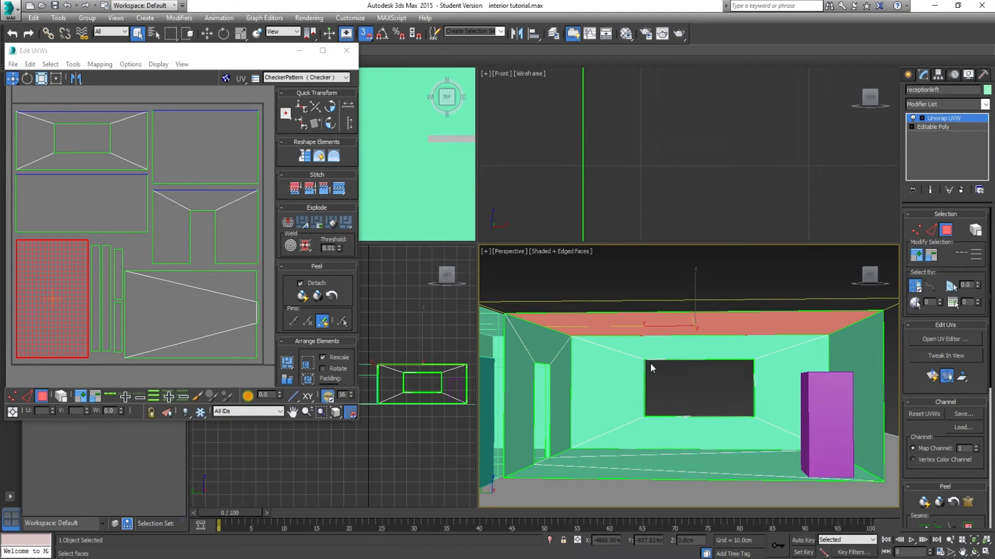
{"action": "left_click", "coordinate": [675, 421]}
{"action": "left_click_drag", "start_coordinate": [673, 395], "coordinate": [675, 414]}
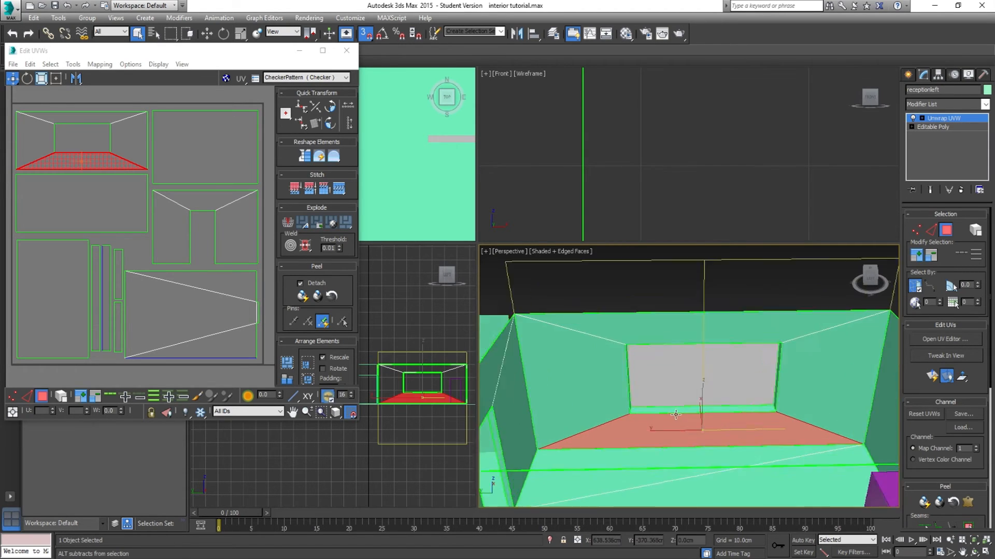
{"action": "scroll", "coordinate": [675, 415], "scroll_direction": "up", "scroll_amount": 2}
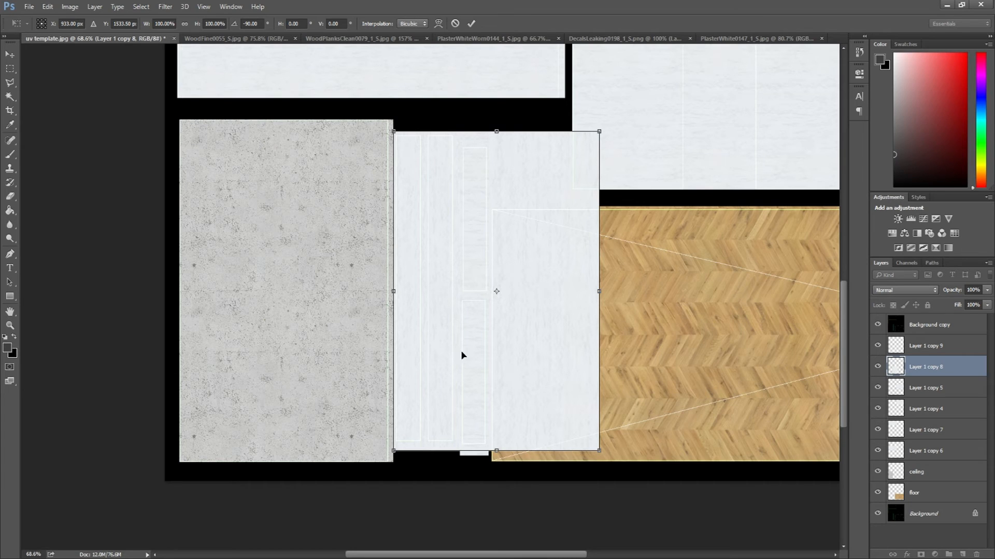
Step: Scale the rotated plaster to about 97% and align its left edge with the ceiling texture, covering both tall narrow outlines
{"action": "scroll", "coordinate": [466, 267], "scroll_direction": "up", "scroll_amount": 3}
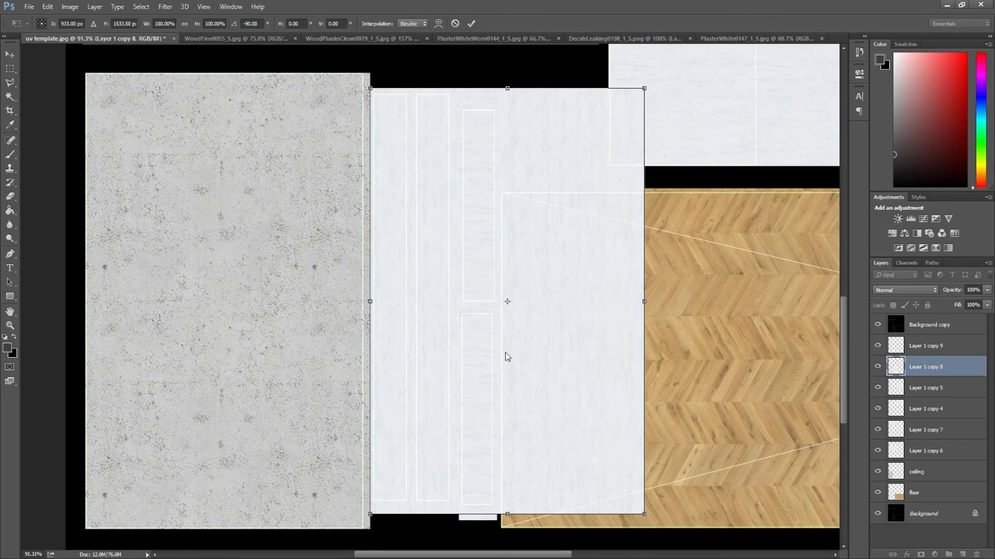
{"action": "left_click_drag", "start_coordinate": [371, 514], "coordinate": [378, 502]}
{"action": "key", "text": "shift+Left"}
{"action": "key", "text": "Left"}
{"action": "key", "text": "Left"}
{"action": "key", "text": "Left"}
{"action": "key", "text": "Left"}
{"action": "key", "text": "Left"}
{"action": "key", "text": "Down"}
{"action": "key", "text": "Down"}
{"action": "key", "text": "Down"}
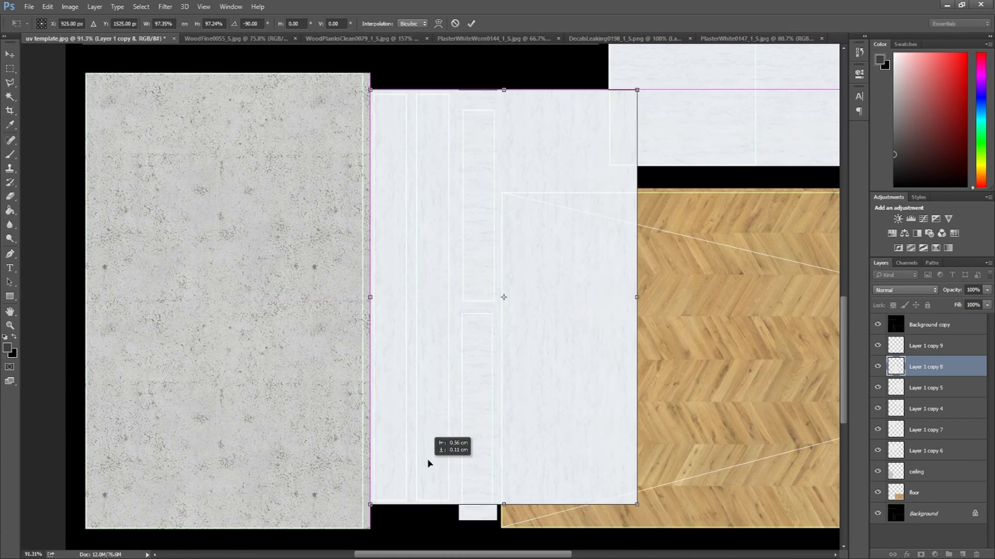
{"action": "key", "text": "Return"}
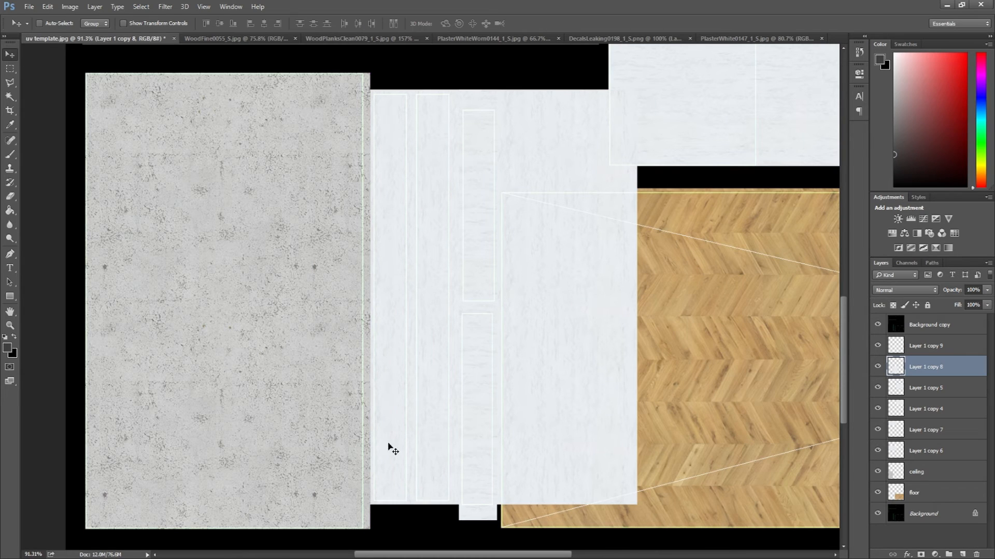
Step: Delete the part of the rotated plaster to the right of the two tall narrow outlines and deselect
{"action": "key", "text": "m"}
{"action": "left_click_drag", "start_coordinate": [456, 82], "coordinate": [692, 520]}
{"action": "key", "text": "Delete"}
{"action": "key", "text": "ctrl+d"}
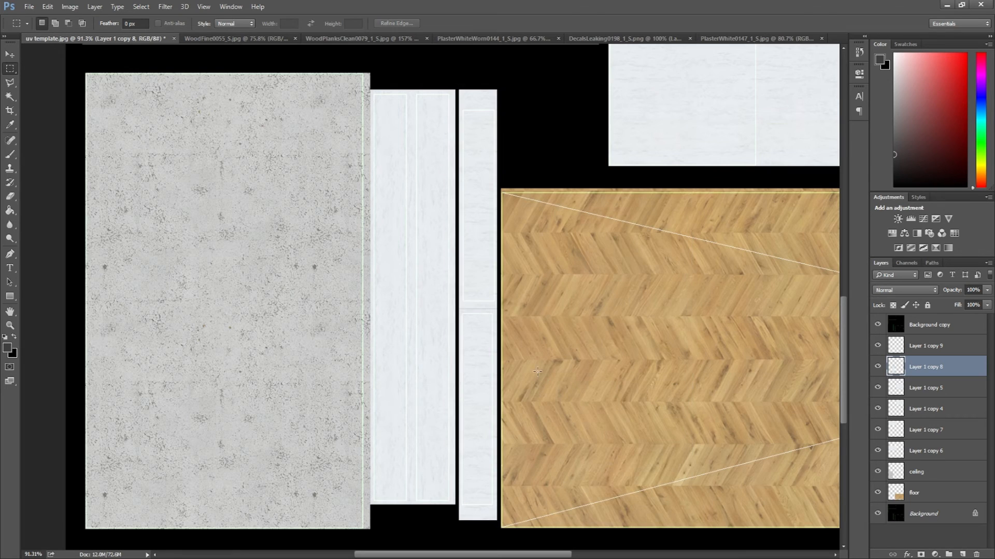
Step: Review the whole UV template with every outline covered, and save the file
{"action": "key", "text": "ctrl+0"}
{"action": "scroll", "coordinate": [363, 366], "scroll_direction": "up", "scroll_amount": 1}
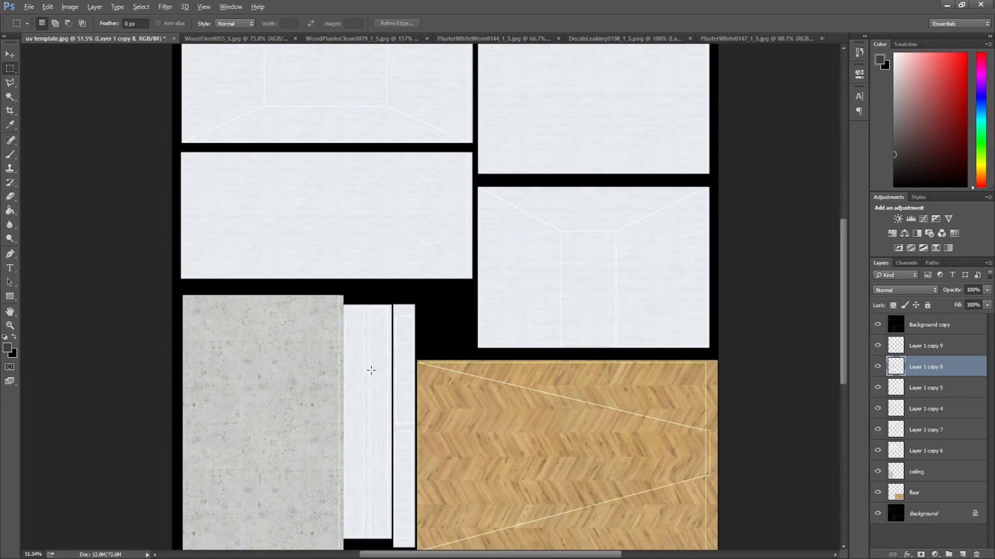
{"action": "key", "text": "ctrl+0"}
{"action": "key", "text": "v"}
{"action": "key", "text": "ctrl+minus"}
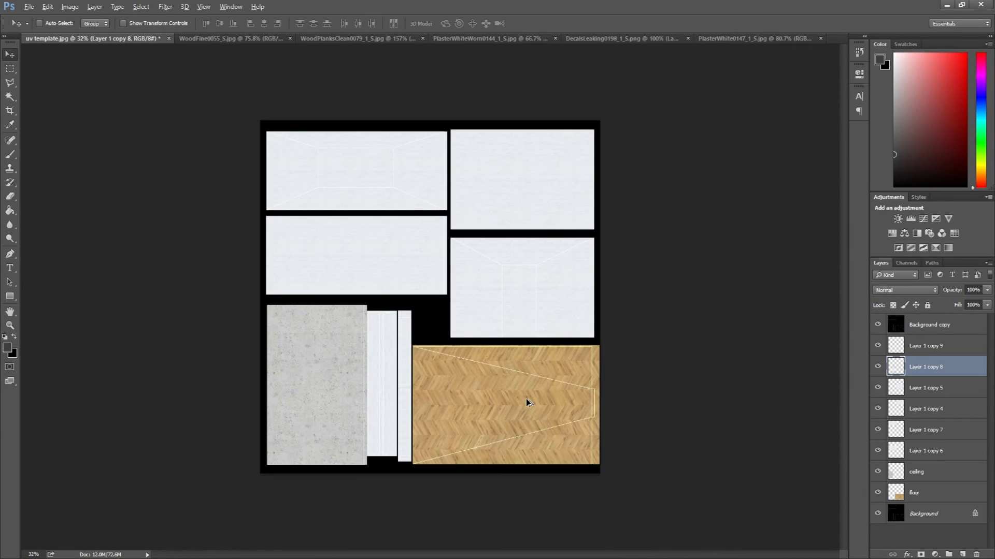
{"action": "key", "text": "ctrl+s"}
{"action": "left_click", "coordinate": [429, 337]}
{"action": "scroll", "coordinate": [448, 379], "scroll_direction": "up", "scroll_amount": 1}
{"action": "scroll", "coordinate": [448, 379], "scroll_direction": "up", "scroll_amount": 3}
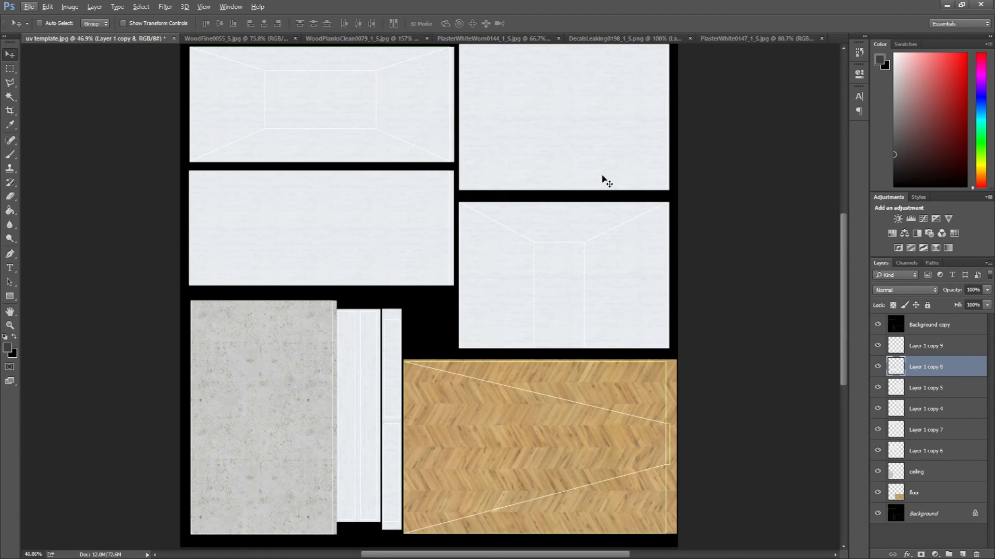
Step: Copy the whole DecalsLeaking0198 image into the UV template, aligned with the top-left corner of the plain left-hand wall
{"action": "left_click", "coordinate": [627, 37]}
{"action": "key", "text": "ctrl+a"}
{"action": "left_click_drag", "start_coordinate": [413, 154], "coordinate": [271, 303]}
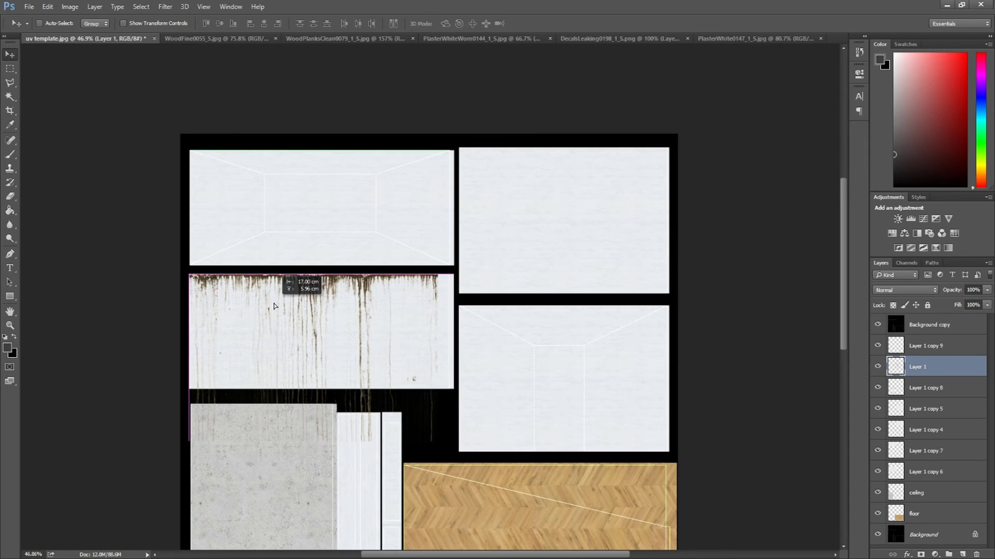
Step: Scale the leak decal down proportionally until it fits the height of the plain left-hand wall
{"action": "key", "text": "ctrl+t"}
{"action": "left_click_drag", "start_coordinate": [439, 439], "coordinate": [362, 379]}
{"action": "key", "text": "Return"}
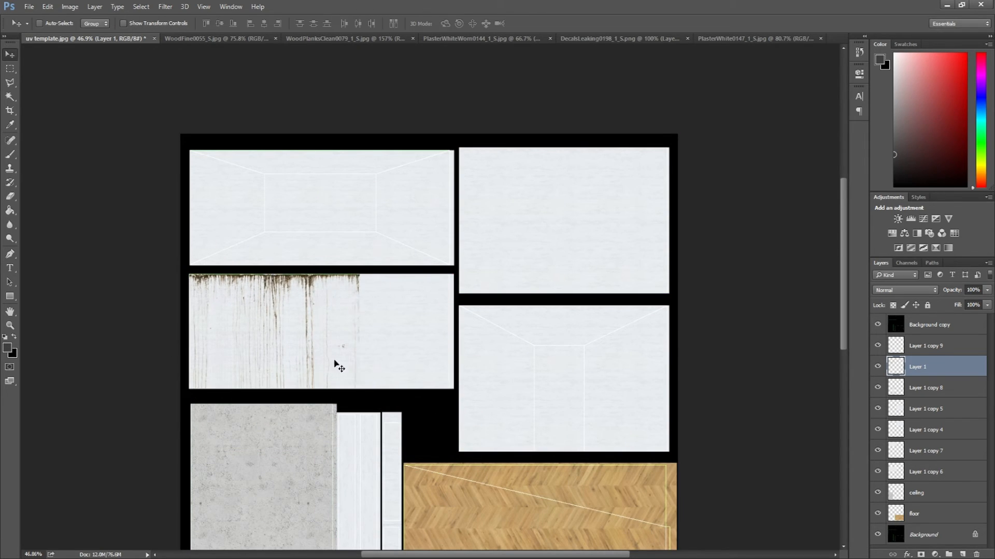
Step: Try out the blending modes on the leak decal layer, going from Darken through Overlay and Hard Mix to Luminosity
{"action": "scroll", "coordinate": [290, 341], "scroll_direction": "up", "scroll_amount": 3}
{"action": "left_click", "coordinate": [889, 291]}
{"action": "left_click", "coordinate": [890, 293]}
{"action": "left_click", "coordinate": [897, 290]}
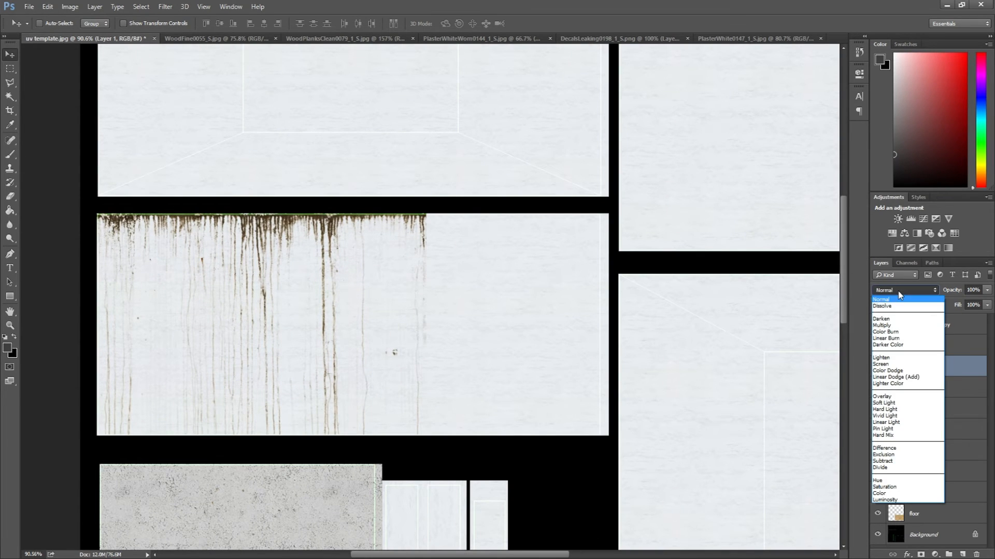
{"action": "left_click", "coordinate": [899, 298]}
{"action": "key", "text": "Down"}
{"action": "key", "text": "Down"}
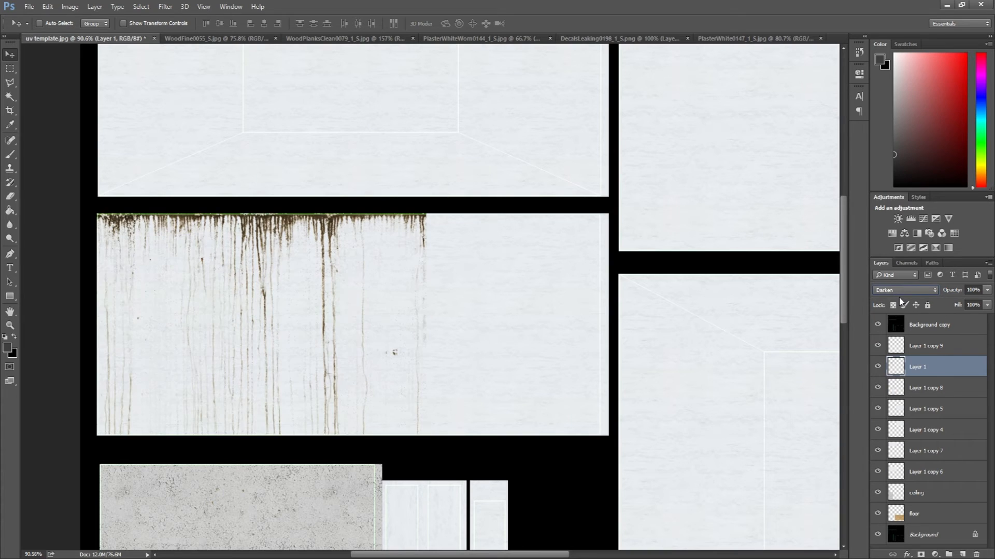
{"action": "key", "text": "Down"}
{"action": "key", "text": "Down"}
{"action": "key", "text": "Down"}
{"action": "key", "text": "Down"}
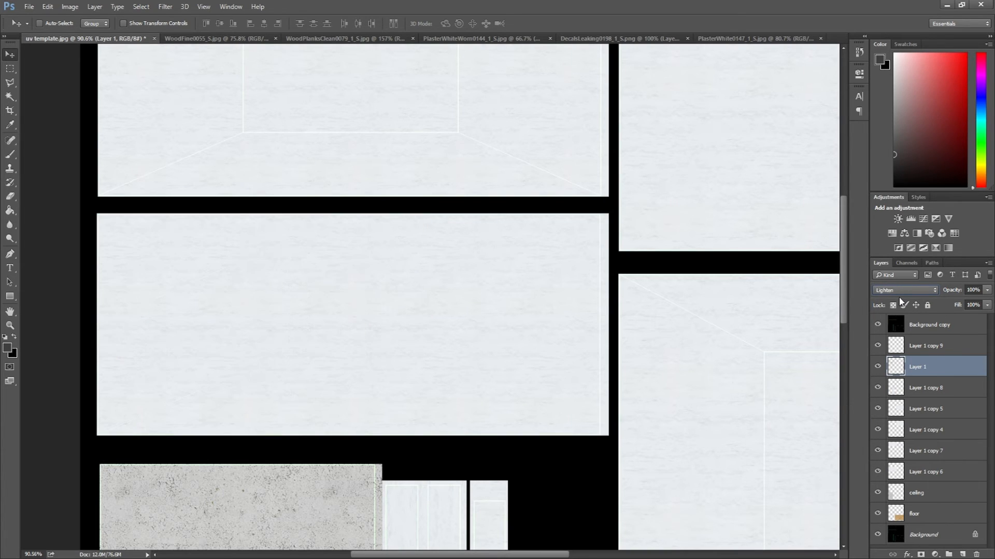
{"action": "key", "text": "Down"}
{"action": "key", "text": "Down"}
{"action": "key", "text": "Down"}
{"action": "key", "text": "Down"}
{"action": "key", "text": "Down"}
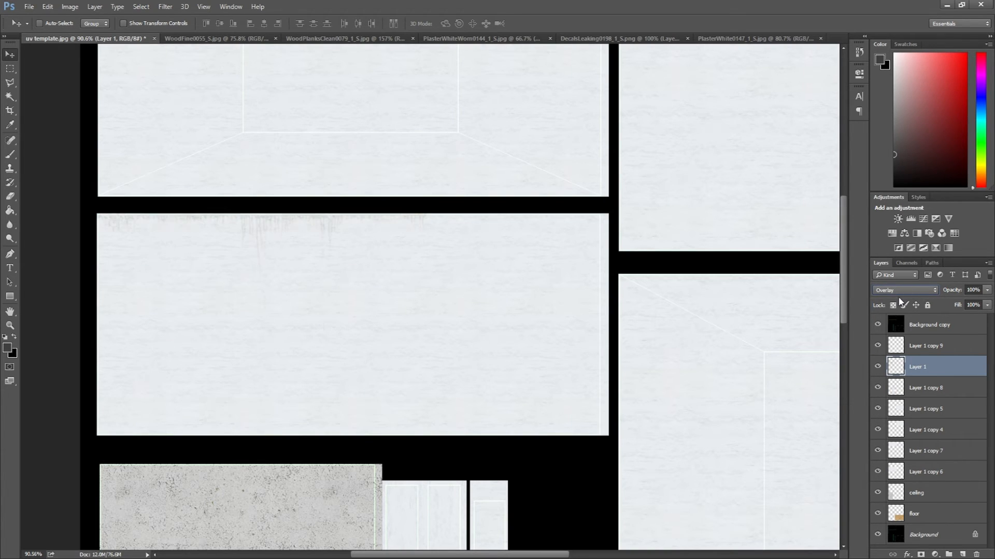
{"action": "key", "text": "Down"}
{"action": "key", "text": "Down"}
{"action": "key", "text": "Down"}
{"action": "key", "text": "Down"}
{"action": "key", "text": "Down"}
{"action": "key", "text": "Down"}
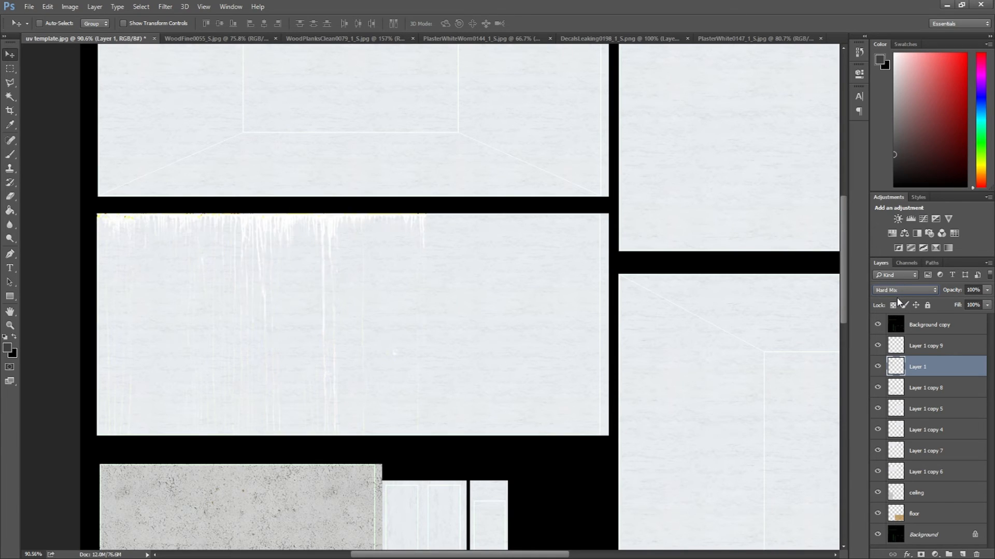
{"action": "key", "text": "Down"}
{"action": "key", "text": "Down"}
{"action": "key", "text": "Down"}
{"action": "key", "text": "Down"}
{"action": "key", "text": "Down"}
{"action": "key", "text": "Down"}
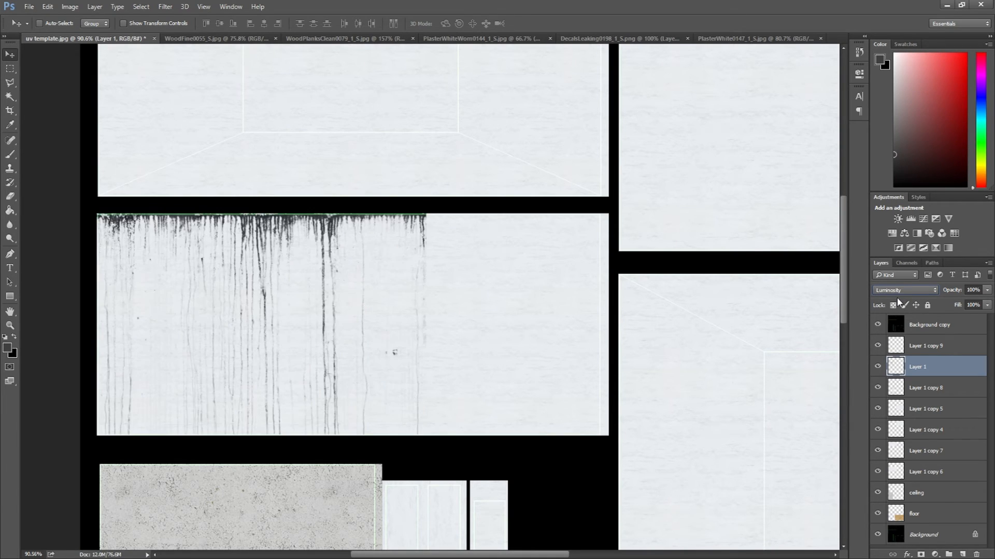
{"action": "key", "text": "Up"}
{"action": "key", "text": "Up"}
{"action": "key", "text": "Up"}
{"action": "key", "text": "Up"}
{"action": "key", "text": "Up"}
{"action": "key", "text": "Up"}
Step: Delete the leak decal layer and hide the Background copy layer that holds the UV outlines
{"action": "left_click_drag", "start_coordinate": [917, 367], "coordinate": [976, 554]}
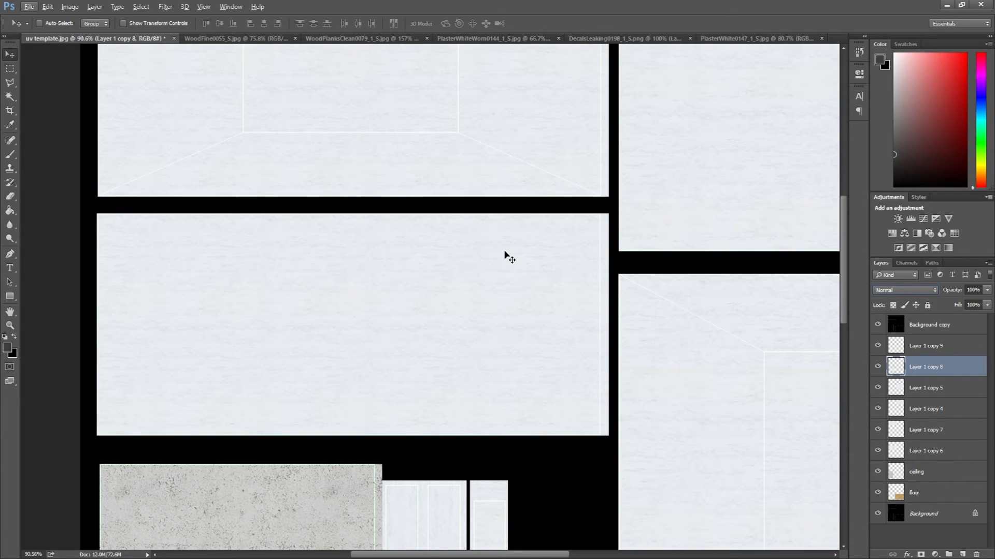
{"action": "scroll", "coordinate": [389, 271], "scroll_direction": "down", "scroll_amount": 5}
{"action": "scroll", "coordinate": [388, 270], "scroll_direction": "down", "scroll_amount": 2}
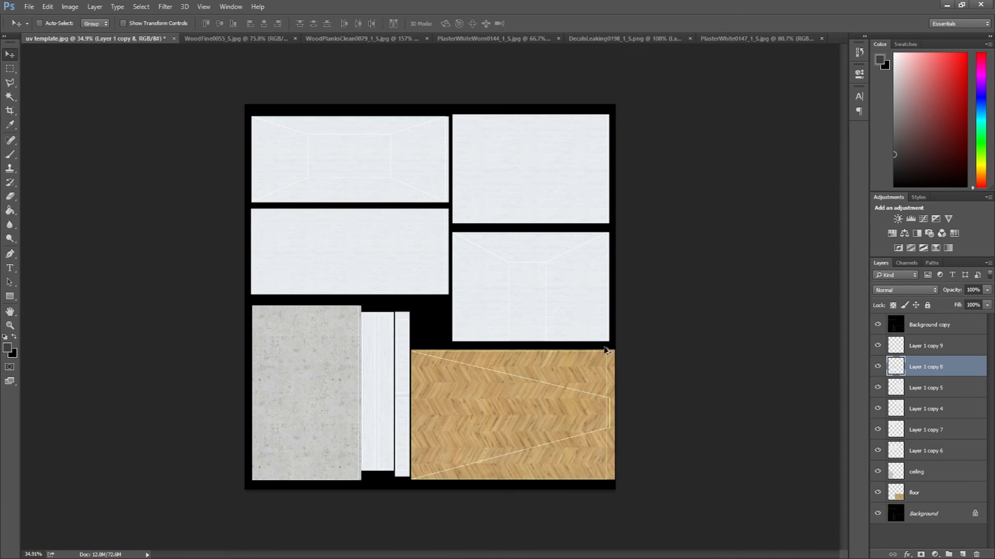
{"action": "scroll", "coordinate": [605, 362], "scroll_direction": "up", "scroll_amount": 10}
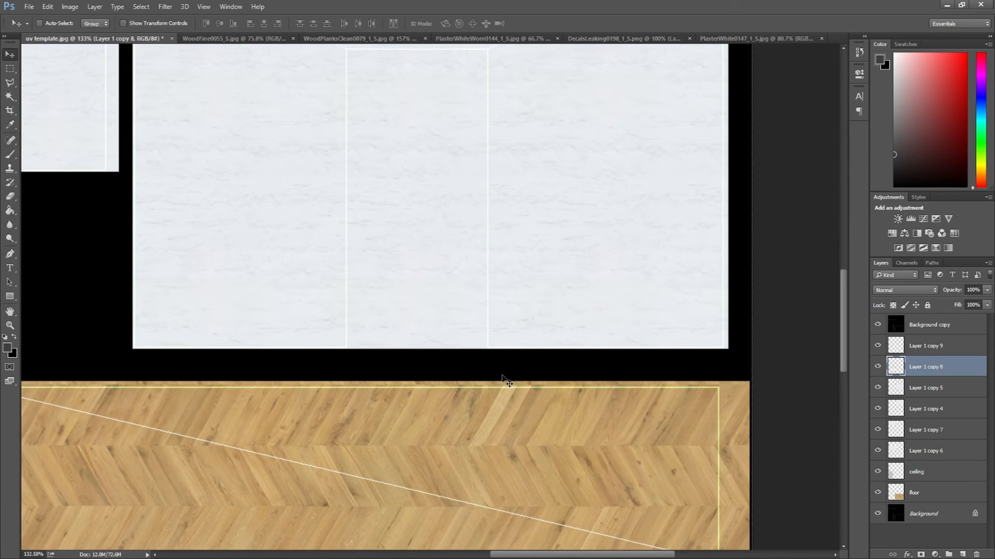
{"action": "scroll", "coordinate": [506, 363], "scroll_direction": "down", "scroll_amount": 3}
{"action": "left_click", "coordinate": [876, 327]}
{"action": "scroll", "coordinate": [591, 339], "scroll_direction": "down", "scroll_amount": 8}
Step: Save the layered template in the textures folder as the Photoshop file "receptionleft diffuse.psd", keeping Maximize Compatibility on
{"action": "key", "text": "ctrl+shift+s"}
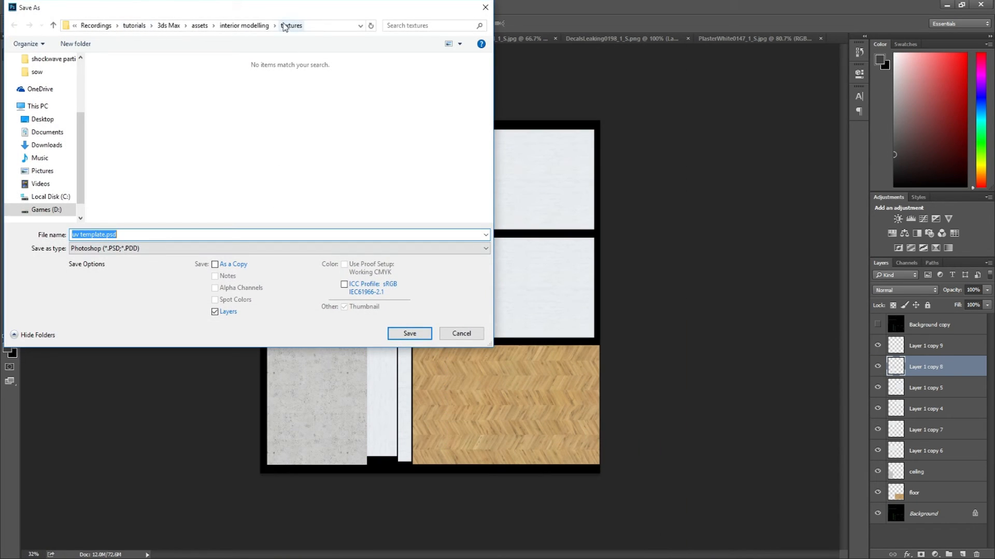
{"action": "left_click", "coordinate": [105, 235]}
{"action": "left_click_drag", "start_coordinate": [104, 237], "coordinate": [13, 237]}
{"action": "type", "text": "reception"}
{"action": "type", "text": "ro"}
{"action": "key", "text": "BackSpace"}
{"action": "key", "text": "BackSpace"}
{"action": "type", "text": "left1"}
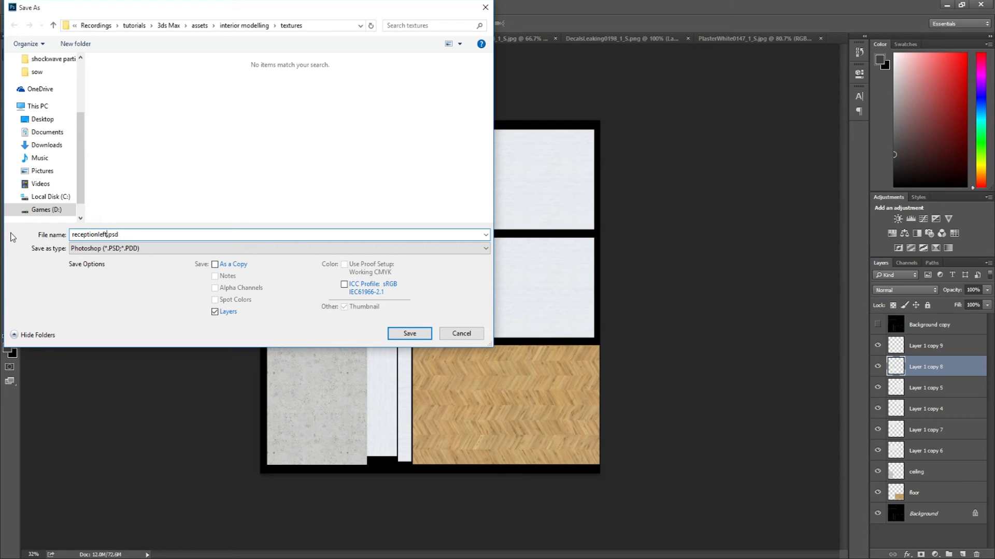
{"action": "type", "text": " diffuse"}
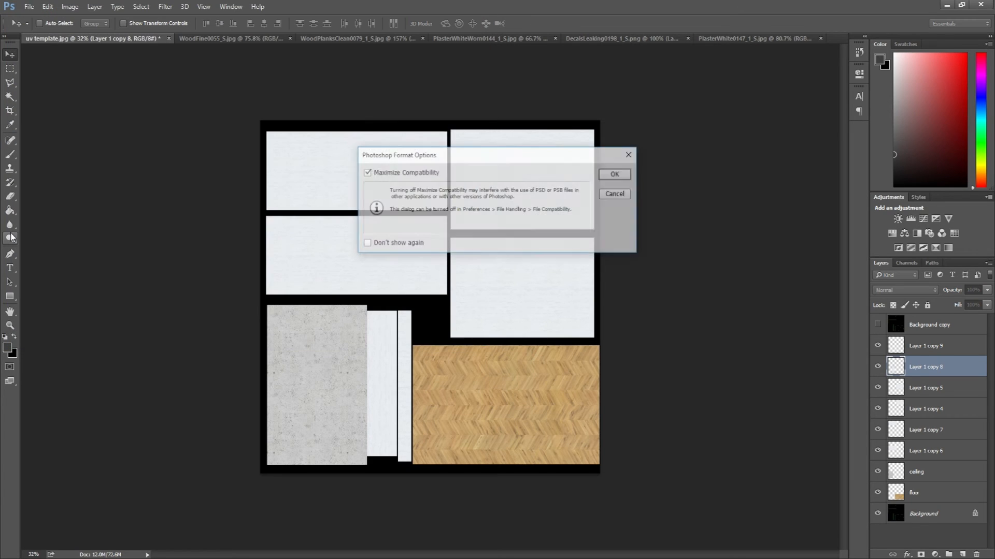
{"action": "key", "text": "Return"}
{"action": "left_click", "coordinate": [616, 174]}
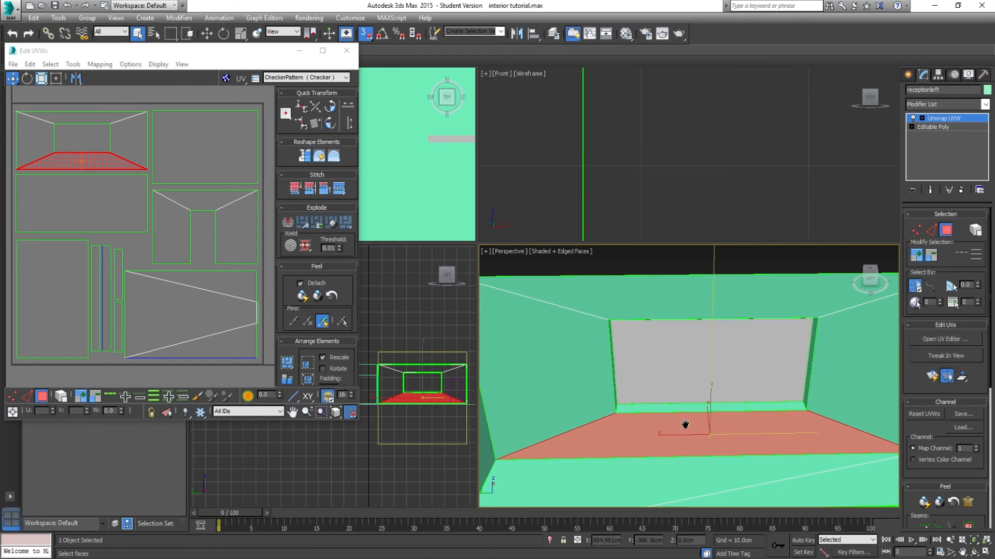
Step: Switch to 3ds Max, leave face selection on the receptionleft unwrap, and view the whole room from above
{"action": "scroll", "coordinate": [685, 425], "scroll_direction": "down", "scroll_amount": 5}
{"action": "mouse_move", "coordinate": [685, 424]}
{"action": "left_mouse_down"}
{"action": "mouse_move", "coordinate": [637, 412]}
{"action": "mouse_move", "coordinate": [702, 422]}
{"action": "left_mouse_up"}
{"action": "scroll", "coordinate": [638, 413], "scroll_direction": "up", "scroll_amount": 3}
{"action": "left_click", "coordinate": [701, 422]}
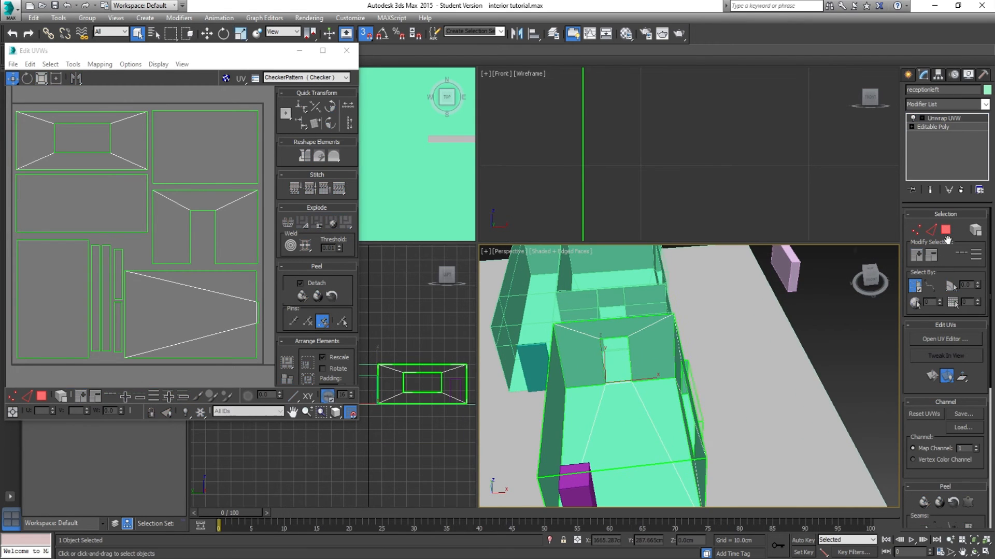
{"action": "left_click_drag", "start_coordinate": [719, 343], "coordinate": [744, 339]}
Step: Open the Material Editor with the 02 - Default material selected and close the Edit UVWs window
{"action": "key", "text": "m"}
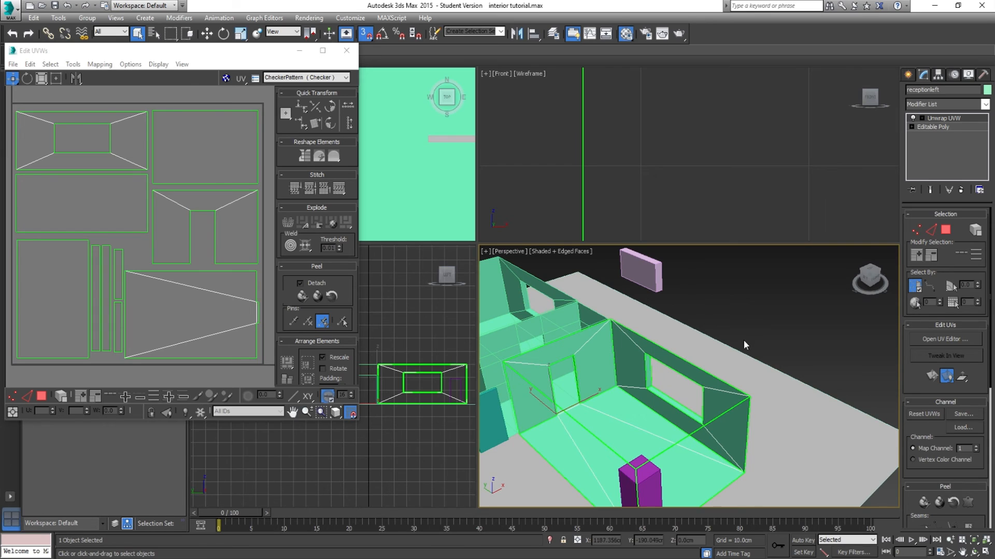
{"action": "left_click", "coordinate": [190, 92]}
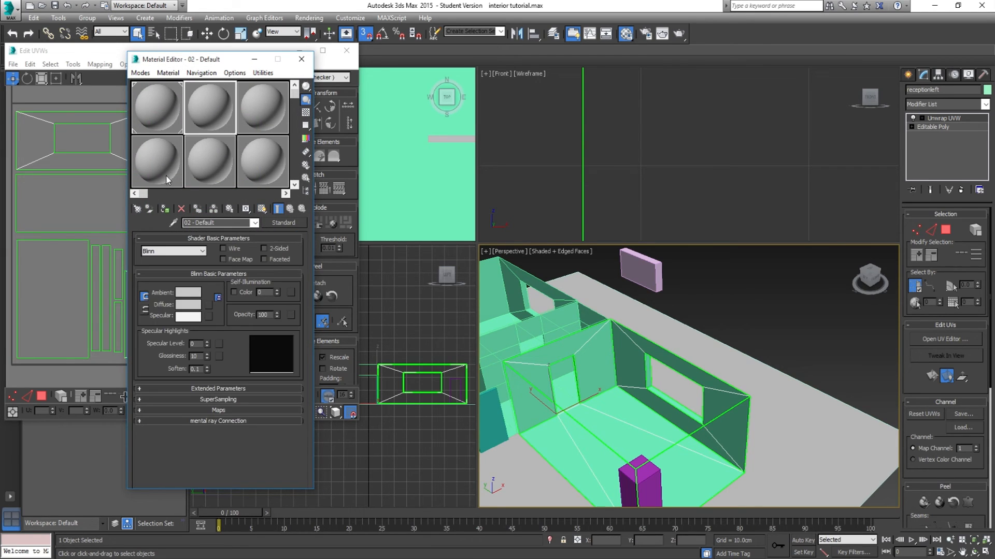
{"action": "left_click_drag", "start_coordinate": [171, 59], "coordinate": [139, 38]}
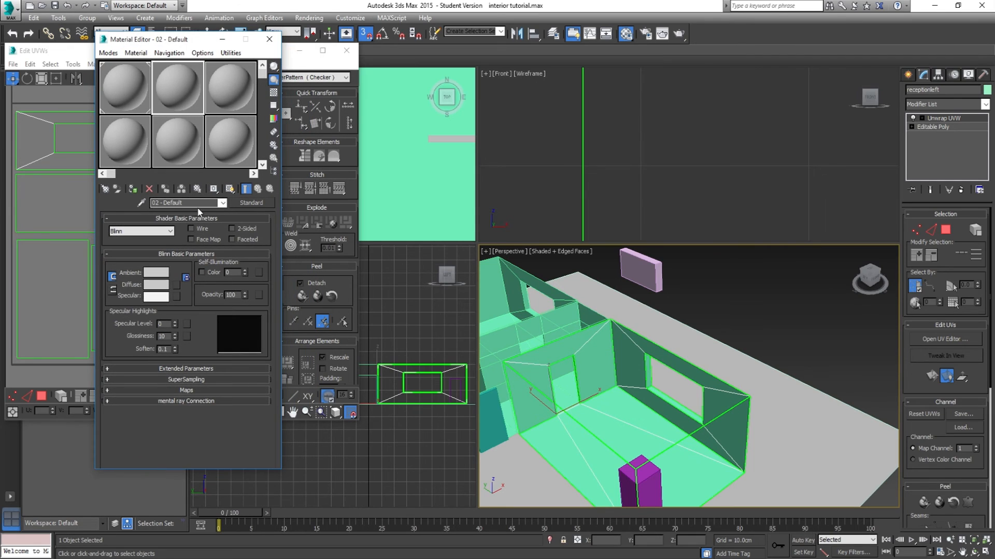
{"action": "left_click", "coordinate": [51, 185]}
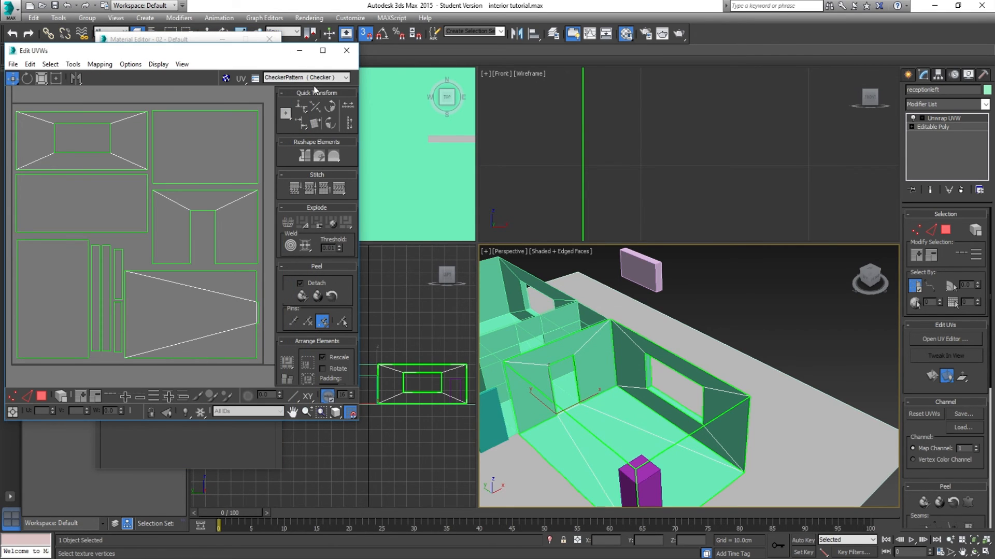
{"action": "left_click", "coordinate": [347, 51]}
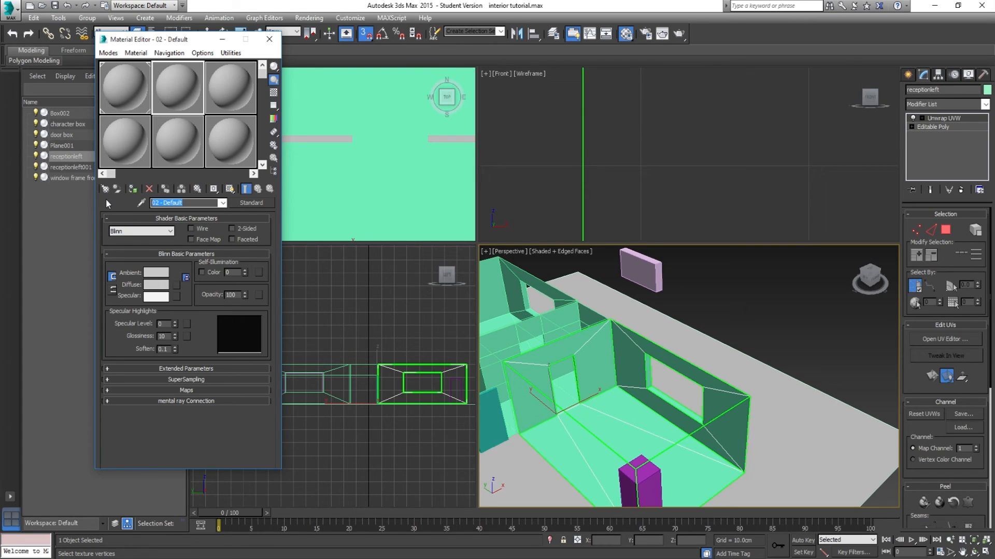
Step: Rename the 02 - Default material as receptionleft_Mat
{"action": "left_click", "coordinate": [189, 203]}
{"action": "left_click_drag", "start_coordinate": [192, 203], "coordinate": [102, 207]}
{"action": "type", "text": "recept"}
{"action": "type", "text": "_Ma"}
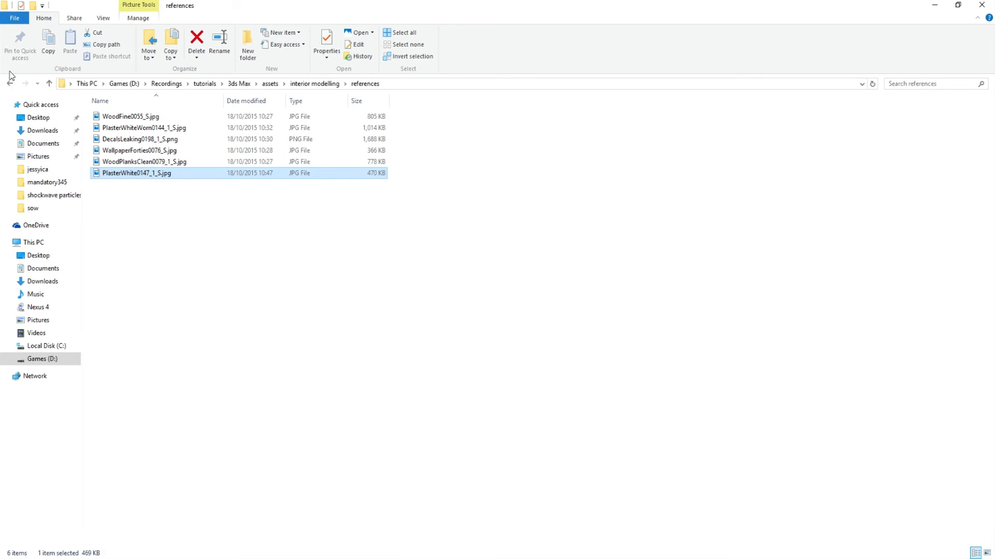
Step: Switch to File Explorer, open the textures folder, select receptionleft diffuse.psd, and shrink the window to reveal the Material Editor
{"action": "left_click", "coordinate": [10, 83]}
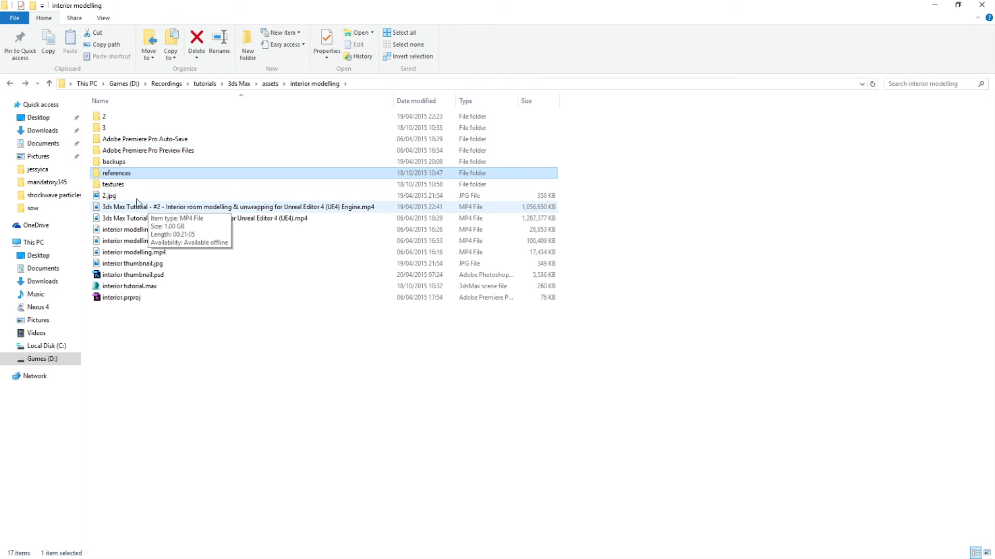
{"action": "left_click", "coordinate": [117, 186]}
{"action": "double_click", "coordinate": [118, 186]}
{"action": "left_click", "coordinate": [138, 131]}
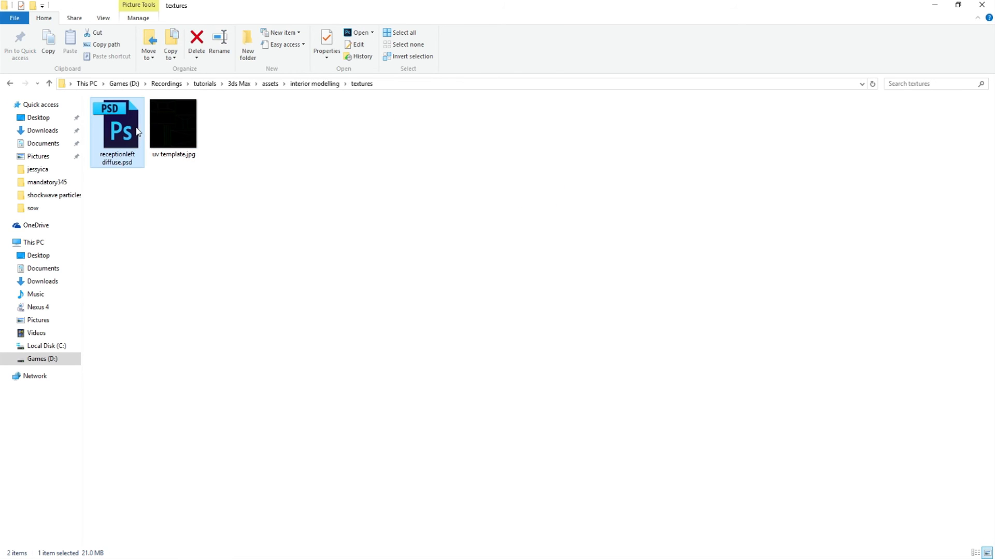
{"action": "double_click", "coordinate": [256, 5]}
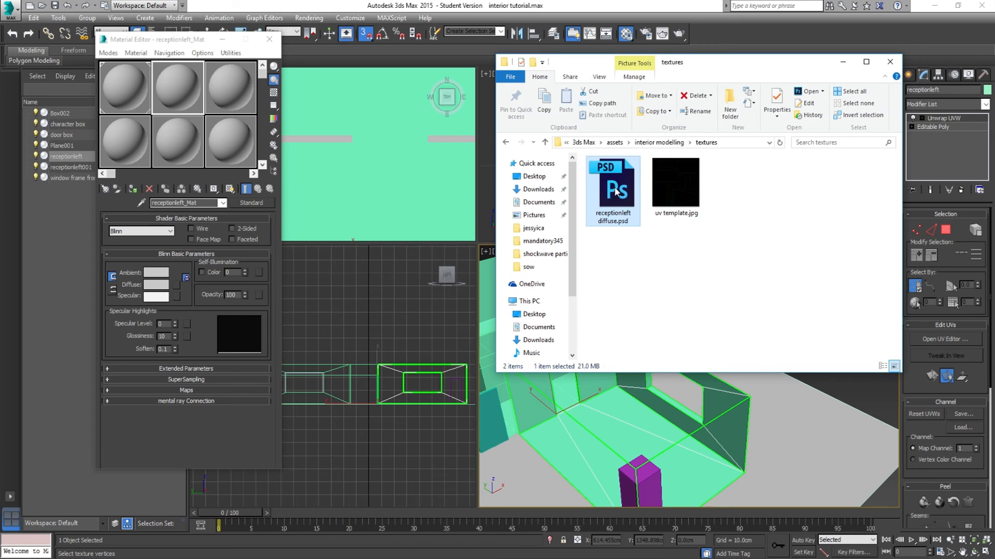
Step: Assign receptionleft diffuse.psd as the Diffuse Color map of receptionleft_Mat and check it in the material's map list
{"action": "left_click_drag", "start_coordinate": [176, 281], "coordinate": [176, 282]}
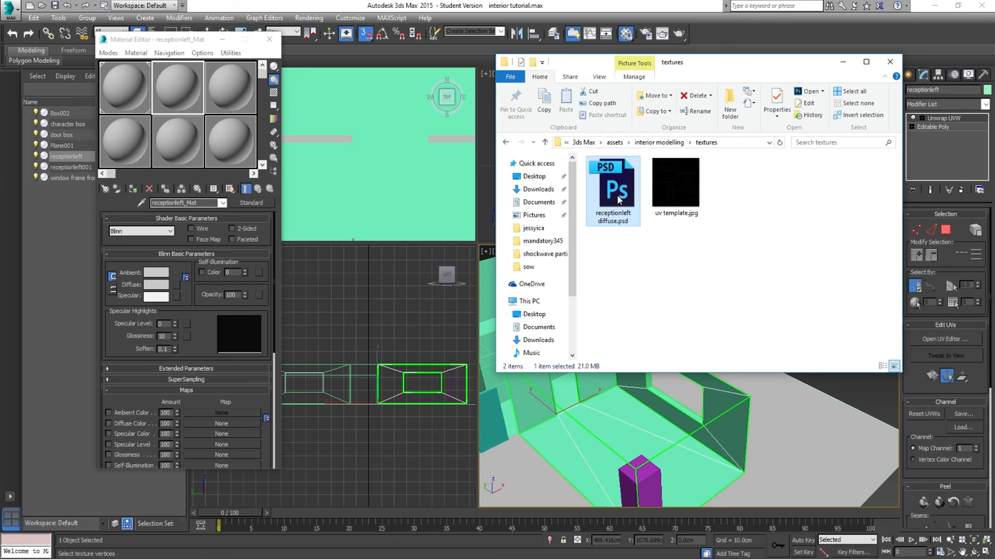
{"action": "left_click_drag", "start_coordinate": [209, 423], "coordinate": [209, 421]}
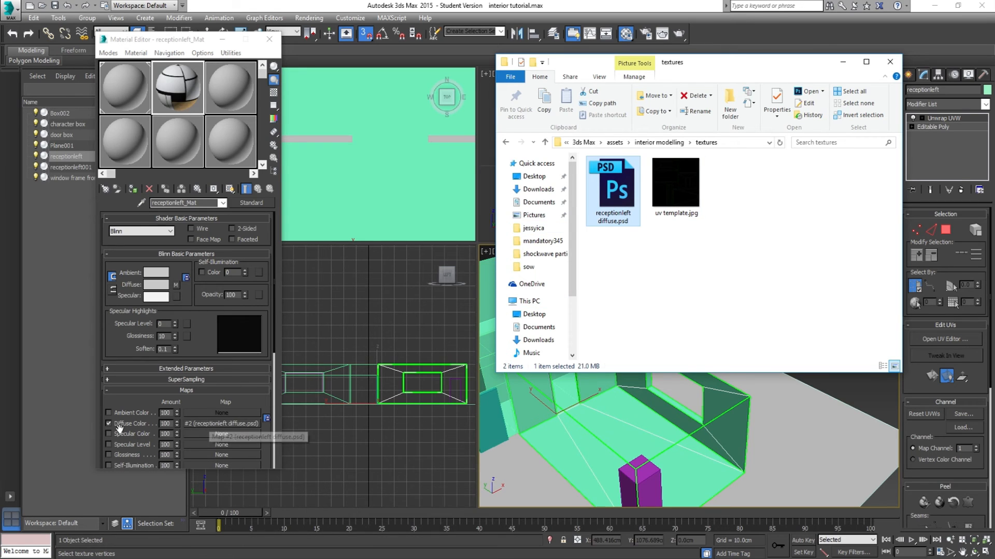
{"action": "left_click", "coordinate": [189, 392]}
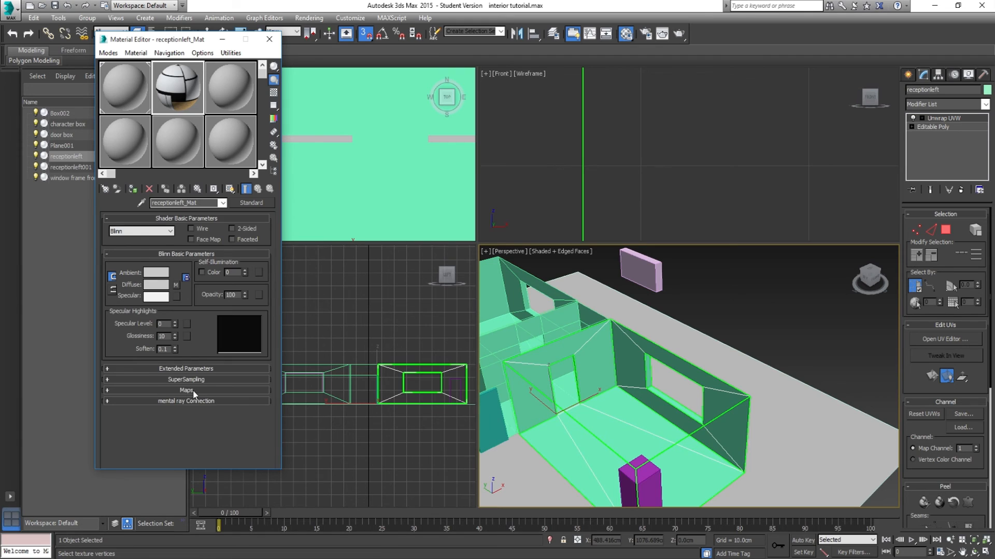
{"action": "scroll", "coordinate": [194, 384], "scroll_direction": "down", "scroll_amount": 3}
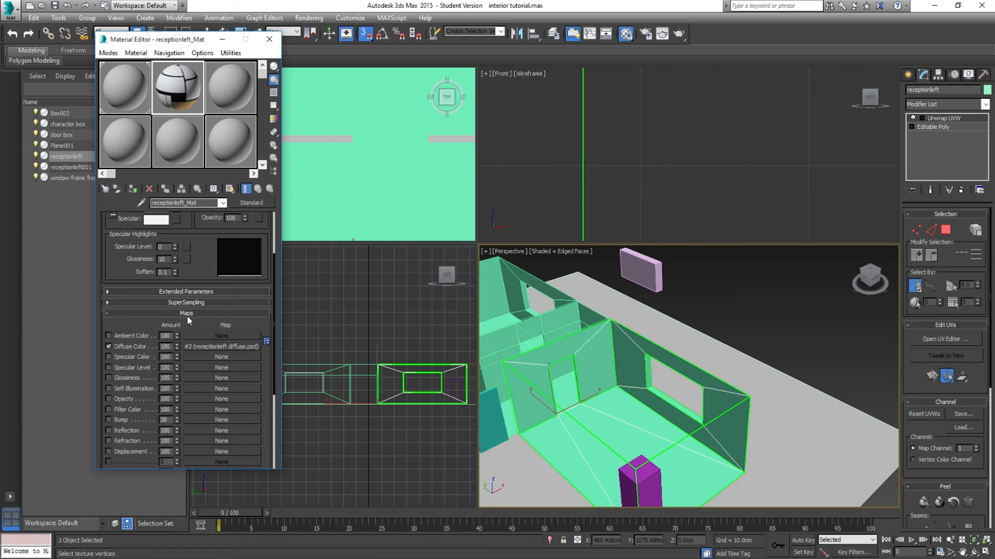
Step: Load receptionleft diffuse.psd straight onto the diffuse colour's map slot and clear that map again
{"action": "key", "text": "alt+Tab"}
{"action": "left_click_drag", "start_coordinate": [611, 197], "coordinate": [178, 343]}
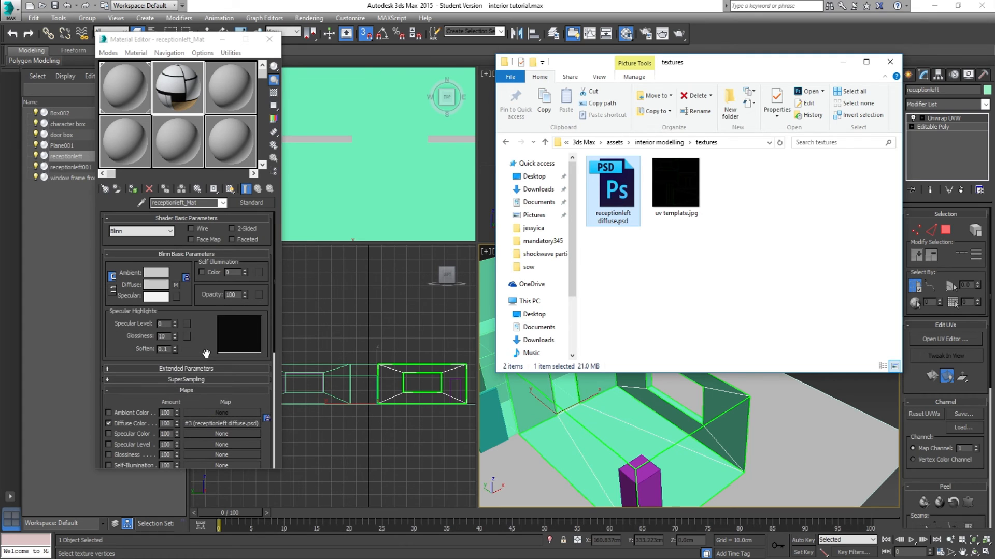
{"action": "right_click", "coordinate": [177, 285]}
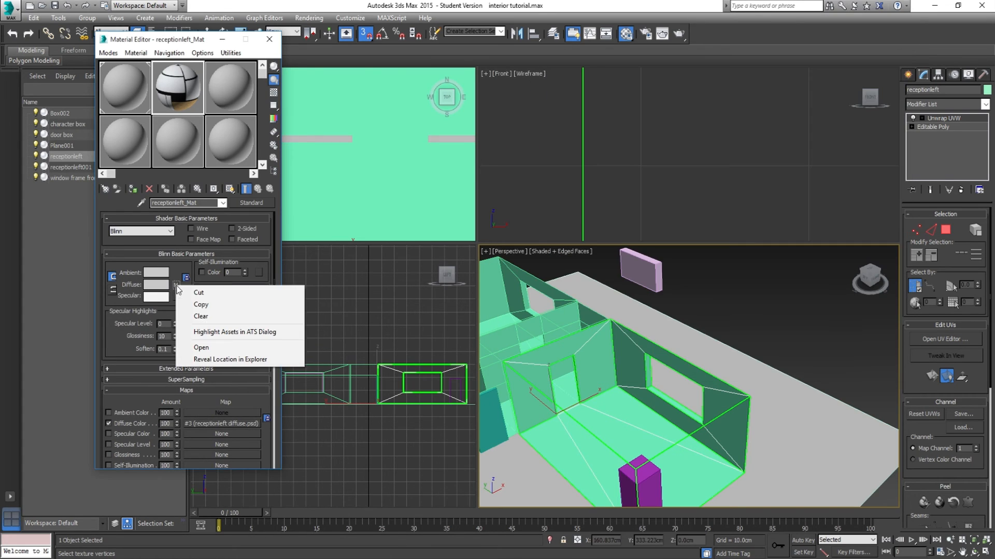
{"action": "left_click", "coordinate": [208, 316]}
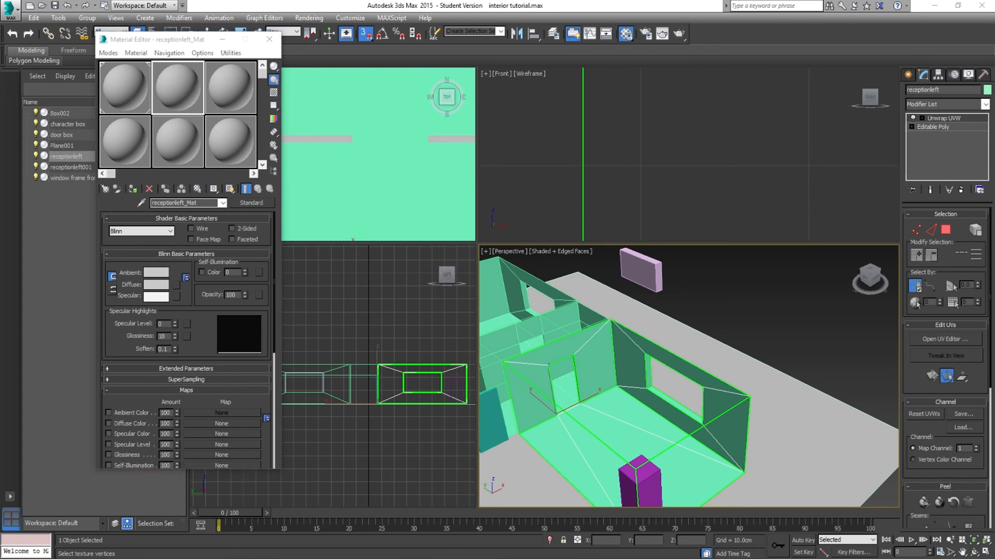
Step: Assign receptionleft diffuse.psd as the Diffuse Color map and apply receptionleft_Mat to the selected receptionleft room
{"action": "key", "text": "alt+Tab"}
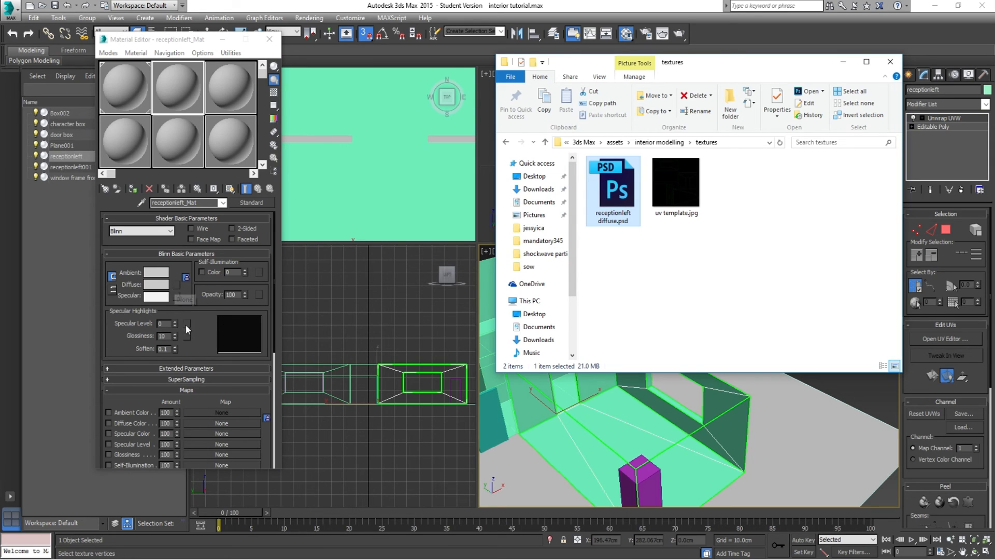
{"action": "left_click_drag", "start_coordinate": [610, 189], "coordinate": [221, 424]}
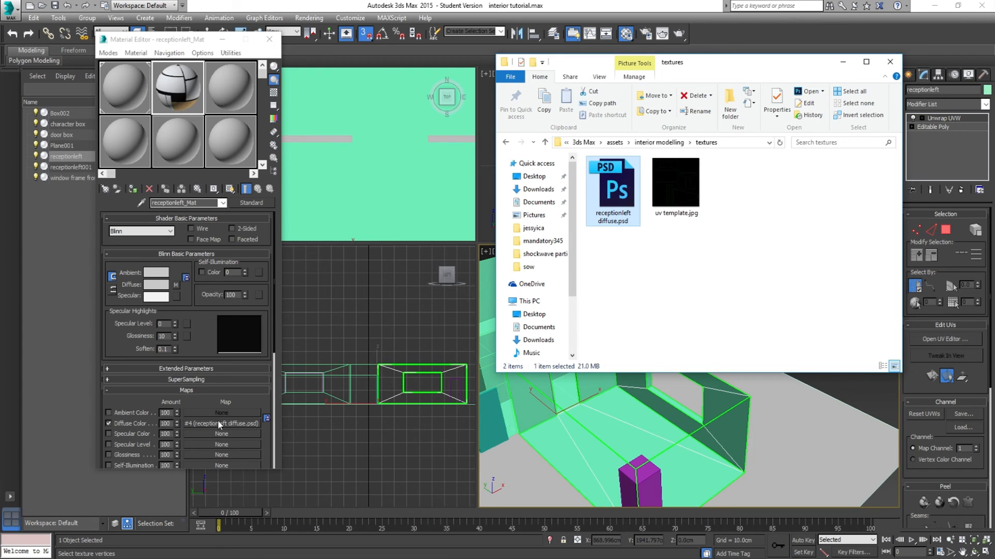
{"action": "left_click", "coordinate": [249, 402]}
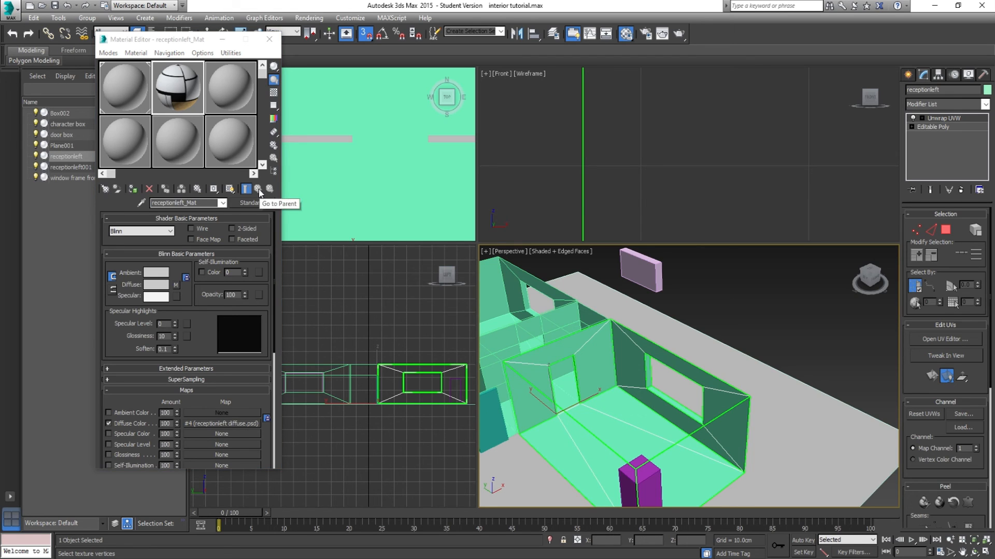
{"action": "left_click", "coordinate": [132, 189]}
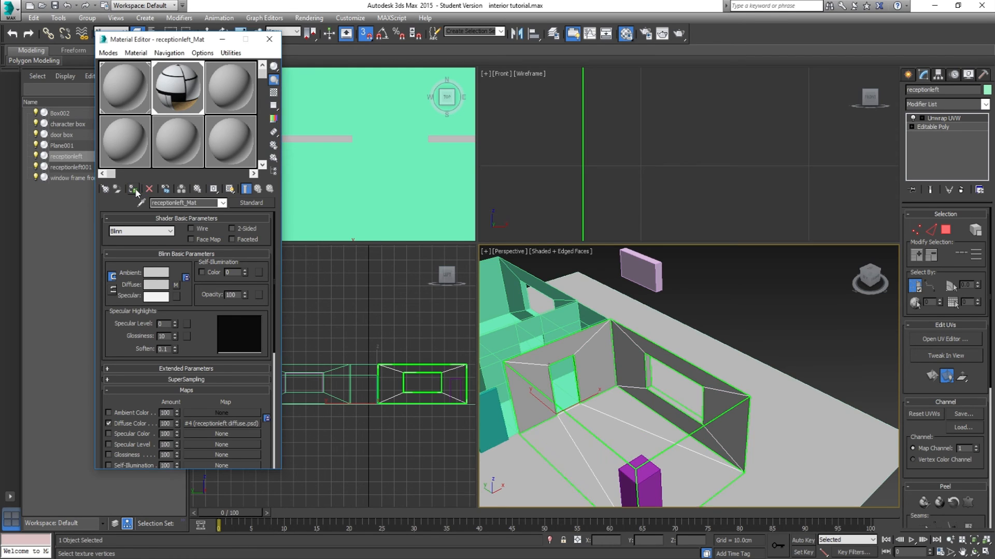
Step: Show the receptionleft_Mat diffuse texture shaded on the room in the Perspective viewport
{"action": "left_click", "coordinate": [230, 189]}
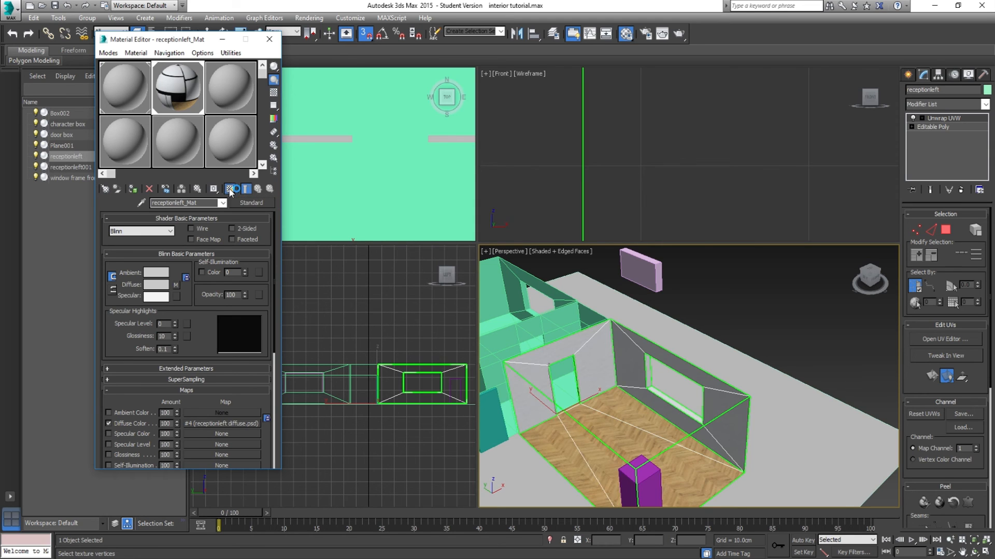
{"action": "mouse_move", "coordinate": [637, 471]}
{"action": "left_mouse_down"}
{"action": "mouse_move", "coordinate": [648, 438]}
{"action": "mouse_move", "coordinate": [611, 403]}
{"action": "left_mouse_up"}
{"action": "left_click_drag", "start_coordinate": [651, 371], "coordinate": [628, 422]}
Step: Examine the wood floor and wall textures of the reception room up close and from several angles
{"action": "scroll", "coordinate": [595, 389], "scroll_direction": "up", "scroll_amount": 4}
{"action": "scroll", "coordinate": [594, 390], "scroll_direction": "down", "scroll_amount": 4}
{"action": "scroll", "coordinate": [632, 399], "scroll_direction": "up", "scroll_amount": 5}
{"action": "scroll", "coordinate": [579, 380], "scroll_direction": "down", "scroll_amount": 4}
{"action": "scroll", "coordinate": [611, 410], "scroll_direction": "up", "scroll_amount": 3}
{"action": "left_click_drag", "start_coordinate": [610, 411], "coordinate": [634, 435]}
{"action": "scroll", "coordinate": [702, 413], "scroll_direction": "down", "scroll_amount": 5}
{"action": "scroll", "coordinate": [630, 444], "scroll_direction": "up", "scroll_amount": 5}
{"action": "scroll", "coordinate": [630, 445], "scroll_direction": "down", "scroll_amount": 1}
{"action": "scroll", "coordinate": [625, 430], "scroll_direction": "up", "scroll_amount": 5}
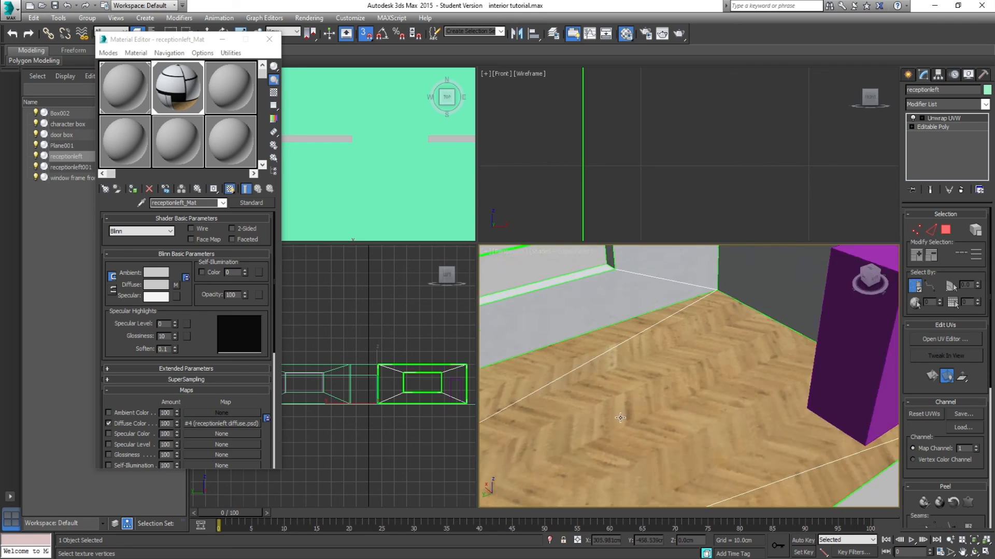
{"action": "scroll", "coordinate": [592, 407], "scroll_direction": "down", "scroll_amount": 4}
{"action": "left_click_drag", "start_coordinate": [592, 406], "coordinate": [684, 492]}
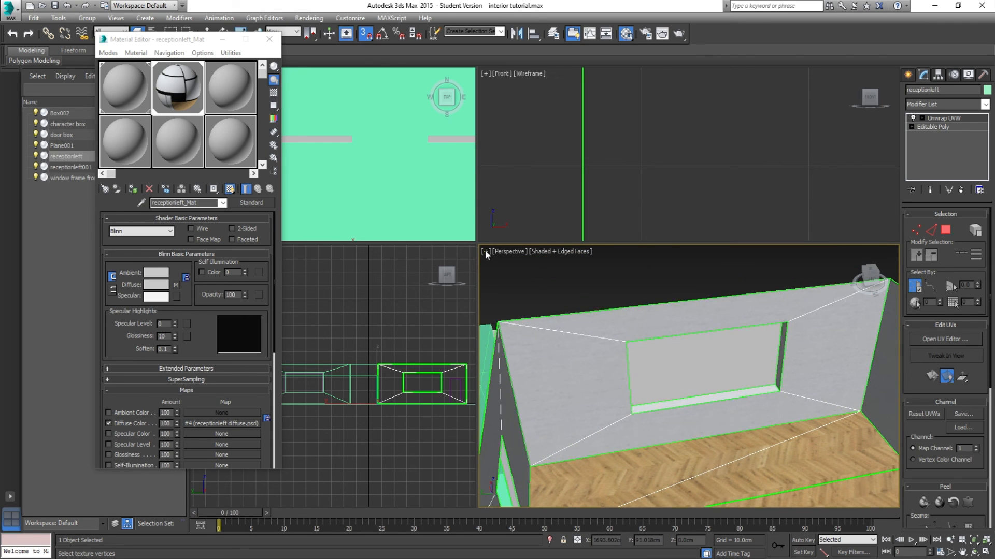
{"action": "left_click_drag", "start_coordinate": [546, 324], "coordinate": [507, 270]}
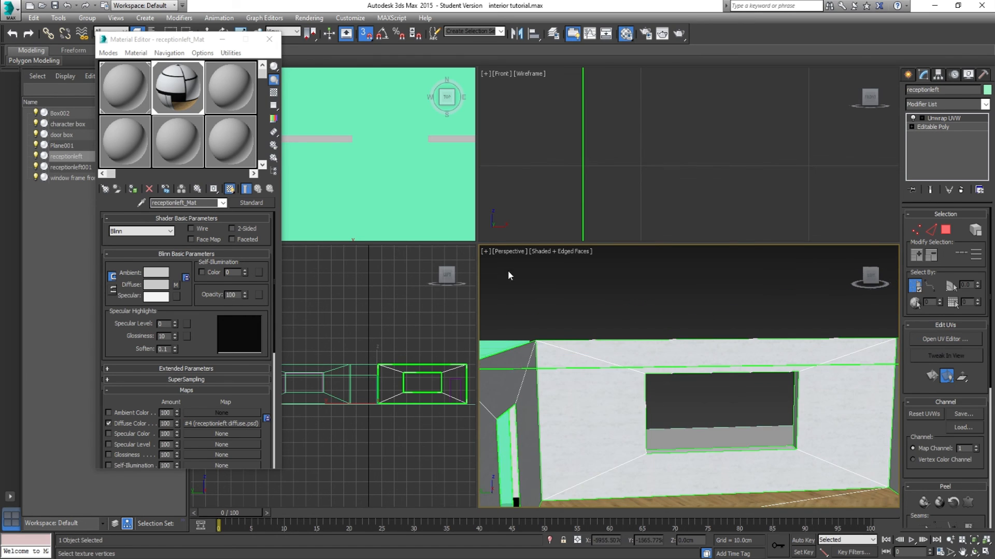
Step: Raise the viewport display resolution for texture maps to 1024 pixels in the Viewport Configuration
{"action": "left_click", "coordinate": [484, 251]}
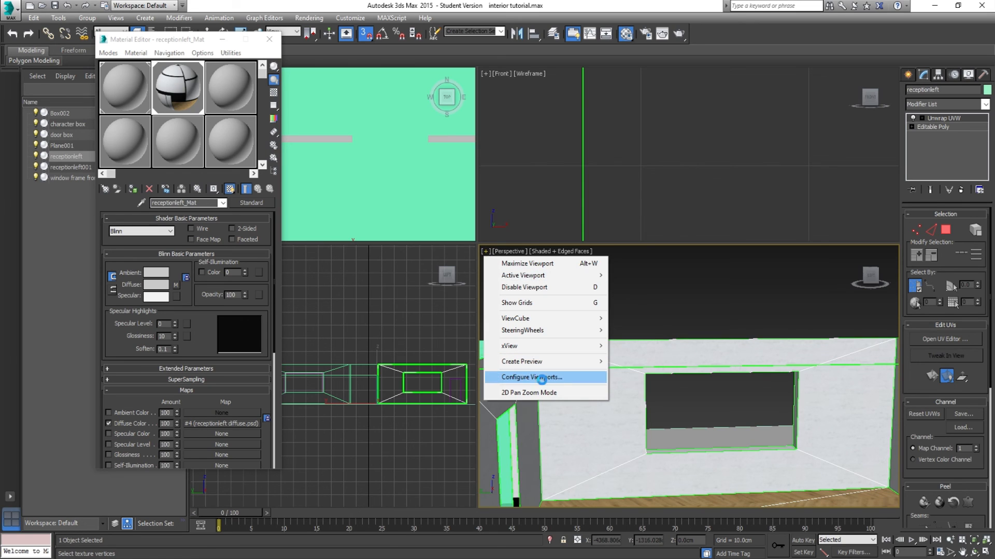
{"action": "left_click", "coordinate": [542, 379]}
{"action": "left_click", "coordinate": [404, 157]}
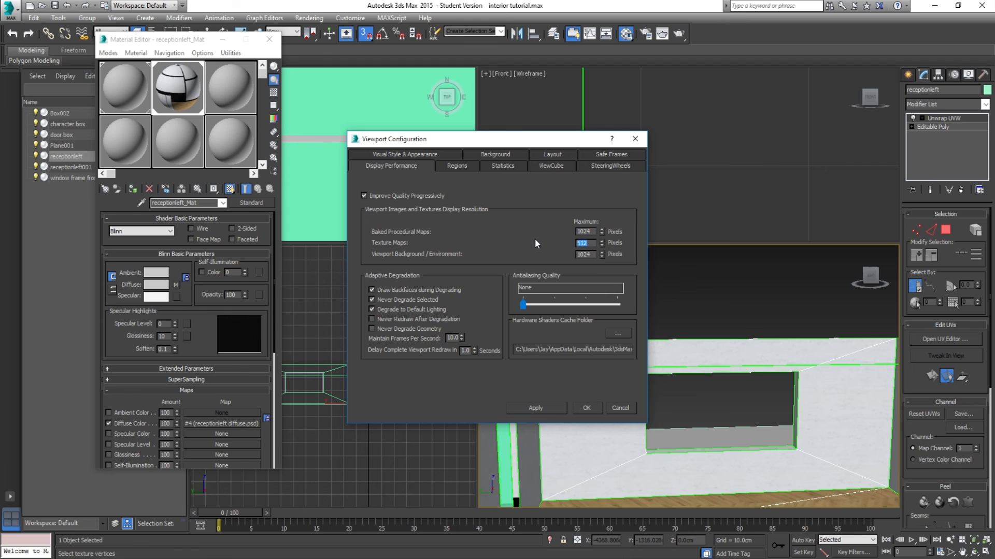
{"action": "type", "text": "1024"}
{"action": "left_click", "coordinate": [585, 409]}
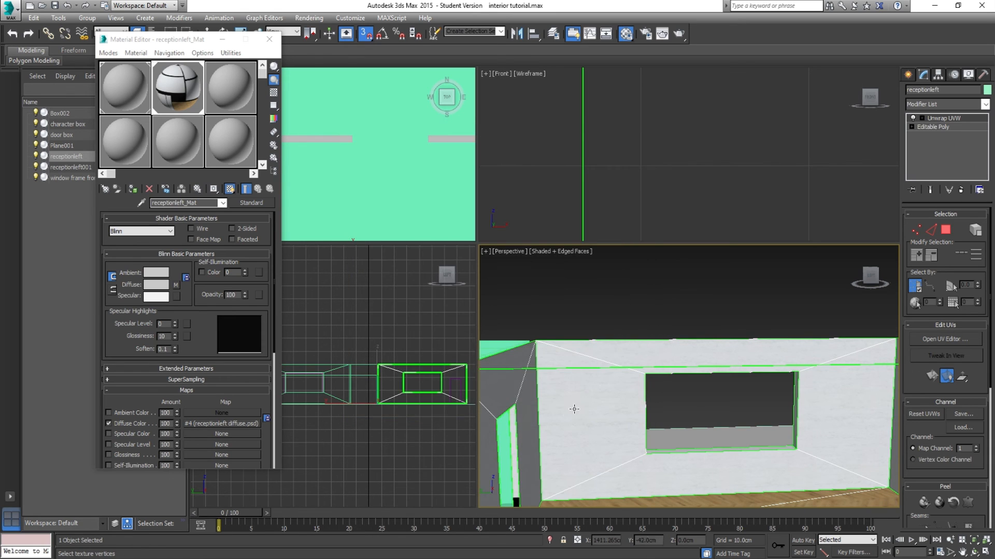
Step: Delete the ground plane Plane001 beneath the rooms
{"action": "scroll", "coordinate": [631, 417], "scroll_direction": "up", "scroll_amount": 2}
{"action": "scroll", "coordinate": [631, 417], "scroll_direction": "down", "scroll_amount": 5}
{"action": "left_click_drag", "start_coordinate": [631, 417], "coordinate": [711, 443]}
{"action": "left_click", "coordinate": [709, 460]}
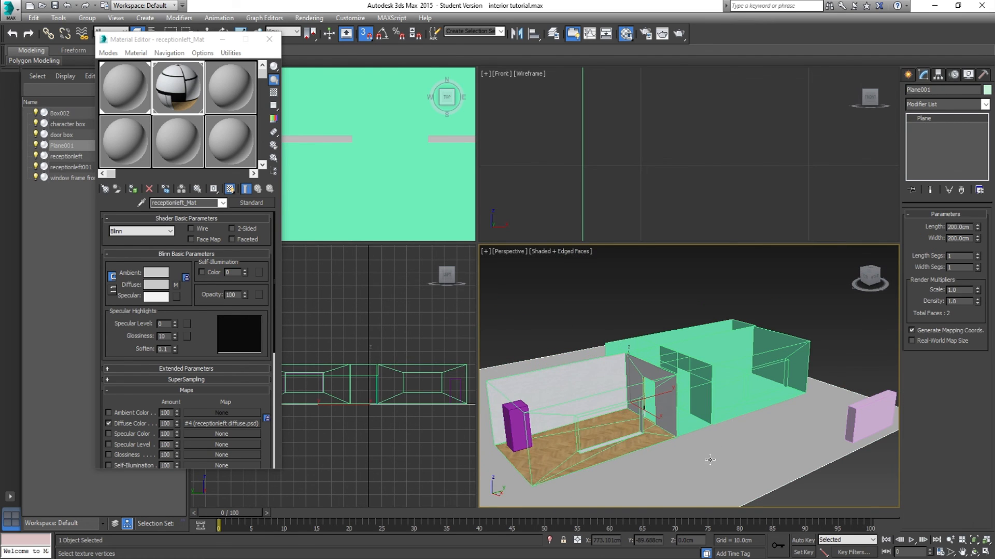
{"action": "key", "text": "Delete"}
Step: Select the receptionleft room, leave its modifier settings, deselect it and examine the texture along the window sill
{"action": "left_click", "coordinate": [622, 382]}
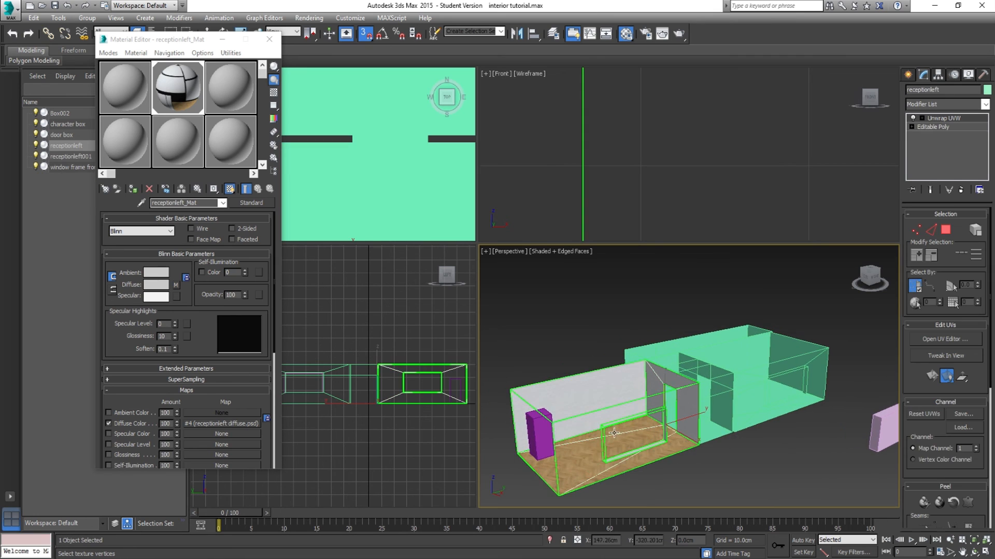
{"action": "scroll", "coordinate": [622, 381], "scroll_direction": "up", "scroll_amount": 8}
{"action": "left_click_drag", "start_coordinate": [621, 381], "coordinate": [655, 317]}
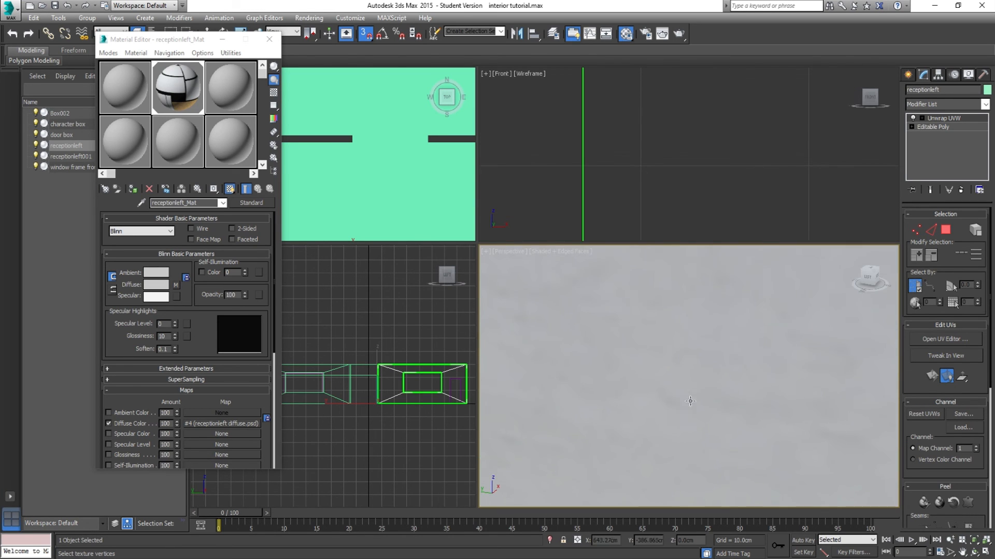
{"action": "left_click_drag", "start_coordinate": [691, 381], "coordinate": [670, 419]}
{"action": "left_click", "coordinate": [909, 75]}
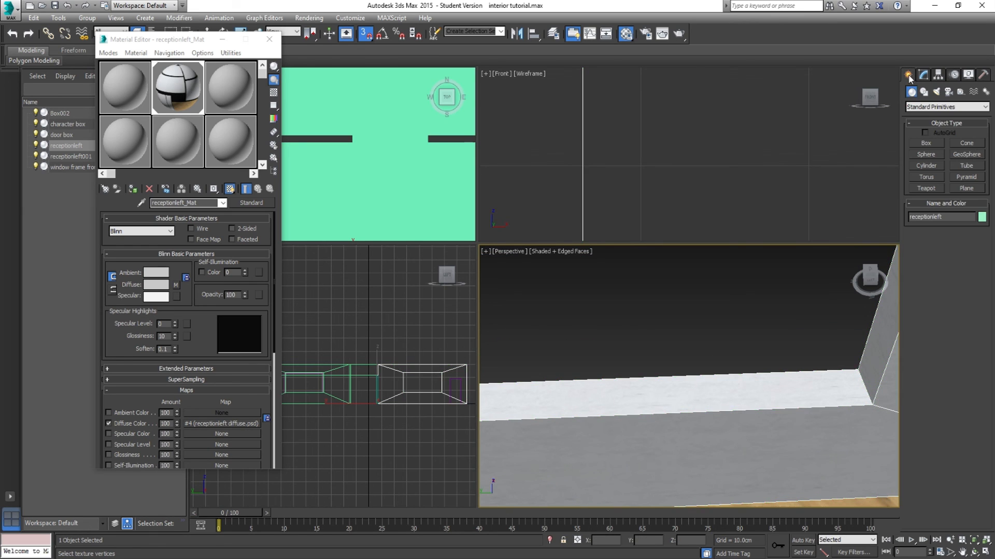
{"action": "left_click", "coordinate": [678, 350]}
{"action": "left_click_drag", "start_coordinate": [601, 397], "coordinate": [723, 377]}
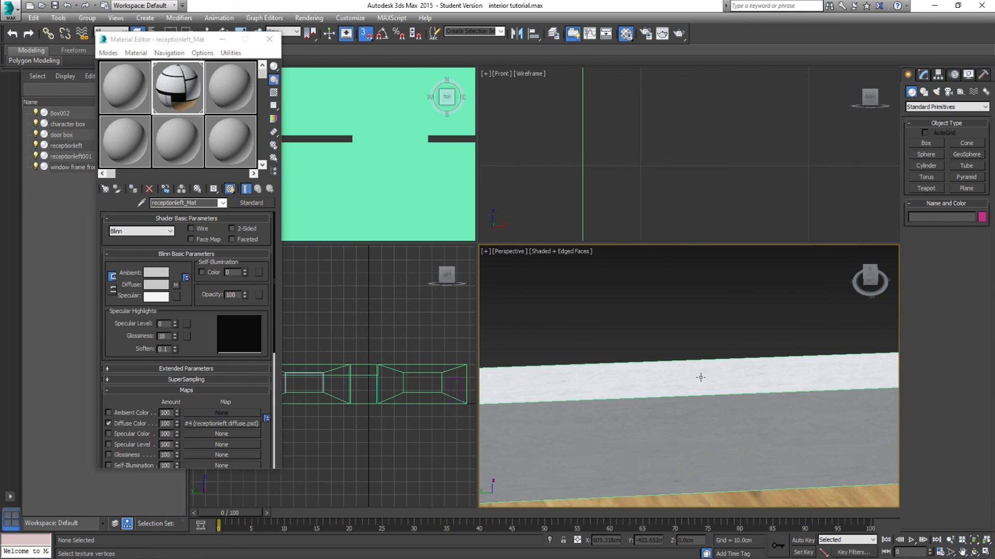
{"action": "left_click_drag", "start_coordinate": [613, 393], "coordinate": [639, 355]}
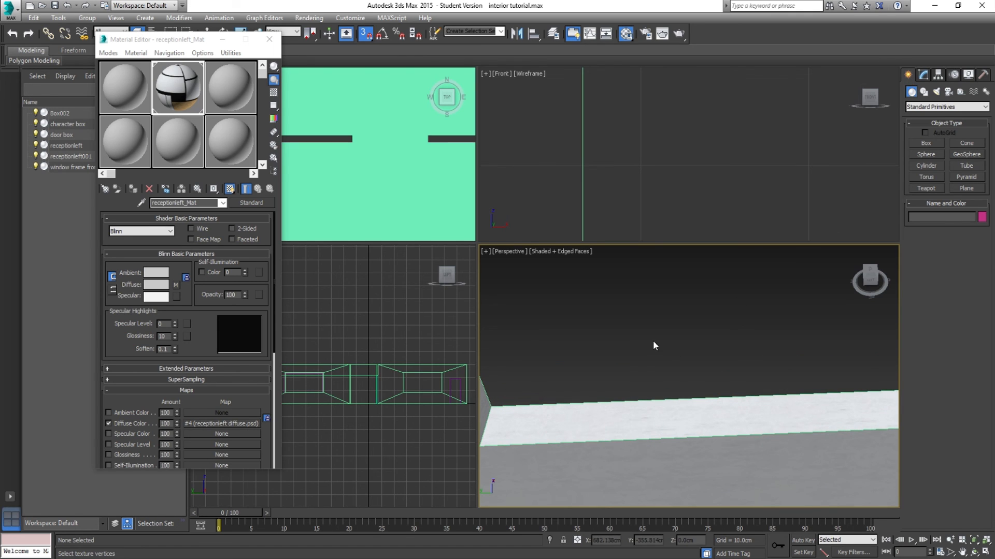
Step: Turn off the edged faces display in the Perspective view and check the room's window recess without wireframe lines
{"action": "key", "text": "F4"}
{"action": "left_click", "coordinate": [564, 422]}
{"action": "left_click_drag", "start_coordinate": [593, 432], "coordinate": [508, 305]}
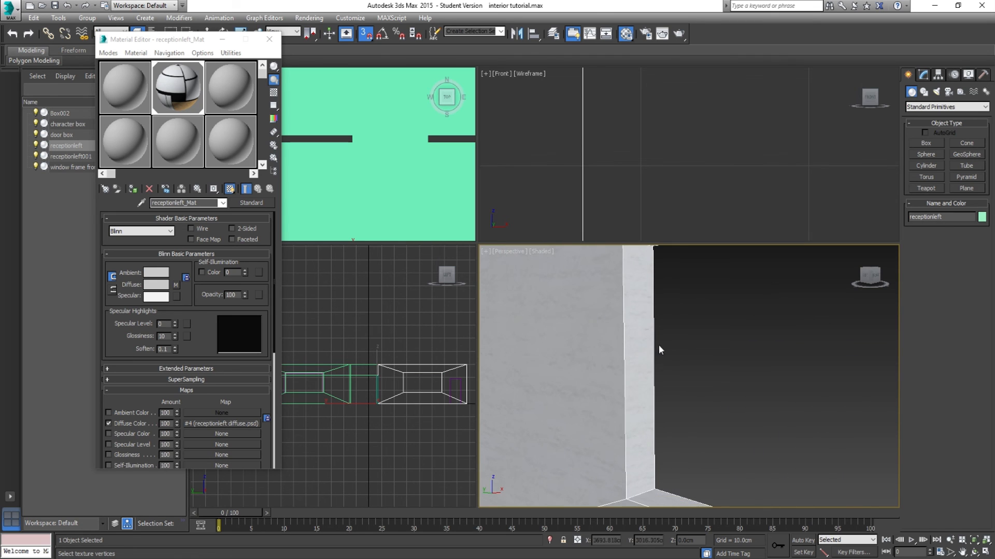
{"action": "mouse_move", "coordinate": [675, 380]}
{"action": "left_mouse_down"}
{"action": "mouse_move", "coordinate": [692, 382]}
{"action": "mouse_move", "coordinate": [660, 404]}
{"action": "mouse_move", "coordinate": [715, 400]}
{"action": "mouse_move", "coordinate": [660, 384]}
{"action": "left_mouse_up"}
Step: Apply receptionleft_Mat to the second reception room, receptionleft001
{"action": "key", "text": "z"}
{"action": "left_click_drag", "start_coordinate": [727, 357], "coordinate": [576, 372]}
{"action": "scroll", "coordinate": [677, 377], "scroll_direction": "up", "scroll_amount": 3}
{"action": "left_click", "coordinate": [790, 372]}
{"action": "left_click", "coordinate": [133, 190]}
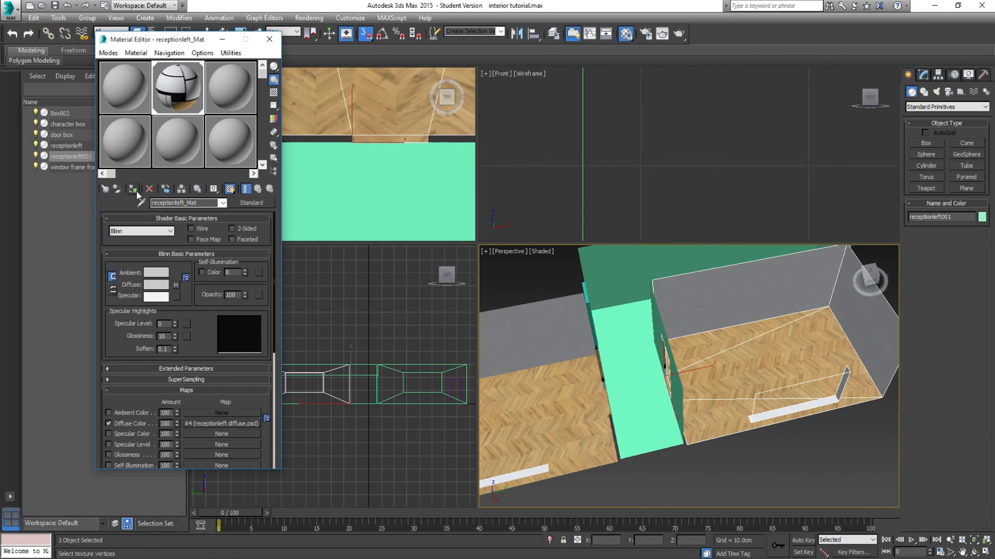
Step: Inspect the textures around the doorways between the reception rooms and the hallway, selecting receptionleft
{"action": "left_click_drag", "start_coordinate": [693, 404], "coordinate": [724, 433]}
{"action": "left_click_drag", "start_coordinate": [755, 379], "coordinate": [658, 361]}
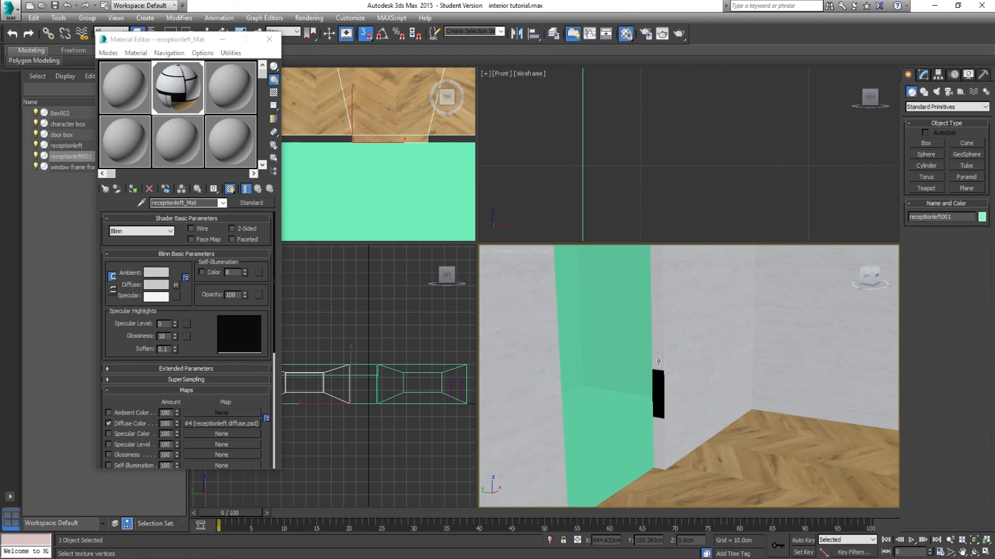
{"action": "left_click", "coordinate": [660, 446]}
{"action": "left_click_drag", "start_coordinate": [658, 324], "coordinate": [648, 455]}
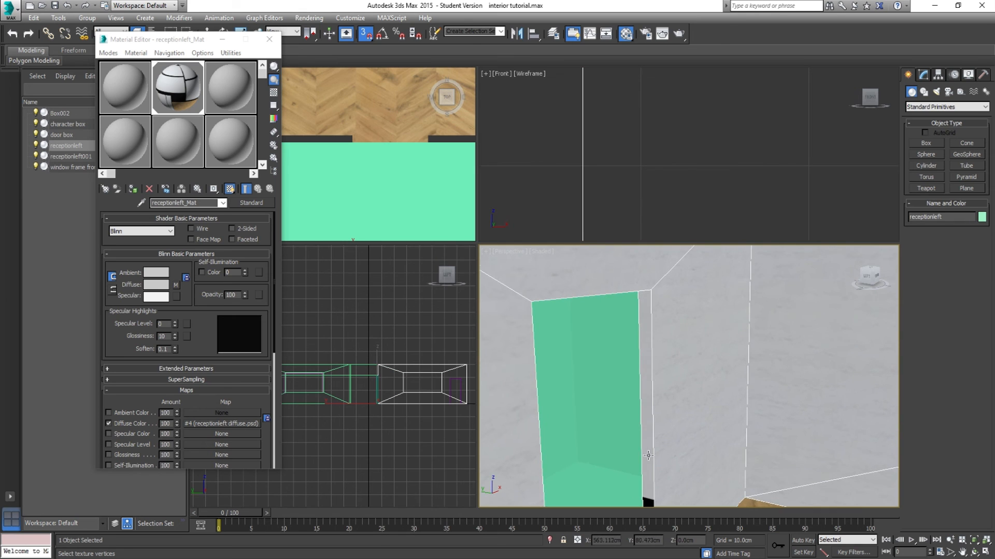
{"action": "left_click_drag", "start_coordinate": [645, 304], "coordinate": [731, 373]}
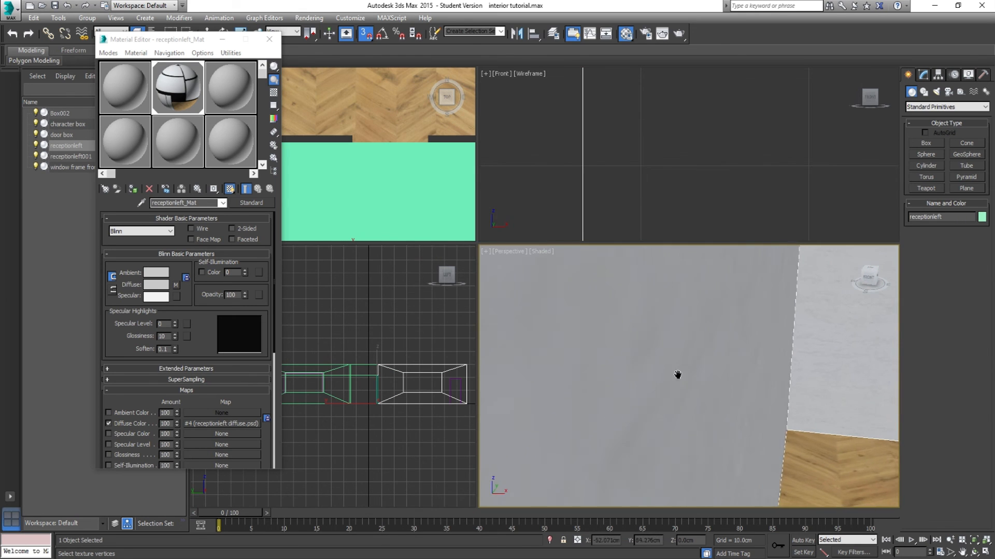
{"action": "left_click_drag", "start_coordinate": [570, 366], "coordinate": [601, 456]}
{"action": "scroll", "coordinate": [609, 482], "scroll_direction": "down", "scroll_amount": 3}
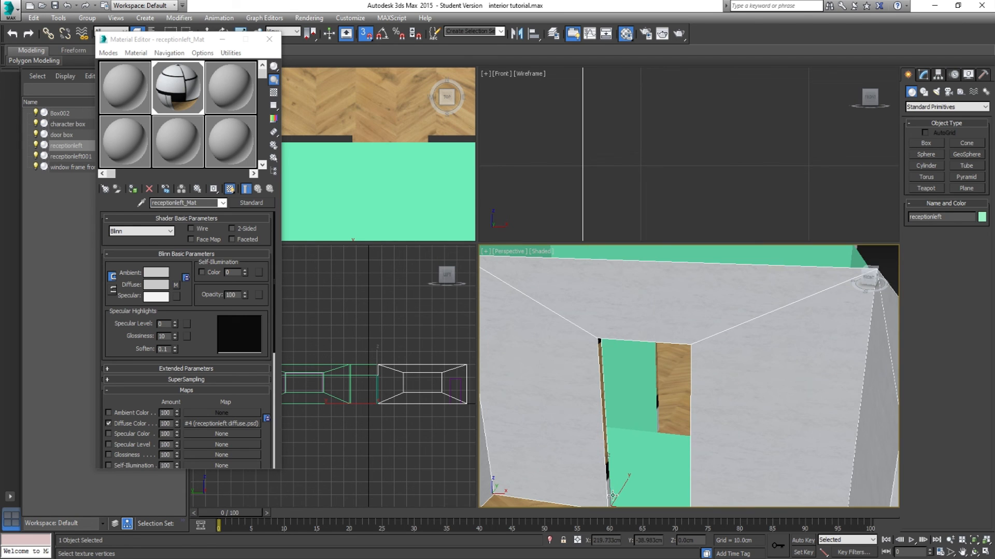
Step: Compare the textured floors and walls of both reception rooms from above, selecting receptionleft and receptionleft001 in turn
{"action": "scroll", "coordinate": [684, 493], "scroll_direction": "down", "scroll_amount": 5}
{"action": "left_click_drag", "start_coordinate": [684, 493], "coordinate": [653, 415]}
{"action": "scroll", "coordinate": [653, 415], "scroll_direction": "down", "scroll_amount": 5}
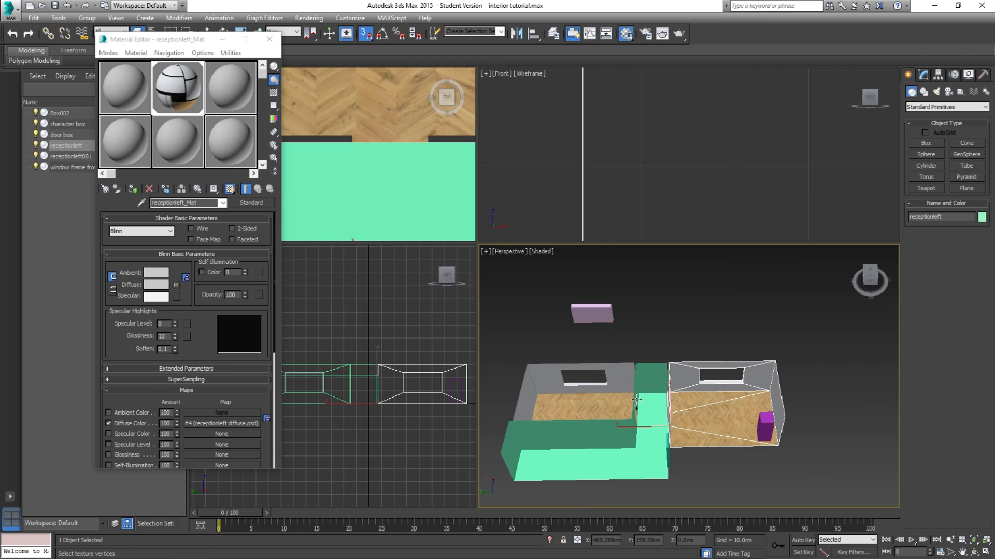
{"action": "left_click_drag", "start_coordinate": [713, 410], "coordinate": [692, 417]}
{"action": "left_click", "coordinate": [677, 401]}
{"action": "scroll", "coordinate": [677, 403], "scroll_direction": "up", "scroll_amount": 5}
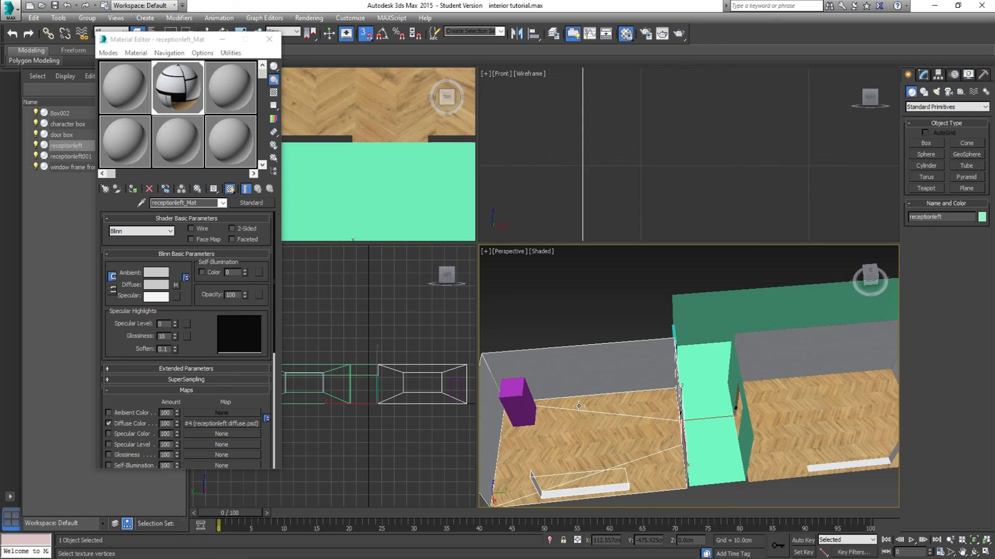
{"action": "left_click", "coordinate": [800, 389]}
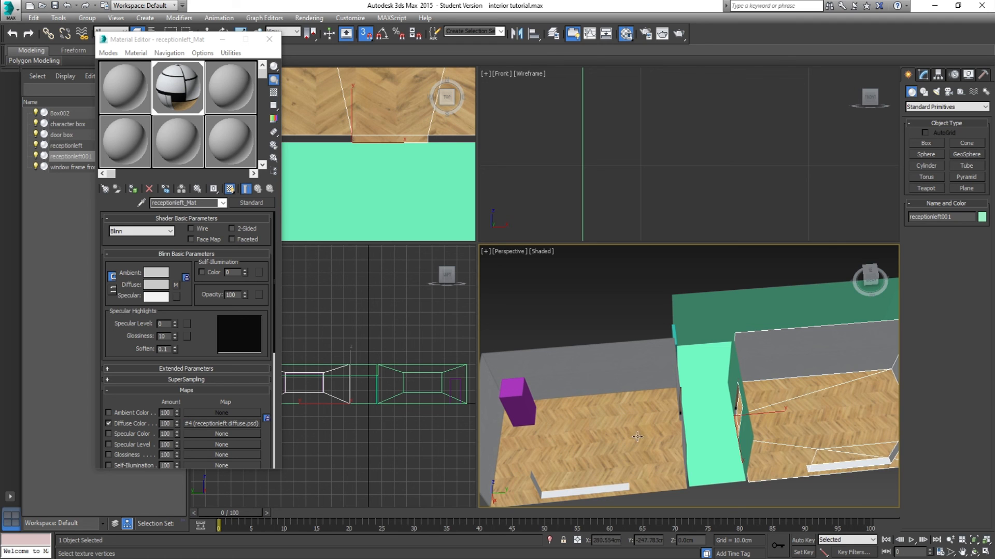
{"action": "left_click_drag", "start_coordinate": [634, 435], "coordinate": [657, 391]}
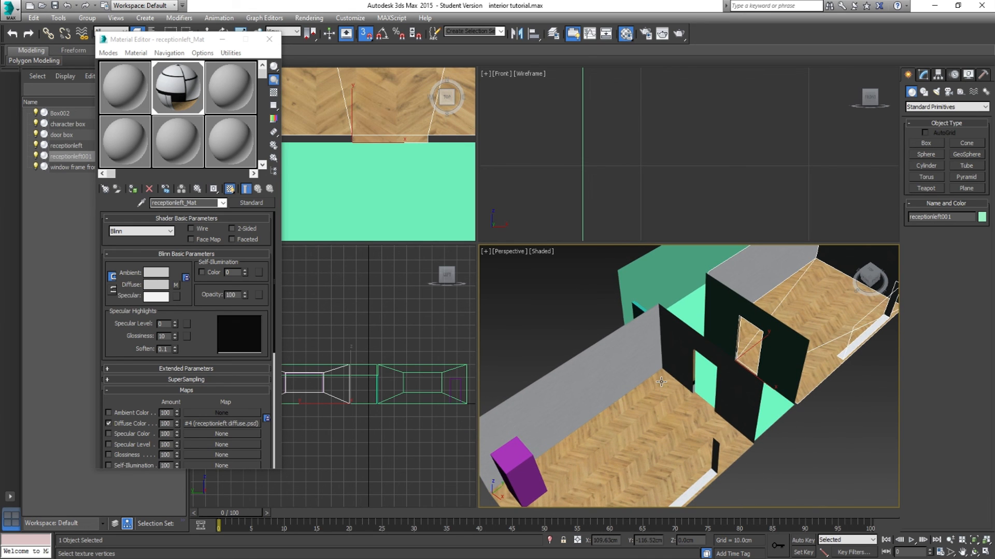